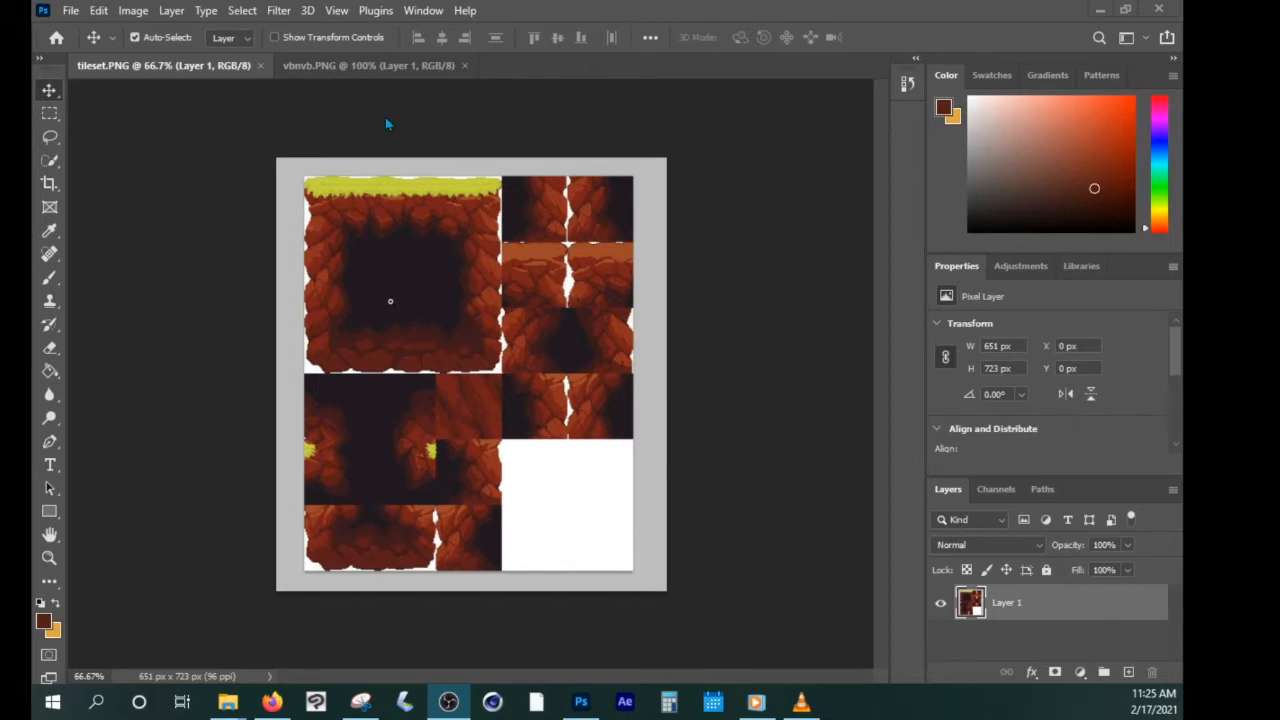
Create a new 64 x 64 px document at 72 pixels/inch in RGB color with a white background.
click(342, 65)
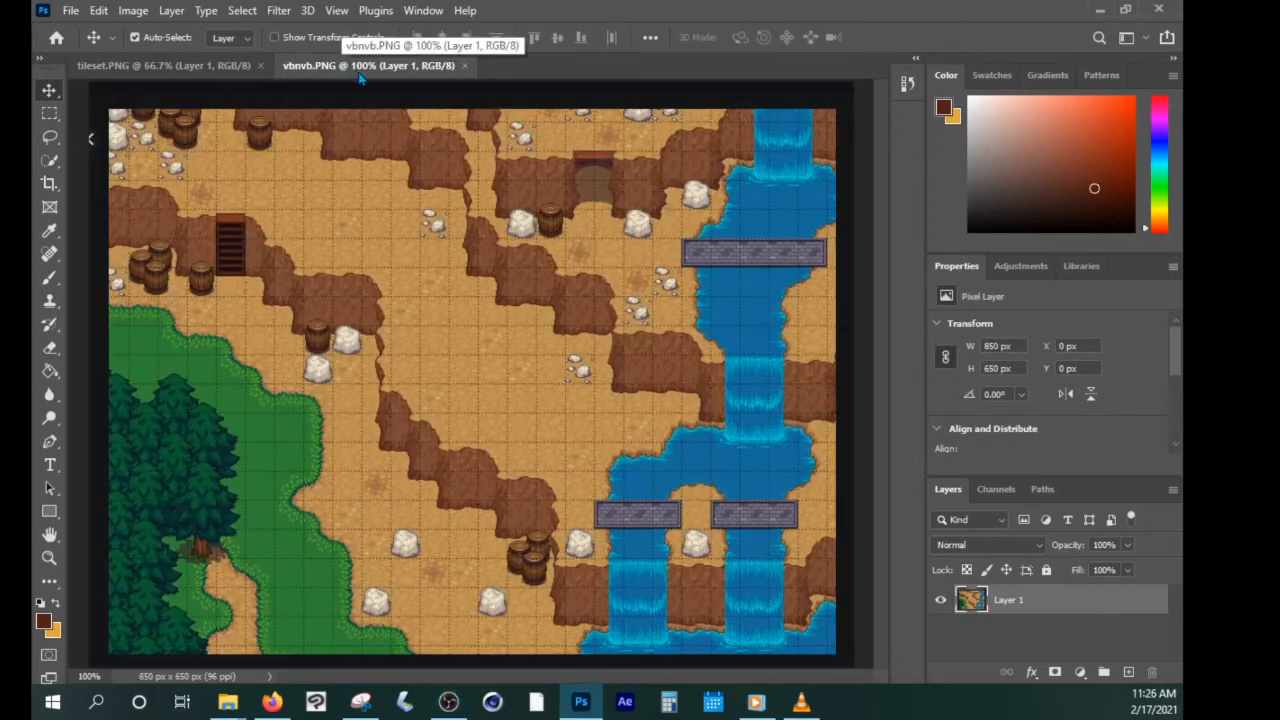
click(74, 12)
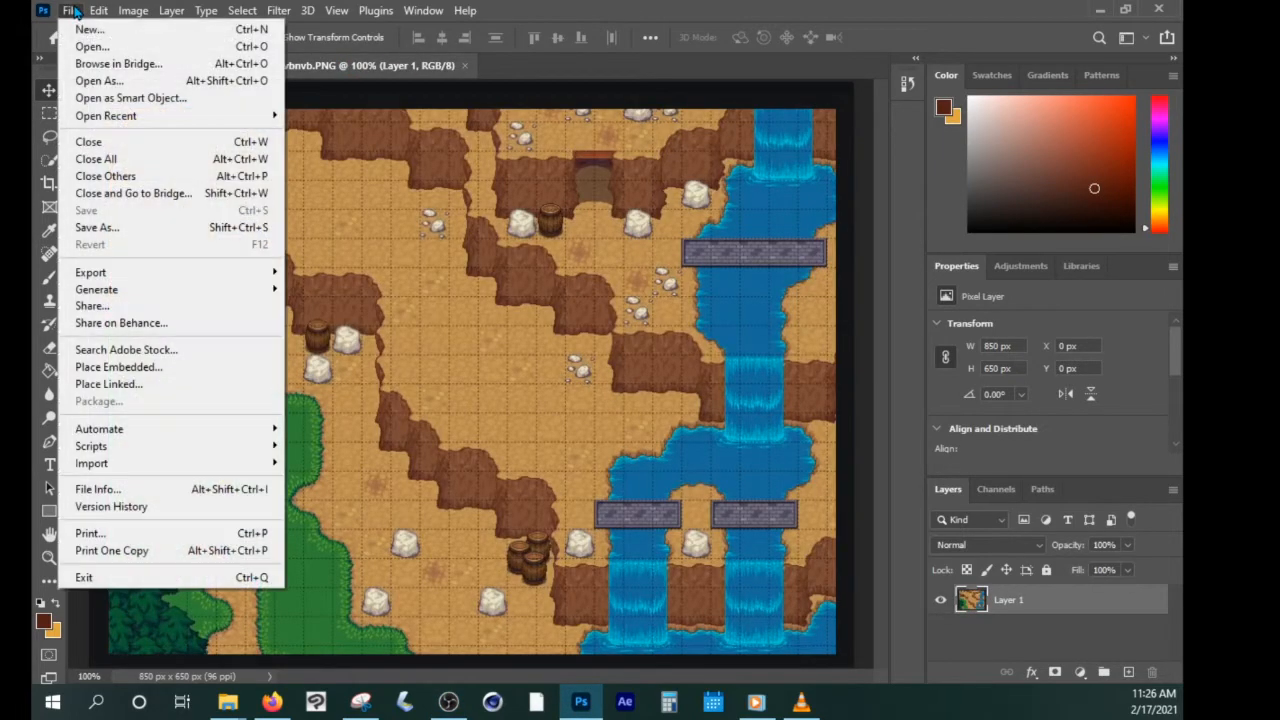
click(80, 29)
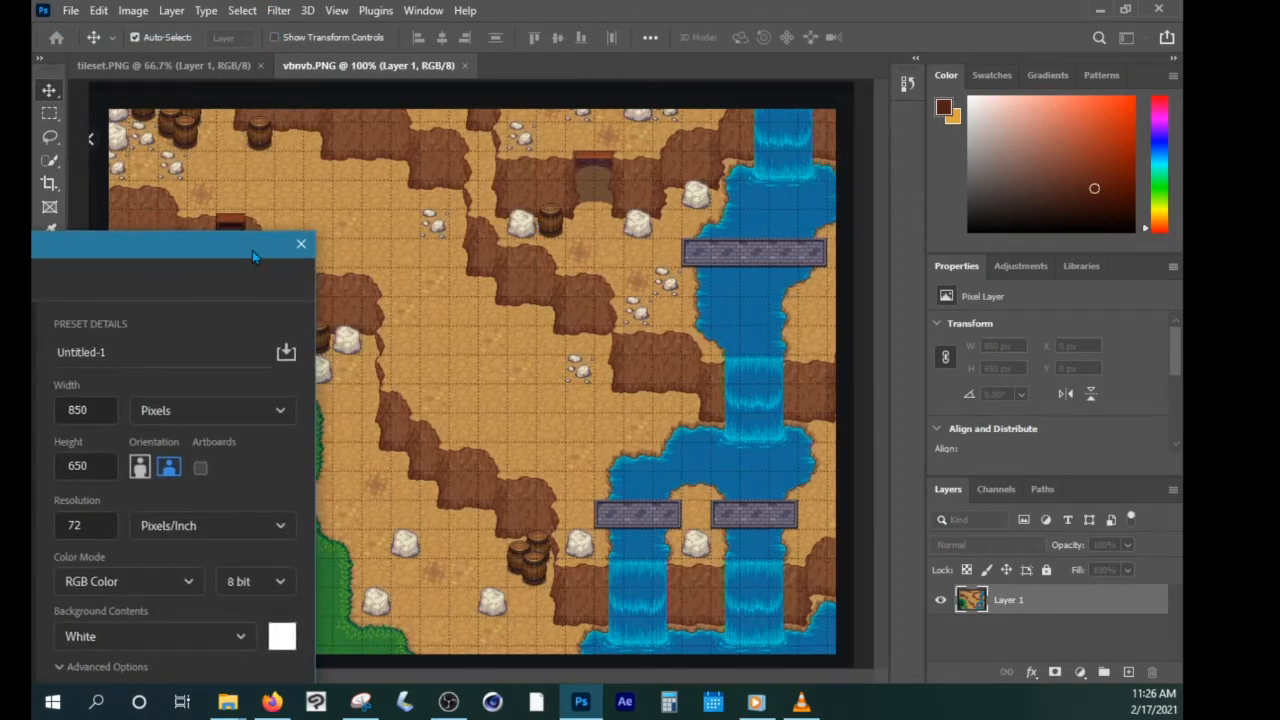
drag(252, 257, 1008, 60)
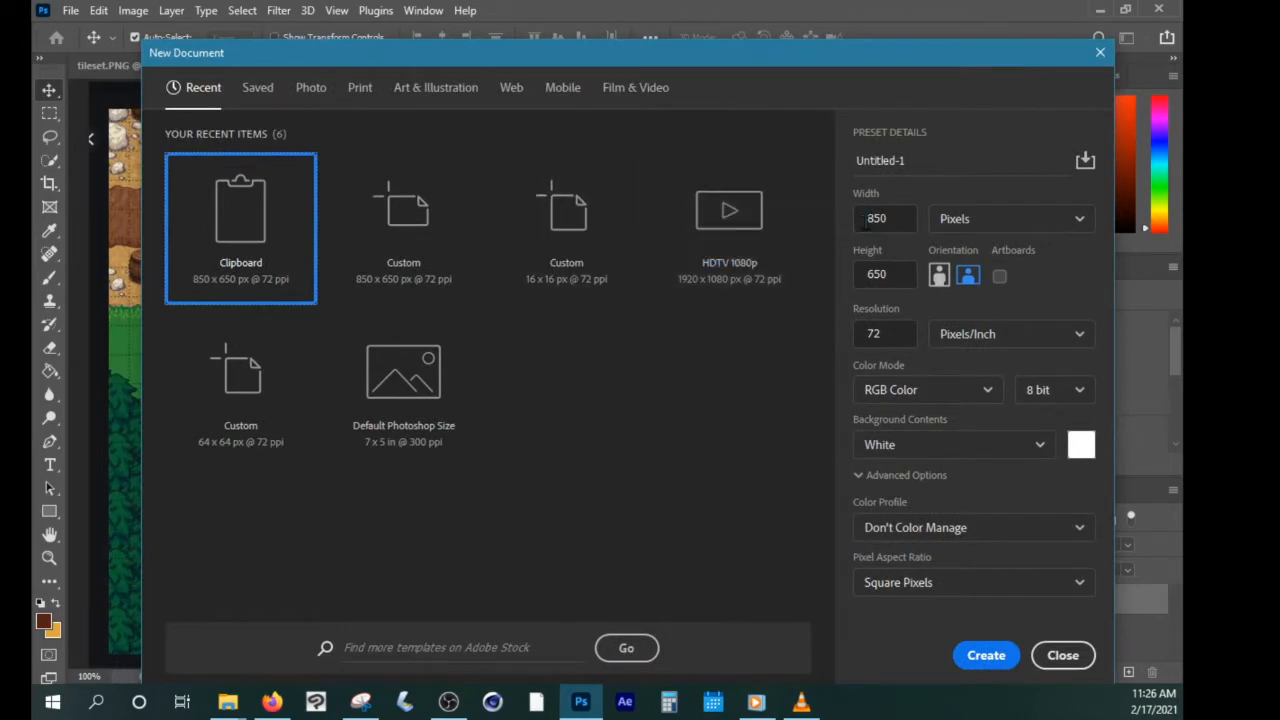
click(905, 218)
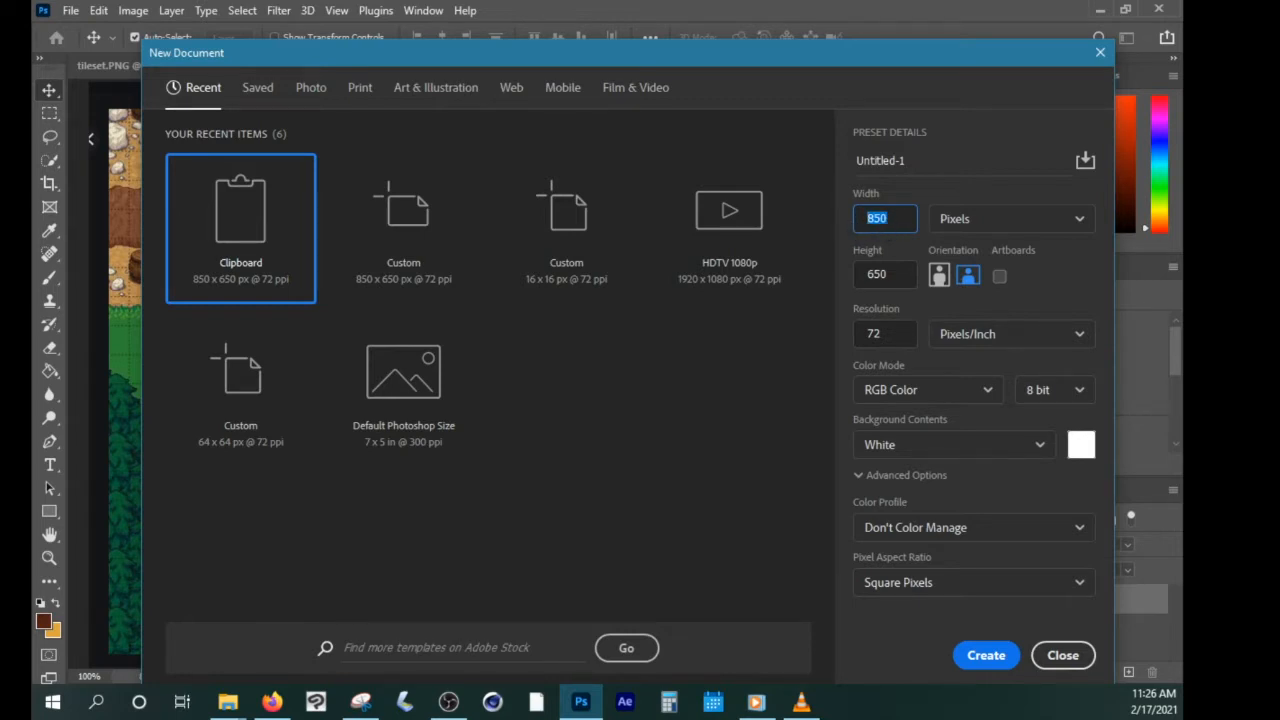
click(868, 274)
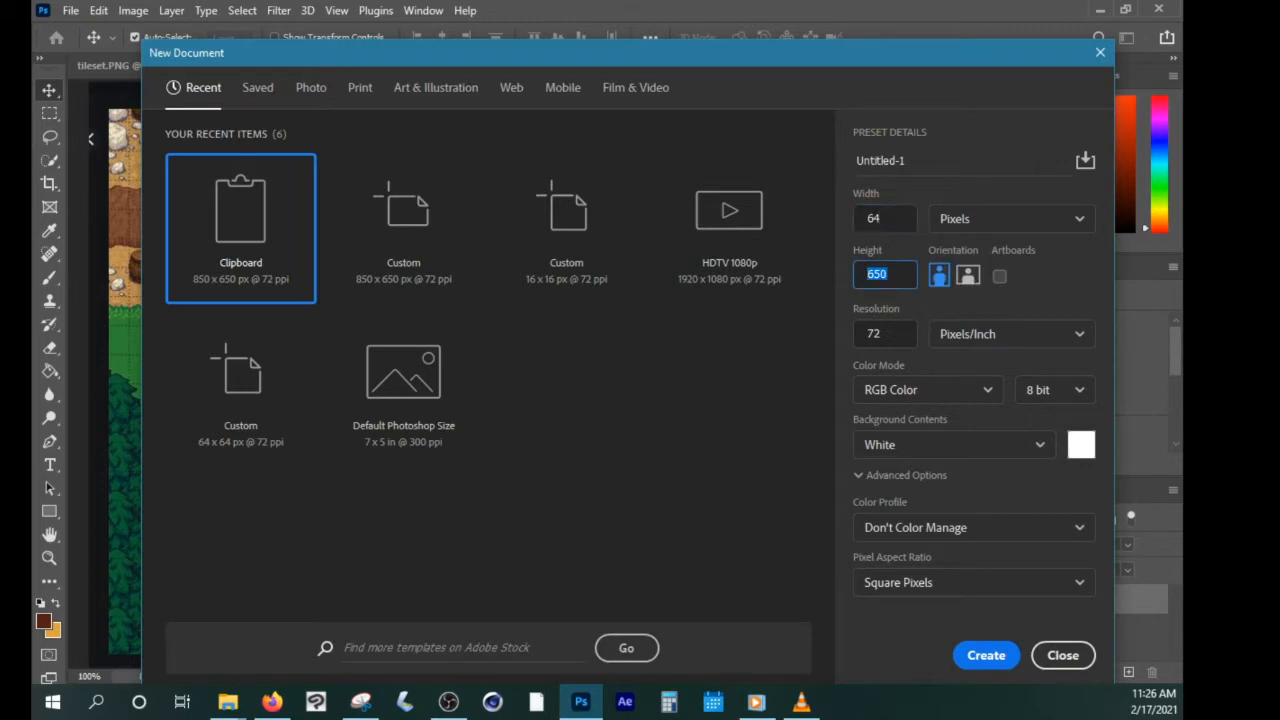
click(985, 652)
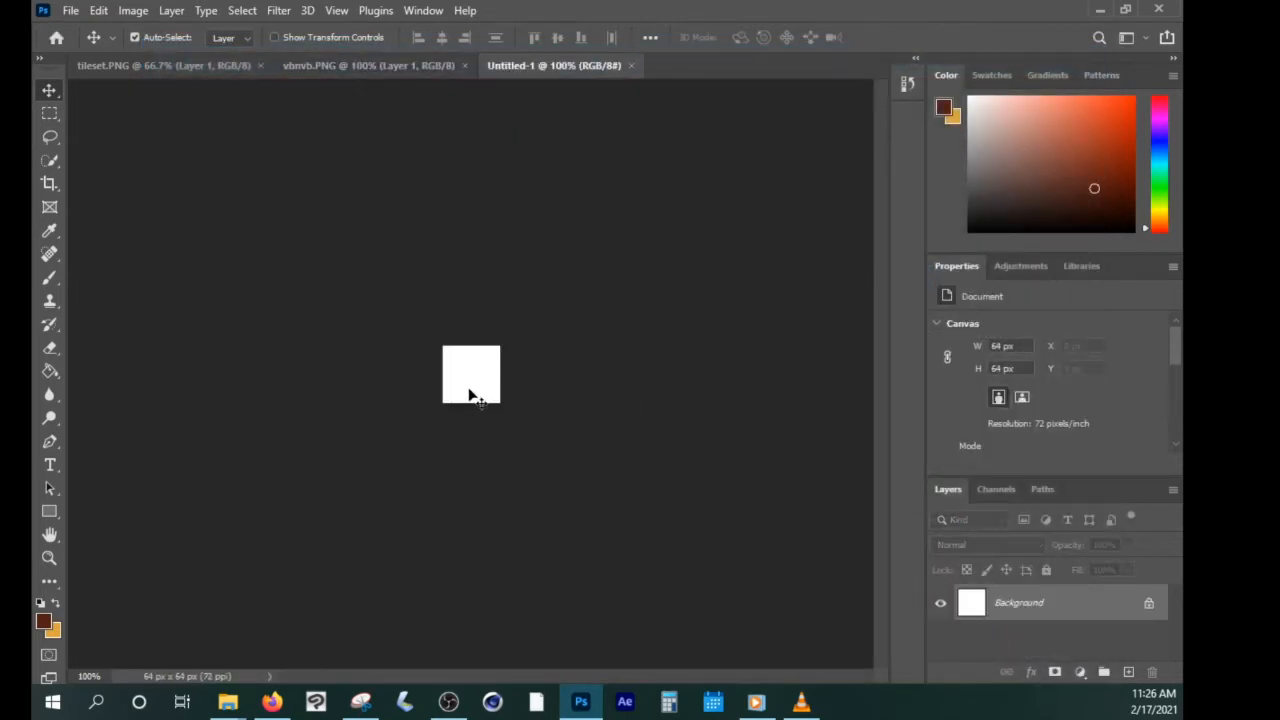
Add a new layer named MID above the Background in the 64 px document and make it active.
click(369, 66)
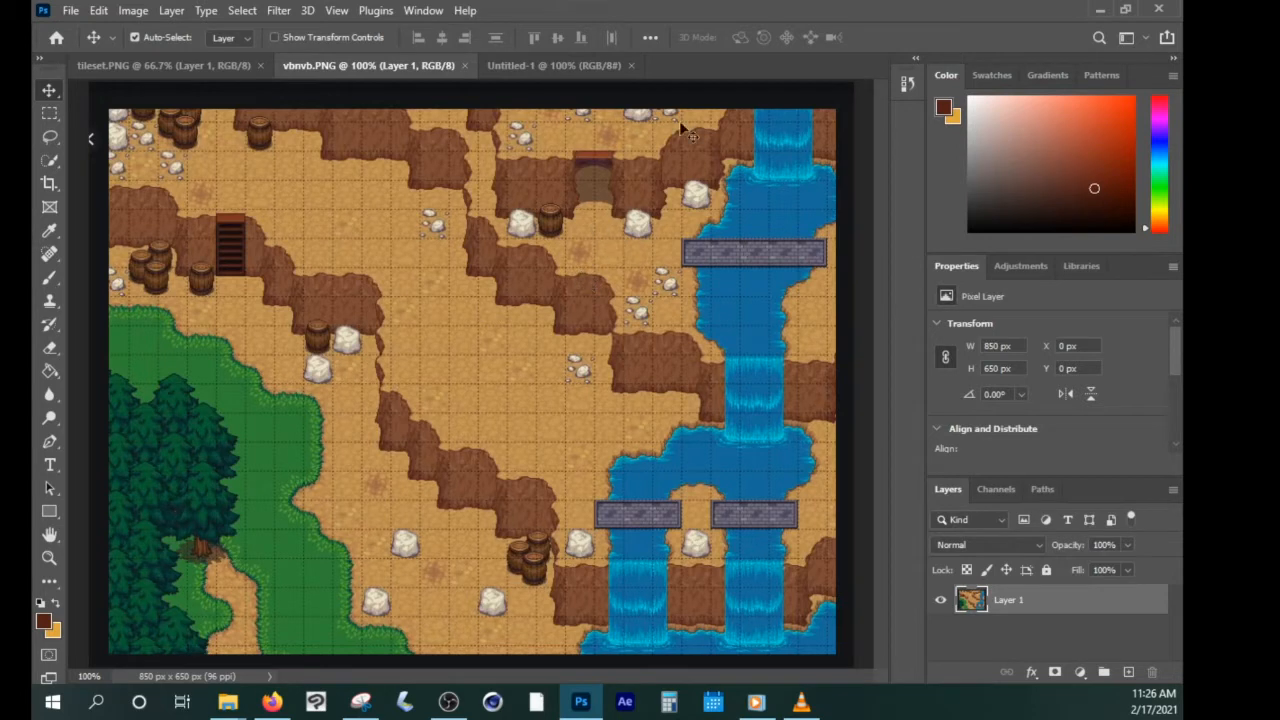
click(580, 65)
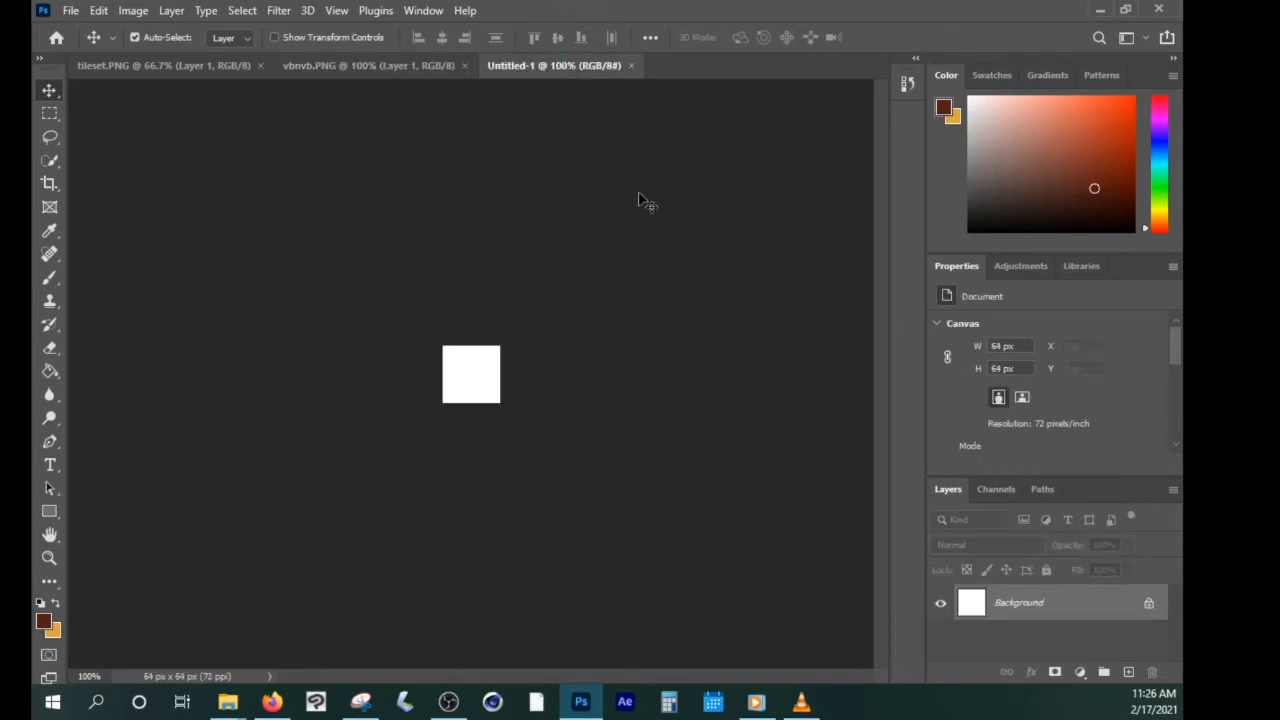
click(1129, 672)
double_click(1010, 603)
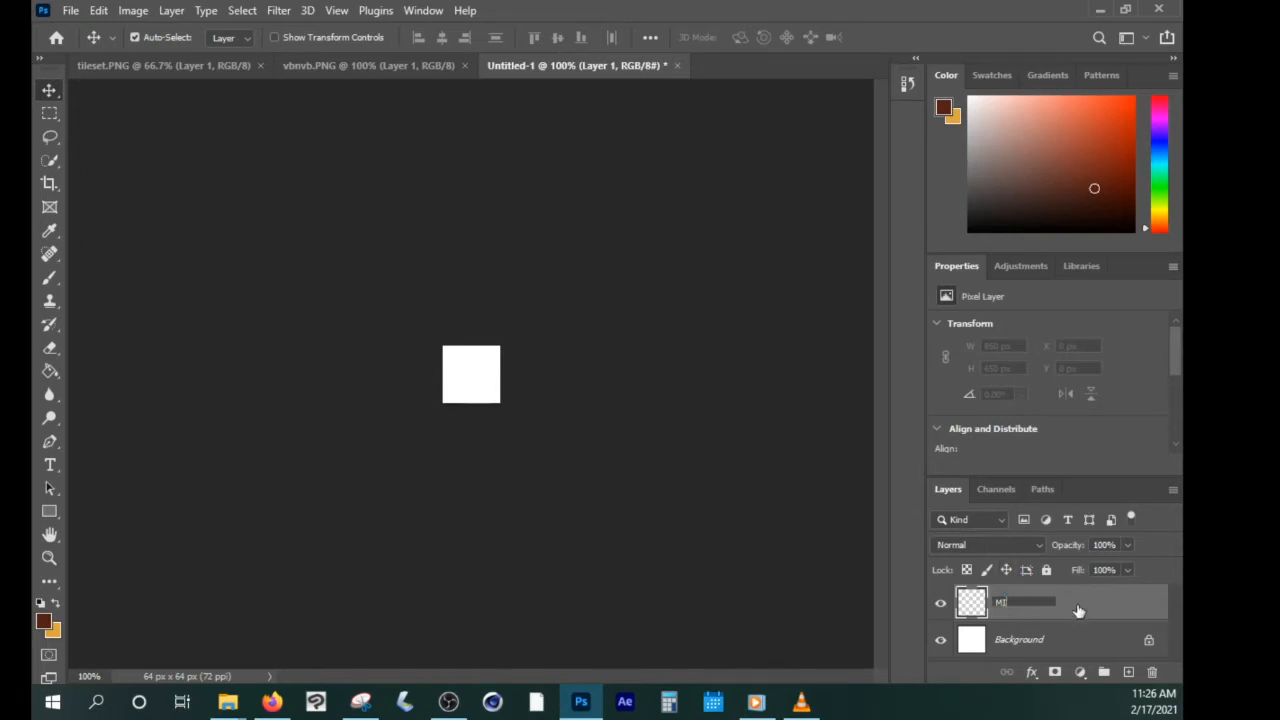
click(1022, 640)
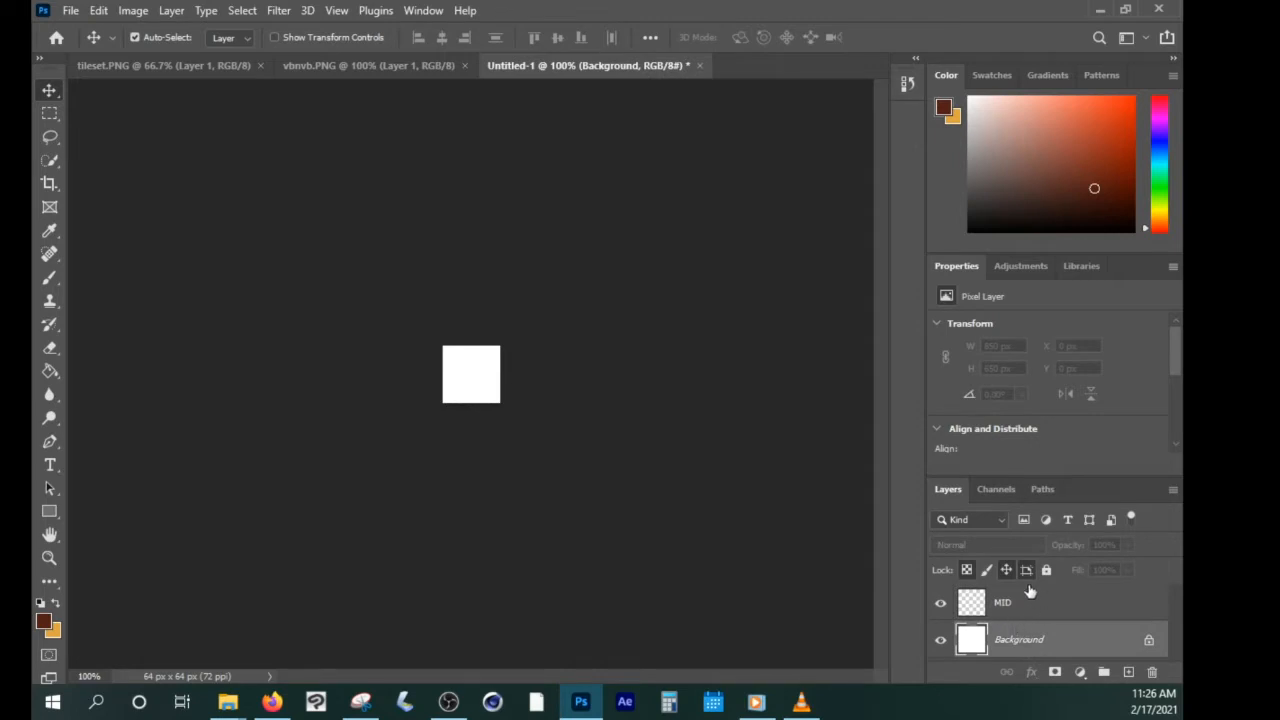
click(988, 612)
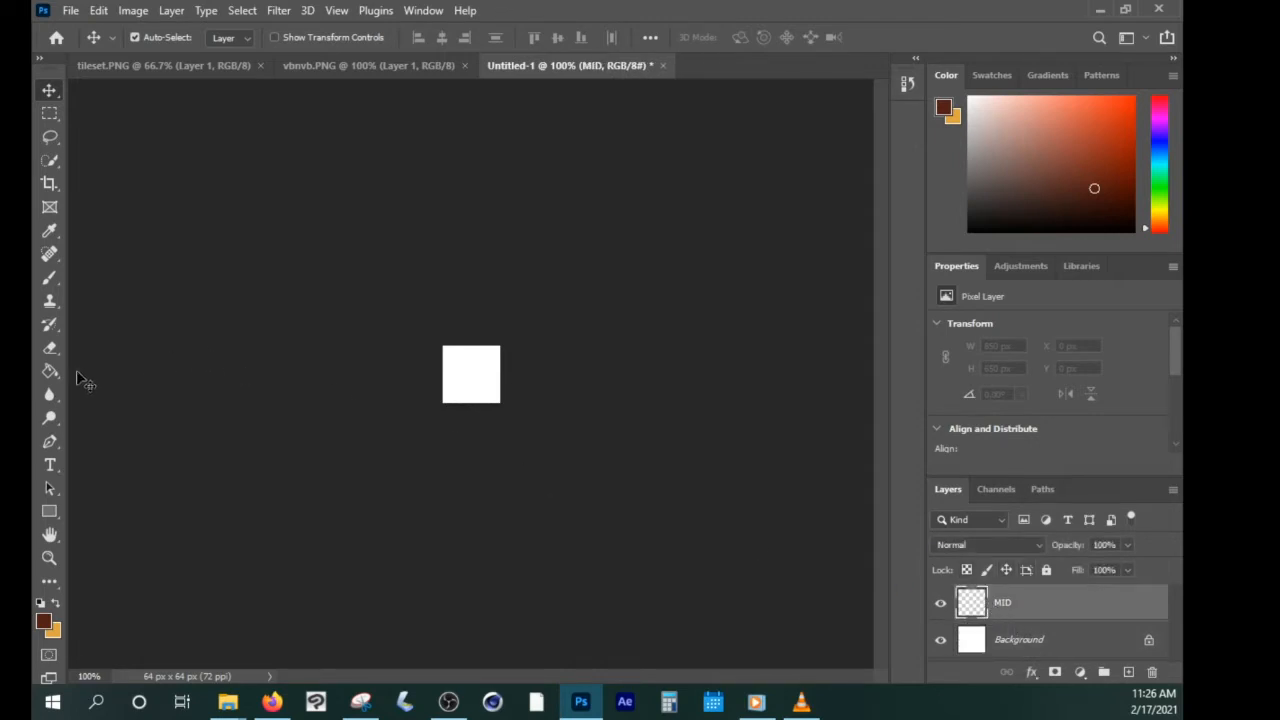
Swap the foreground and background colors and fill the MID layer with the light orange using the Paint Bucket.
click(52, 373)
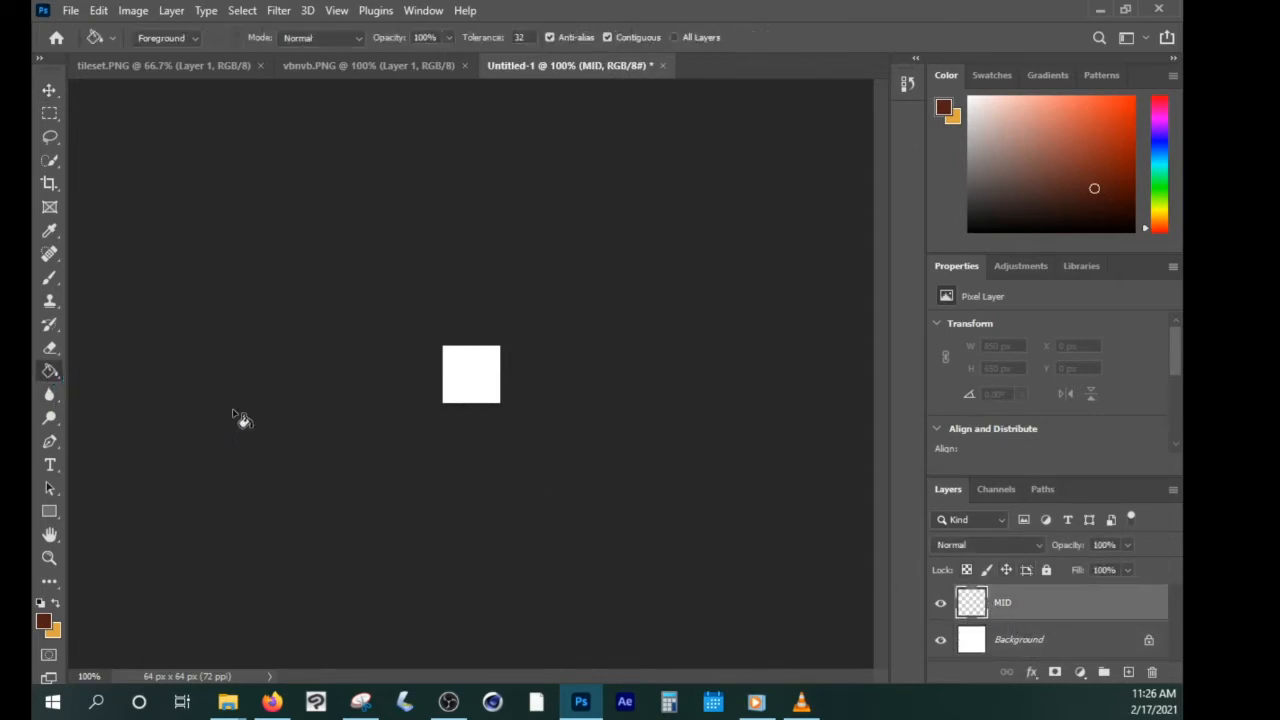
click(58, 604)
click(462, 388)
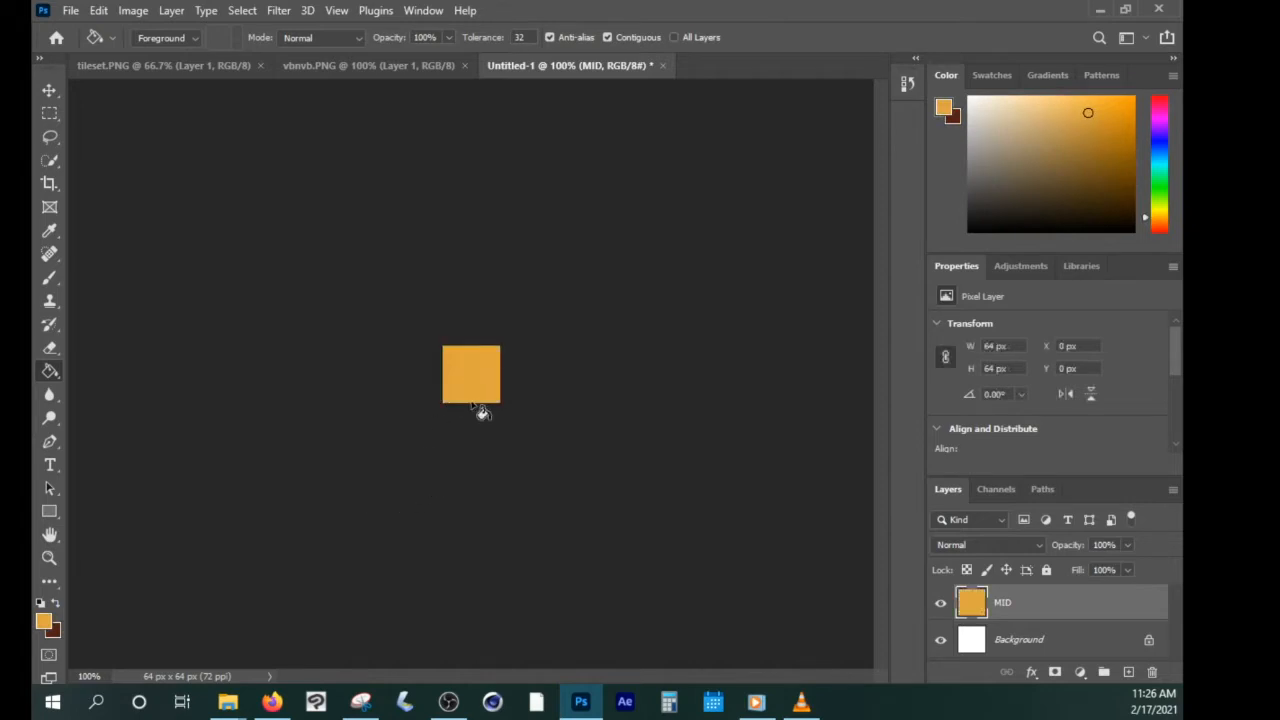
Set up the Brush tool with a darker orange foreground color and reduce the brush size to 9 px.
key(ctrl+equal)
key(ctrl+equal)
key(ctrl+equal)
key(ctrl+equal)
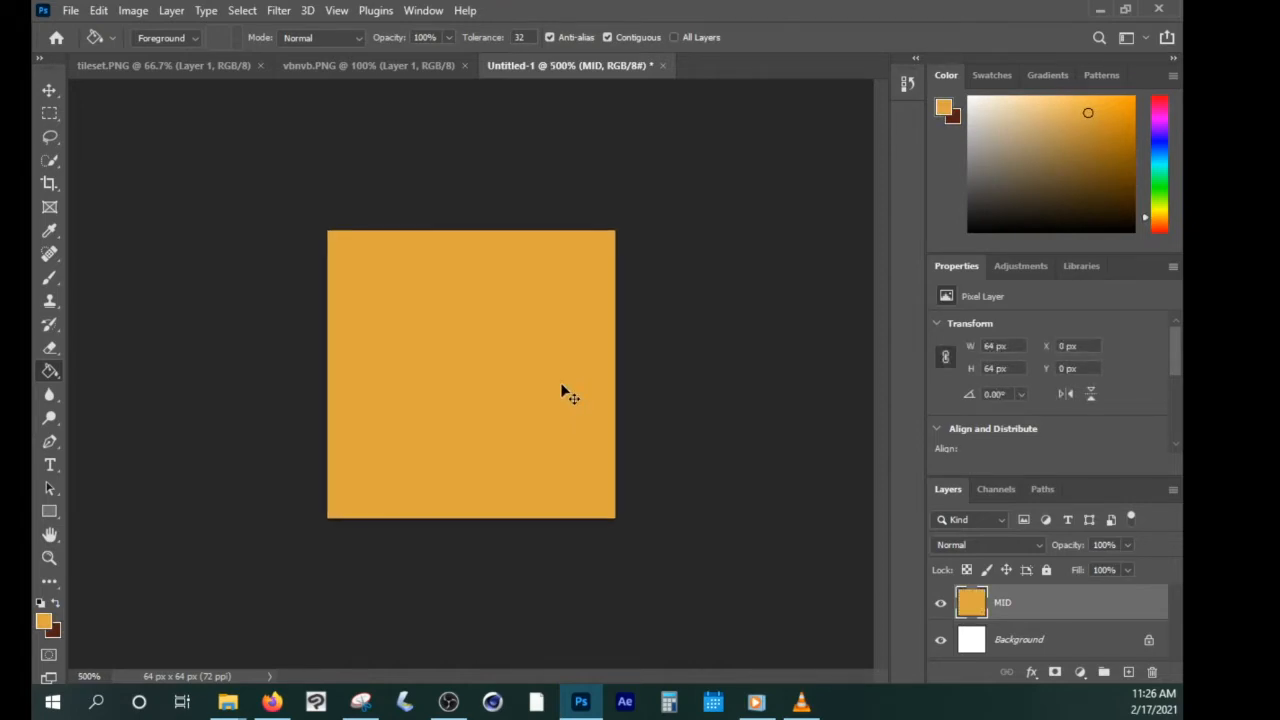
key(ctrl+equal)
key(ctrl+equal)
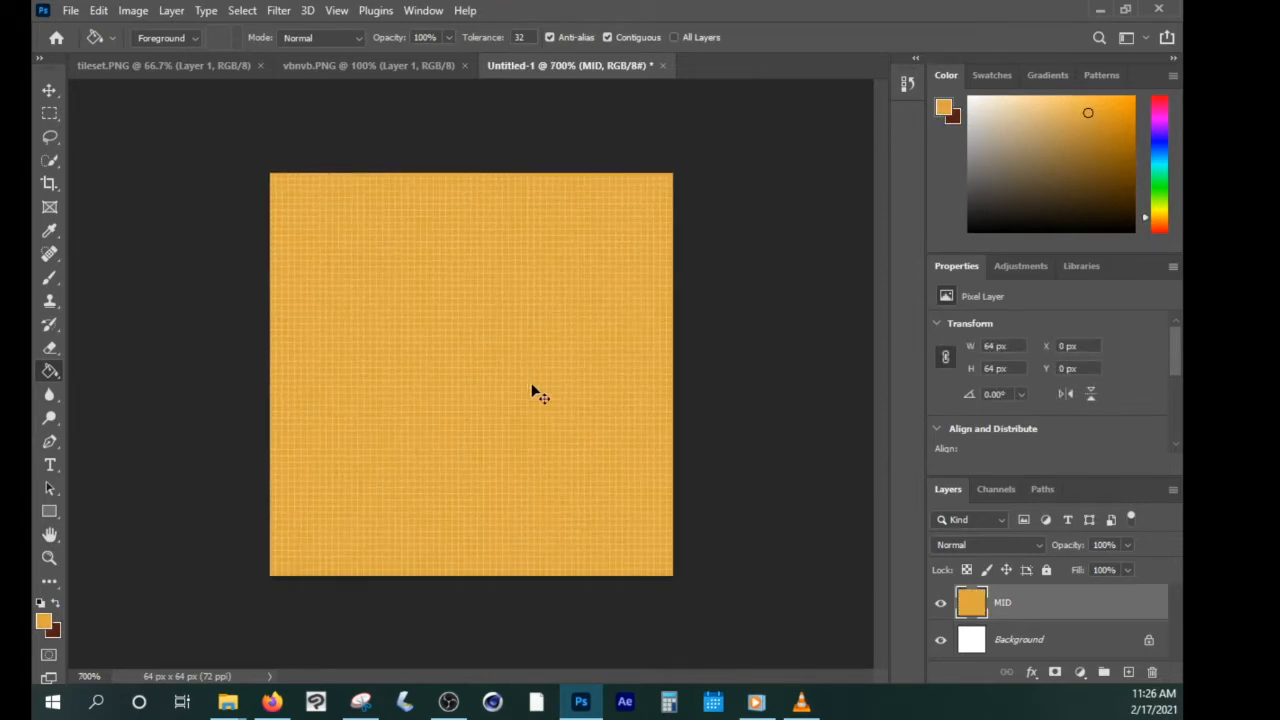
key(ctrl+minus)
key(ctrl+minus)
key(ctrl+minus)
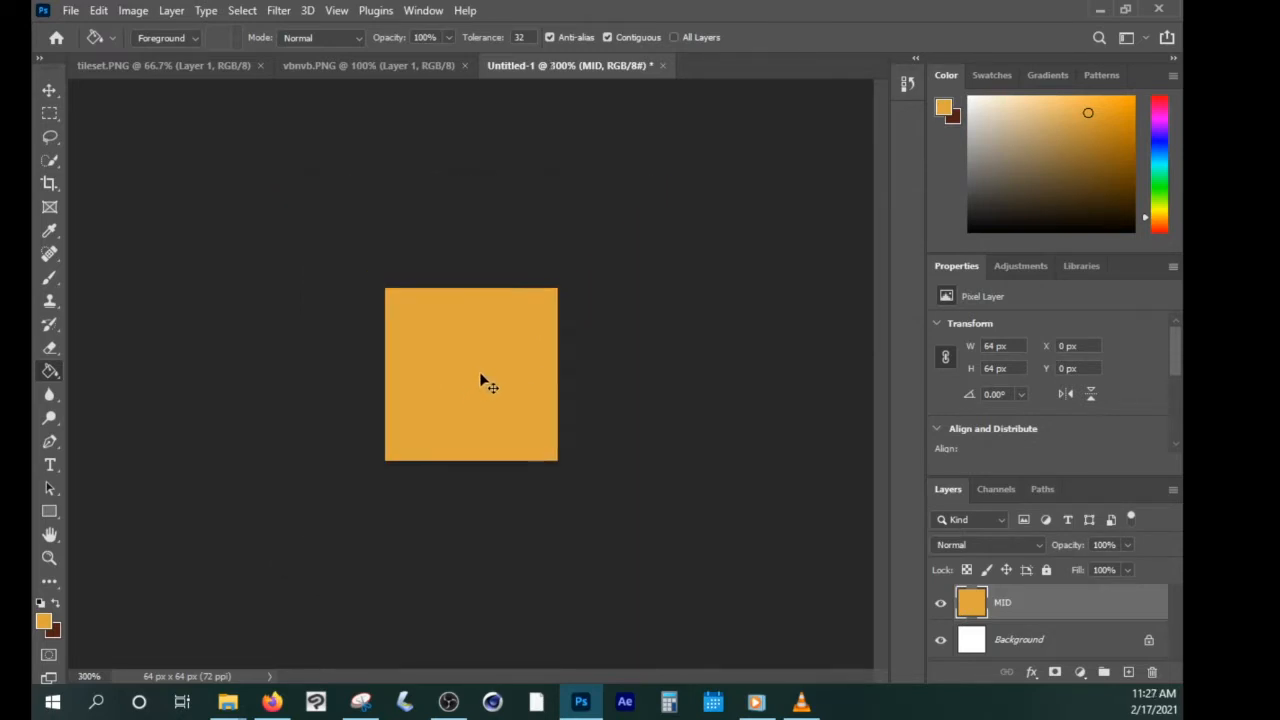
key(ctrl+equal)
key(ctrl+equal)
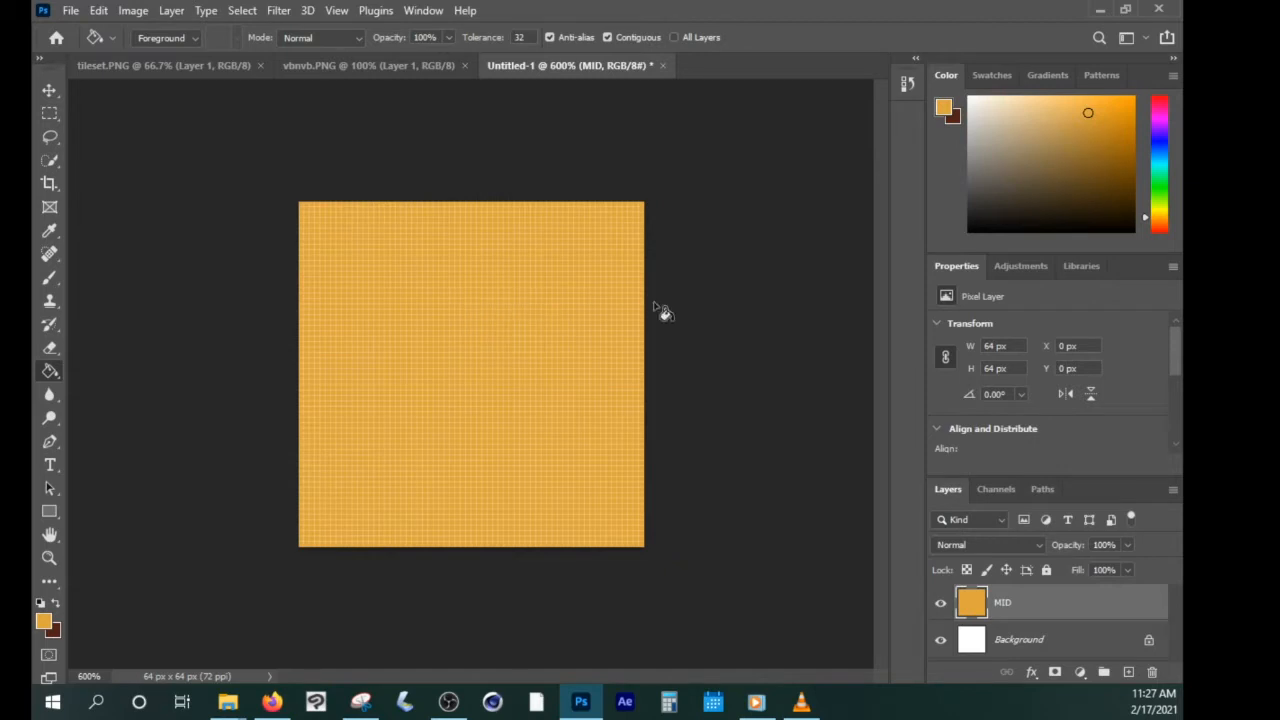
click(52, 280)
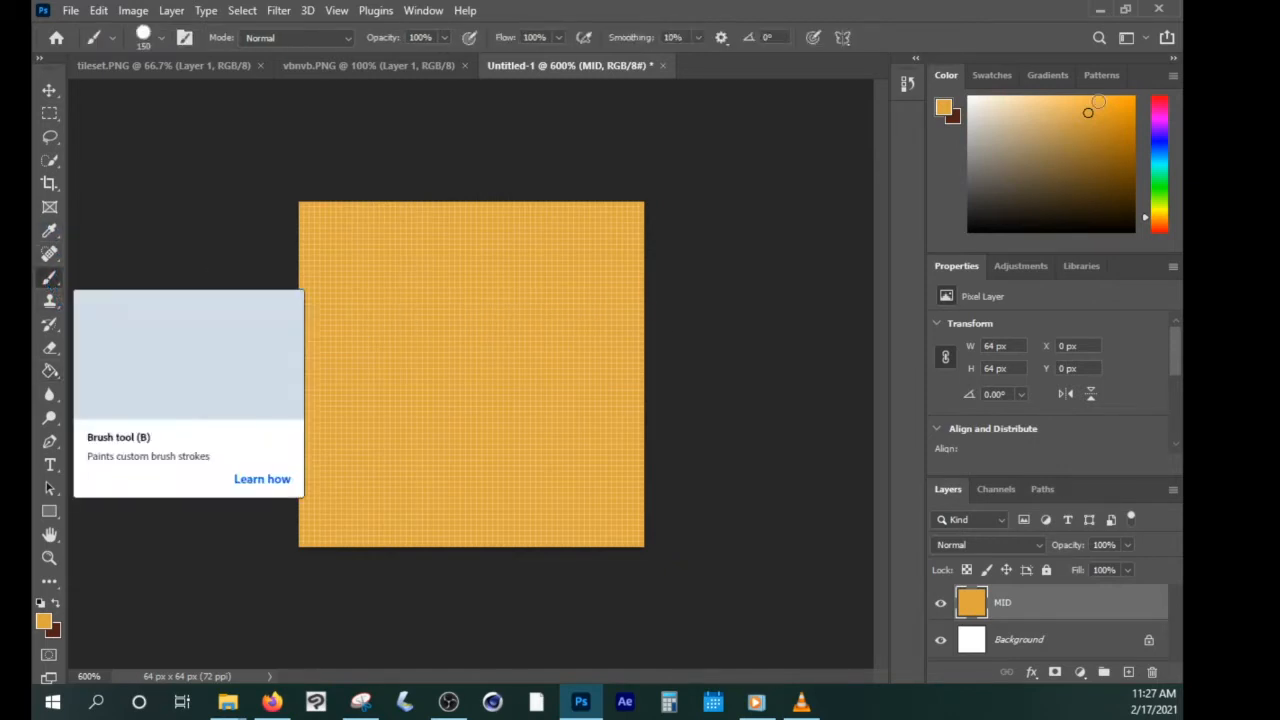
click(1113, 136)
click(1125, 131)
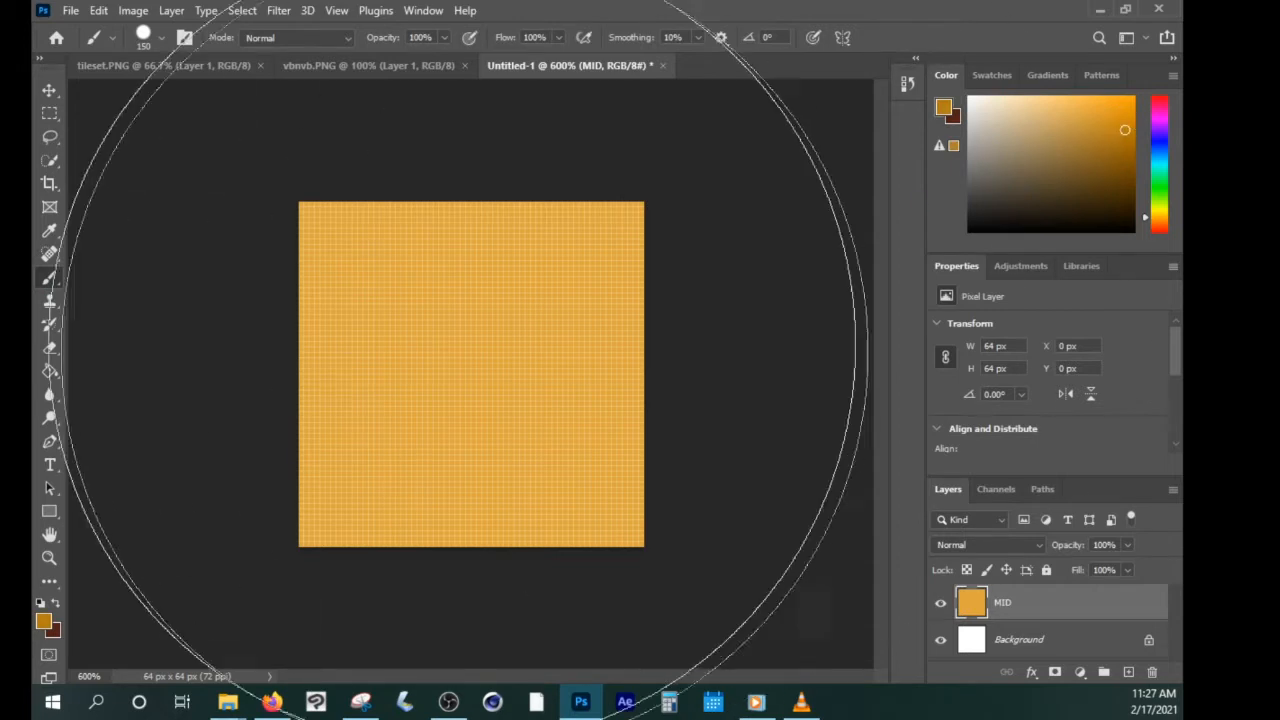
key(bracketleft)
key(bracketleft)
key(bracketleft)
key(bracketleft)
key(bracketleft)
key(bracketleft)
key(bracketleft)
key(bracketleft)
key(bracketleft)
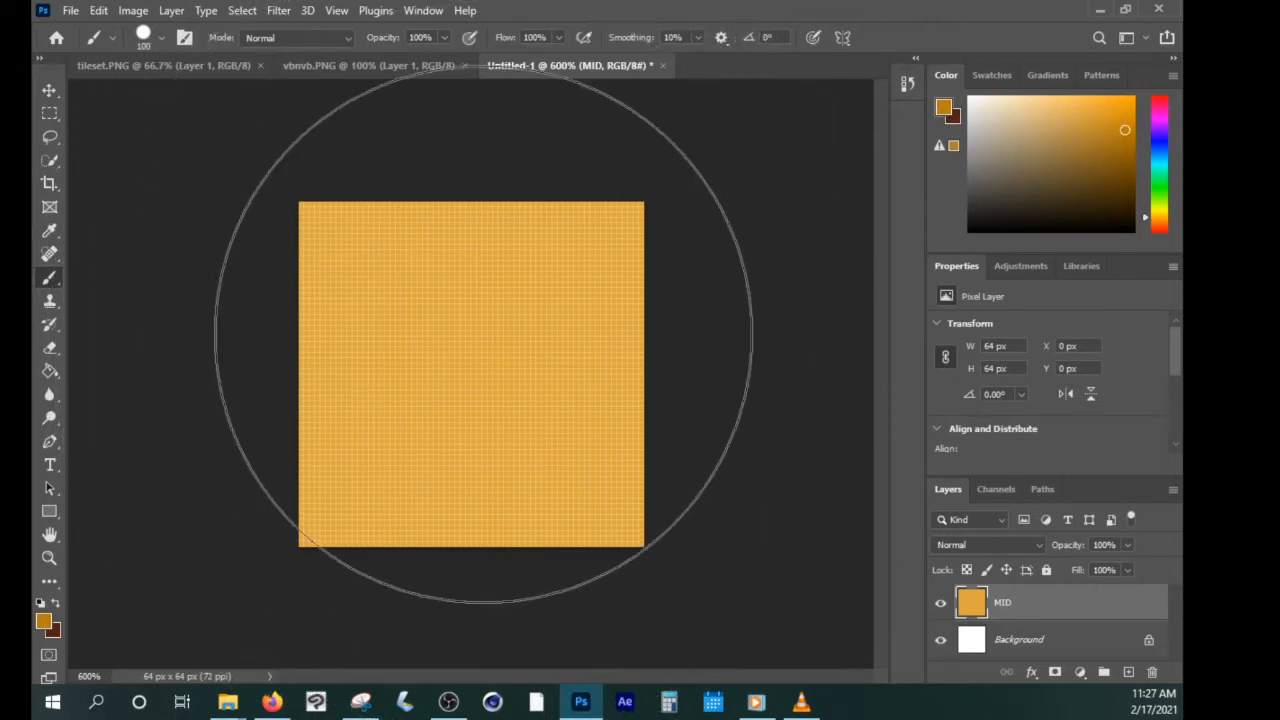
key(bracketleft)
key(bracketleft)
key(bracketleft)
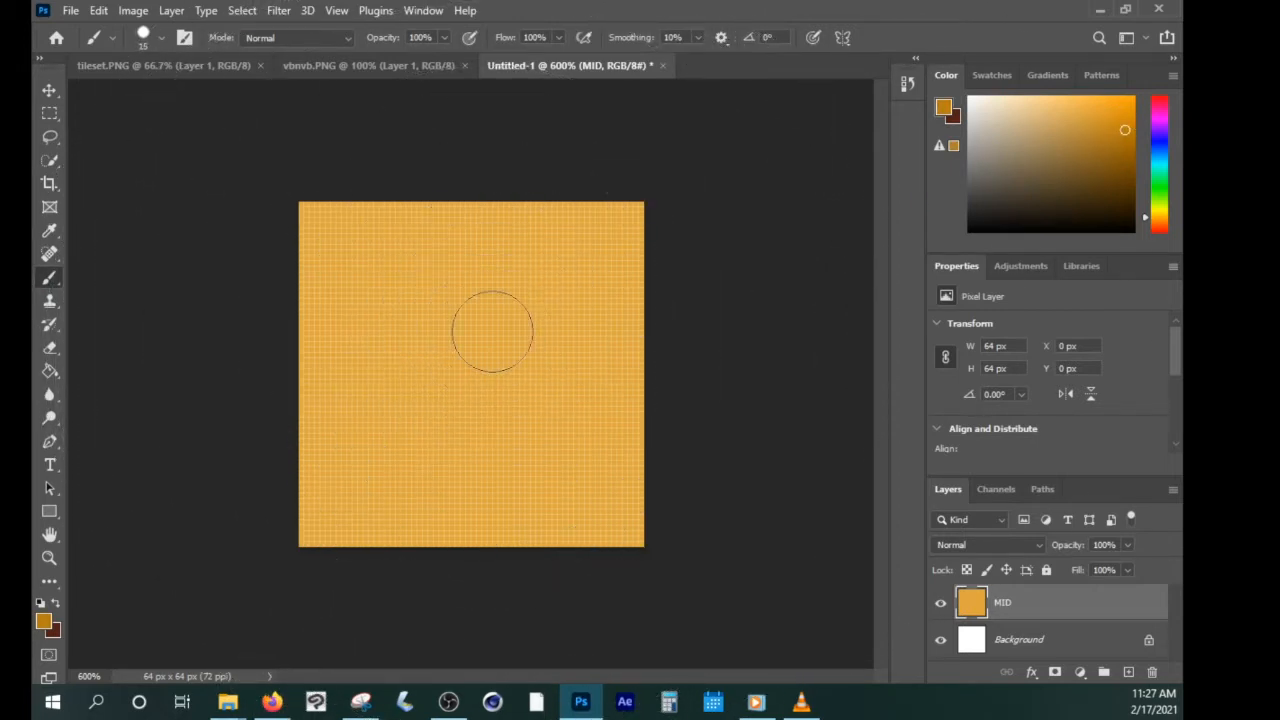
Paint trial darker-orange strokes across the tile with the 9 px Brush and the 7 px Pencil tool.
mouse_move(352, 376)
mouse_down()
mouse_move(491, 293)
mouse_move(517, 356)
mouse_move(546, 349)
mouse_move(545, 370)
mouse_move(574, 366)
mouse_move(565, 320)
mouse_up()
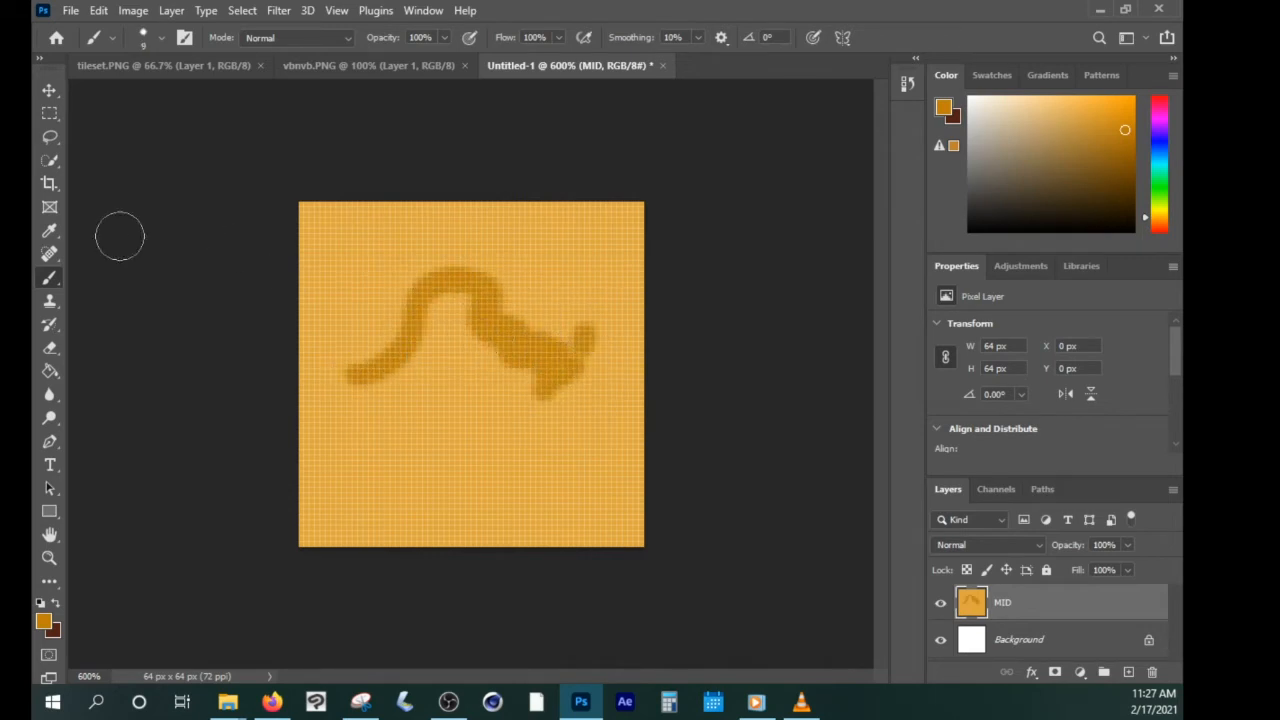
right_click(52, 281)
click(89, 286)
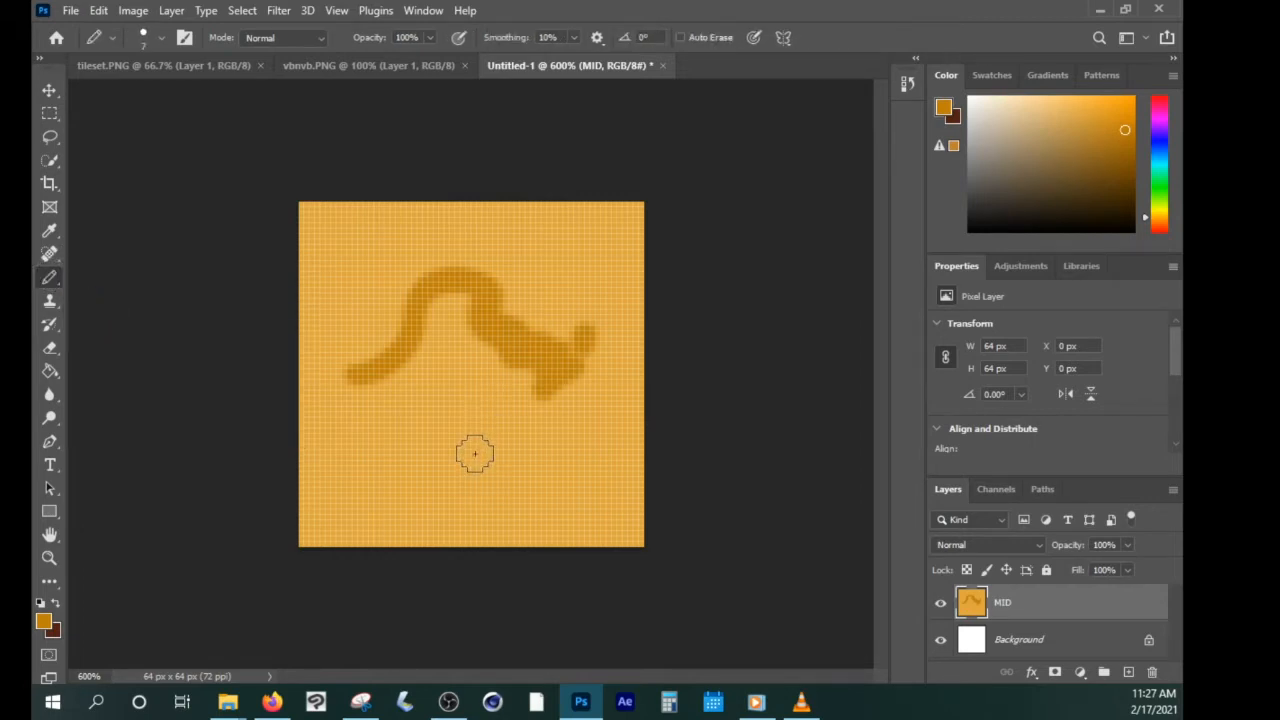
mouse_move(457, 460)
mouse_down()
mouse_move(469, 424)
mouse_move(532, 431)
mouse_move(560, 460)
mouse_move(544, 477)
mouse_move(524, 453)
mouse_move(427, 484)
mouse_move(390, 427)
mouse_move(349, 401)
mouse_move(371, 367)
mouse_move(434, 347)
mouse_move(443, 293)
mouse_move(501, 299)
mouse_up()
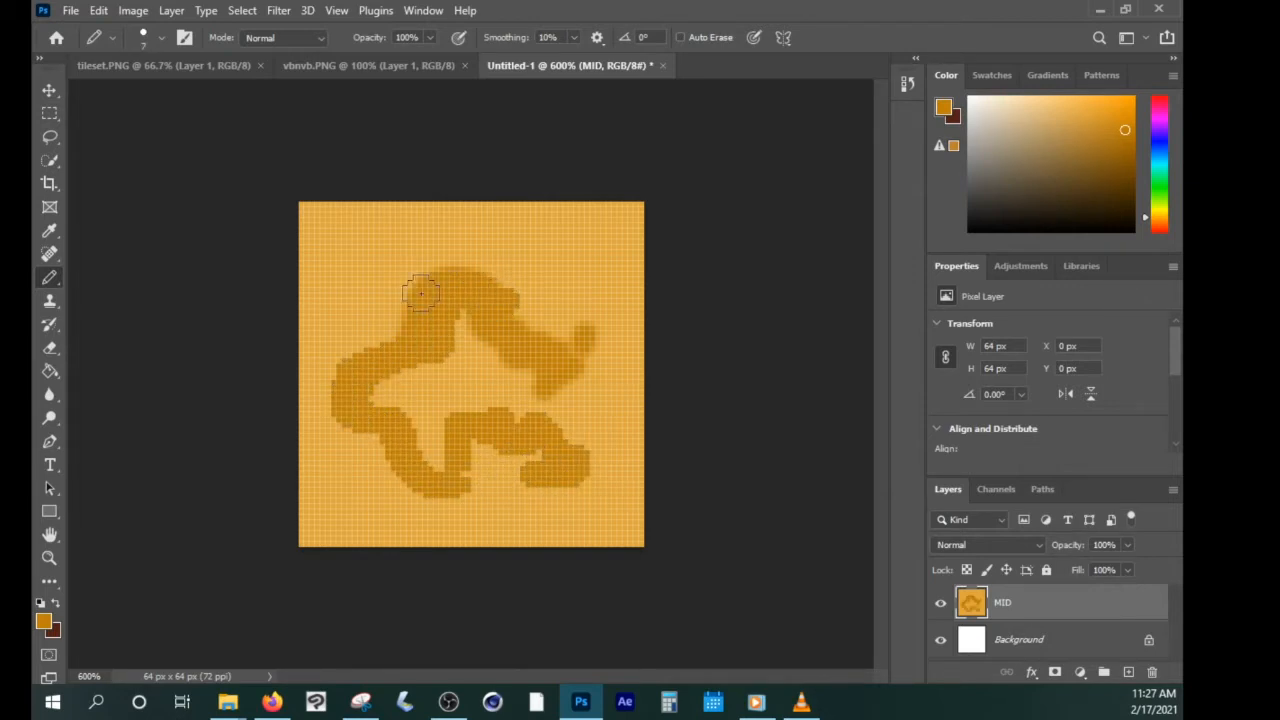
mouse_move(306, 261)
mouse_down()
mouse_move(495, 293)
mouse_move(616, 286)
mouse_move(600, 291)
mouse_move(631, 365)
mouse_move(277, 355)
mouse_move(308, 450)
mouse_move(388, 458)
mouse_move(466, 488)
mouse_move(583, 488)
mouse_move(644, 520)
mouse_up()
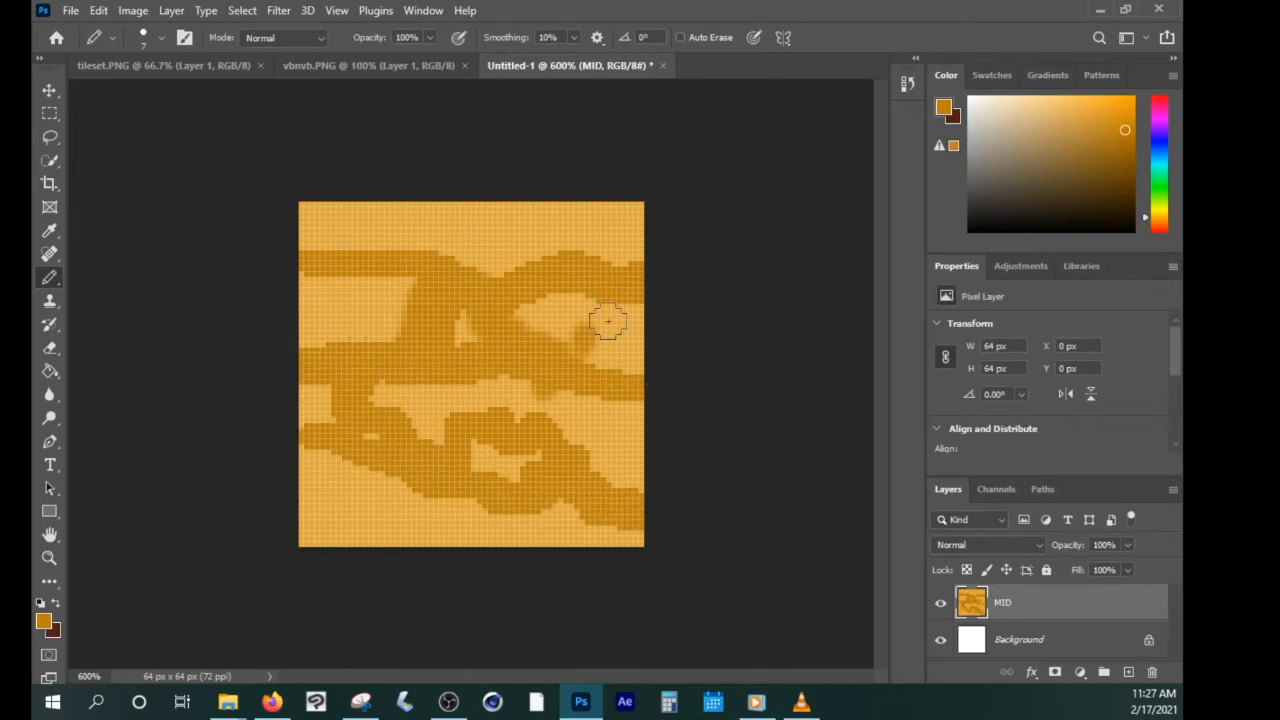
drag(598, 258, 563, 240)
click(469, 248)
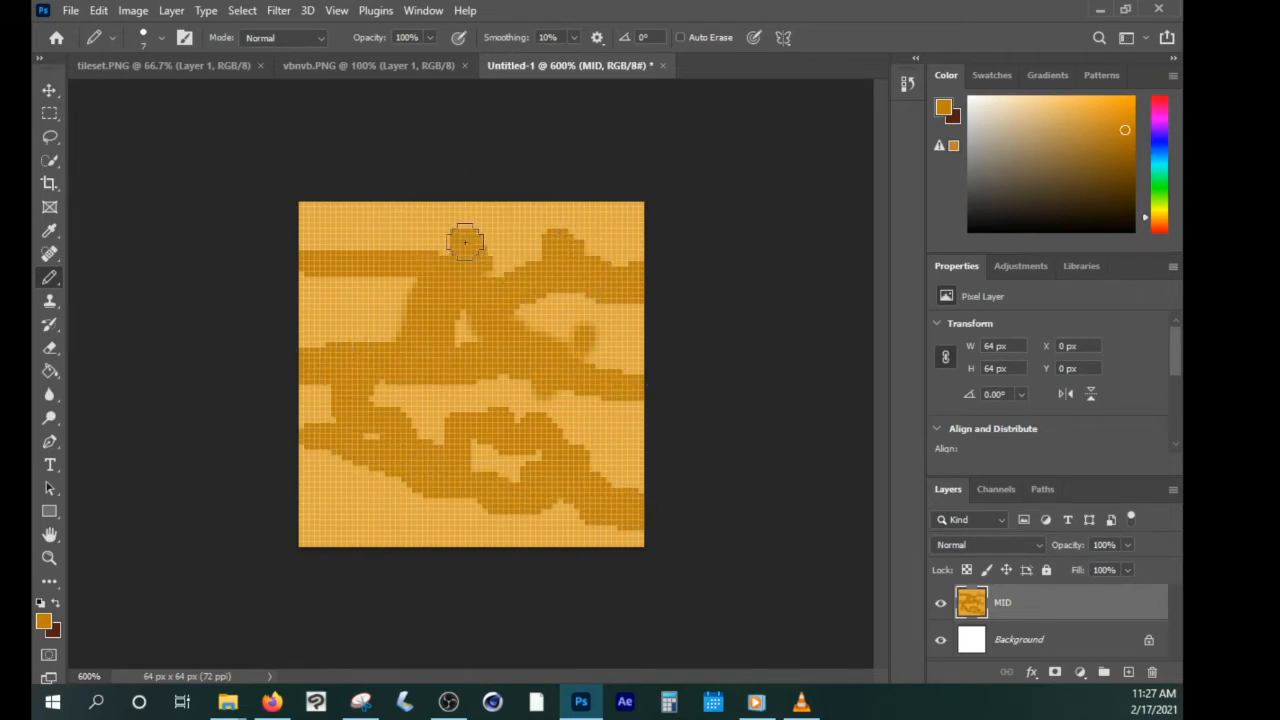
Return to the 9 px Brush tool and paint a trial darker-orange patch over the tile's upper part.
right_click(46, 284)
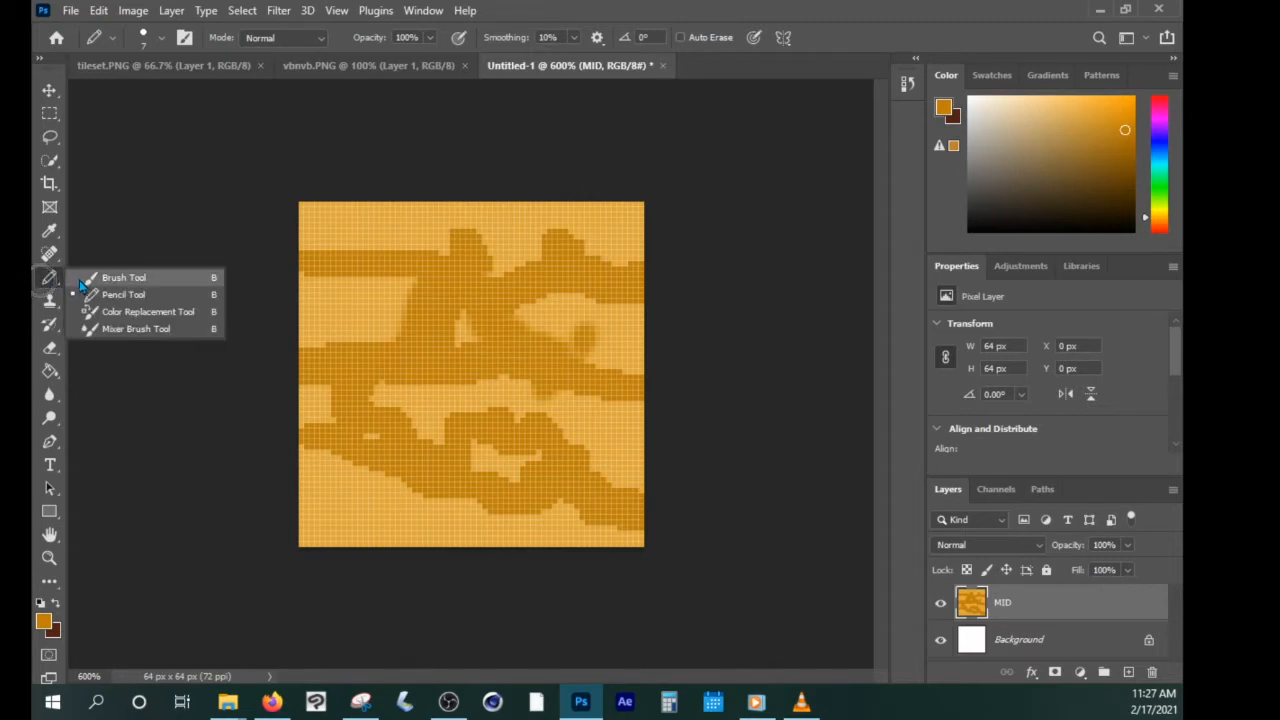
click(110, 274)
mouse_move(386, 264)
mouse_down()
mouse_move(389, 217)
mouse_move(523, 246)
mouse_move(612, 287)
mouse_up()
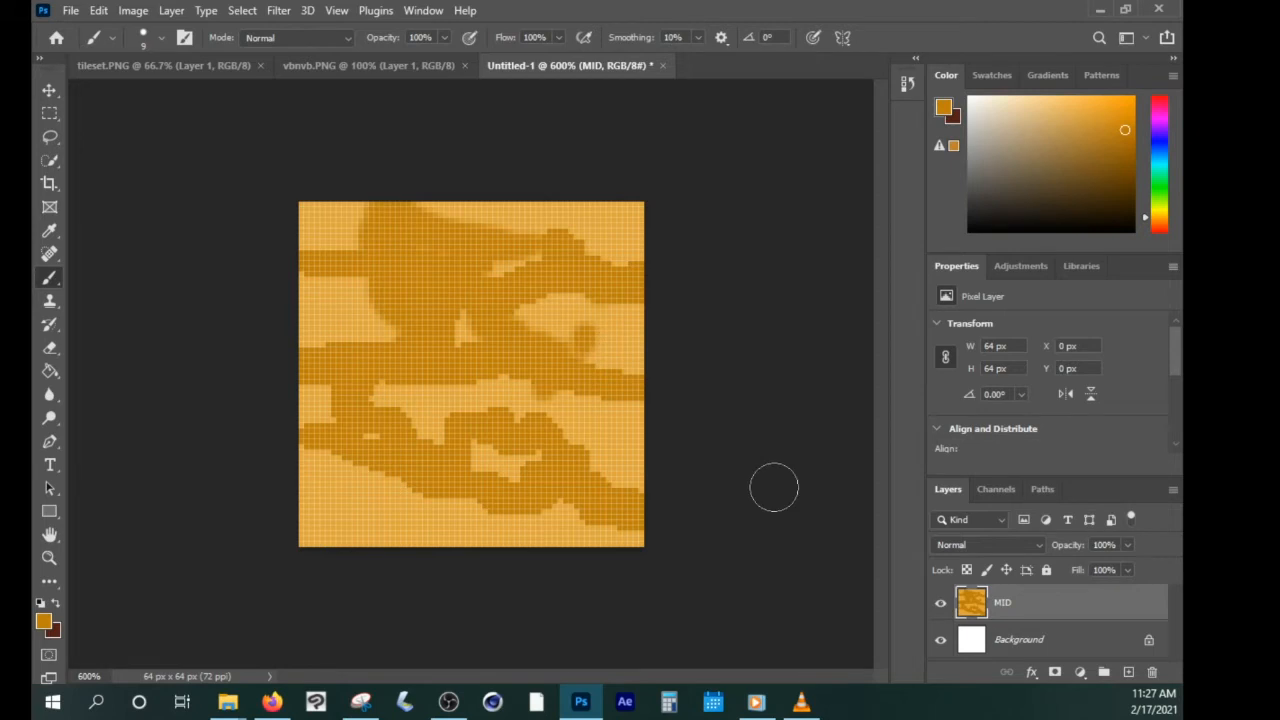
Sample the tile's light base orange and paint over all the darker trial strokes.
key(i)
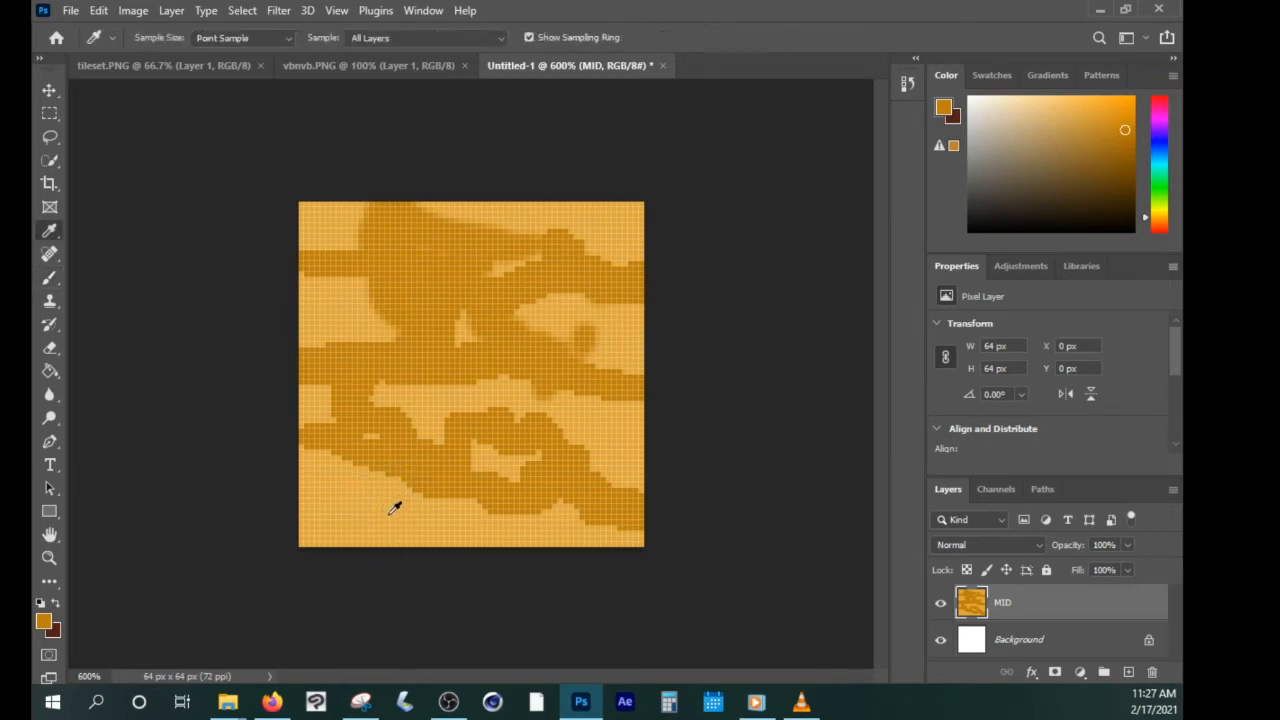
click(398, 505)
key(b)
mouse_move(490, 509)
mouse_down()
mouse_move(531, 303)
mouse_move(494, 344)
mouse_move(400, 194)
mouse_move(426, 286)
mouse_move(580, 390)
mouse_up()
mouse_move(624, 346)
mouse_down()
mouse_move(614, 280)
mouse_move(624, 443)
mouse_move(599, 488)
mouse_move(599, 406)
mouse_move(551, 458)
mouse_move(468, 478)
mouse_move(393, 364)
mouse_move(341, 457)
mouse_move(307, 372)
mouse_move(312, 313)
mouse_move(461, 480)
mouse_move(475, 474)
mouse_move(541, 278)
mouse_move(656, 518)
mouse_move(487, 486)
mouse_move(337, 332)
mouse_up()
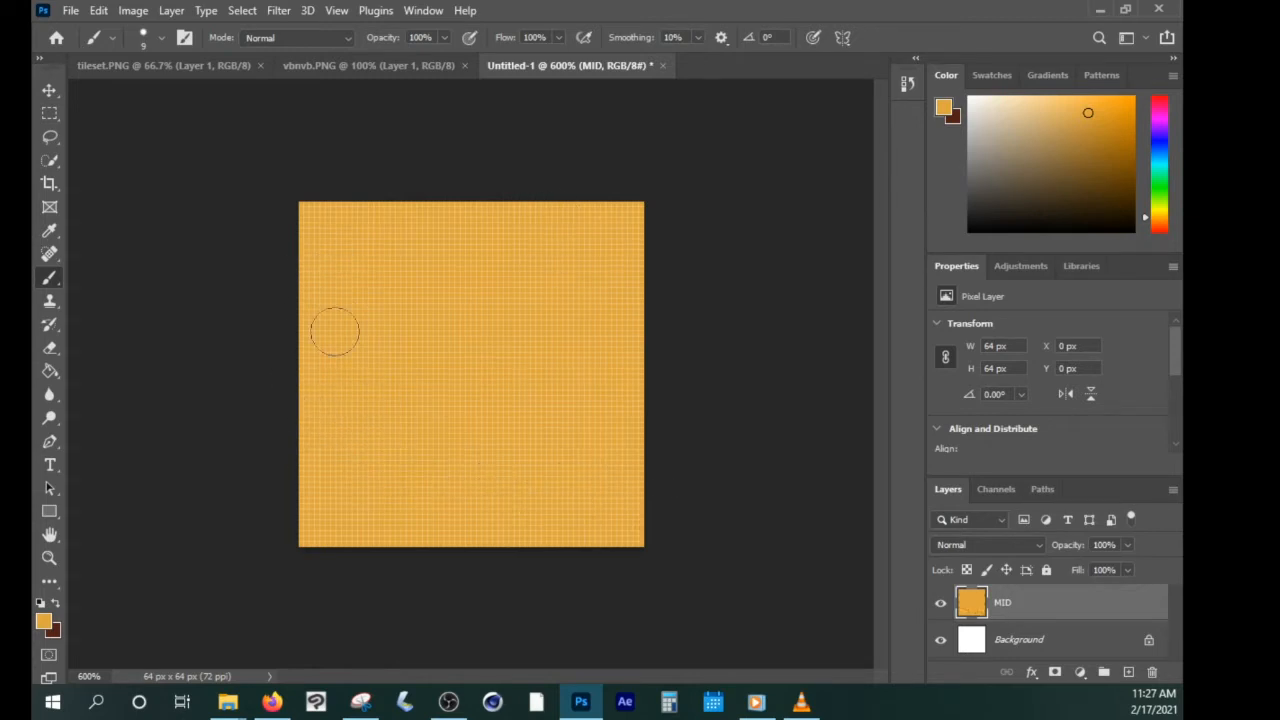
Paint curved darker-orange texture strokes across the middle and lower parts of the tile with a 6 px brush.
click(1116, 130)
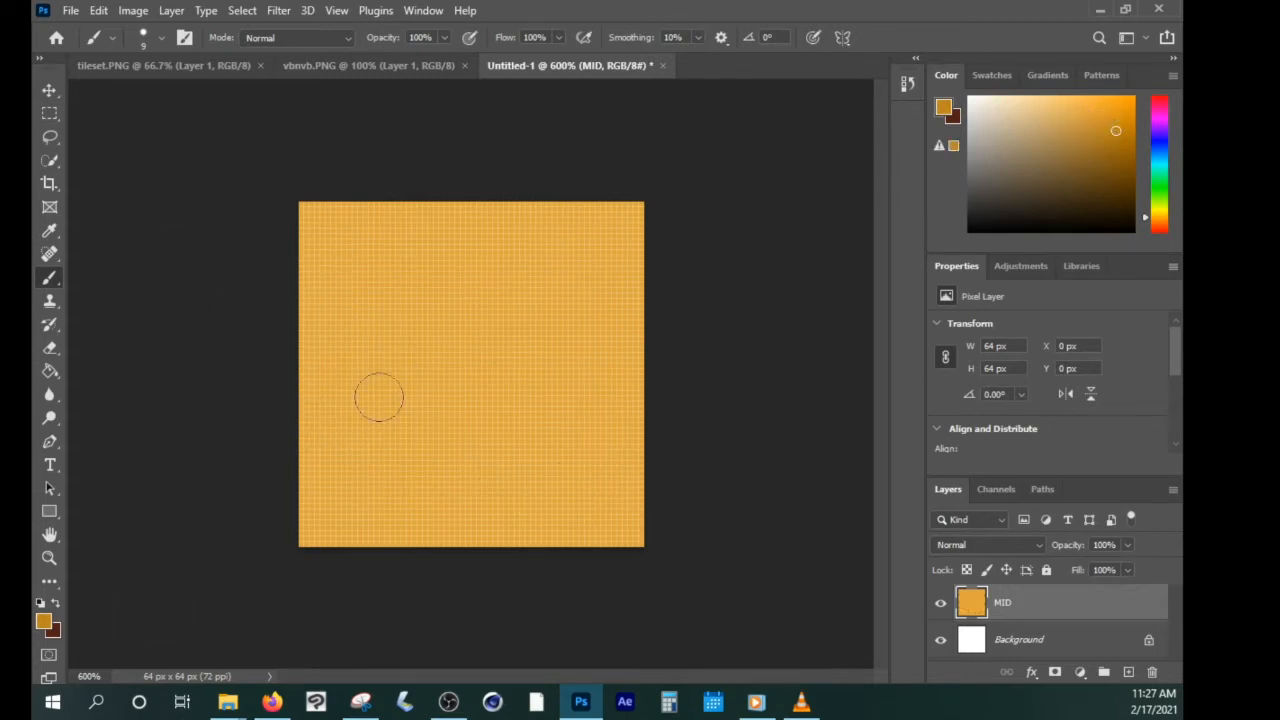
key(bracketleft)
key(bracketleft)
drag(342, 441, 475, 290)
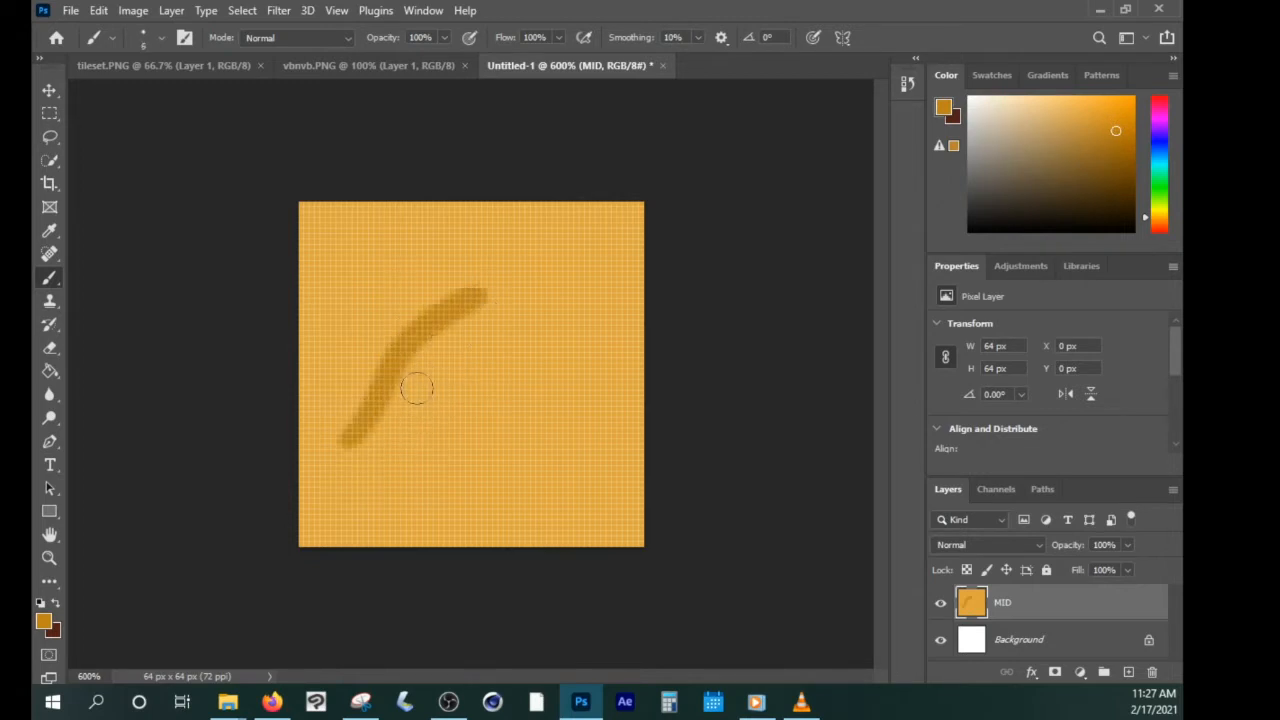
drag(418, 384, 466, 390)
mouse_move(462, 290)
mouse_down()
mouse_move(580, 343)
mouse_move(604, 331)
mouse_move(590, 324)
mouse_up()
mouse_move(408, 494)
mouse_down()
mouse_move(471, 457)
mouse_move(505, 468)
mouse_up()
drag(513, 427, 572, 403)
mouse_move(484, 503)
mouse_down()
mouse_move(587, 460)
mouse_move(626, 490)
mouse_up()
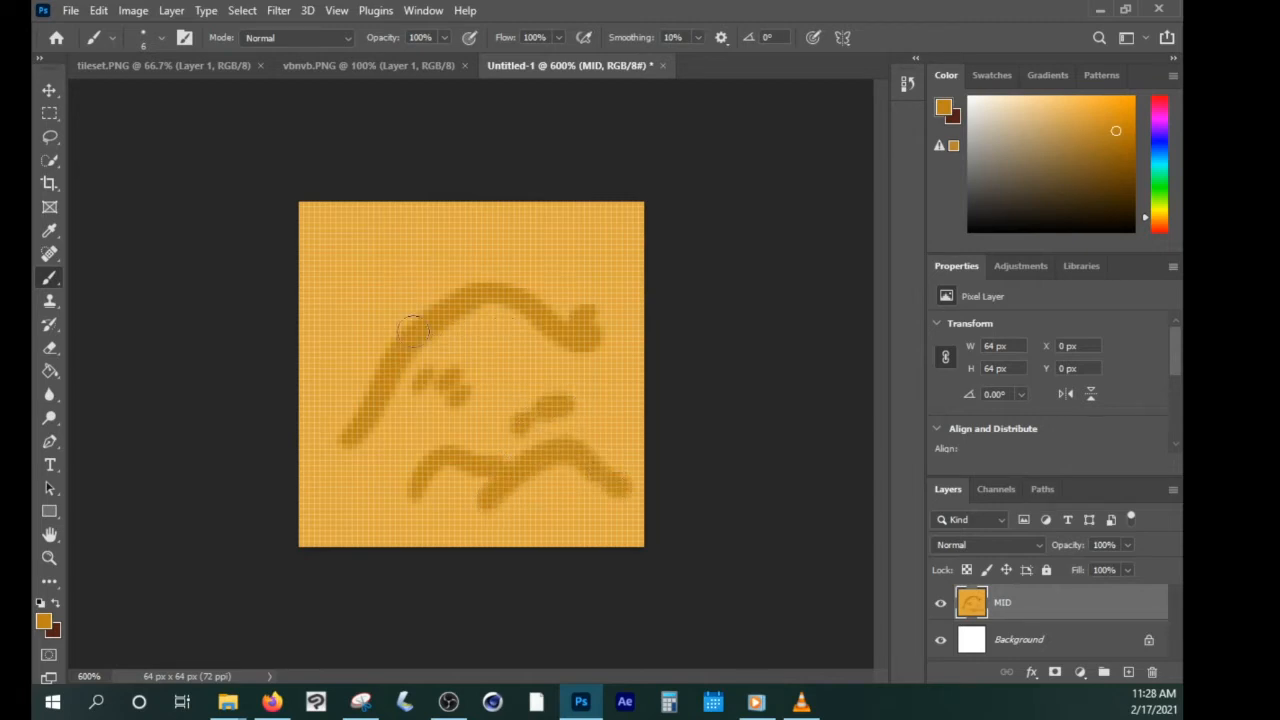
Add short curved darker-orange strokes and dabs along the upper part of the tile.
mouse_move(320, 282)
mouse_down()
mouse_move(397, 240)
mouse_move(334, 289)
mouse_move(376, 284)
mouse_up()
mouse_move(396, 245)
mouse_down()
mouse_move(455, 287)
mouse_move(522, 226)
mouse_up()
drag(548, 238, 566, 232)
drag(530, 272, 556, 266)
drag(583, 230, 625, 292)
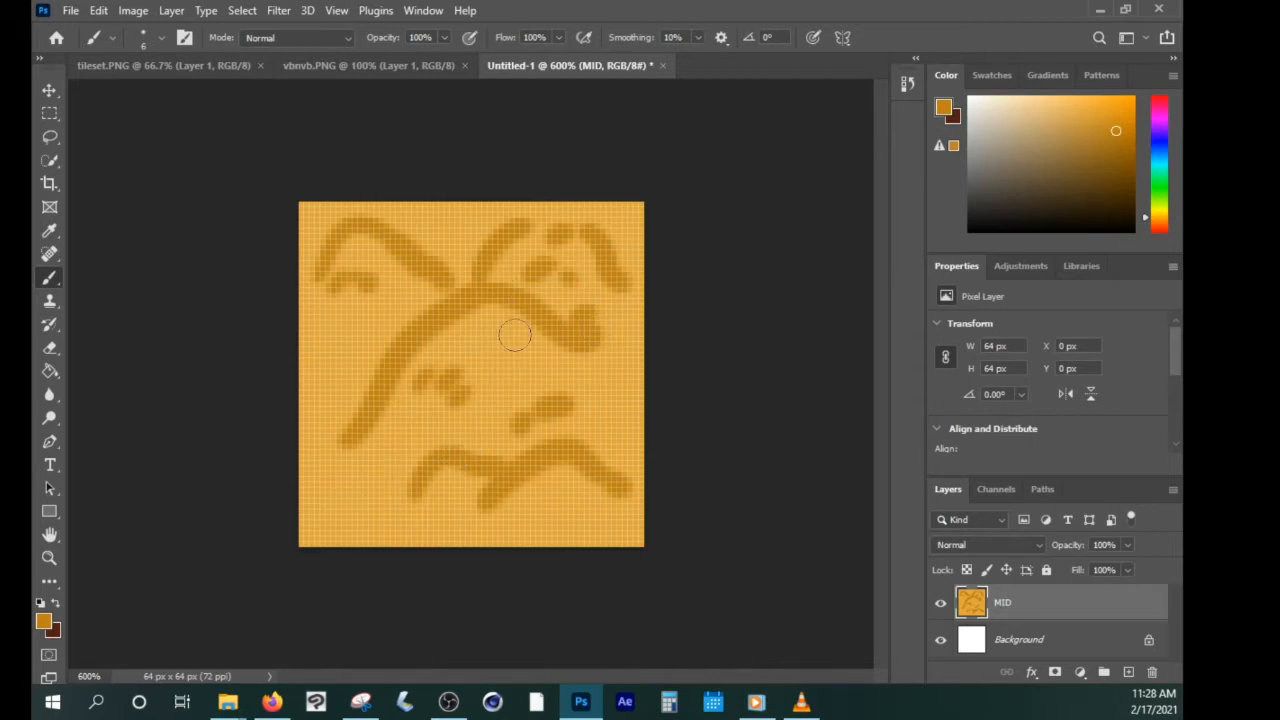
Paint darker-orange strokes at the tile's left side, lower-left area and along its right side to fill the empty areas.
drag(331, 341, 395, 336)
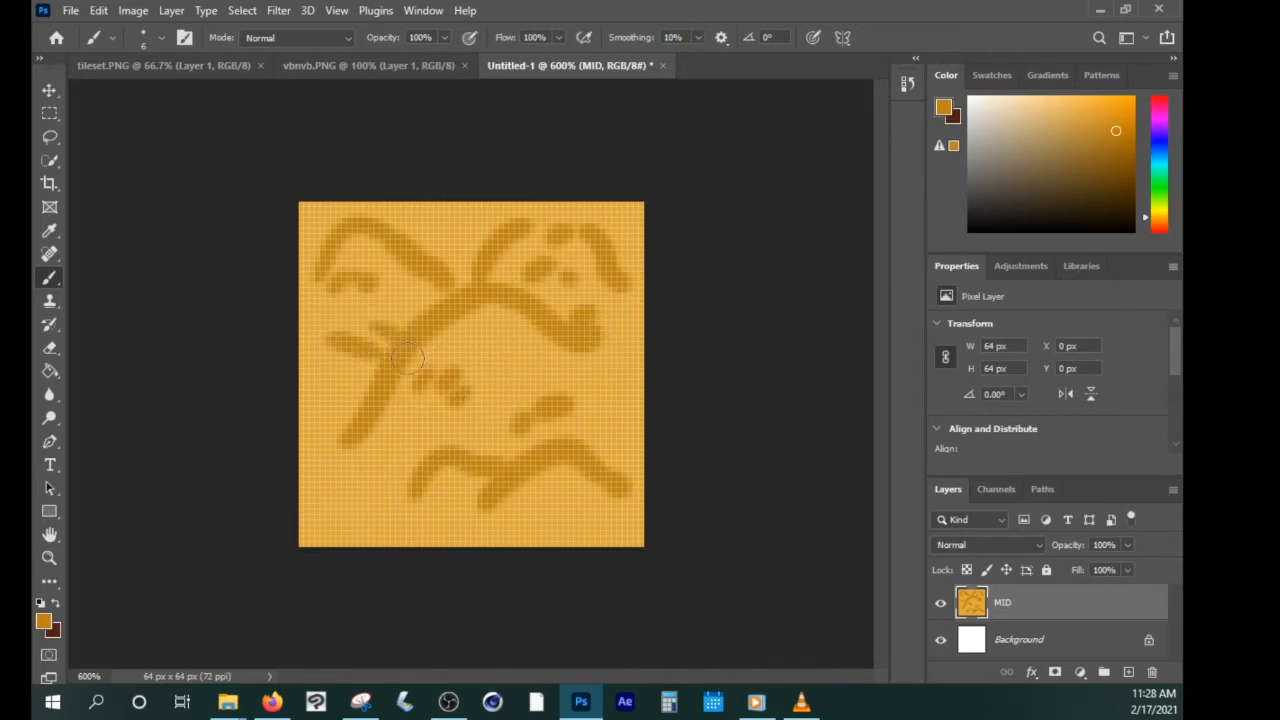
mouse_move(337, 438)
mouse_down()
mouse_move(376, 479)
mouse_move(472, 490)
mouse_up()
mouse_move(495, 415)
mouse_down()
mouse_move(500, 395)
mouse_move(565, 362)
mouse_move(592, 440)
mouse_up()
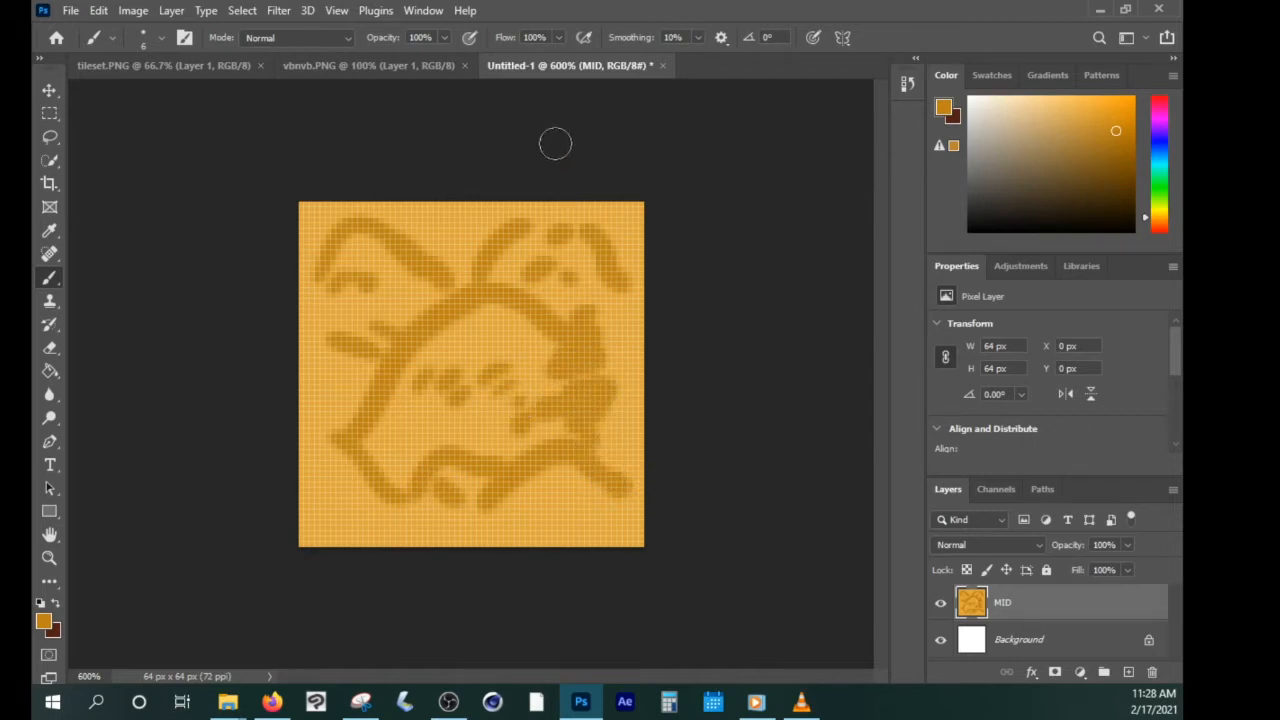
Apply the Offset filter to the MID layer with +13 px horizontal, +21 px vertical and Wrap Around for undefined areas.
click(279, 12)
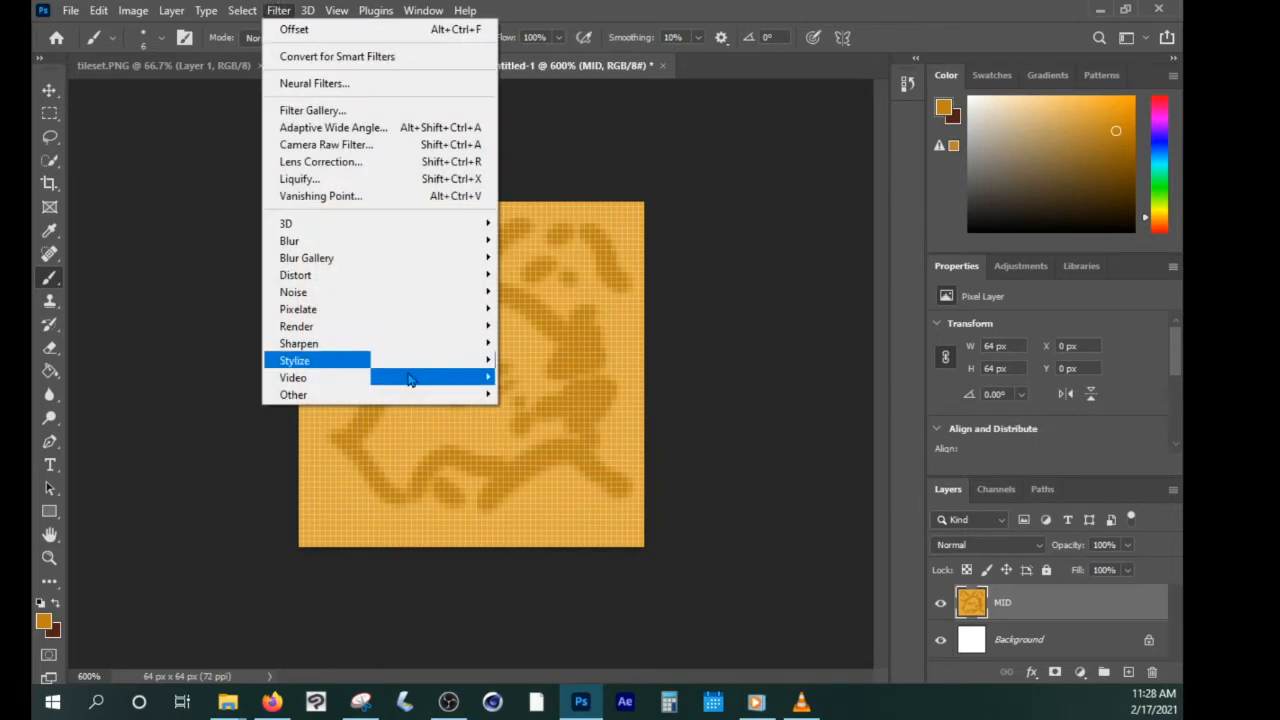
mouse_move(423, 396)
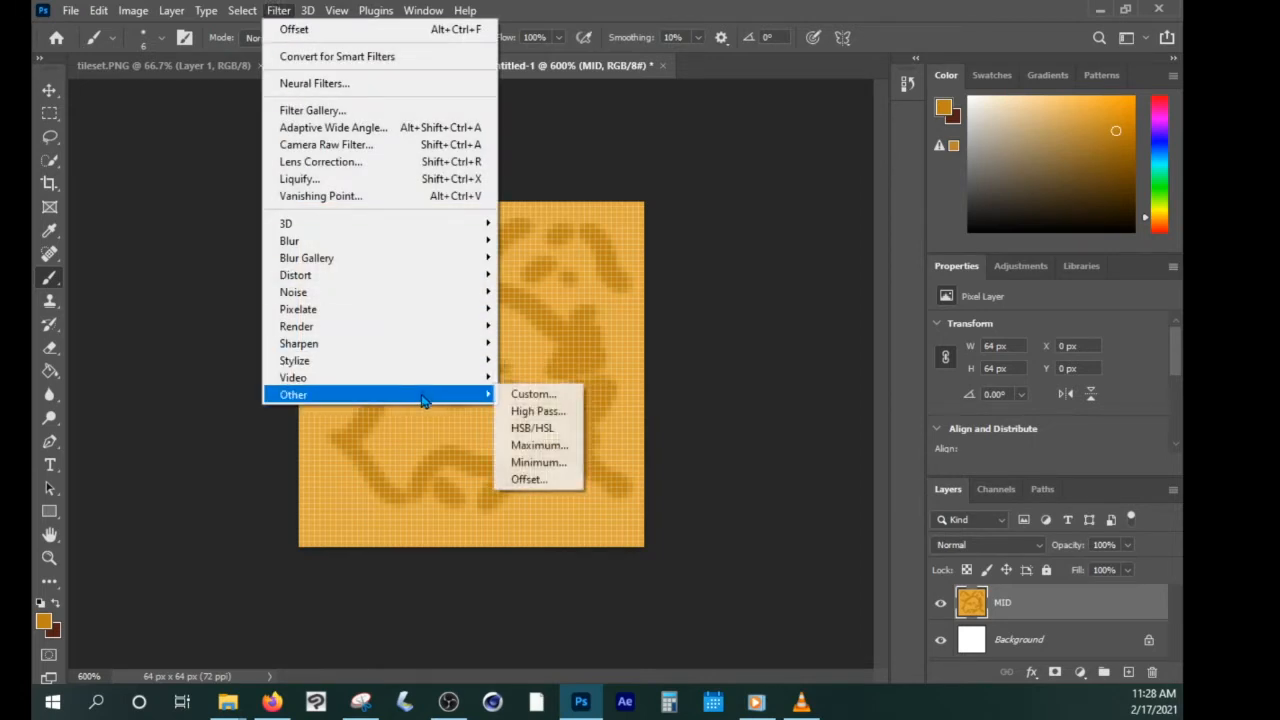
click(547, 481)
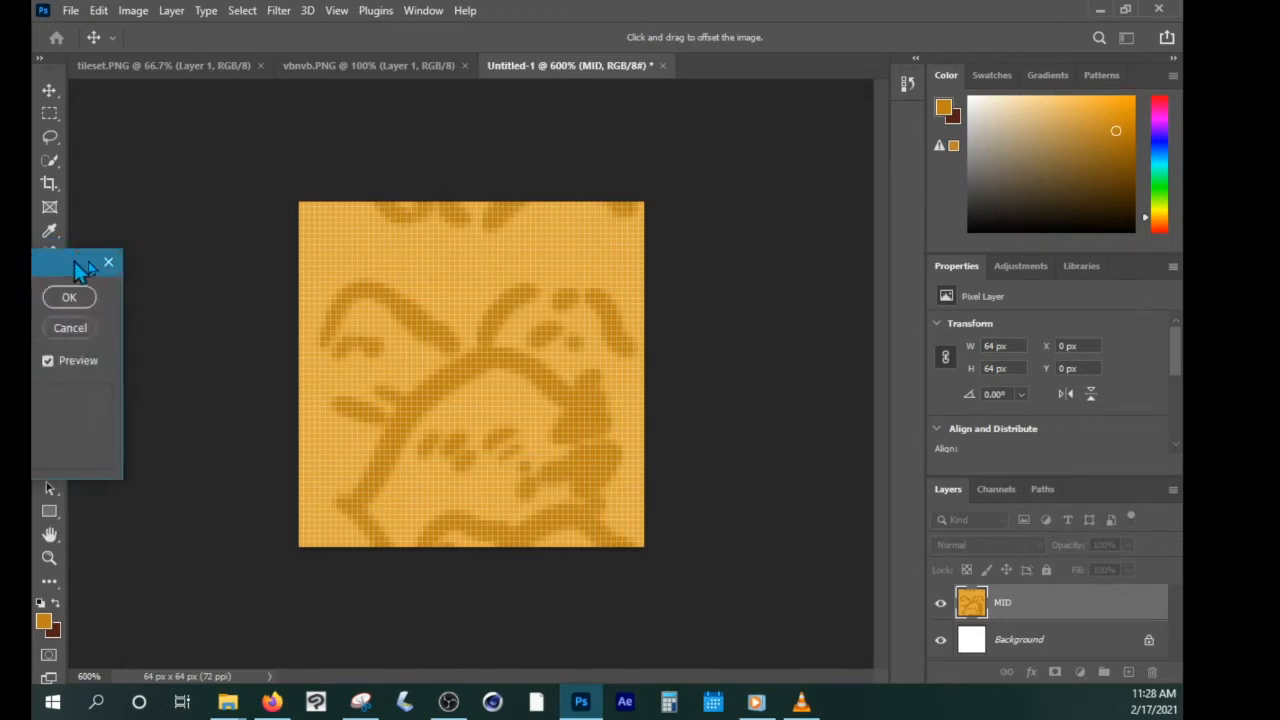
drag(80, 261, 612, 225)
drag(527, 229, 876, 232)
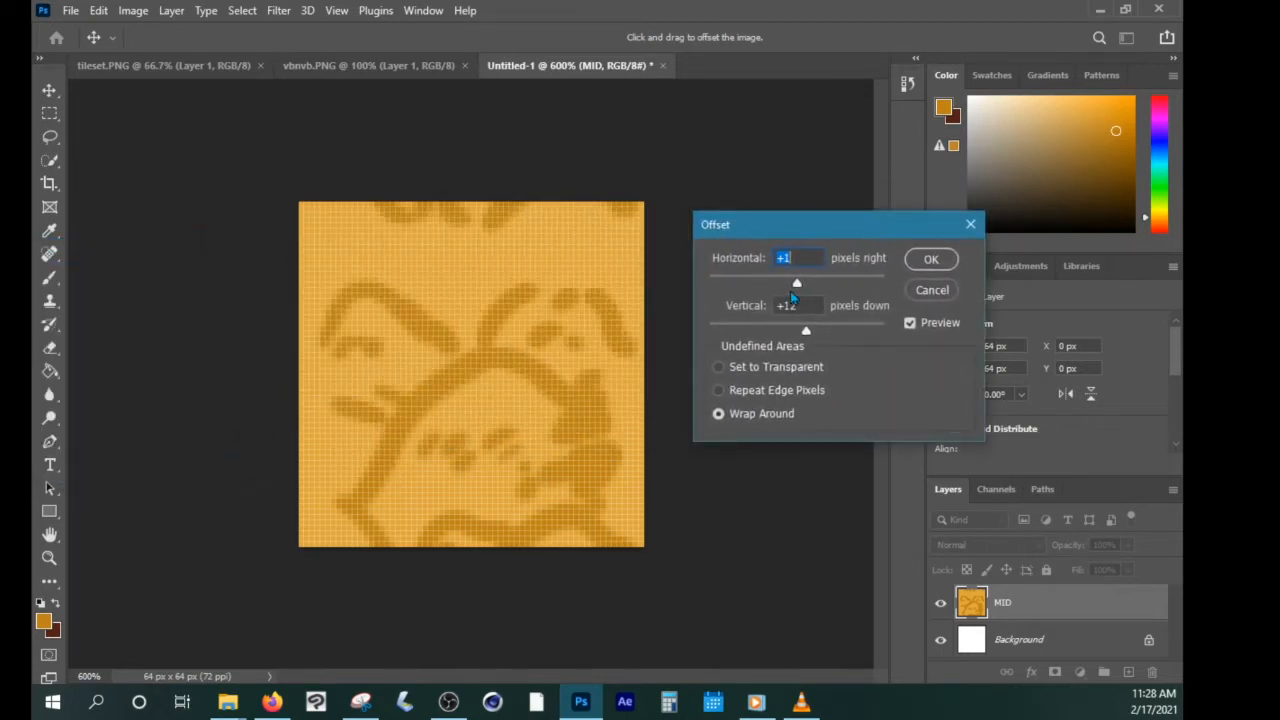
drag(807, 283, 808, 284)
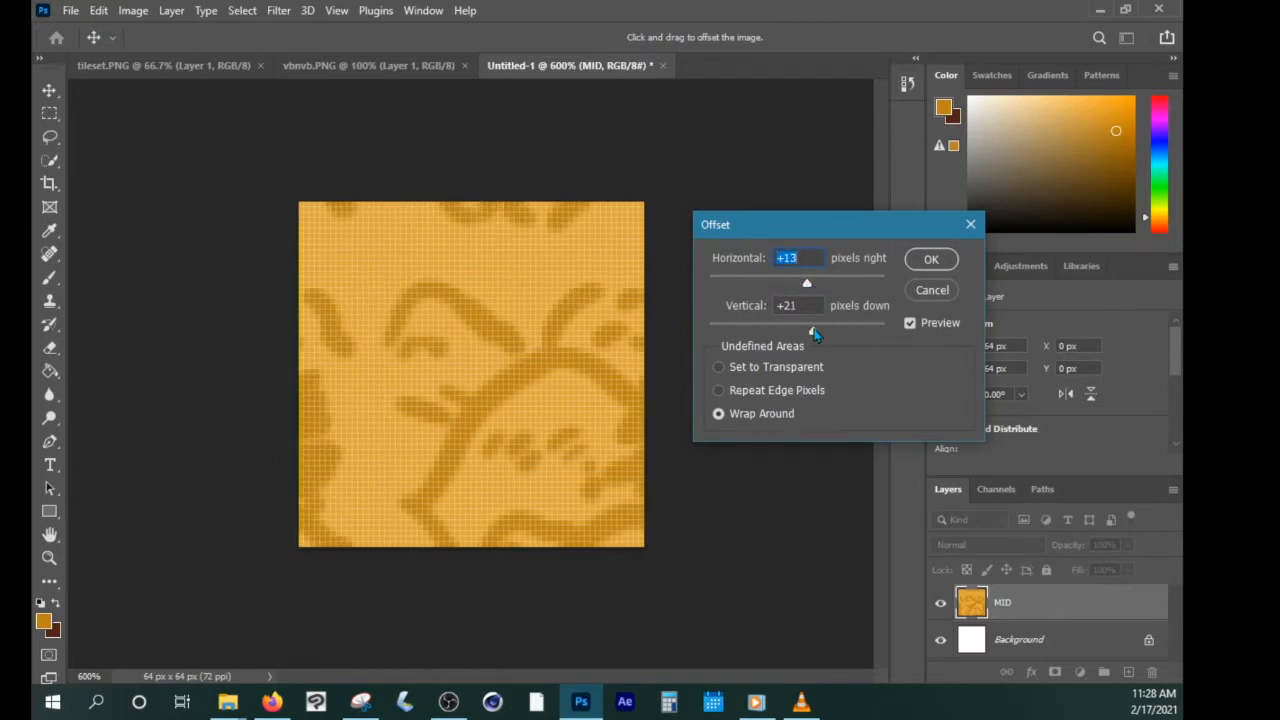
drag(815, 335, 815, 335)
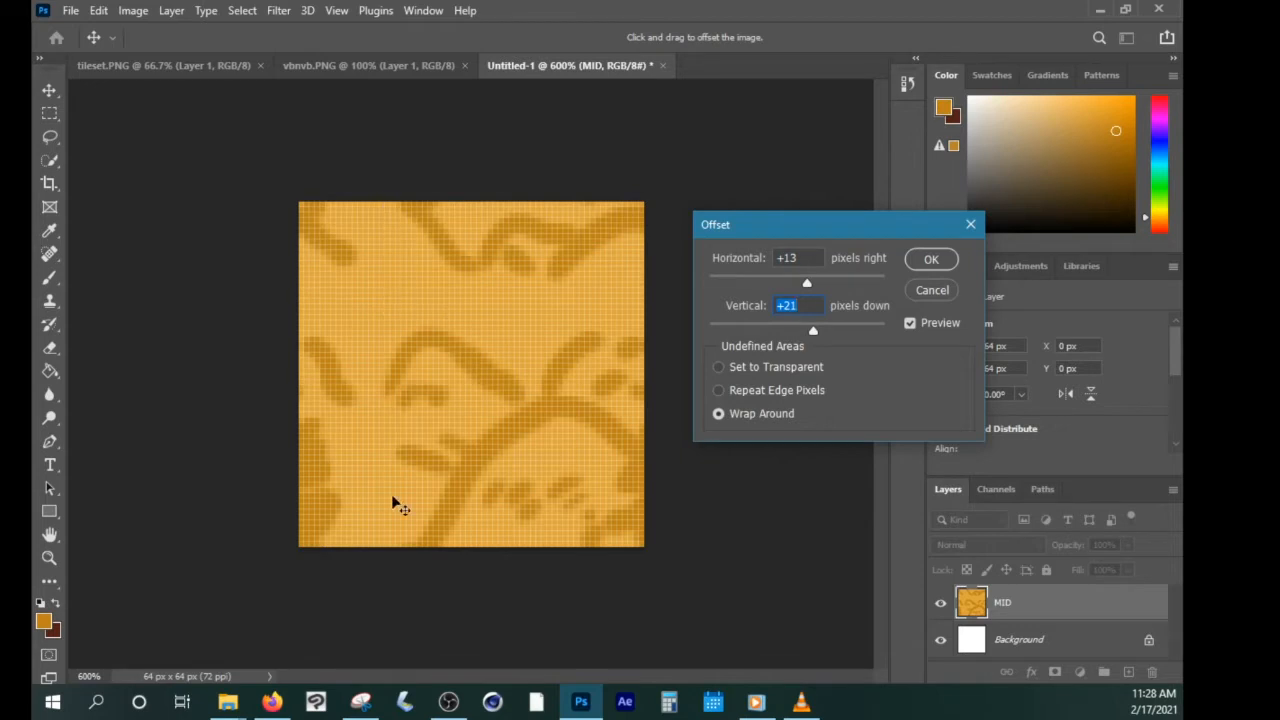
click(931, 261)
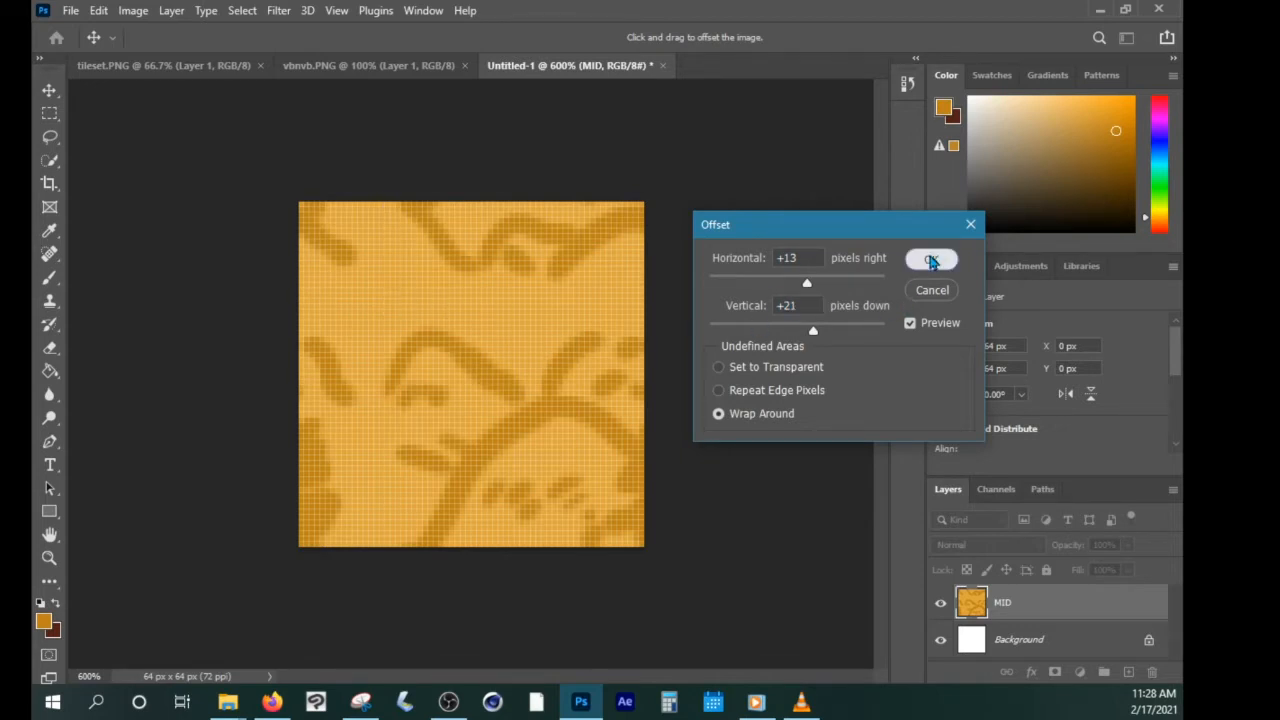
Paint curved darker-orange strokes and short dabs in the blank areas of the offset tile's upper half and left side.
mouse_move(406, 303)
mouse_down()
mouse_move(374, 266)
mouse_move(420, 257)
mouse_move(624, 292)
mouse_up()
mouse_move(353, 415)
mouse_down()
mouse_move(416, 508)
mouse_move(360, 472)
mouse_move(343, 395)
mouse_move(399, 396)
mouse_move(414, 363)
mouse_up()
drag(364, 326, 390, 307)
Reapply the Offset filter to the MID layer and brush short darker-orange strokes into the empty areas around the middle.
click(338, 12)
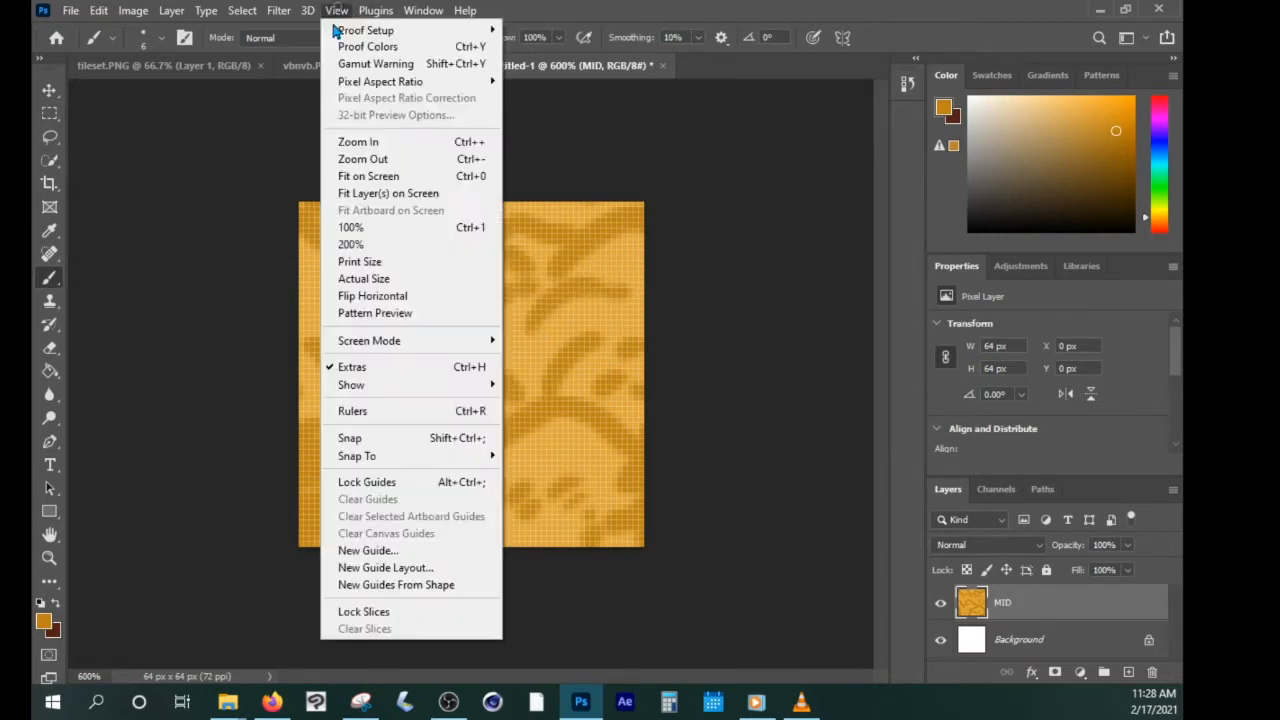
mouse_move(293, 14)
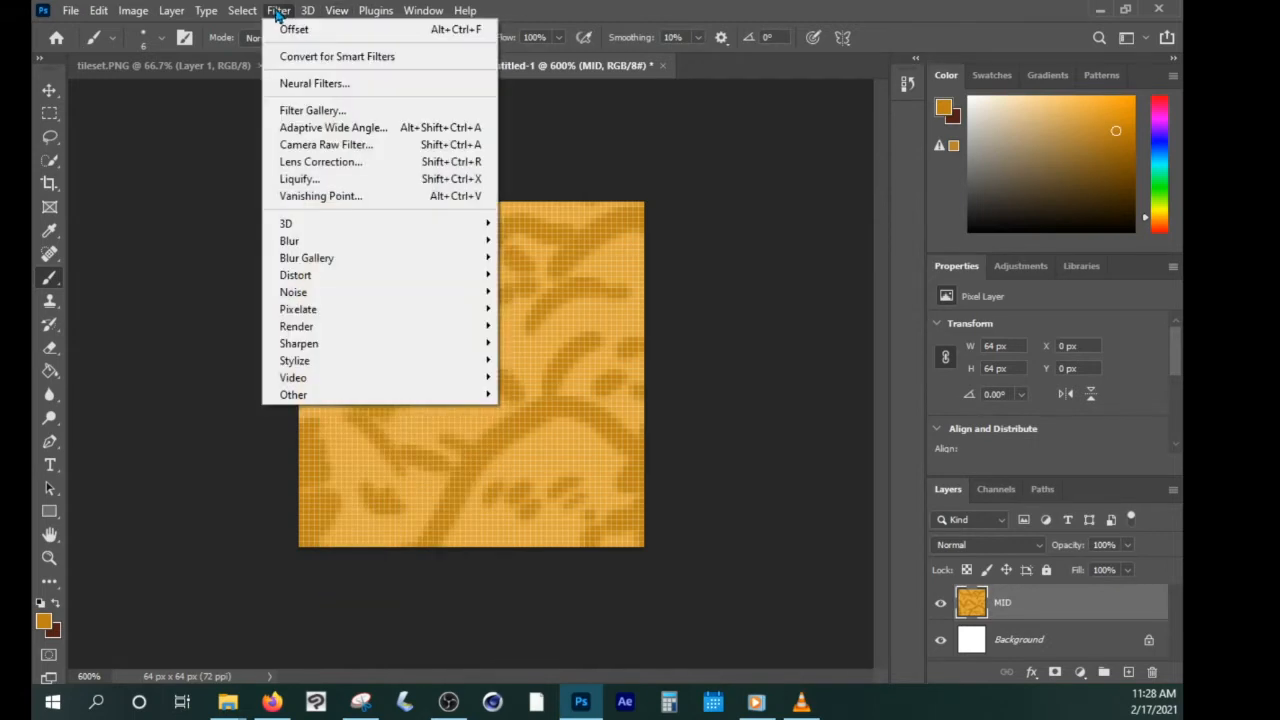
mouse_move(394, 396)
click(557, 484)
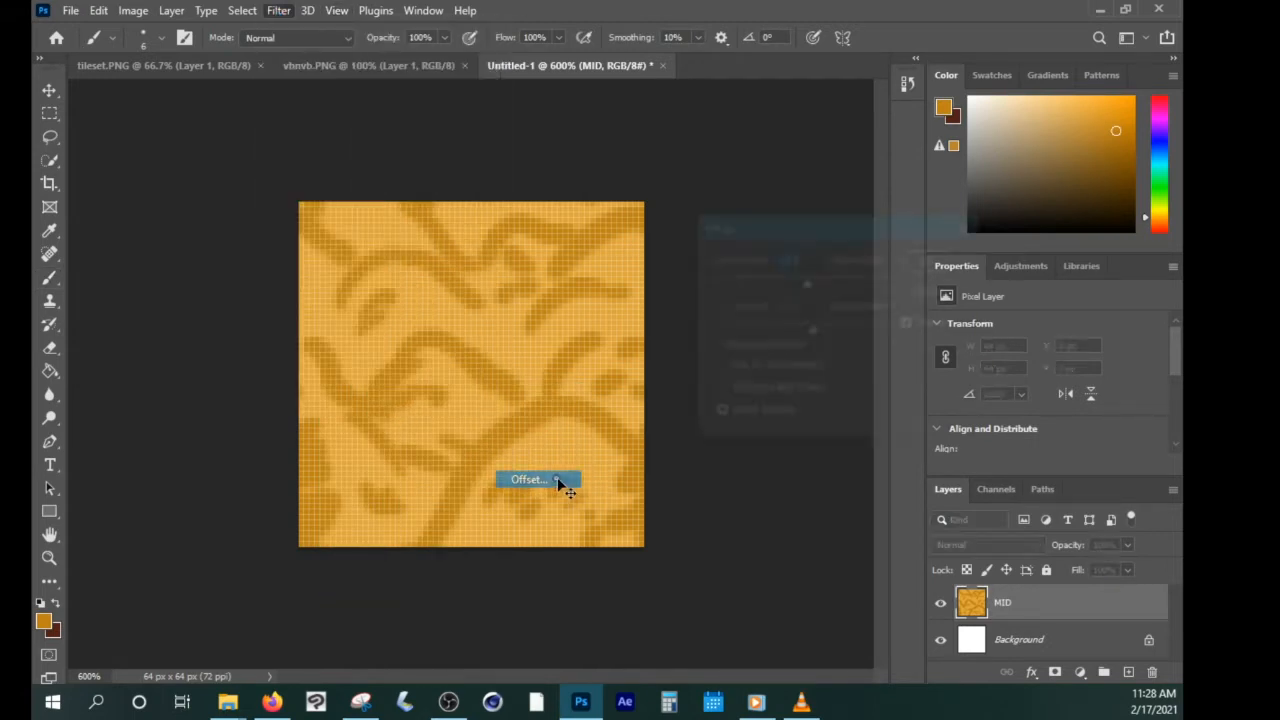
click(931, 260)
key(b)
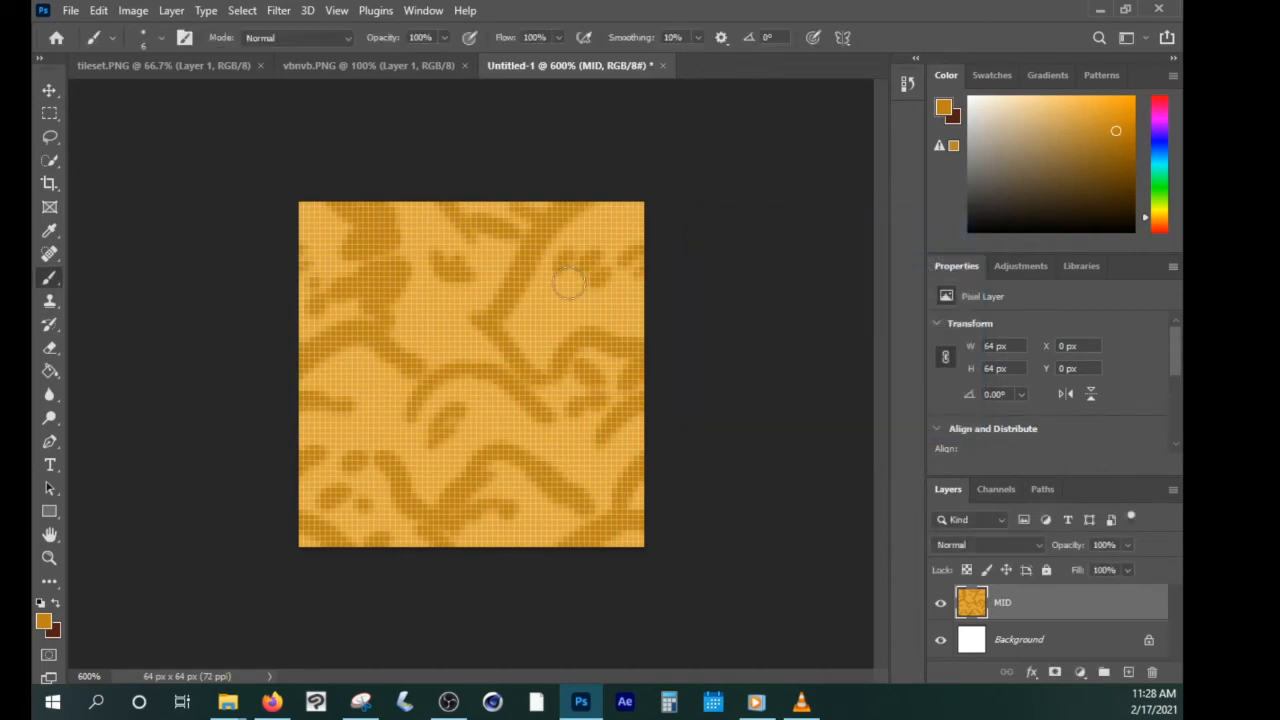
mouse_move(512, 350)
mouse_down()
mouse_move(567, 313)
mouse_move(553, 337)
mouse_move(598, 313)
mouse_move(610, 284)
mouse_up()
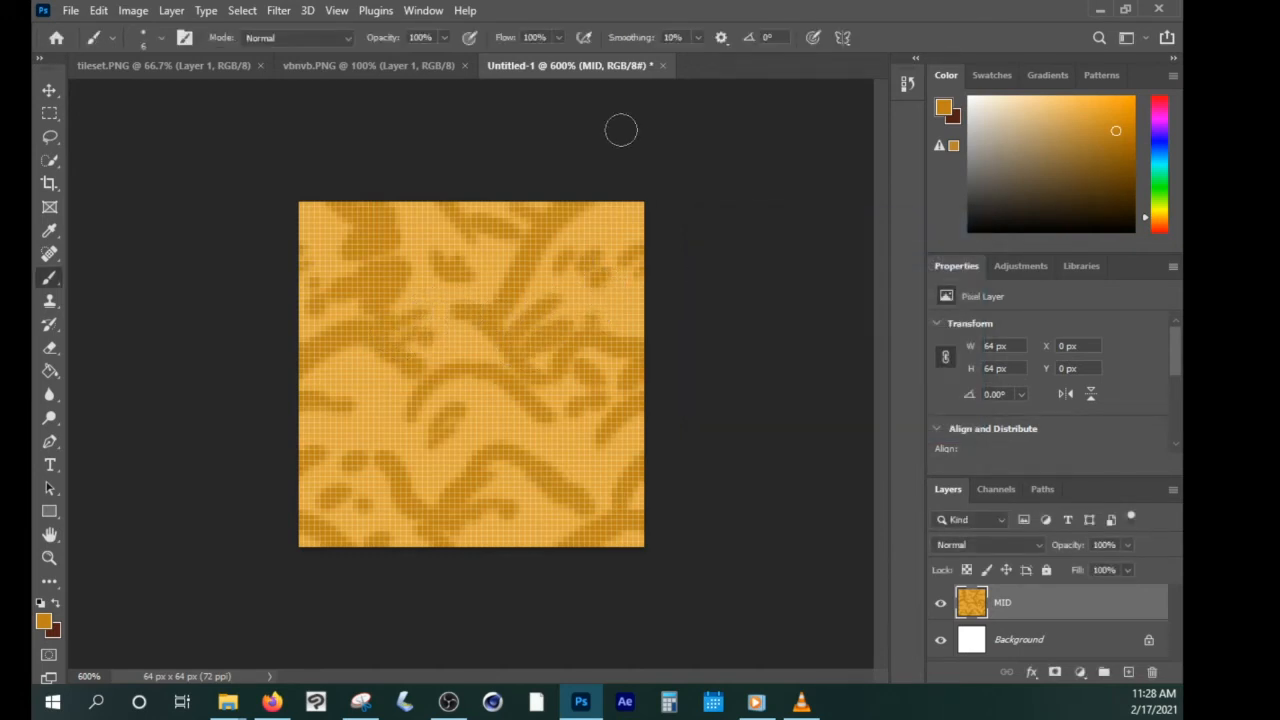
Create a new document from the HDTV 1080p film and video preset, 1920 x 1080 px at 72 ppi.
click(71, 10)
click(80, 33)
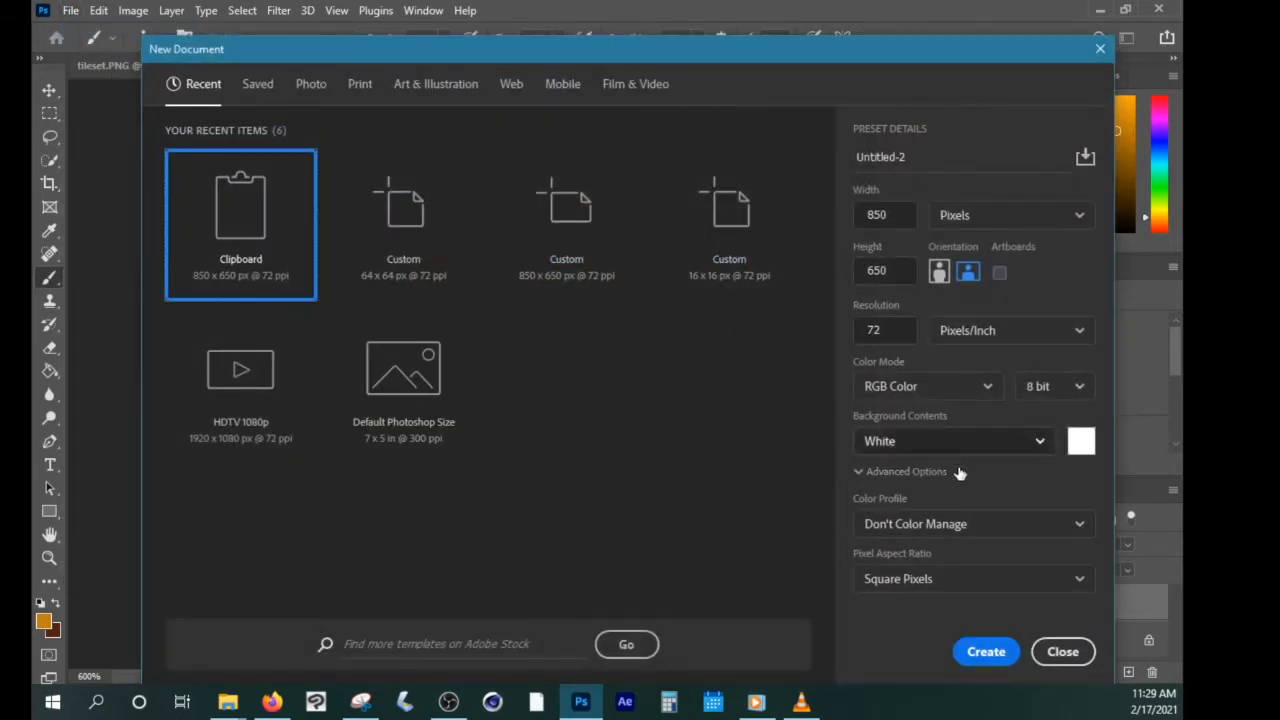
click(634, 86)
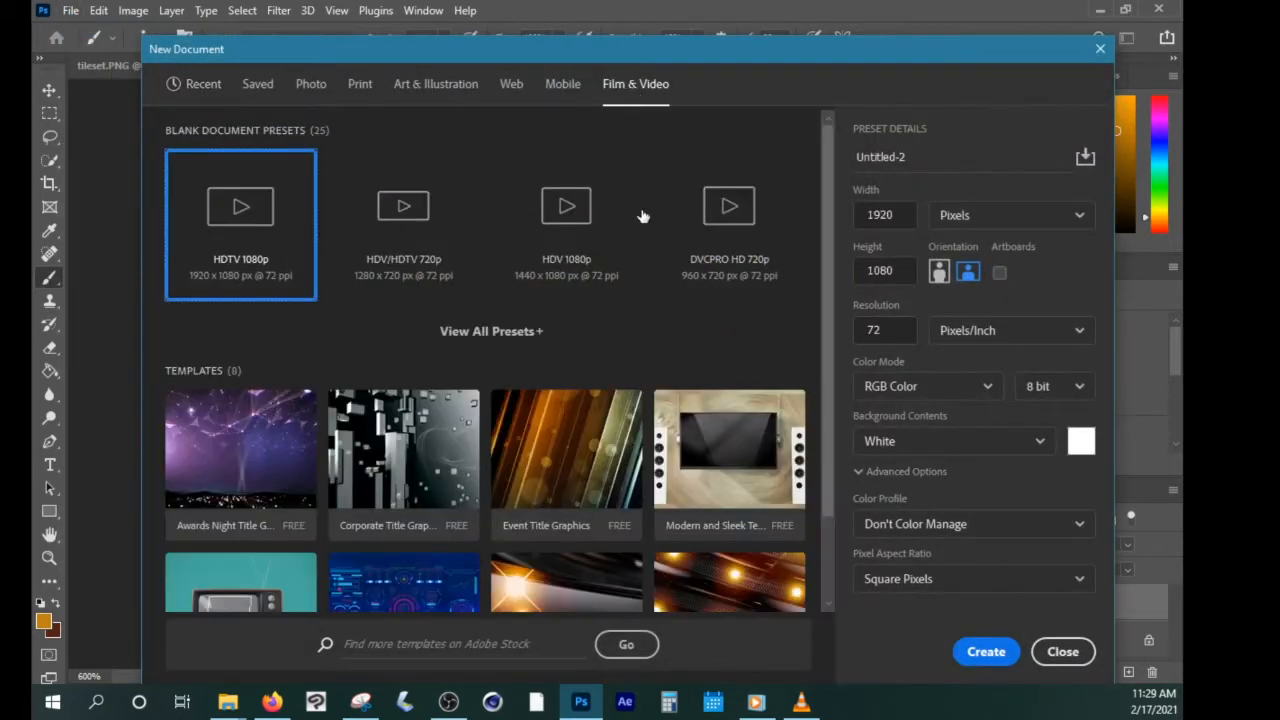
click(982, 652)
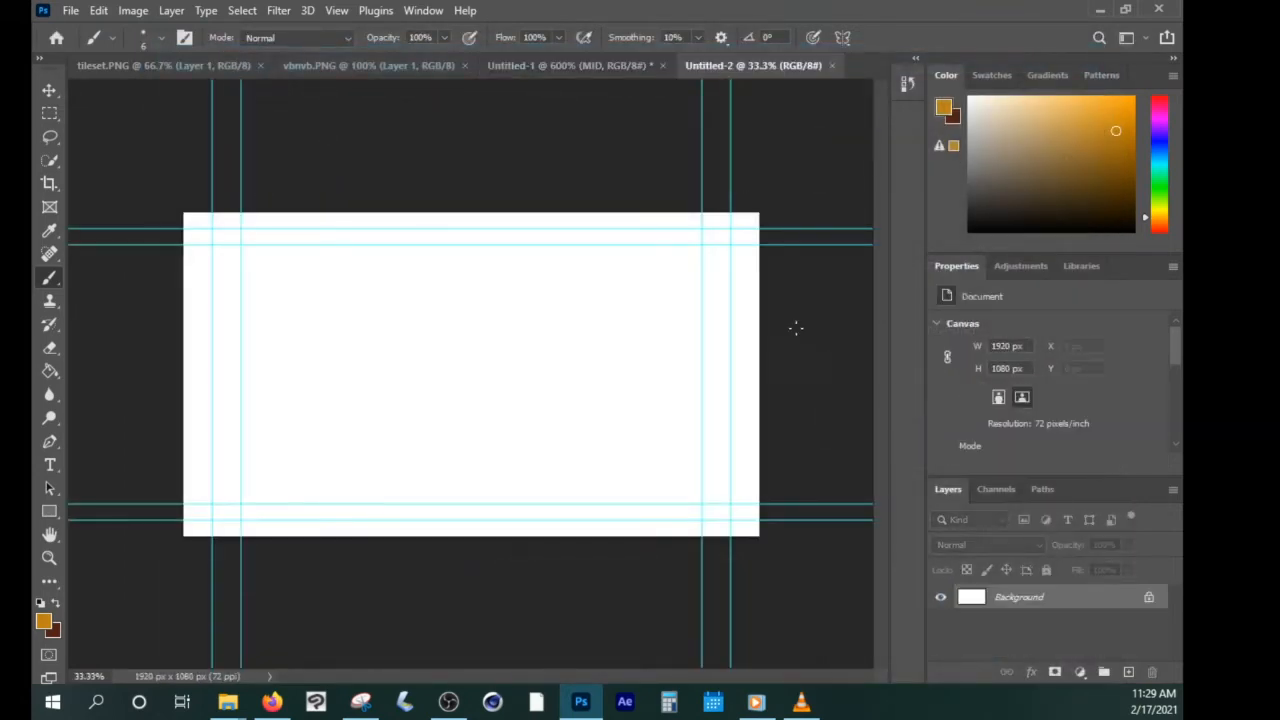
Copy the MID tile layer from Untitled-1 into the Untitled-2 document with the Move tool, placing it near the canvas centre.
click(590, 66)
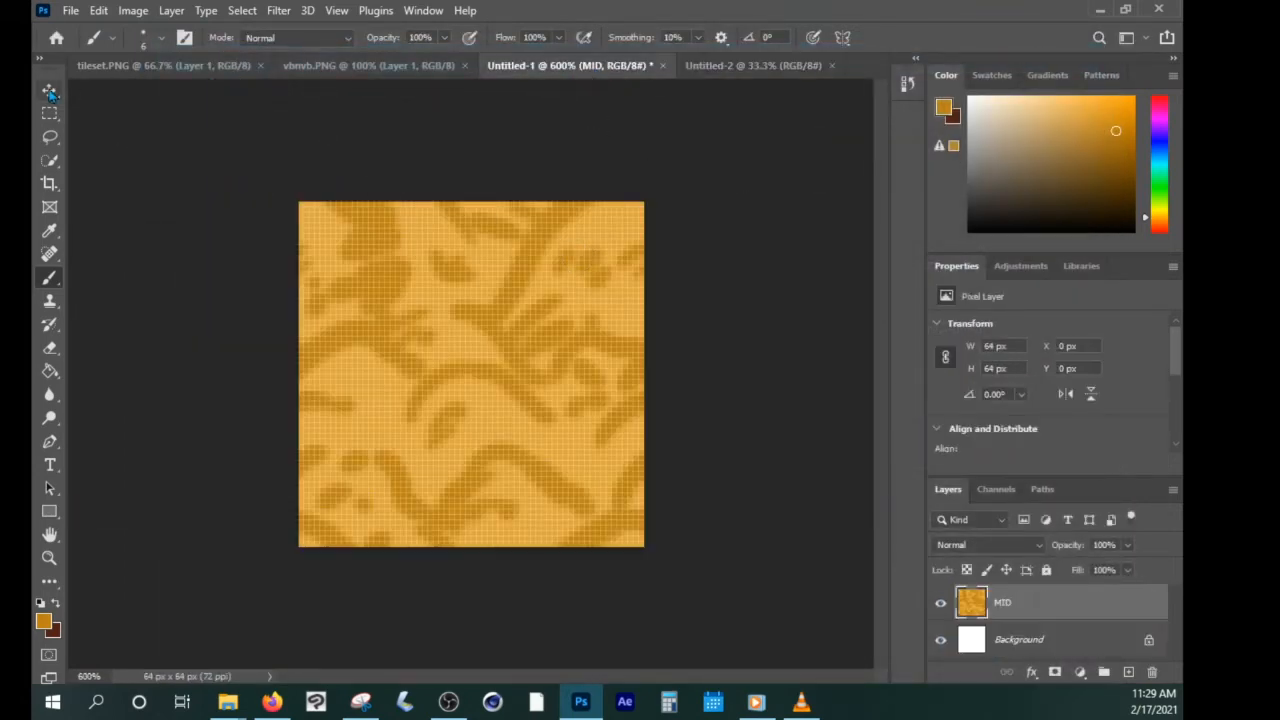
click(49, 90)
click(780, 66)
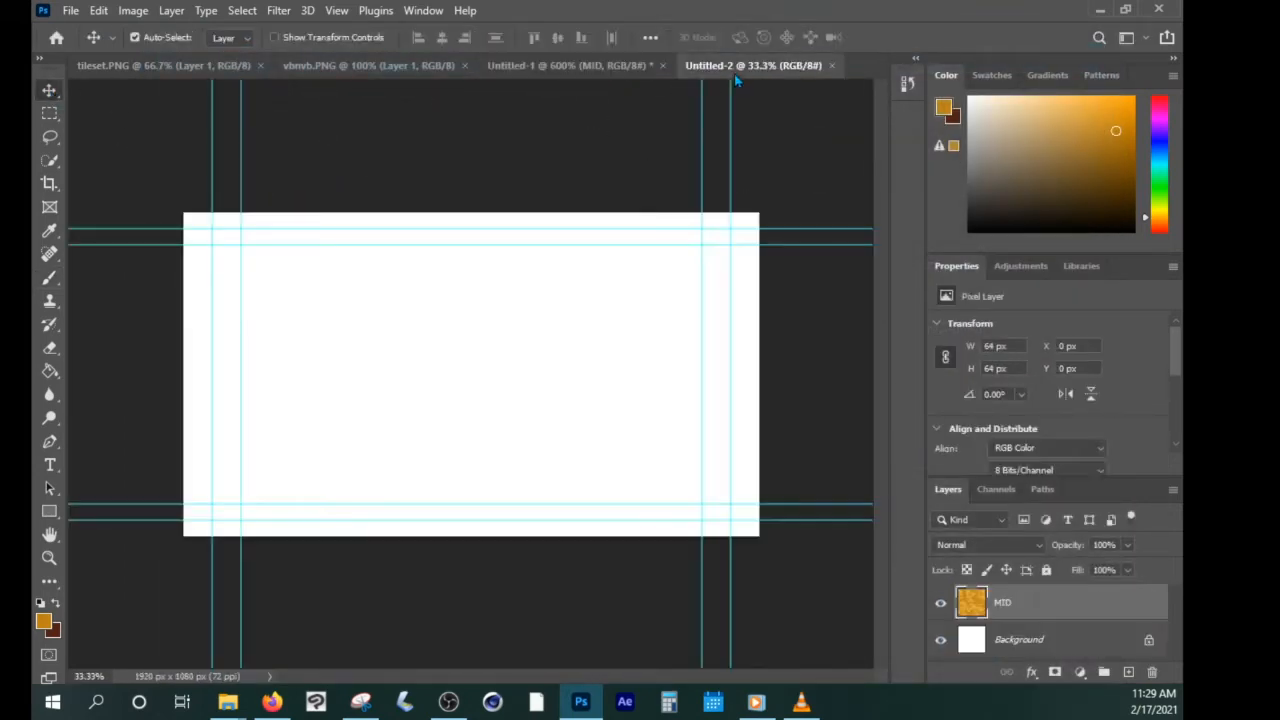
click(584, 67)
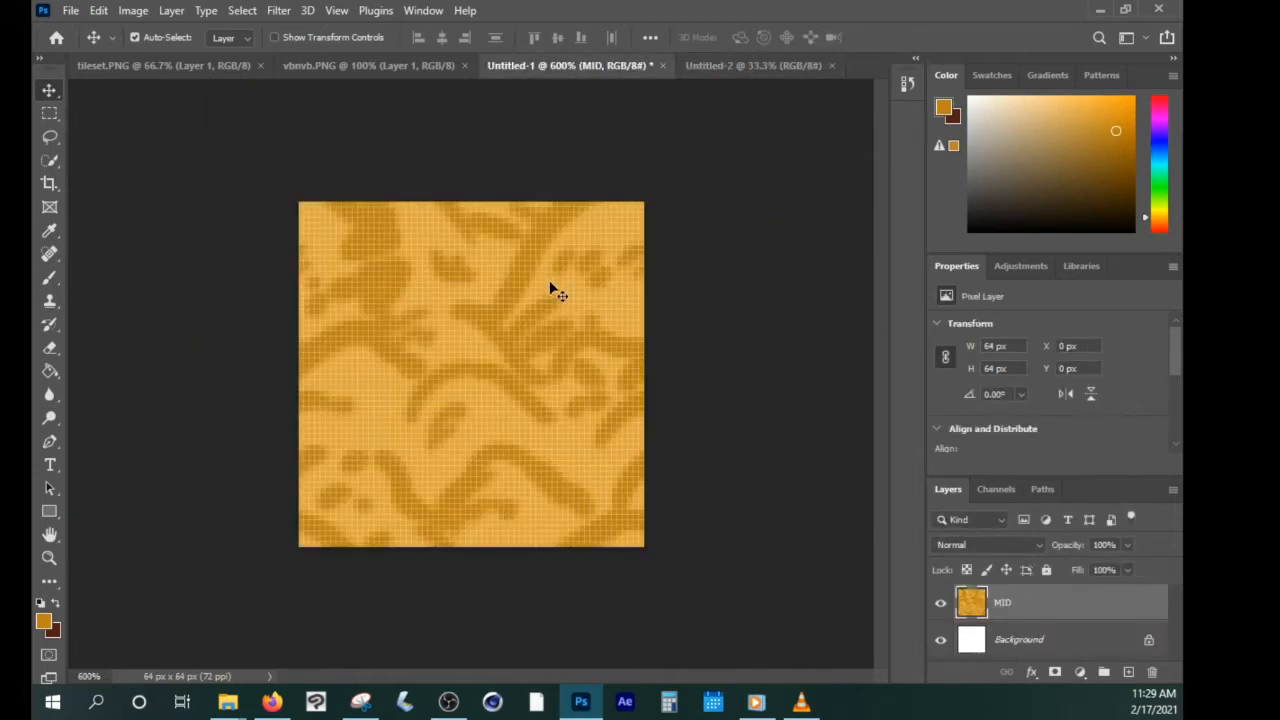
drag(549, 280, 463, 368)
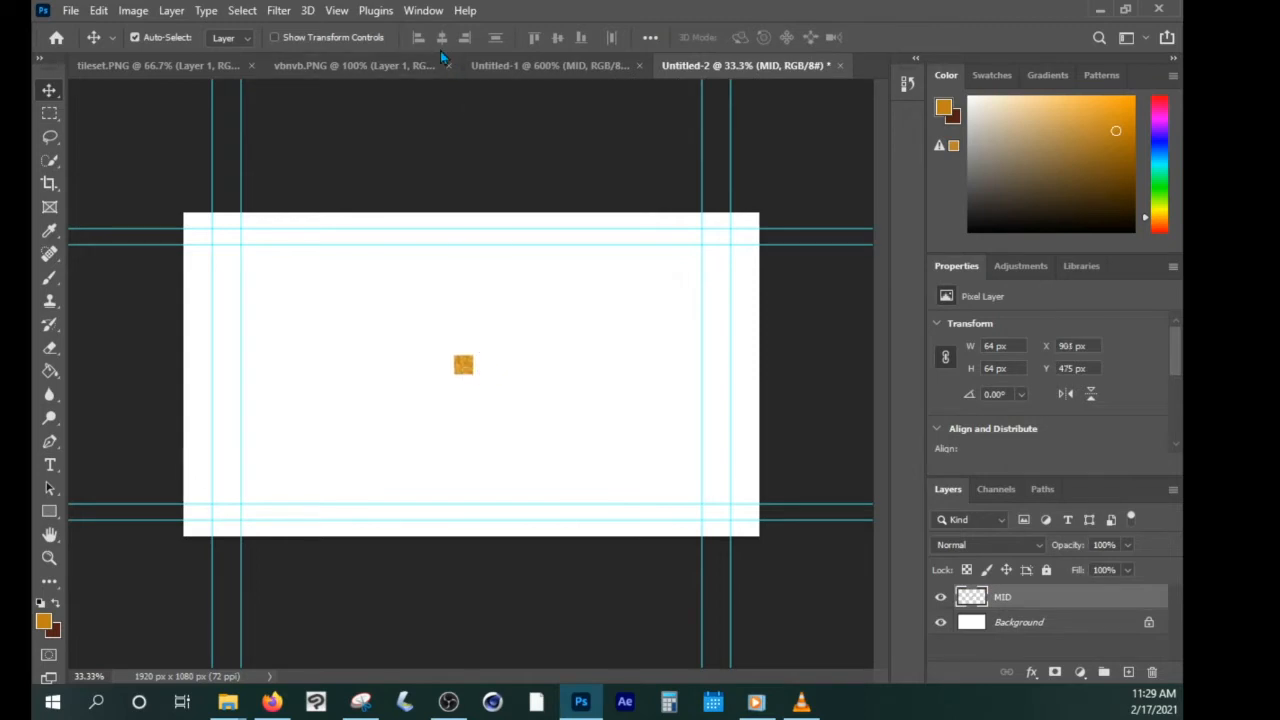
Turn on snapping and show the grid in the 1920 x 1080 px document.
click(336, 10)
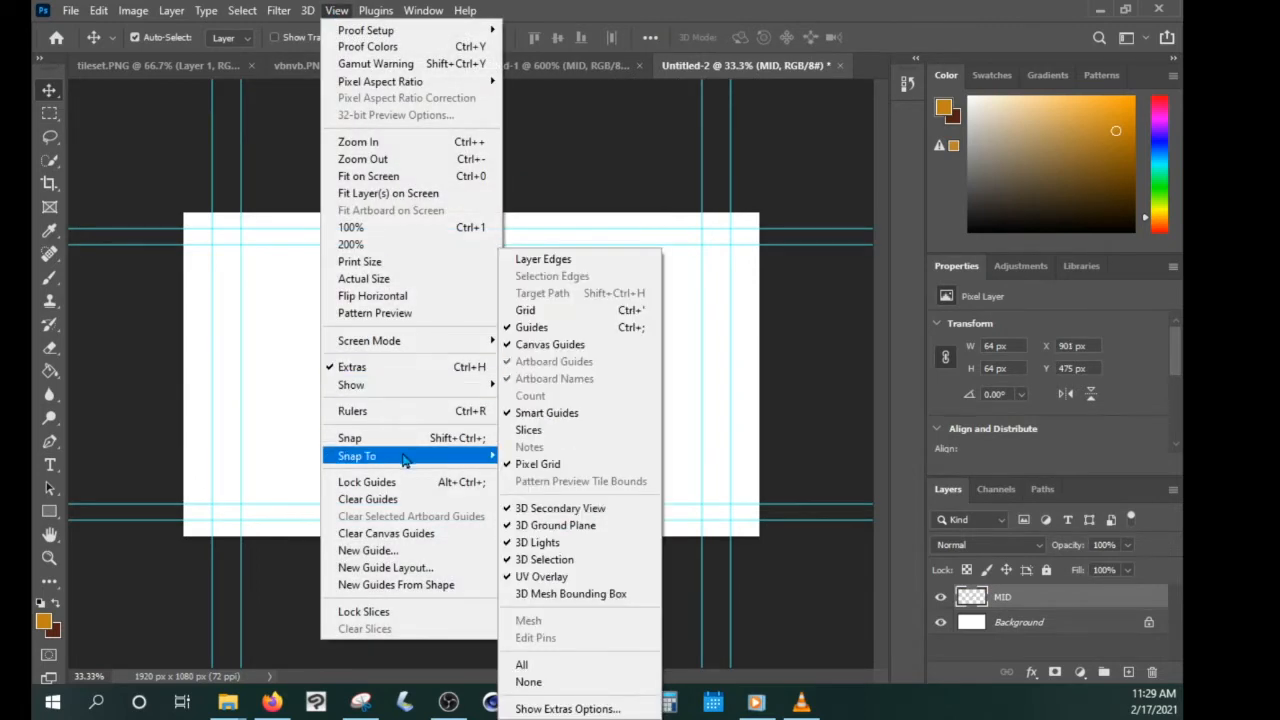
click(400, 437)
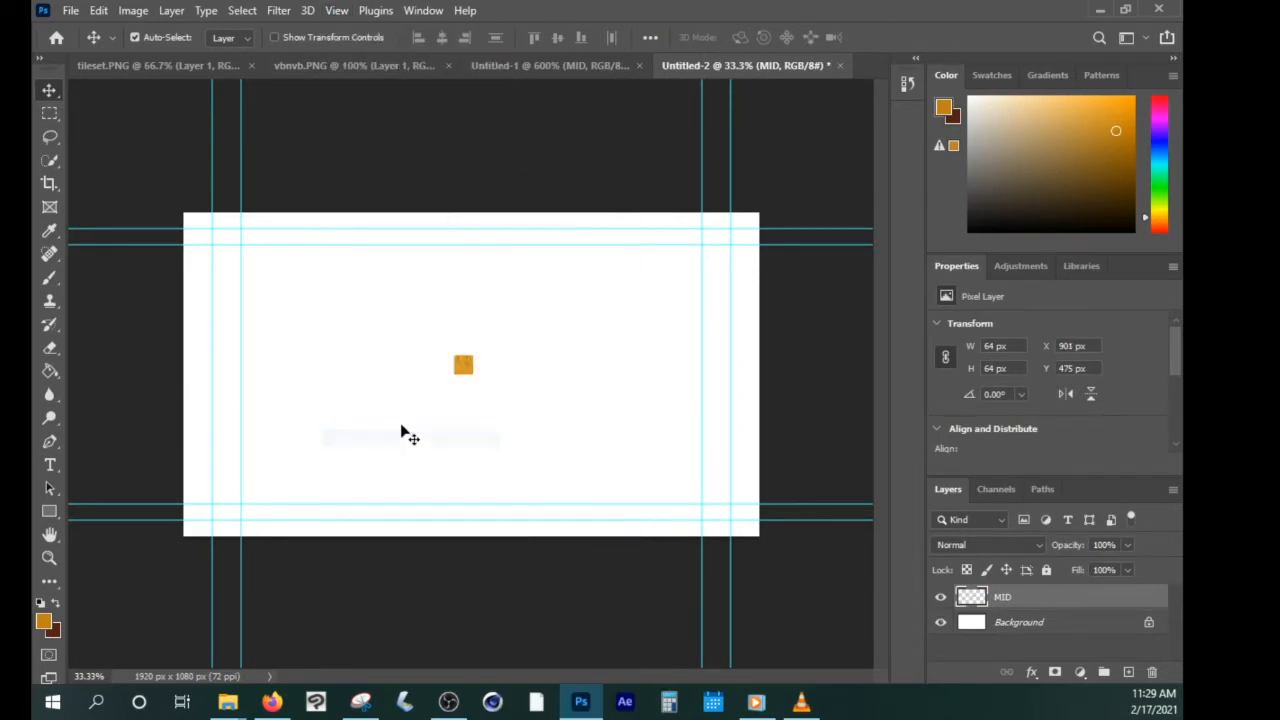
click(368, 10)
mouse_move(338, 11)
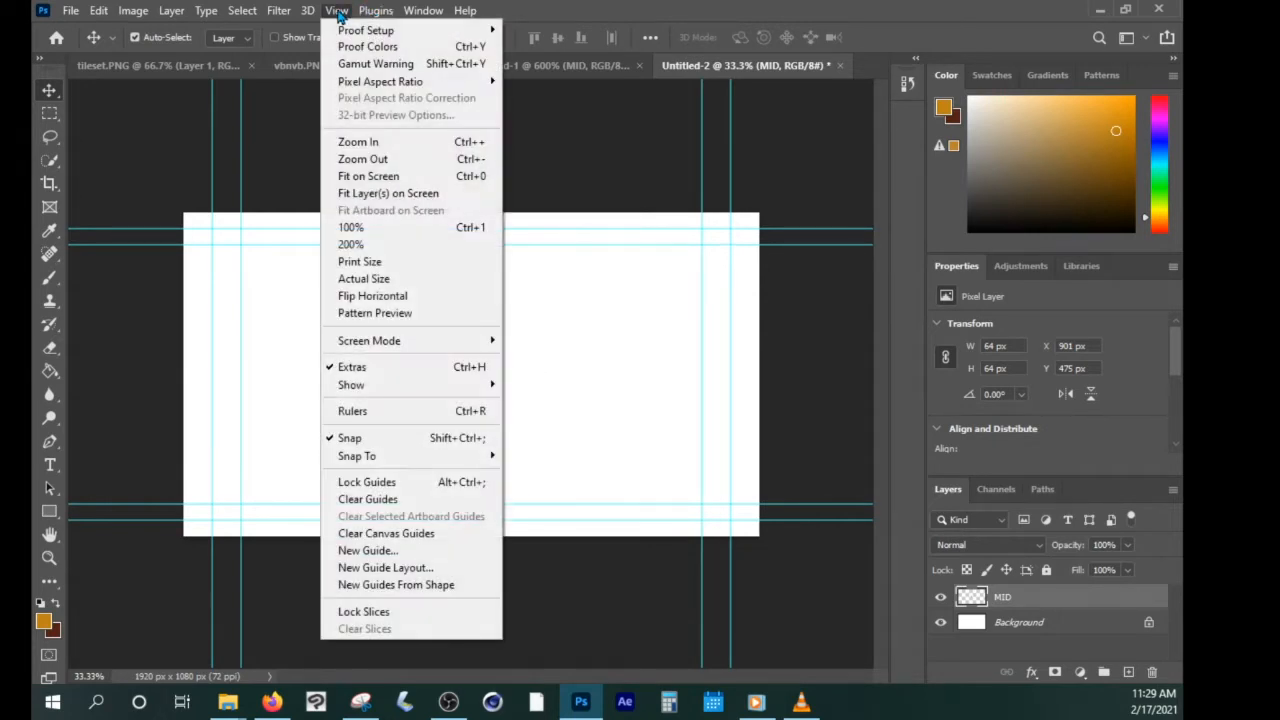
mouse_move(405, 385)
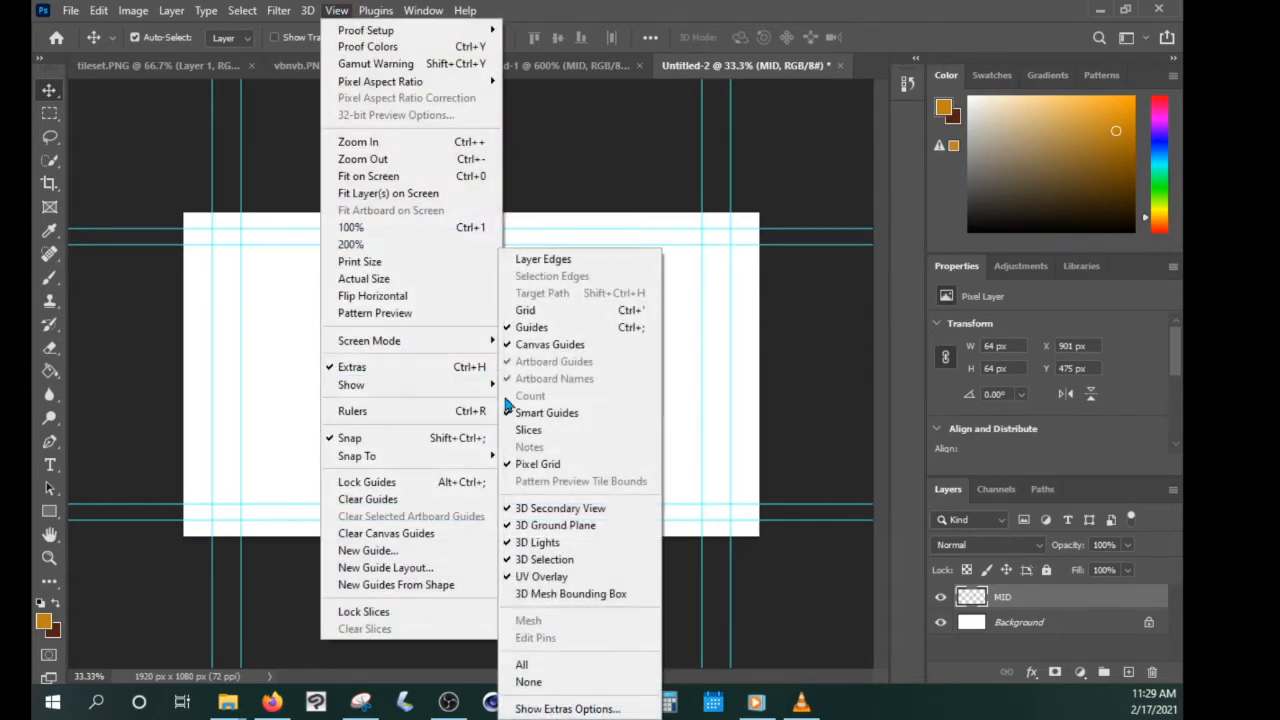
click(551, 312)
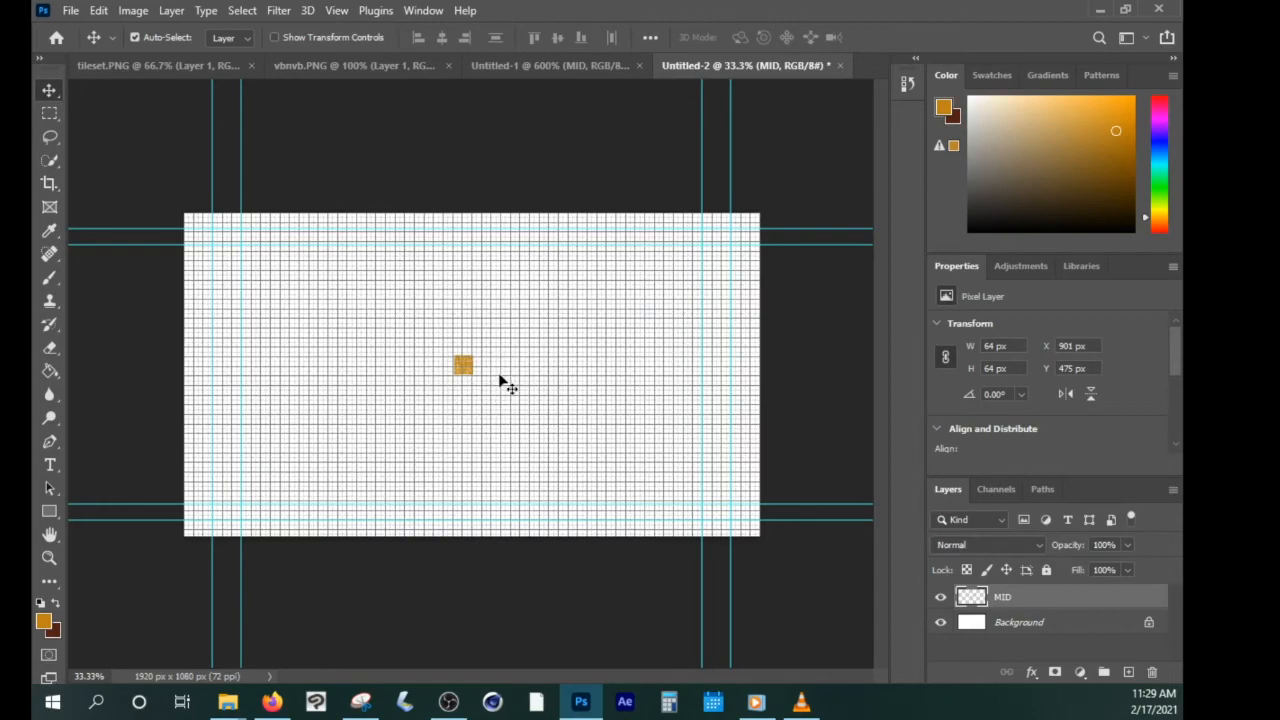
Snap the MID tile to the nearest gridlines at X 896 px, Y 480 px.
scroll(500, 380, up, 2)
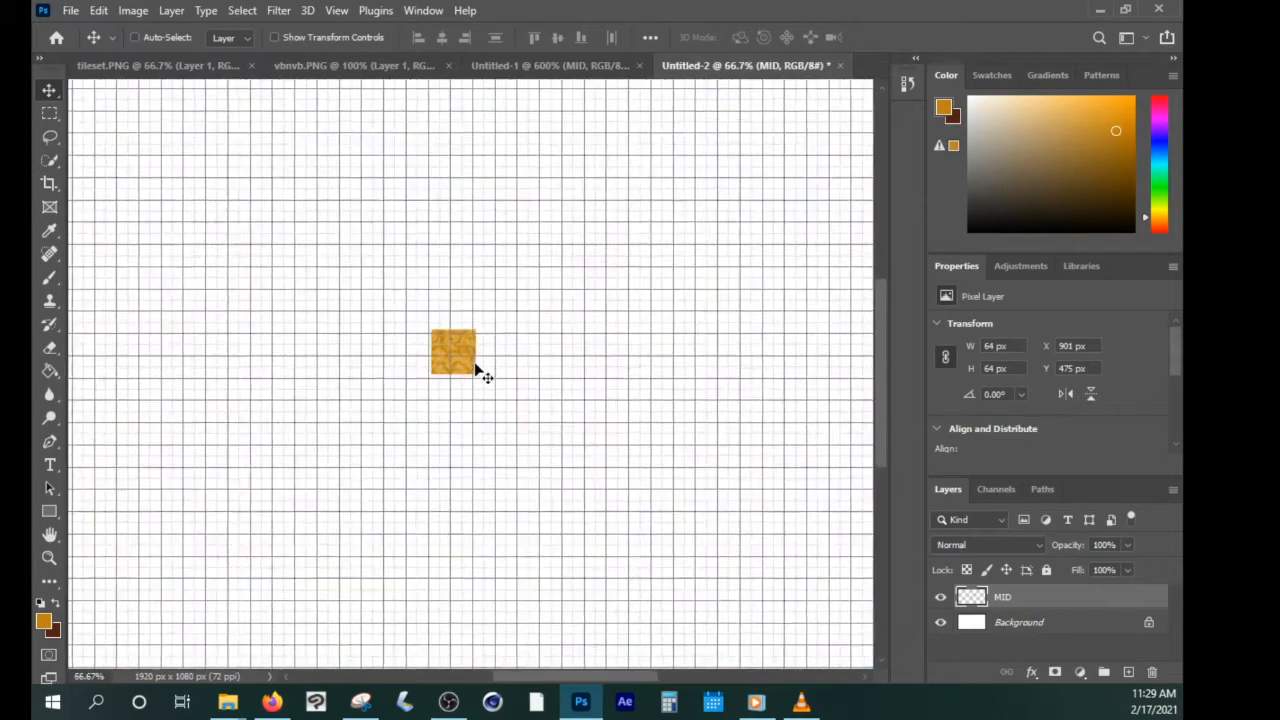
drag(459, 369, 455, 374)
Set the grid preferences to a gridline every 64 pixels and snap the tile into a grid cell at X 896, Y 448 px.
click(101, 10)
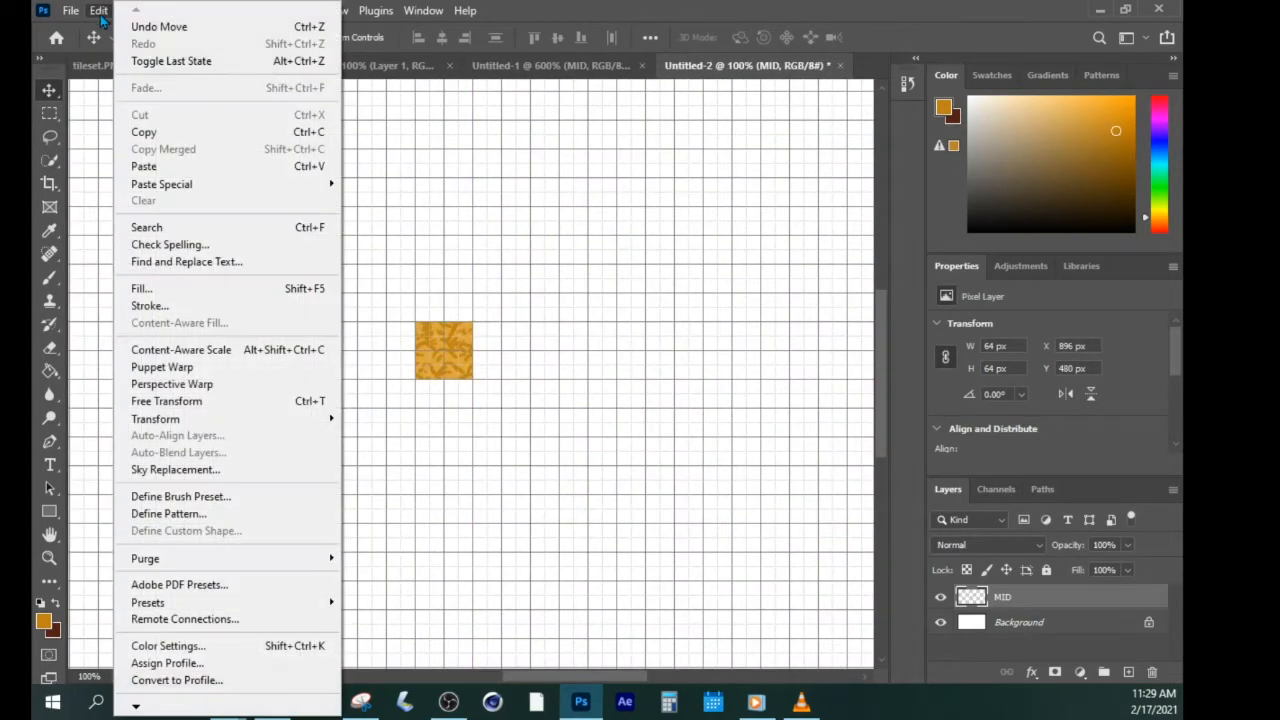
mouse_move(143, 707)
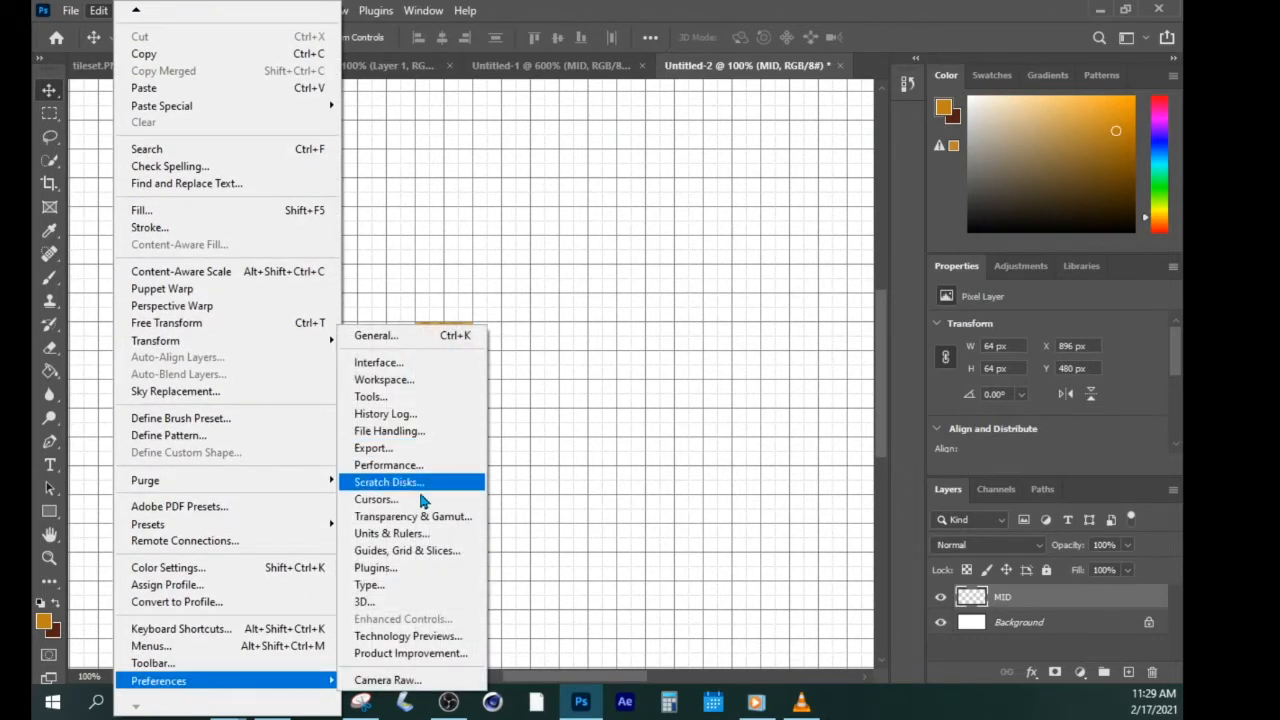
click(418, 550)
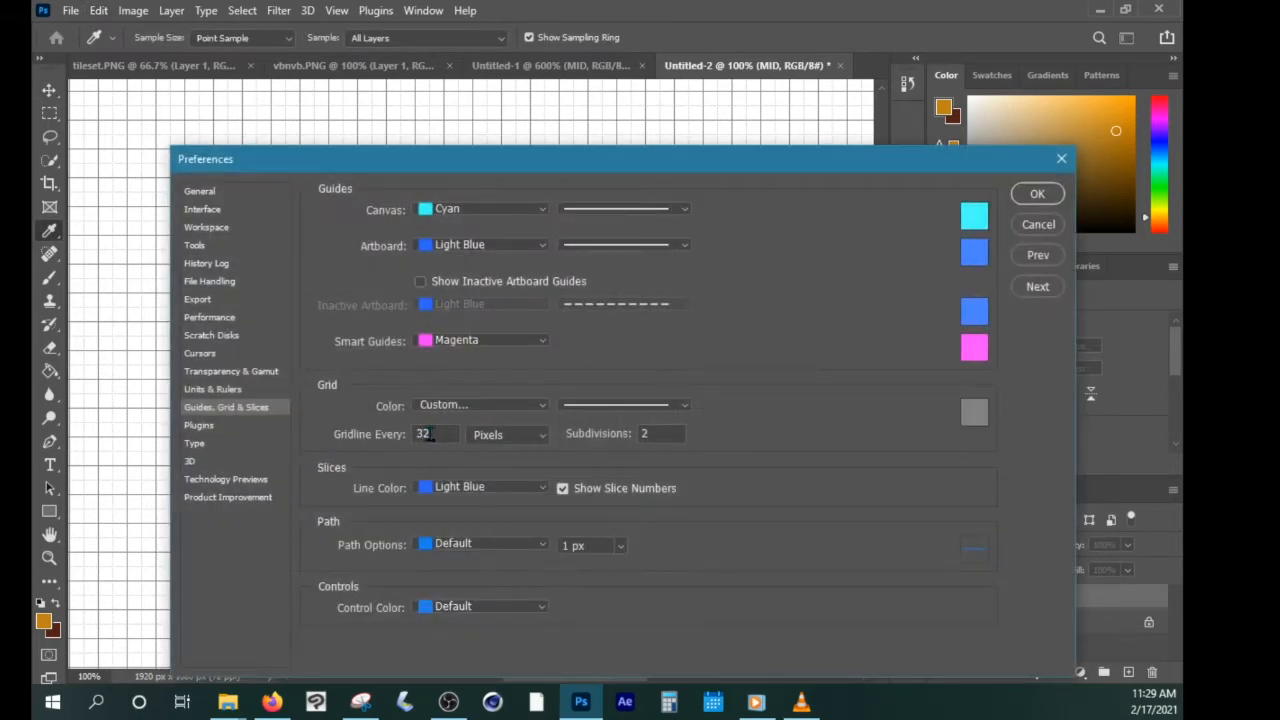
double_click(428, 434)
text(64)
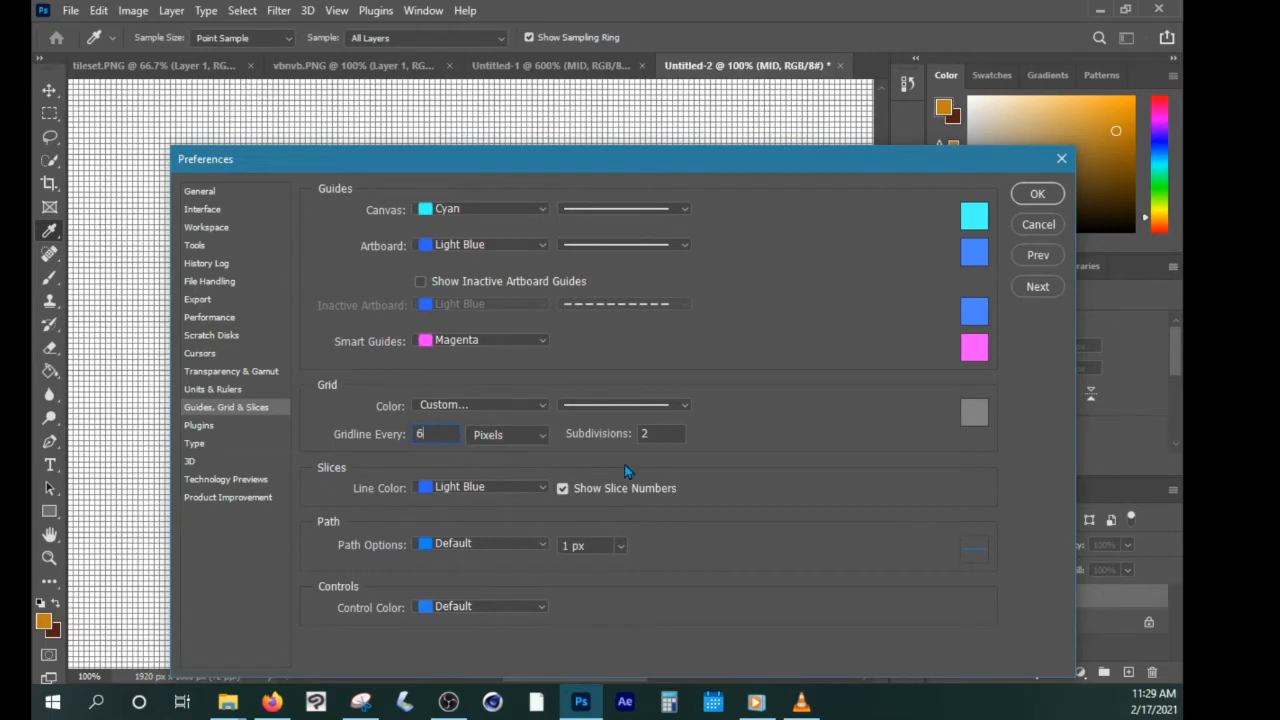
click(1037, 193)
key(v)
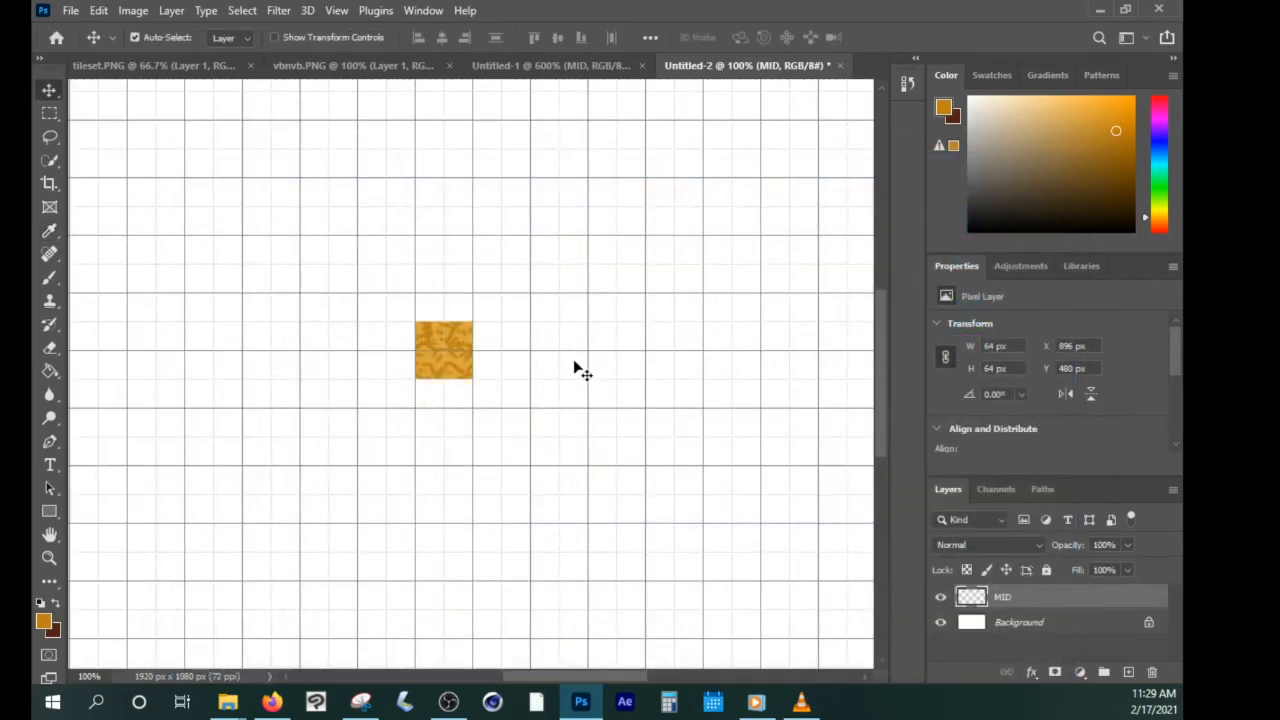
drag(466, 363, 455, 338)
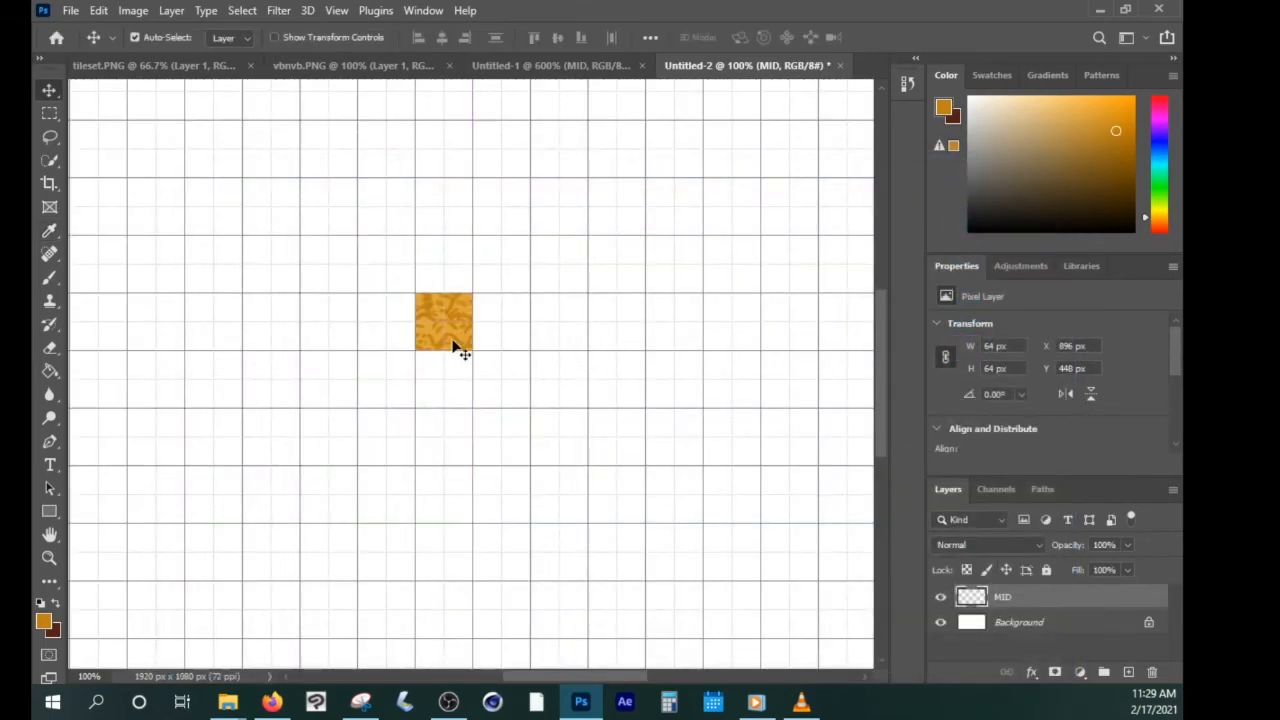
Hide the grid by turning off the view extras in the 1920 x 1080 px document.
click(424, 10)
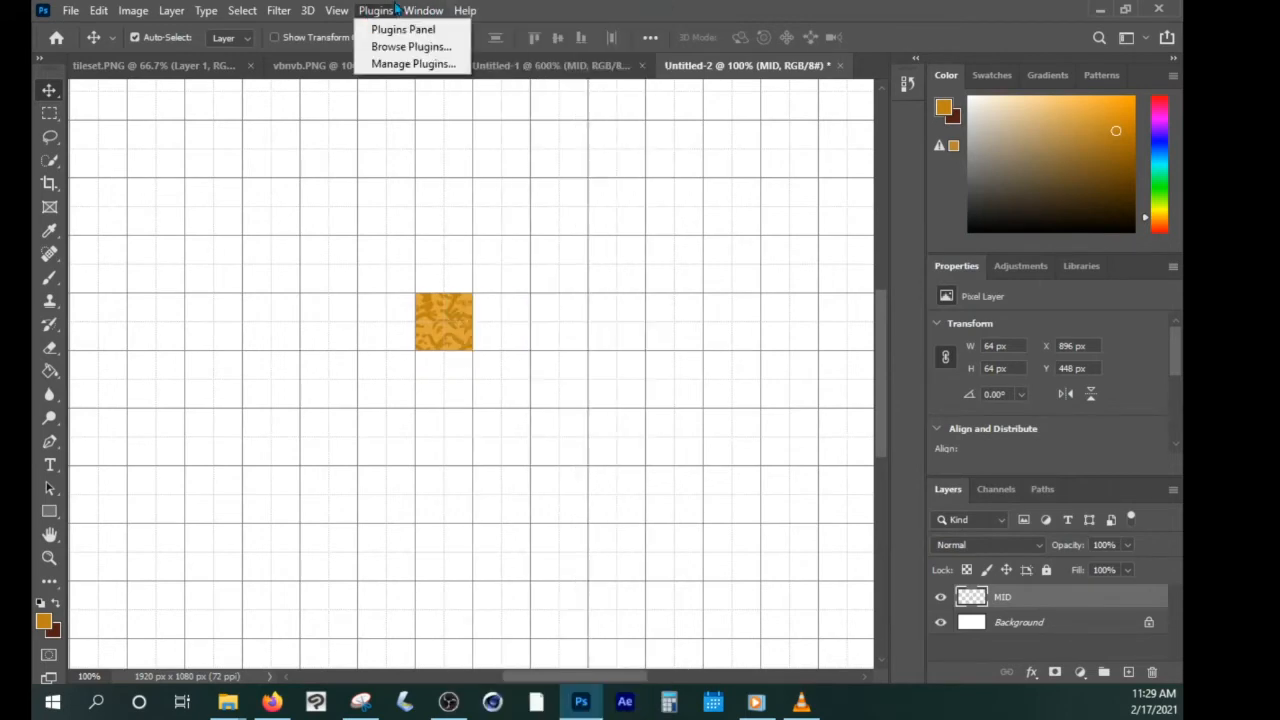
mouse_move(336, 10)
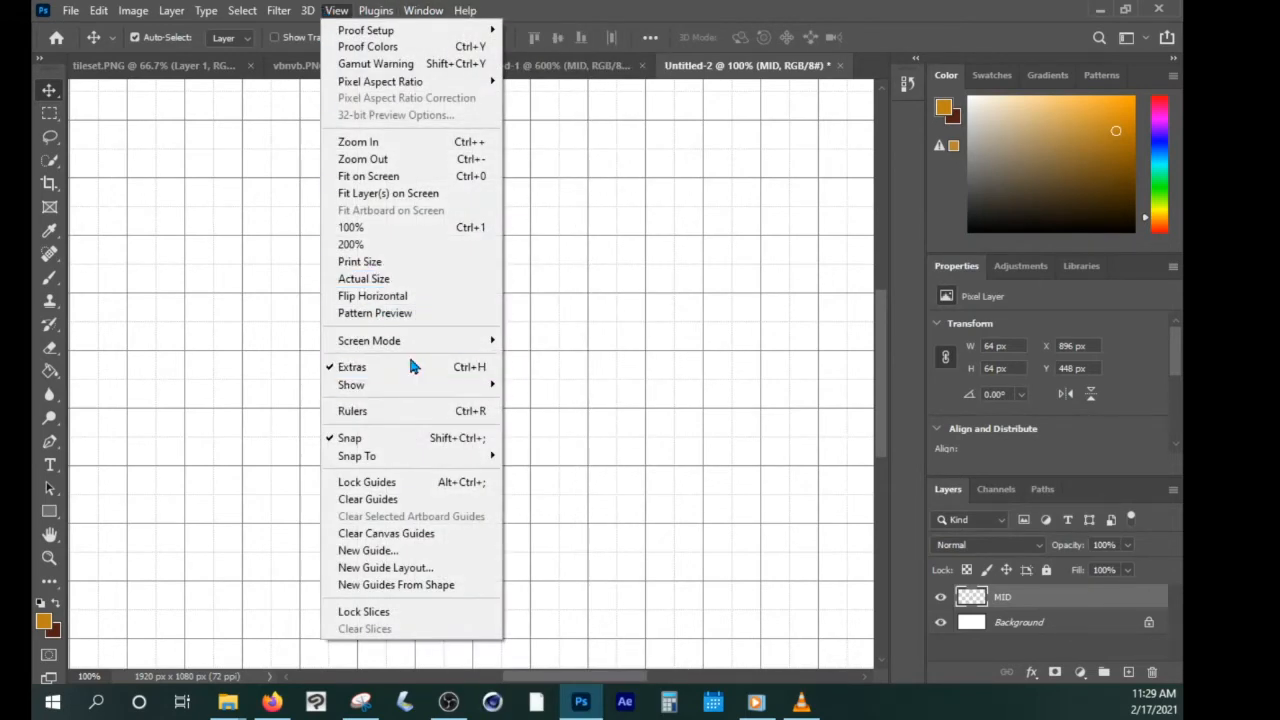
click(440, 367)
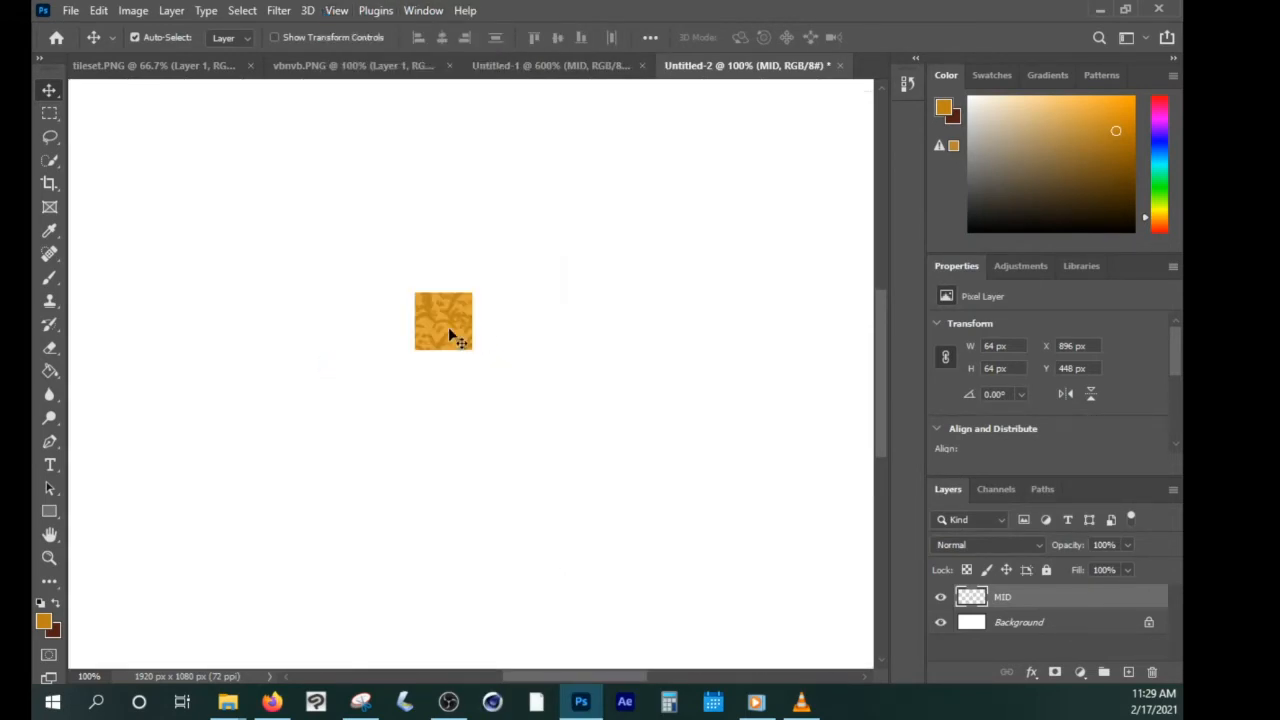
Duplicate the MID tile edge to edge into a block three tiles wide and four tall, starting at X 896 px, Y 448 px.
drag(442, 337, 559, 343)
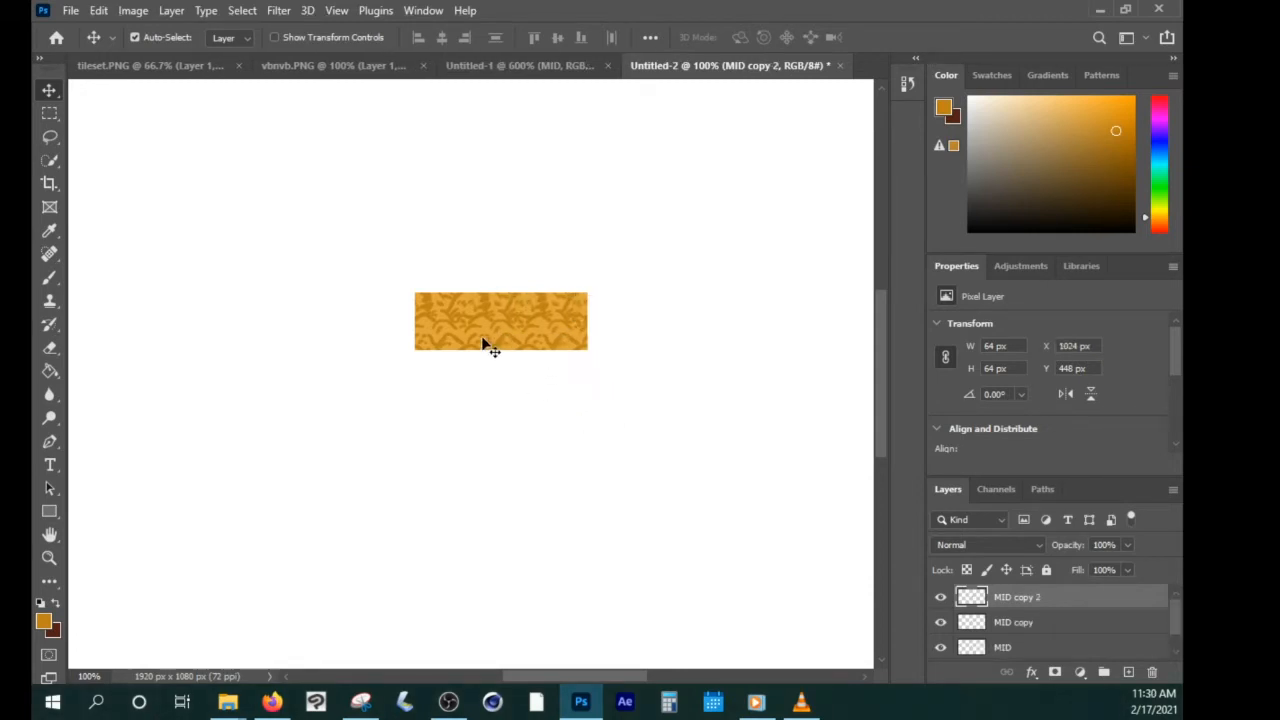
drag(383, 237, 573, 381)
click(644, 367)
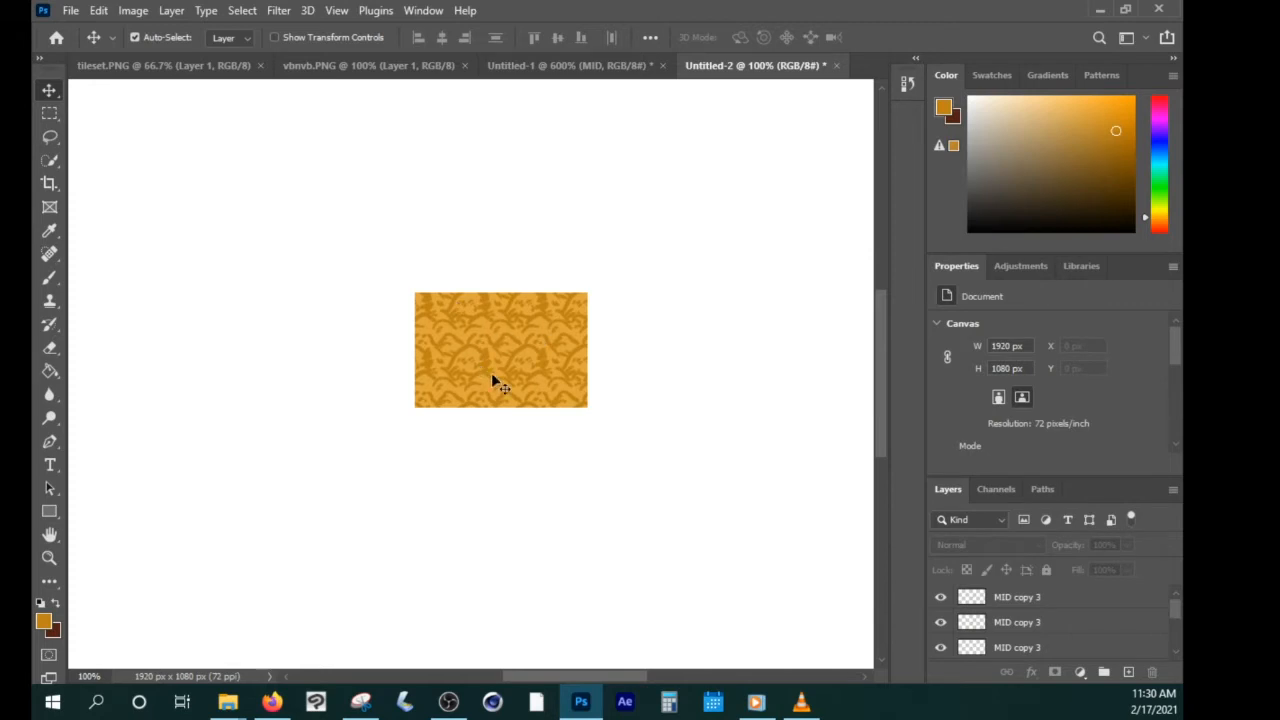
drag(359, 255, 576, 513)
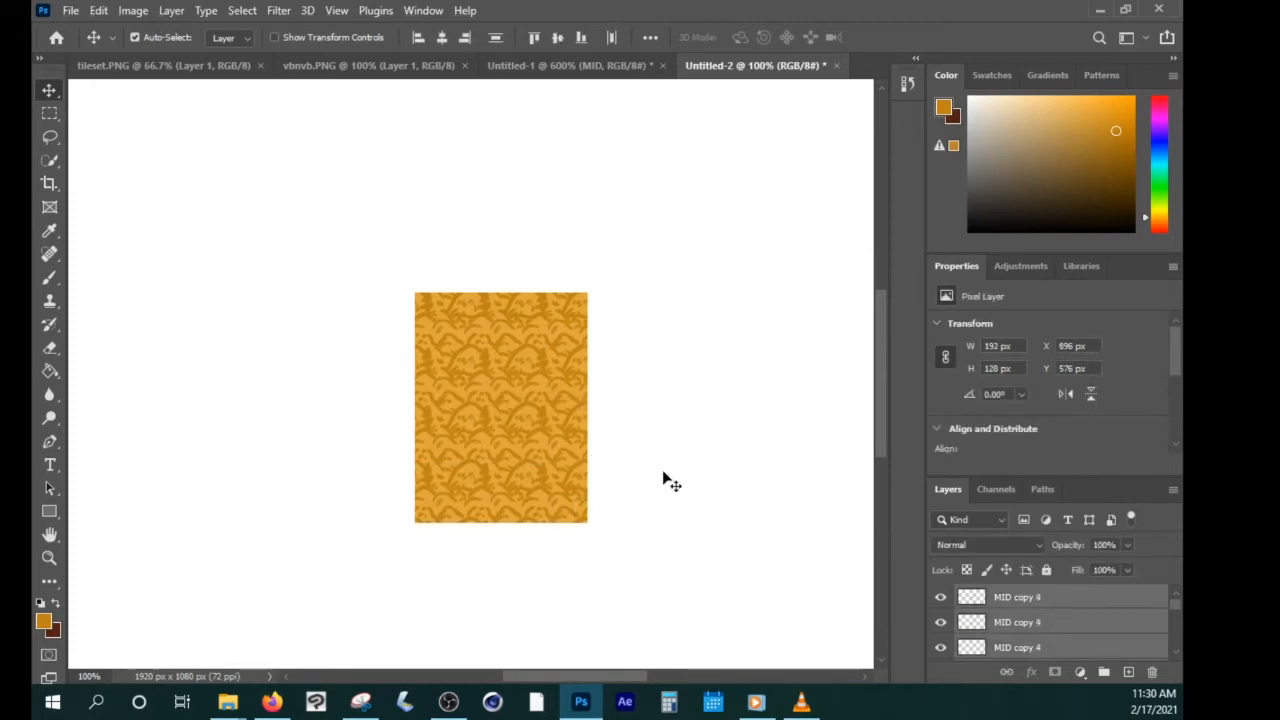
click(670, 482)
Duplicate the MID layer in Untitled-1 and paint over several dark marks on the copy with the sampled light orange.
click(515, 66)
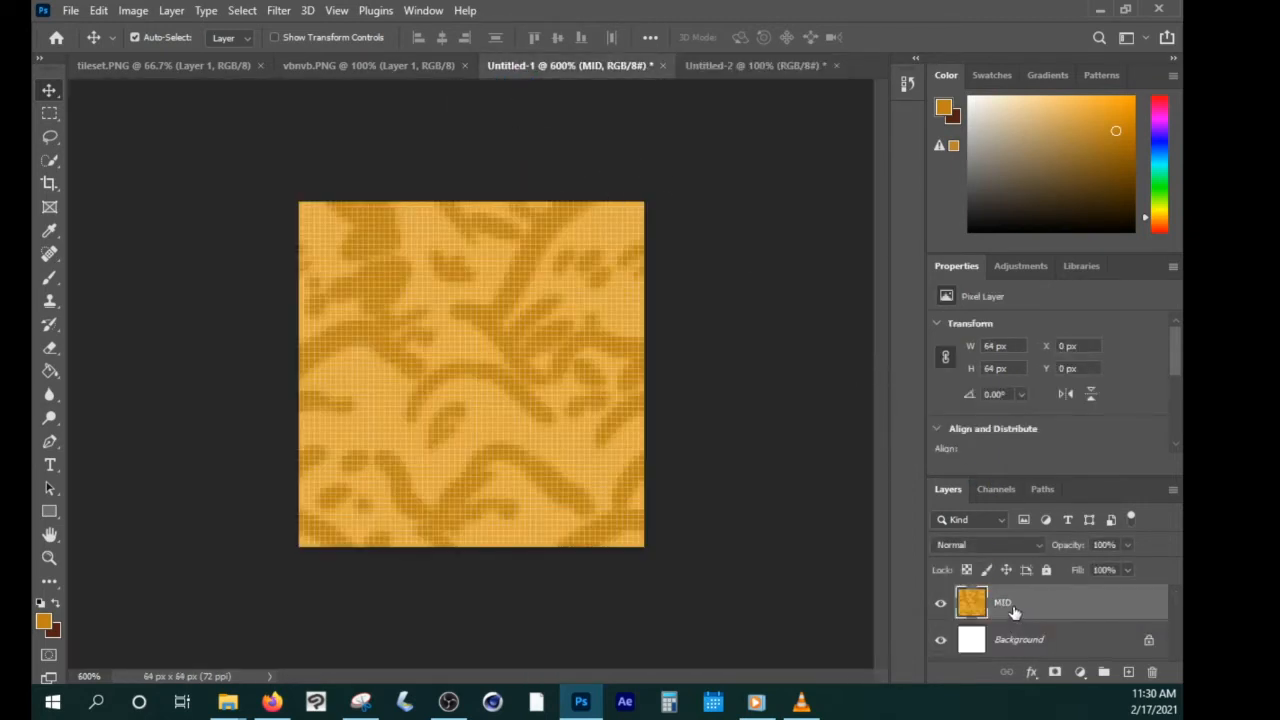
drag(1013, 611, 1128, 672)
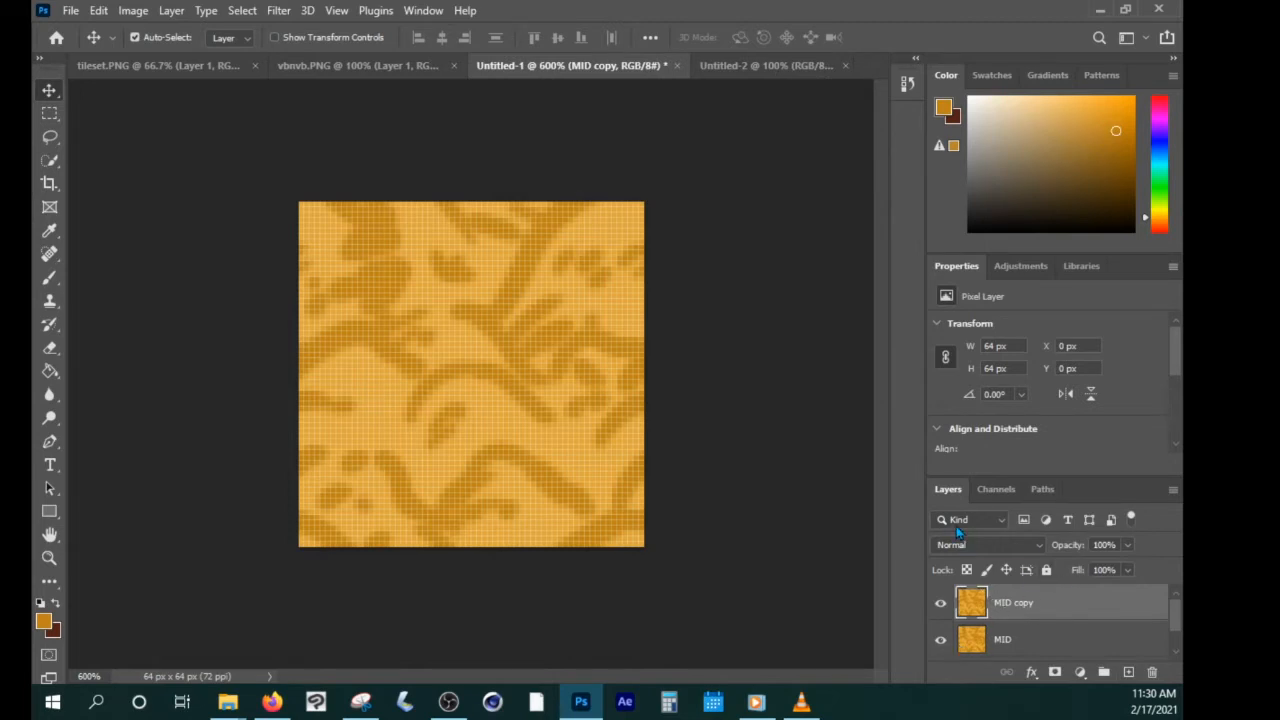
click(49, 230)
click(466, 274)
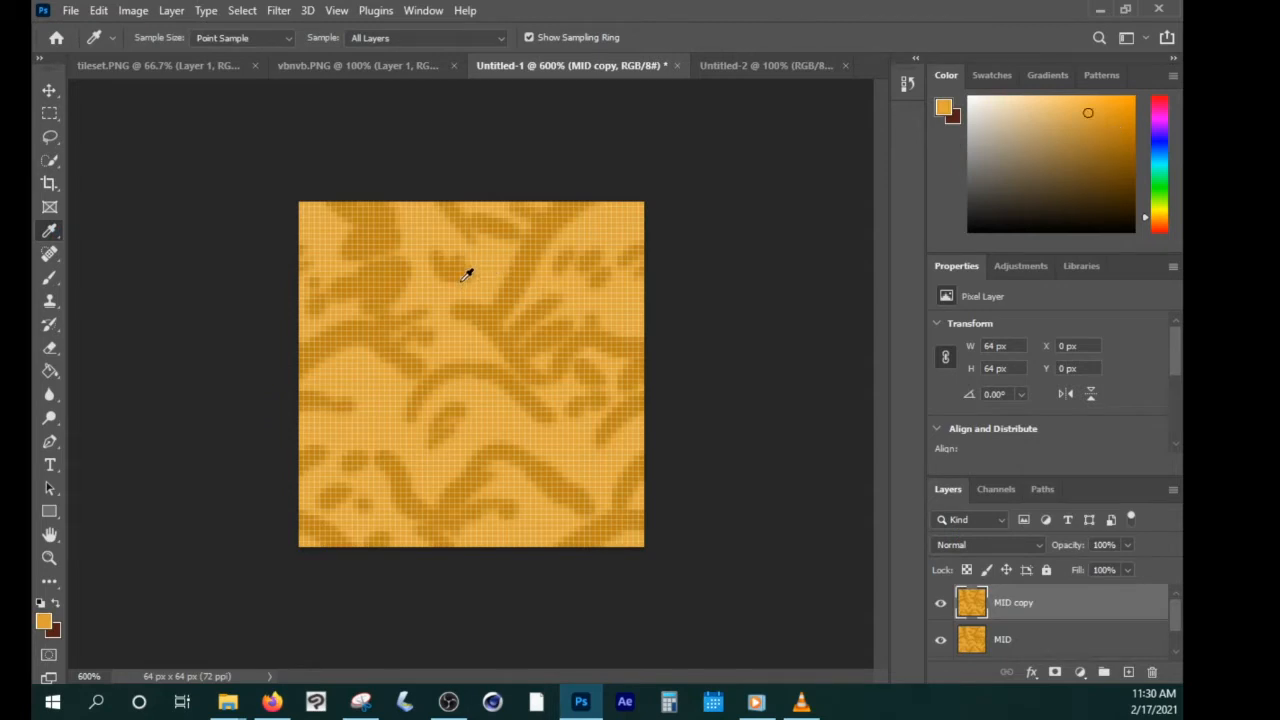
click(50, 278)
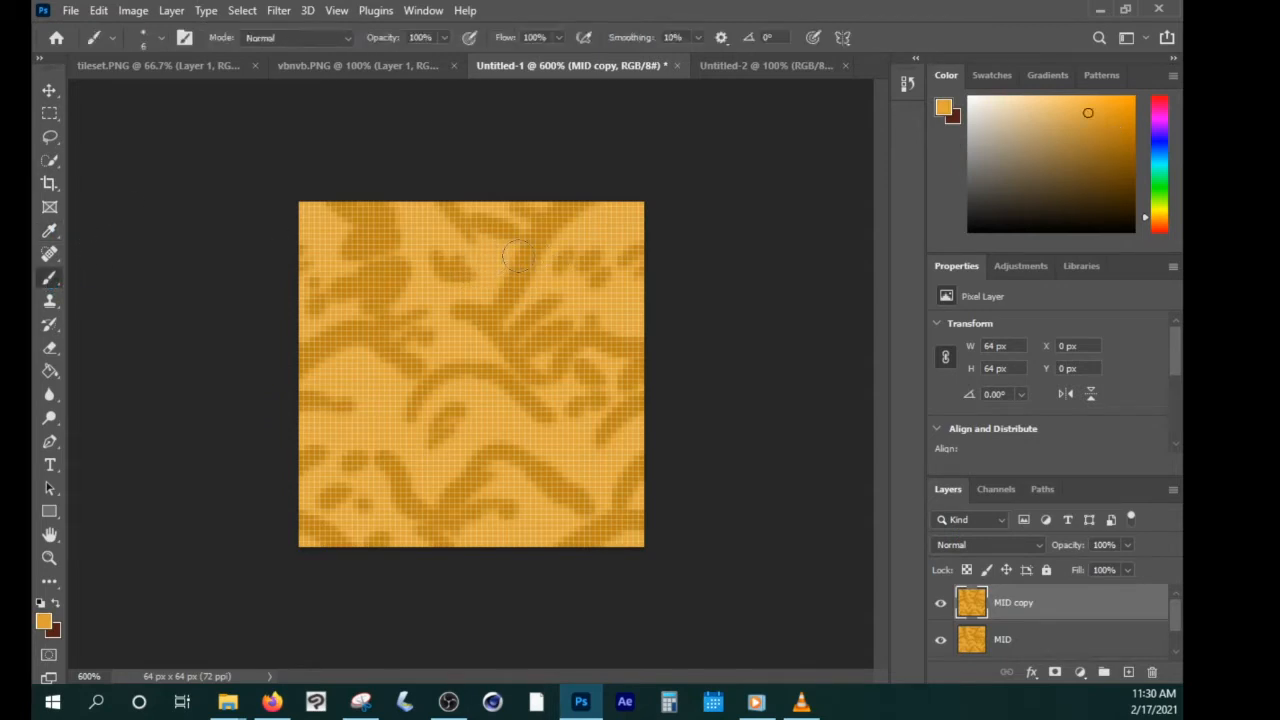
mouse_move(518, 256)
mouse_down()
mouse_move(564, 241)
mouse_move(602, 284)
mouse_up()
drag(385, 487, 414, 463)
mouse_move(527, 448)
mouse_down()
mouse_move(527, 480)
mouse_move(540, 476)
mouse_up()
mouse_move(480, 380)
mouse_down()
mouse_move(530, 350)
mouse_move(534, 316)
mouse_up()
drag(361, 357, 410, 326)
drag(398, 380, 404, 364)
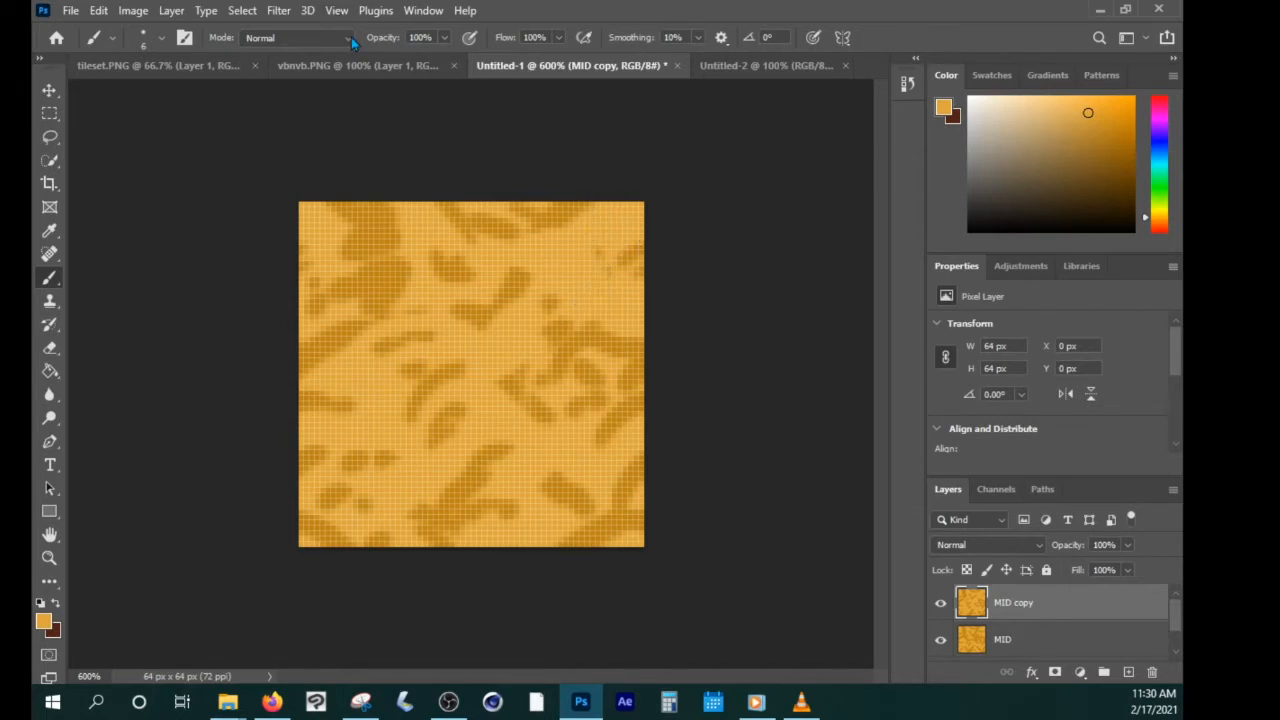
Copy the edited variant tile into Untitled-2, snapped against the block's top row at X 1088 px, Y 448 px.
key(v)
drag(523, 371, 620, 270)
drag(755, 65, 651, 329)
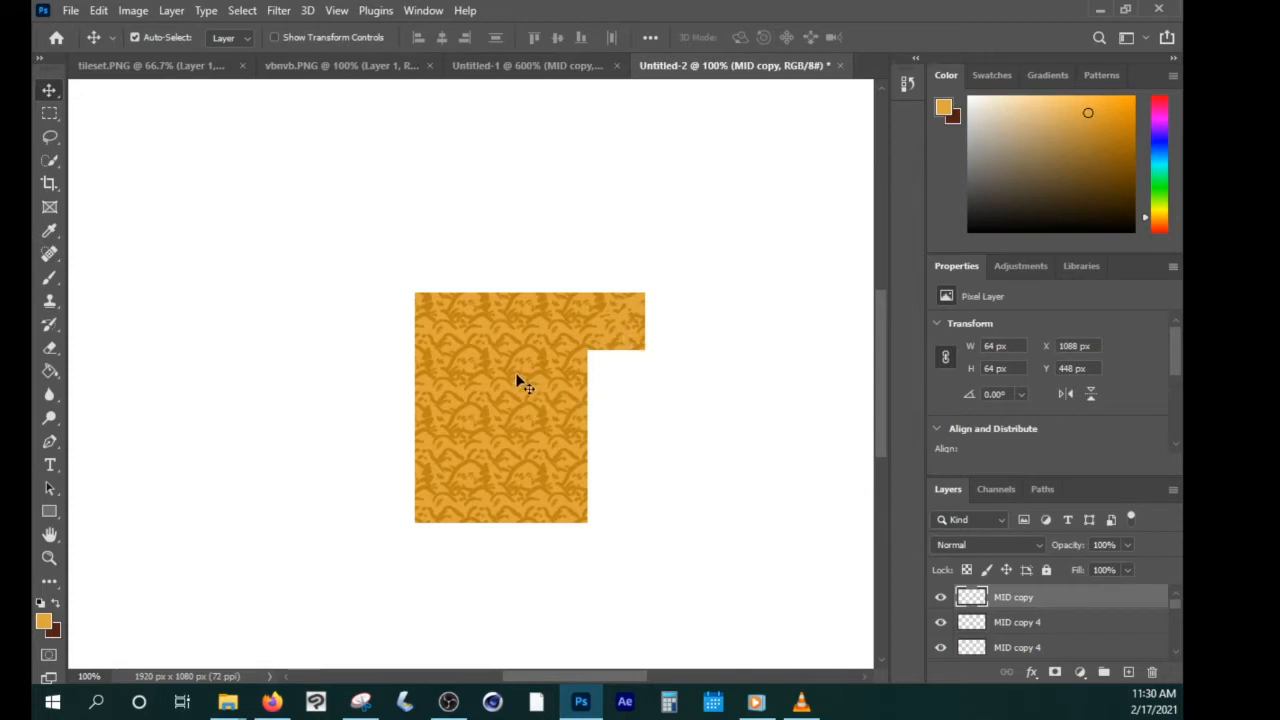
Swap the variant tile into the block at X 960 px, Y 512 px, and replace the bottom-middle tile with the one taken out.
drag(520, 383, 686, 442)
drag(611, 328, 503, 382)
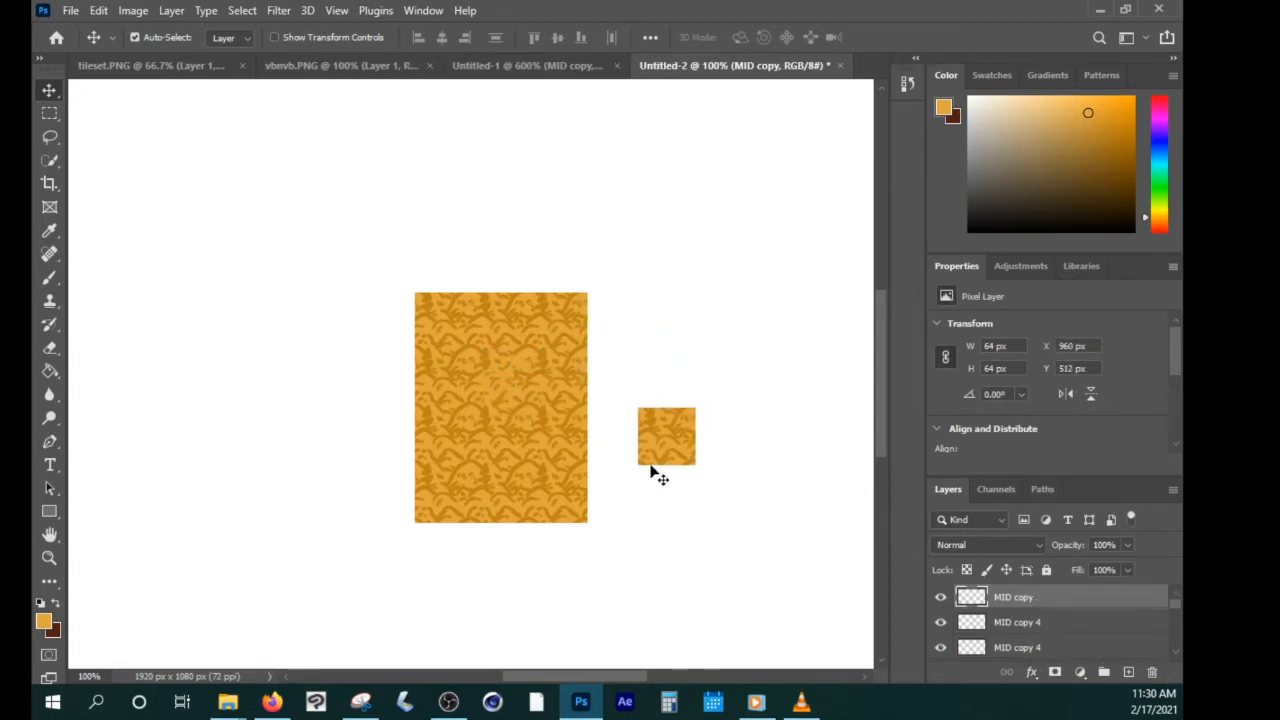
drag(521, 483, 687, 528)
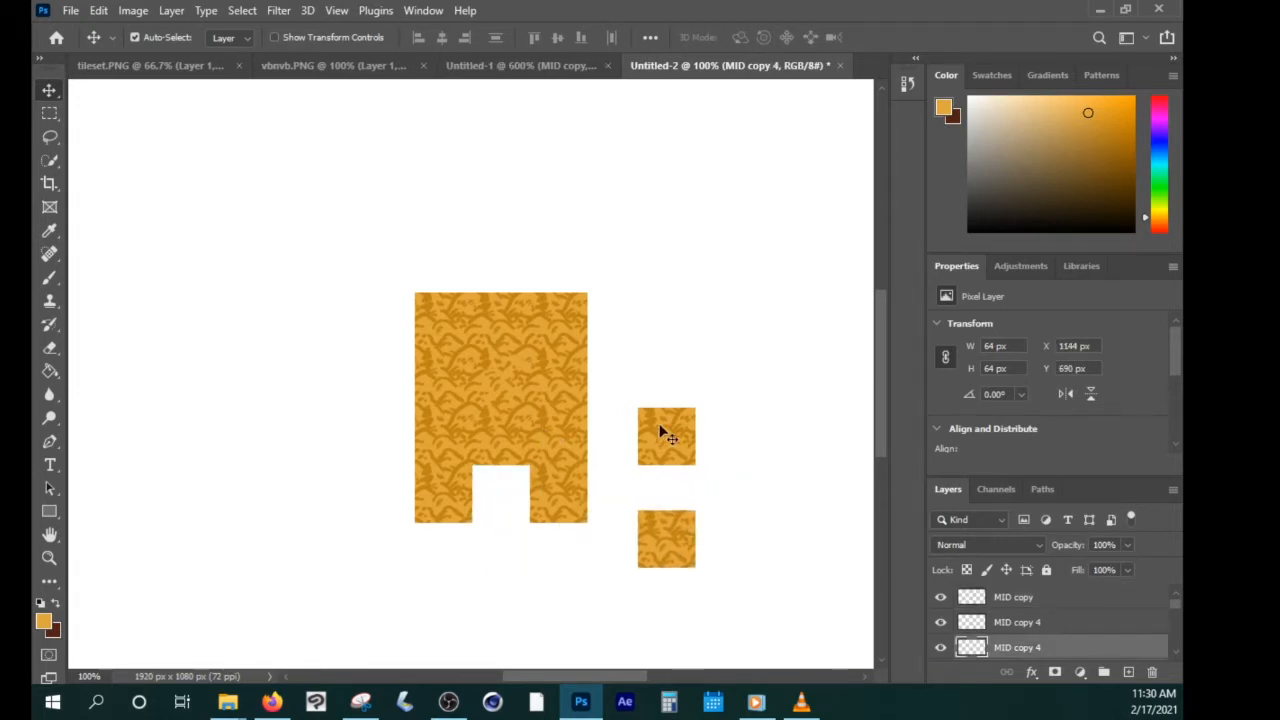
drag(660, 432, 494, 489)
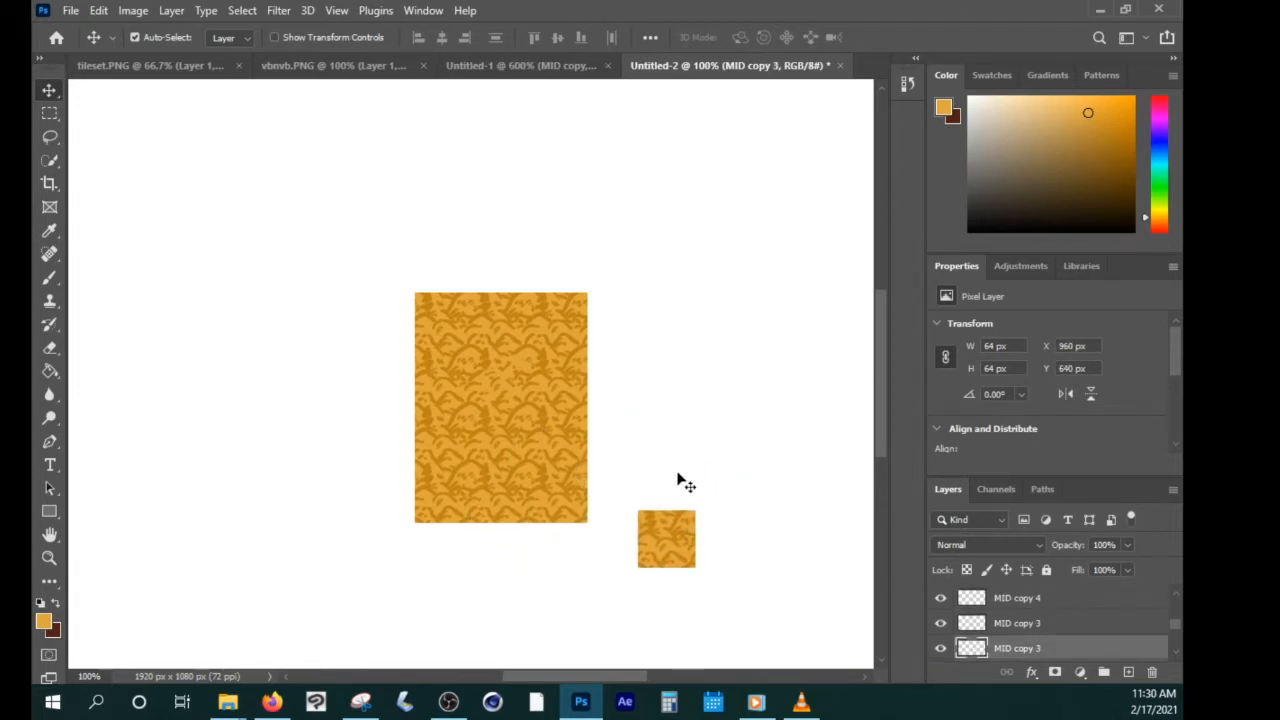
Brush a skull-shaped outline with eyes onto the MID copy layer in Untitled-1, using the sampled dark orange and a 4 px brush.
click(566, 66)
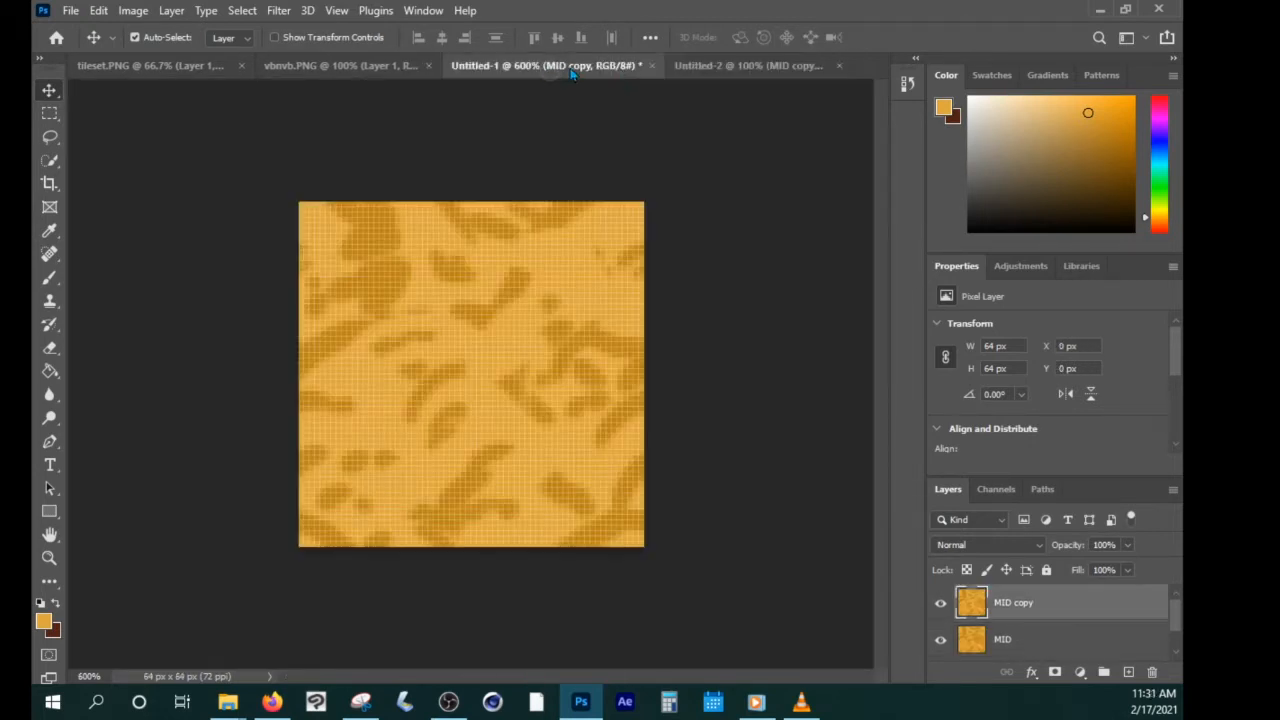
click(50, 280)
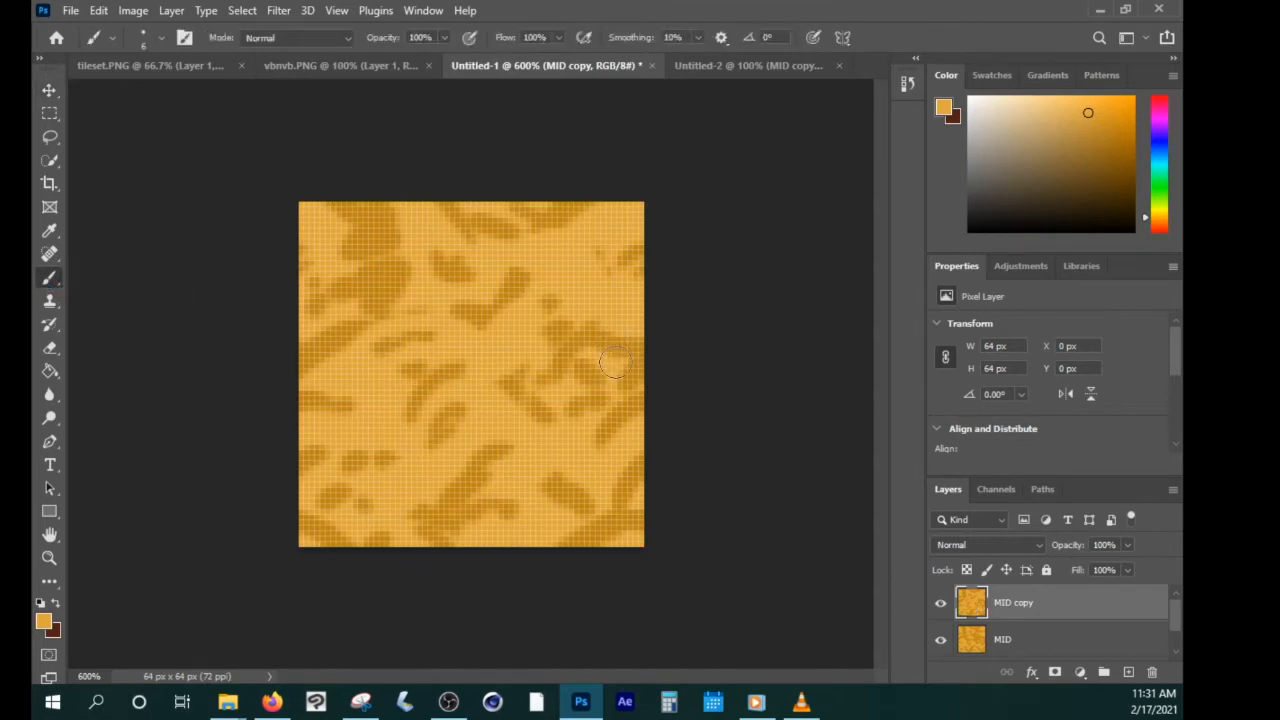
key(i)
click(619, 331)
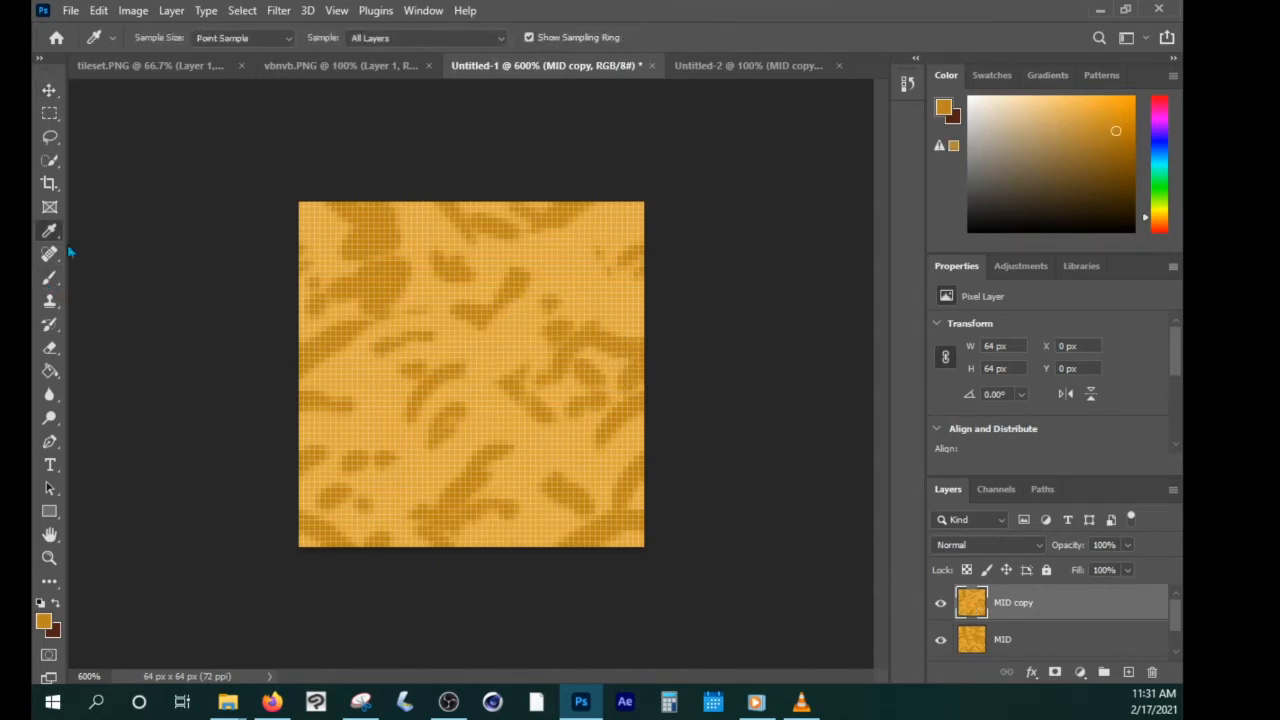
click(63, 280)
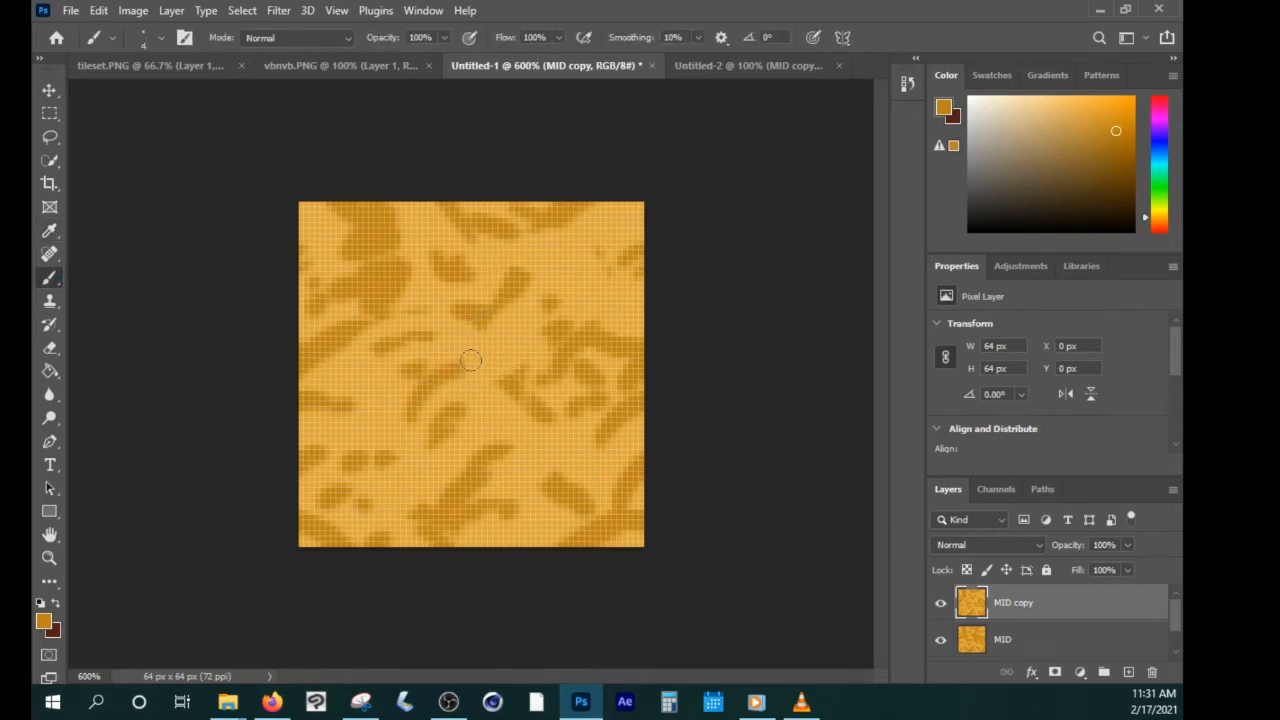
mouse_move(471, 360)
mouse_down()
mouse_move(513, 366)
mouse_move(504, 336)
mouse_move(446, 389)
mouse_move(500, 275)
mouse_move(473, 403)
mouse_move(495, 429)
mouse_move(537, 439)
mouse_move(521, 333)
mouse_move(548, 403)
mouse_up()
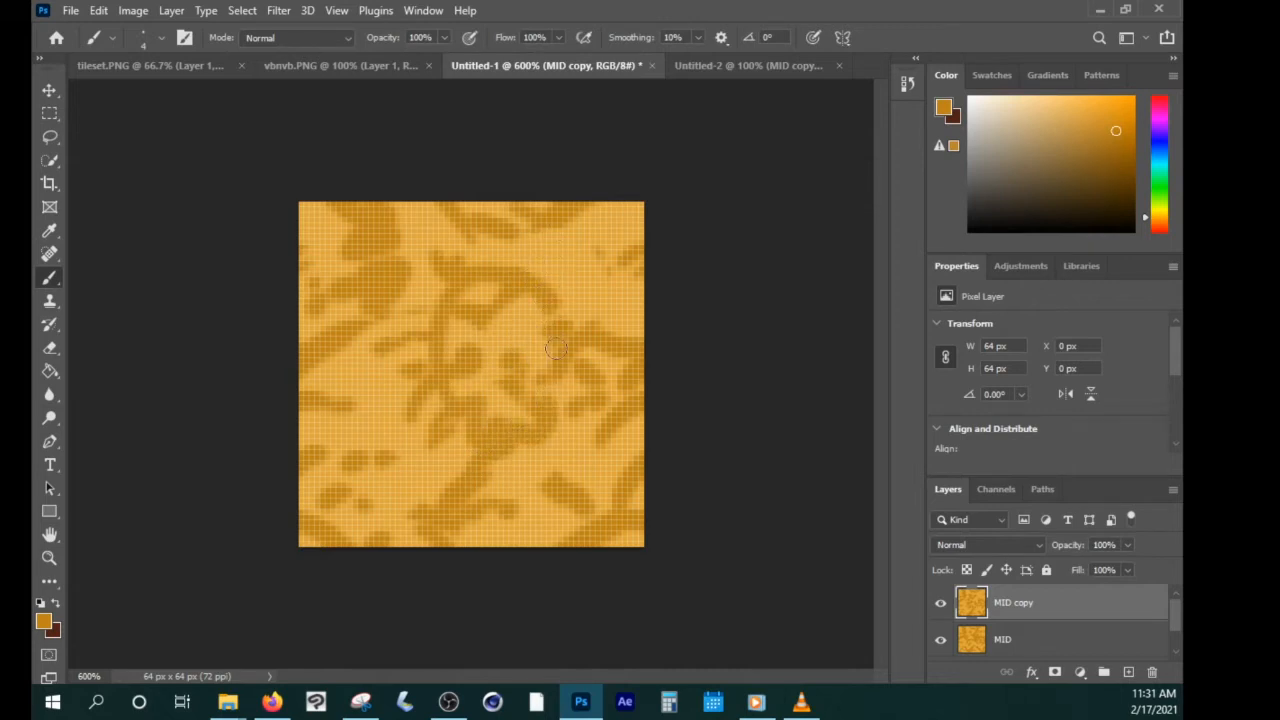
Clean up the inside of the skull with the sampled light orange and copy the tile into Untitled-2 beside the block's top row.
key(i)
click(574, 267)
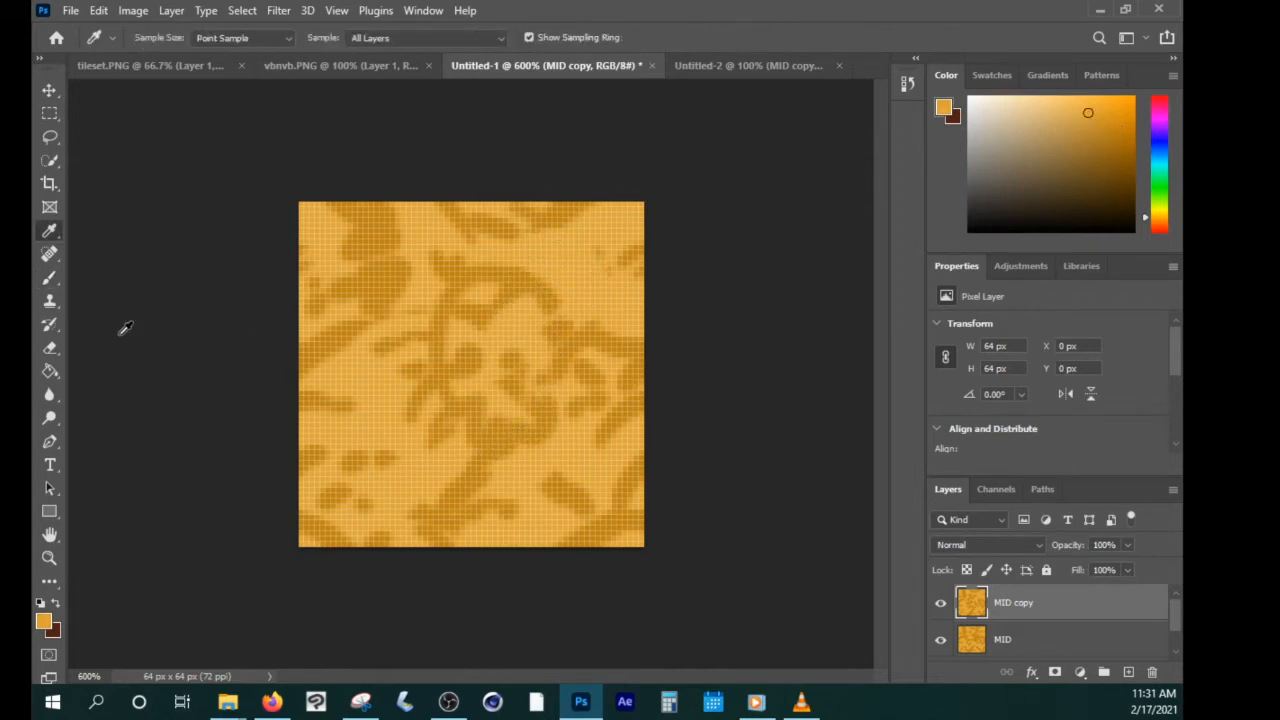
key(b)
mouse_move(478, 318)
mouse_down()
mouse_move(522, 326)
mouse_move(504, 406)
mouse_move(549, 362)
mouse_move(539, 342)
mouse_move(551, 333)
mouse_move(544, 367)
mouse_up()
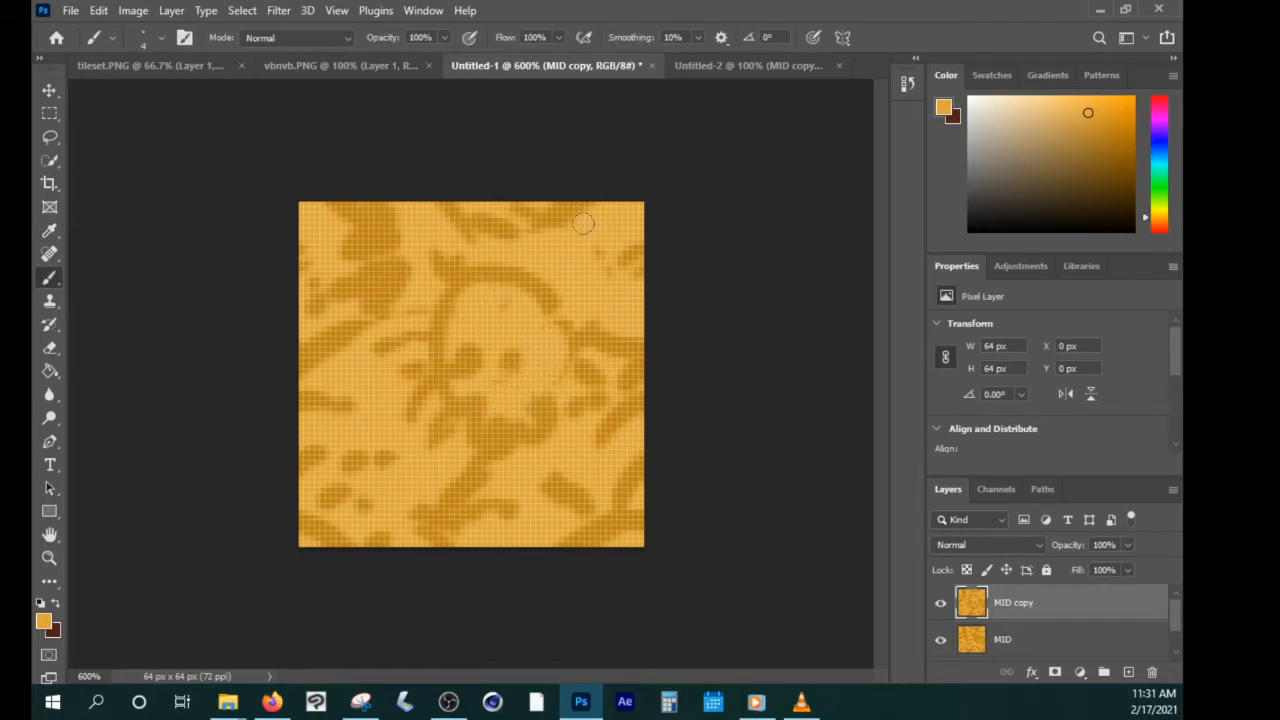
click(52, 91)
drag(506, 366, 610, 317)
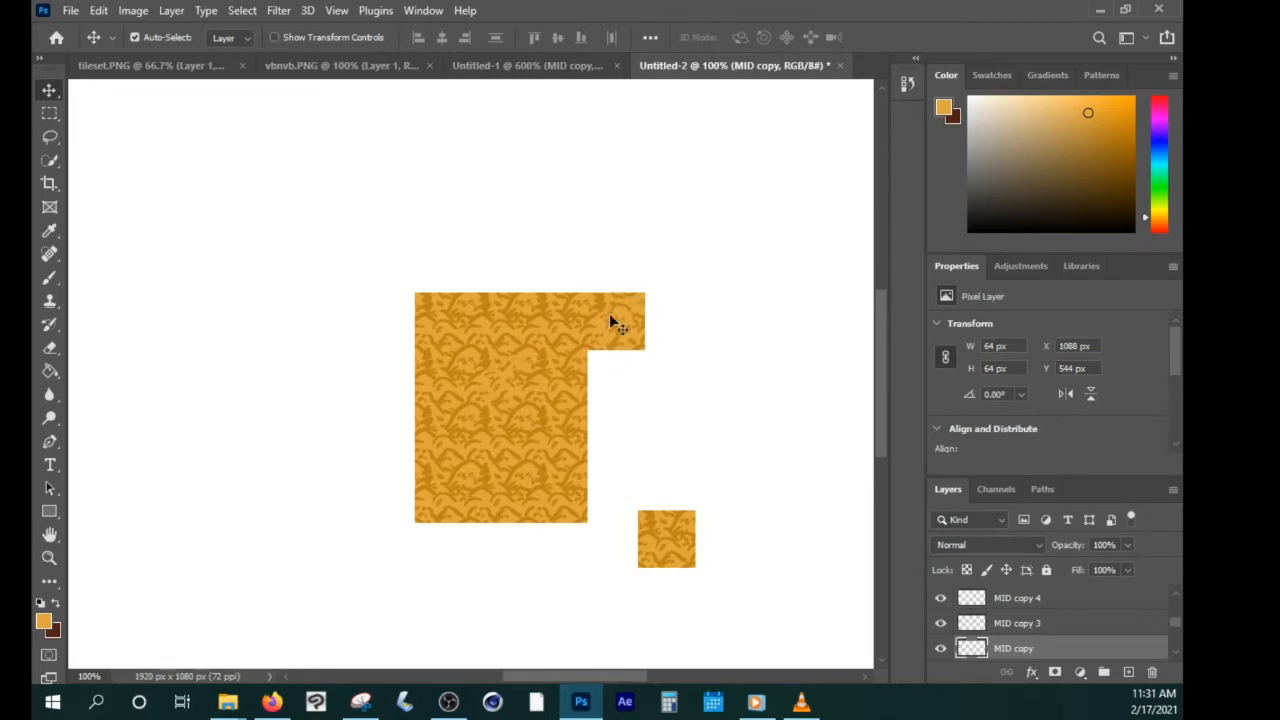
Hide the MID copy layer in Untitled-1 and make room to show the full layer list.
click(560, 66)
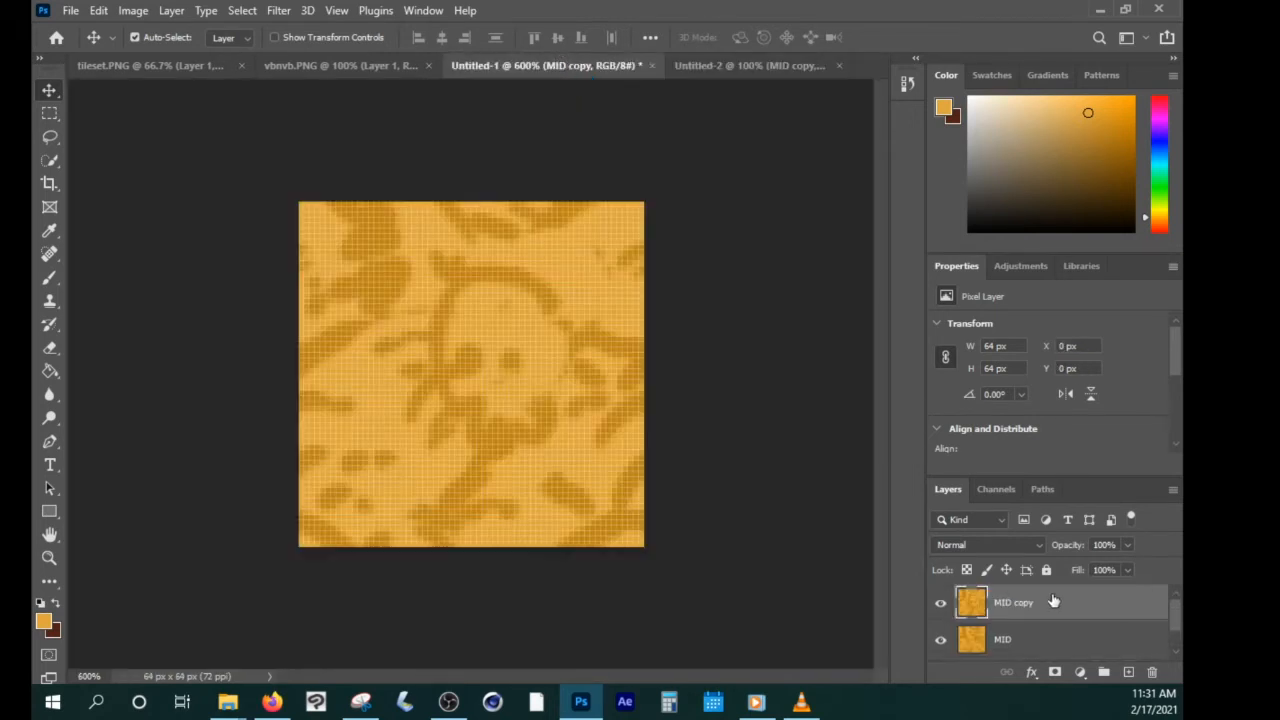
click(941, 603)
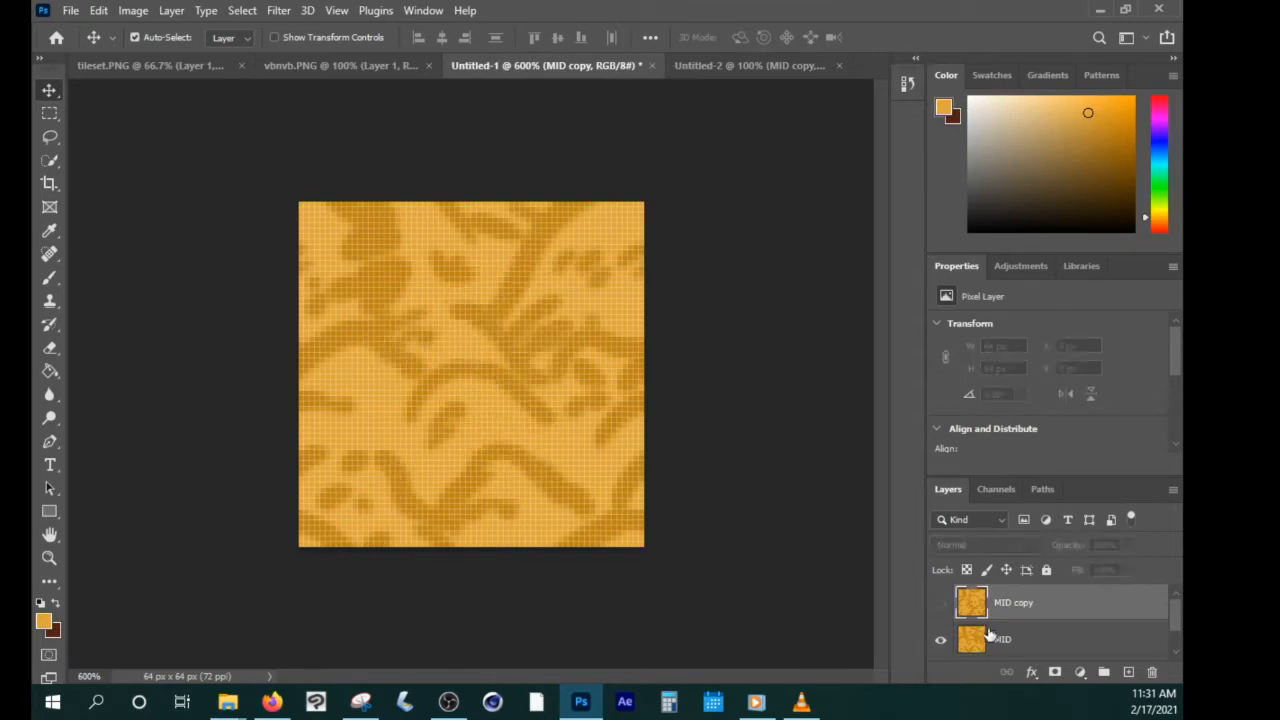
key(Delete)
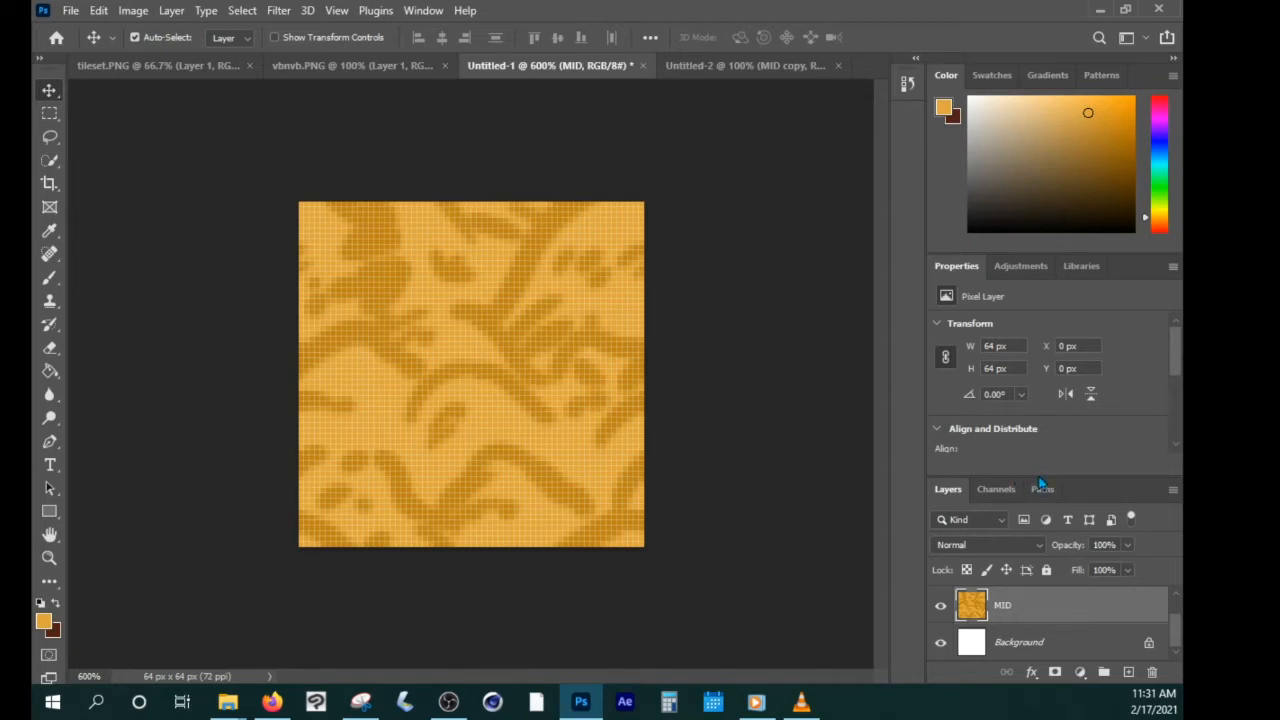
key(ctrl+z)
drag(1040, 477, 1027, 250)
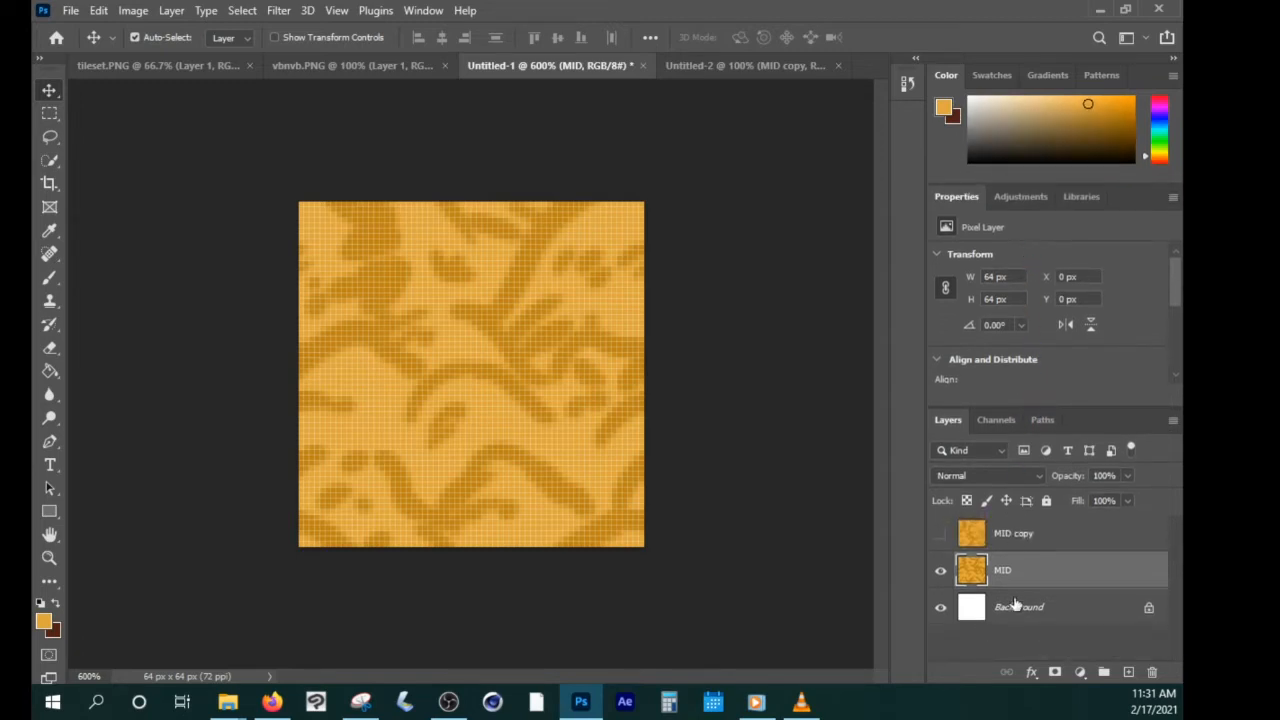
Duplicate the MID layer and rename the duplicate "top".
drag(973, 577, 1128, 672)
double_click(1033, 566)
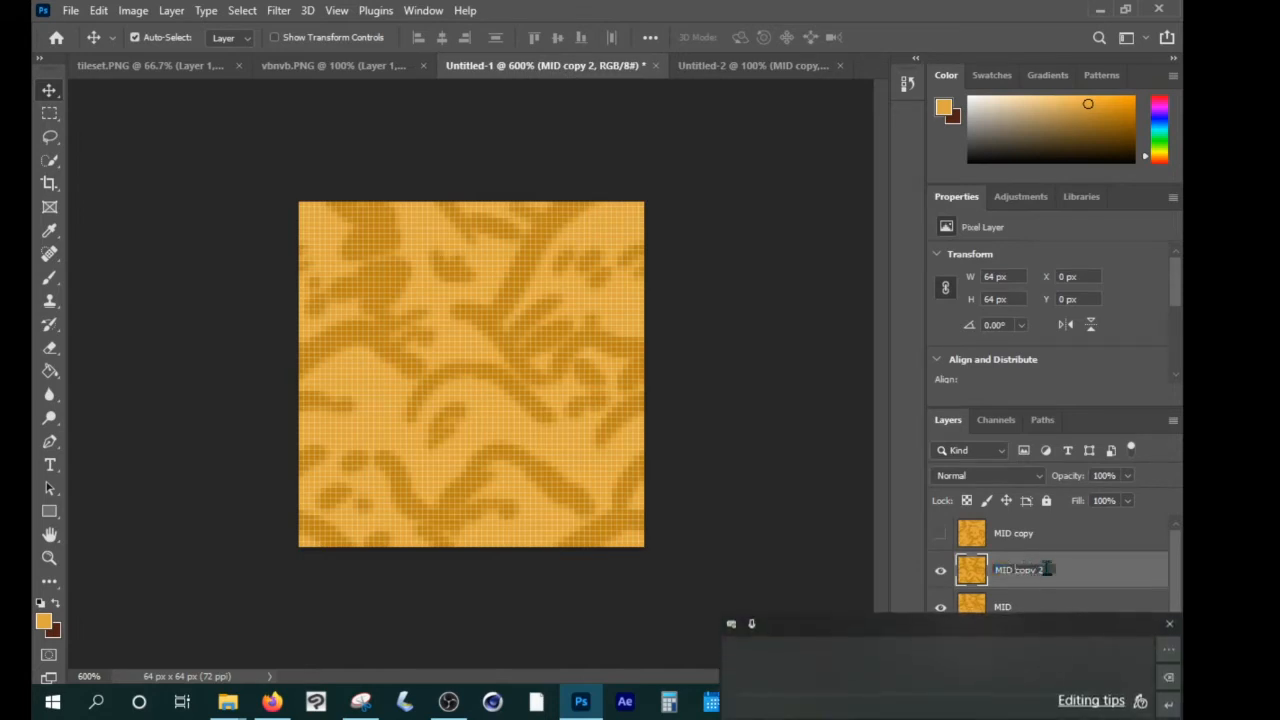
click(1162, 622)
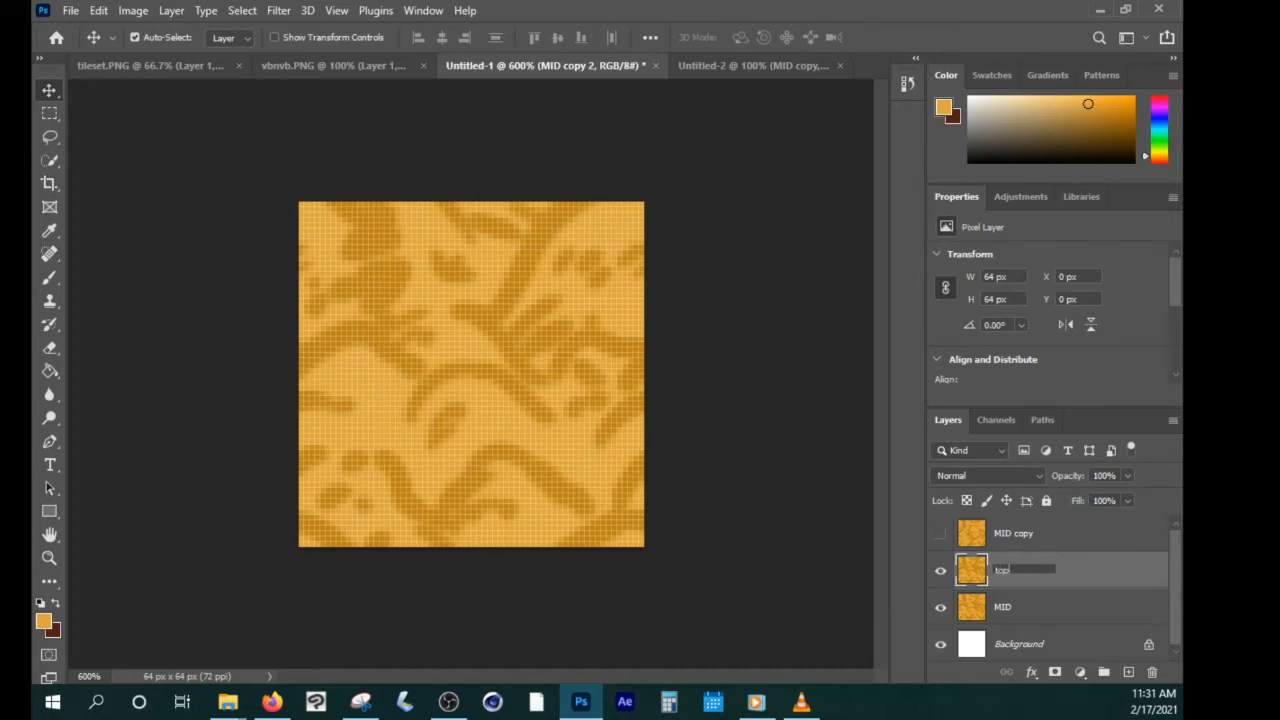
key(Return)
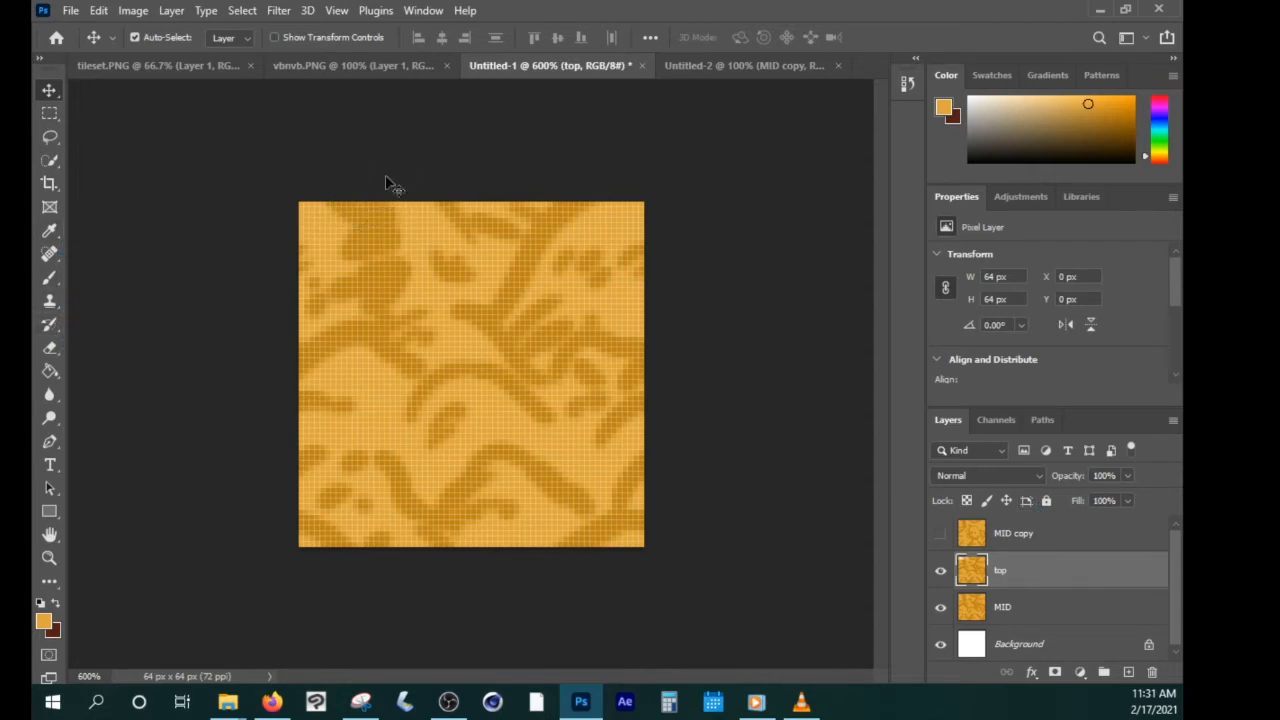
Hide the MID layer and erase a thin, slightly uneven strip along the upper edge of the top layer.
click(941, 610)
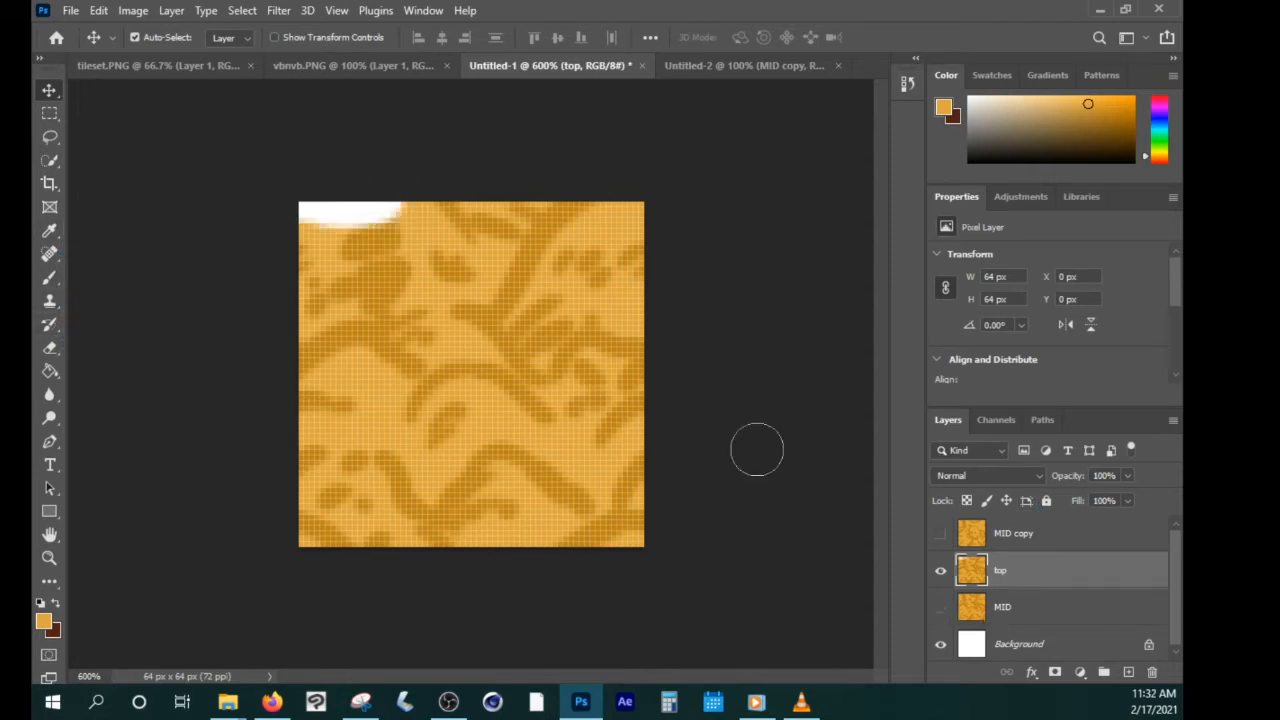
mouse_move(309, 200)
mouse_down()
mouse_move(681, 201)
mouse_move(297, 192)
mouse_move(532, 187)
mouse_move(692, 168)
mouse_up()
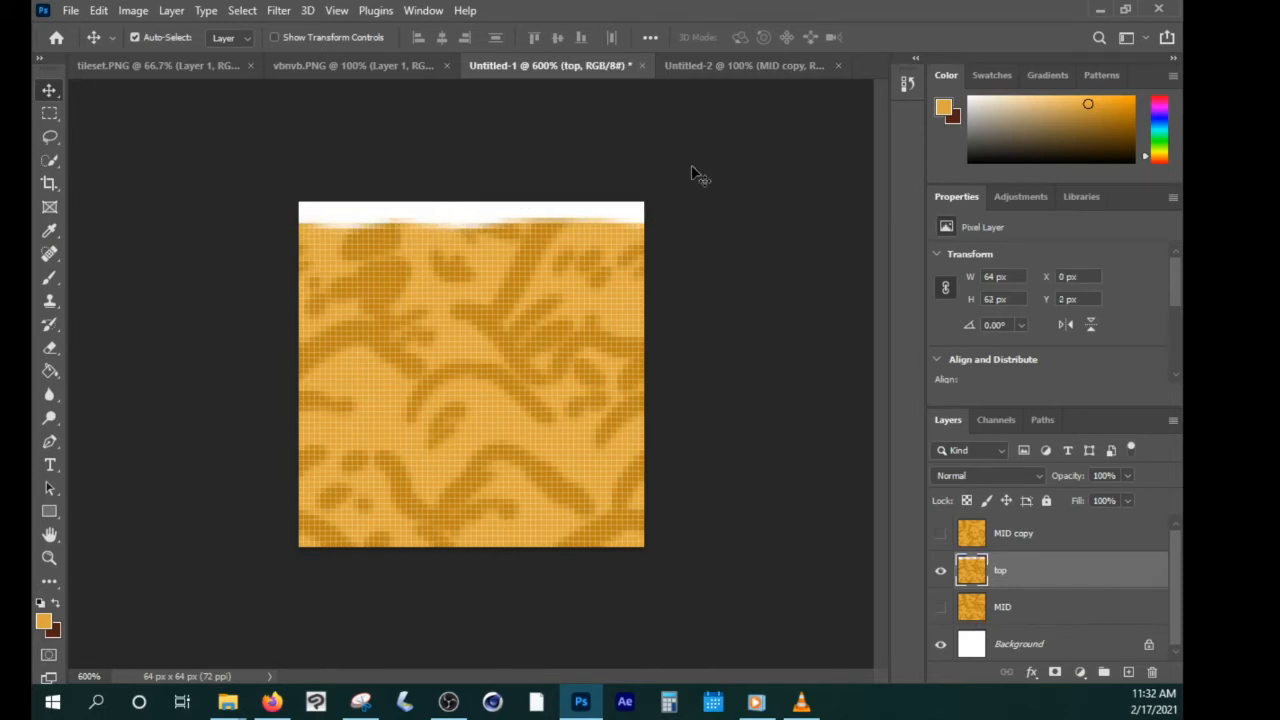
Choose a dark green and brush a grass band across the upper edge of the top layer with a 4 px brush.
click(1160, 136)
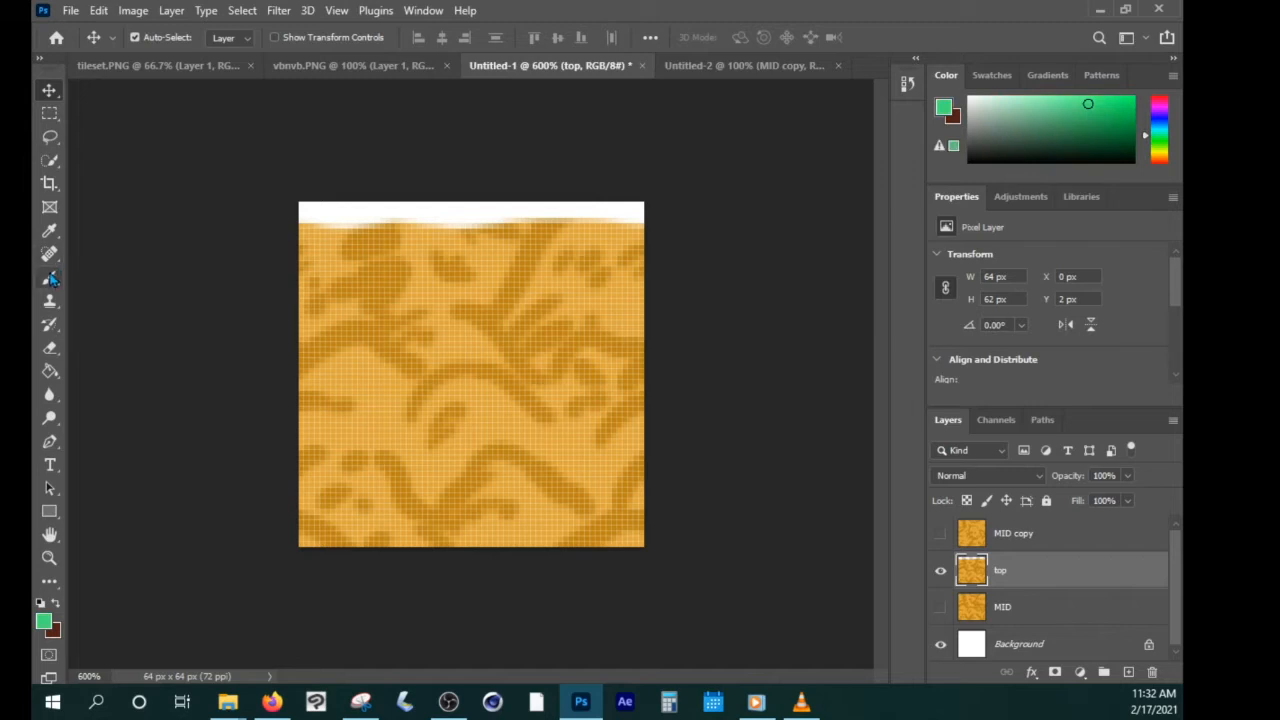
click(51, 279)
click(1116, 121)
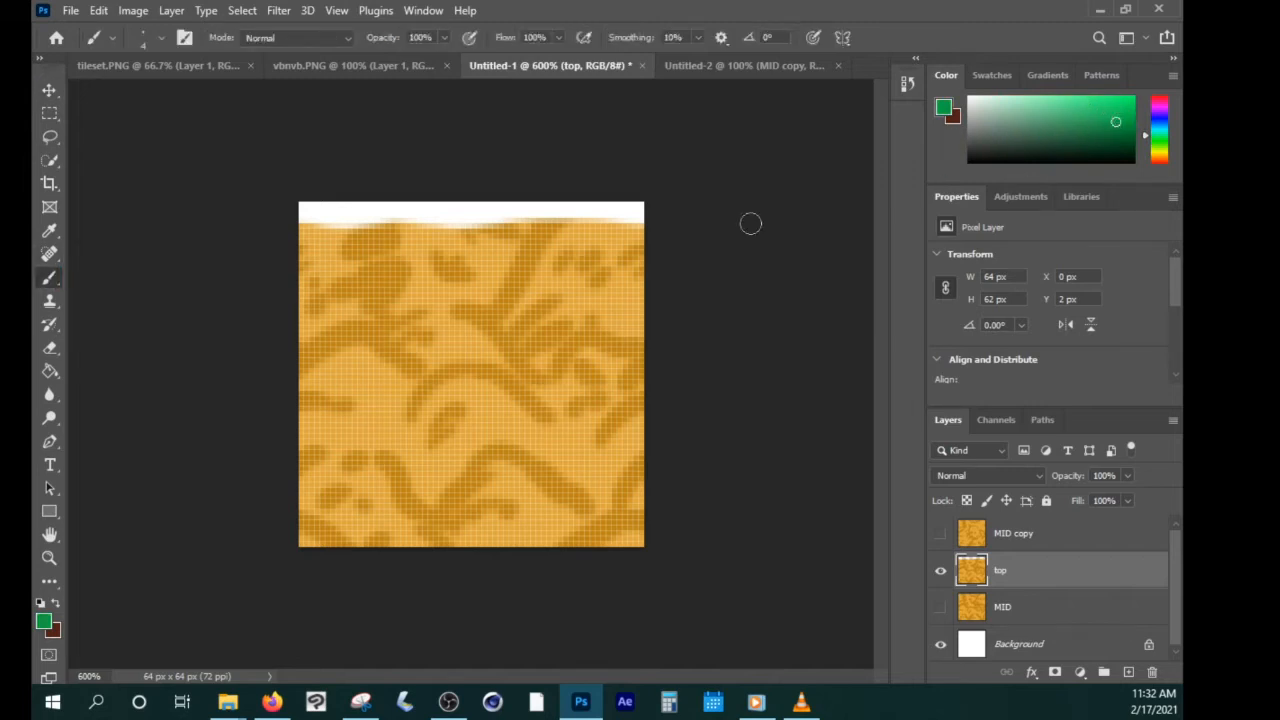
mouse_move(296, 226)
mouse_down()
mouse_move(662, 229)
mouse_move(313, 233)
mouse_move(618, 237)
mouse_move(678, 225)
mouse_up()
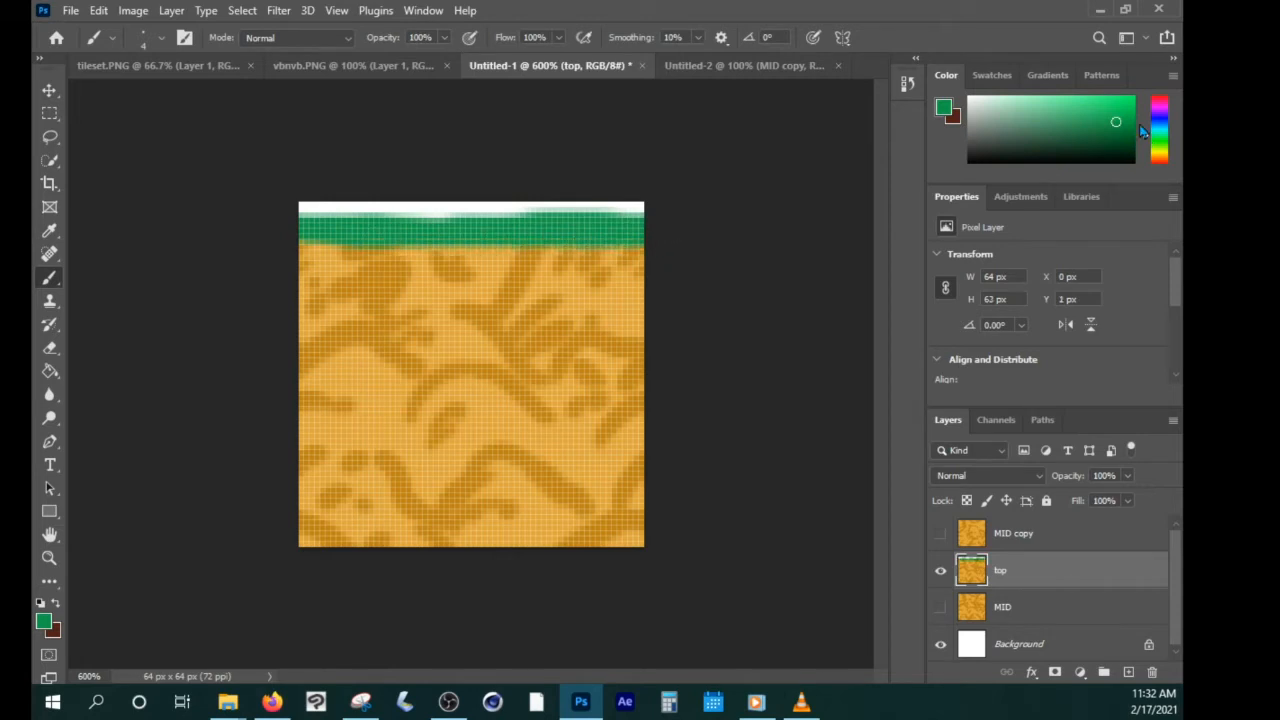
Choose a darker green and brush a shading band along the lower edge of the grass on the top layer.
click(1120, 133)
drag(405, 248, 630, 245)
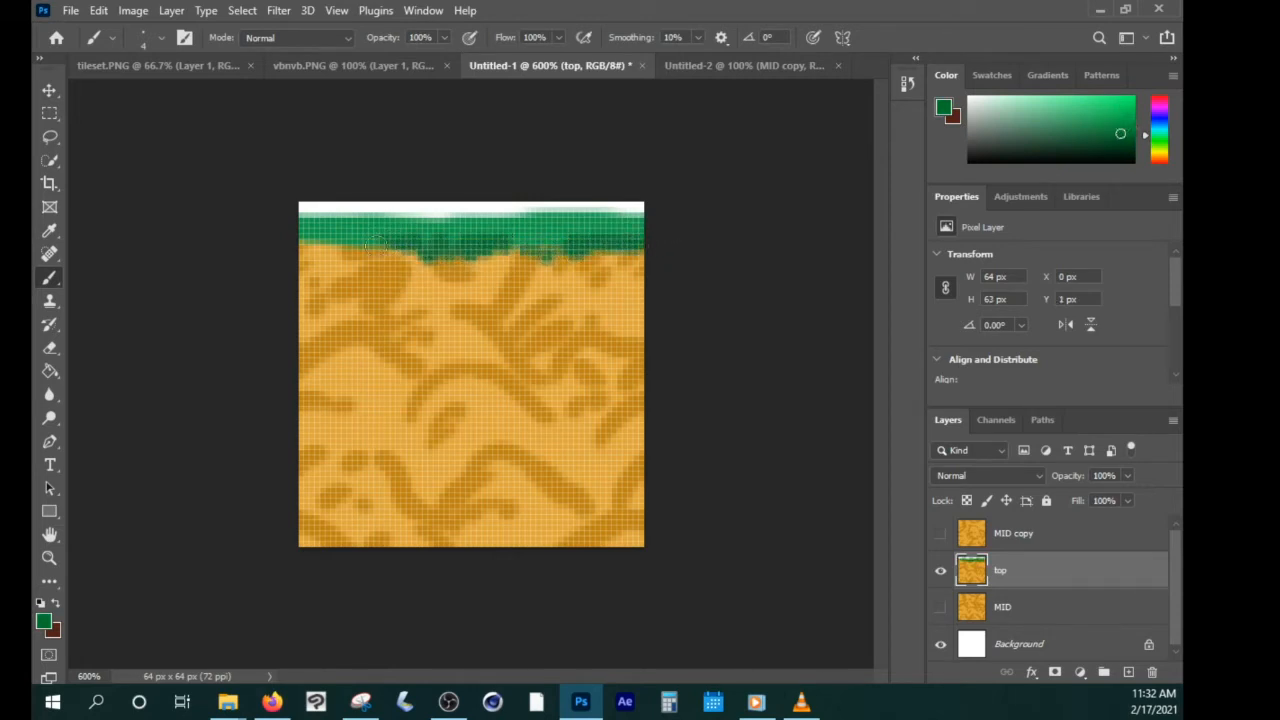
mouse_move(377, 243)
mouse_down()
mouse_move(309, 242)
mouse_move(645, 246)
mouse_move(297, 248)
mouse_up()
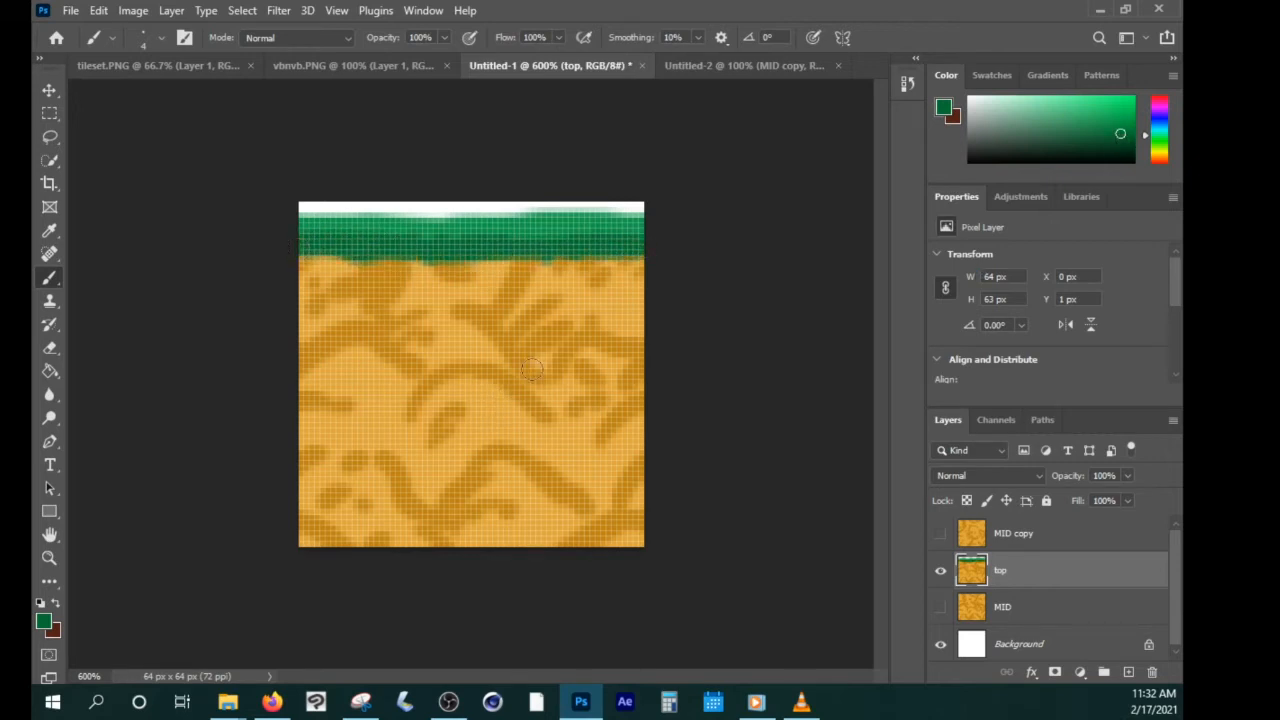
Sample the dark dirt tone, darken it to brown and brush a shadow strip directly beneath the grass.
key(i)
click(547, 456)
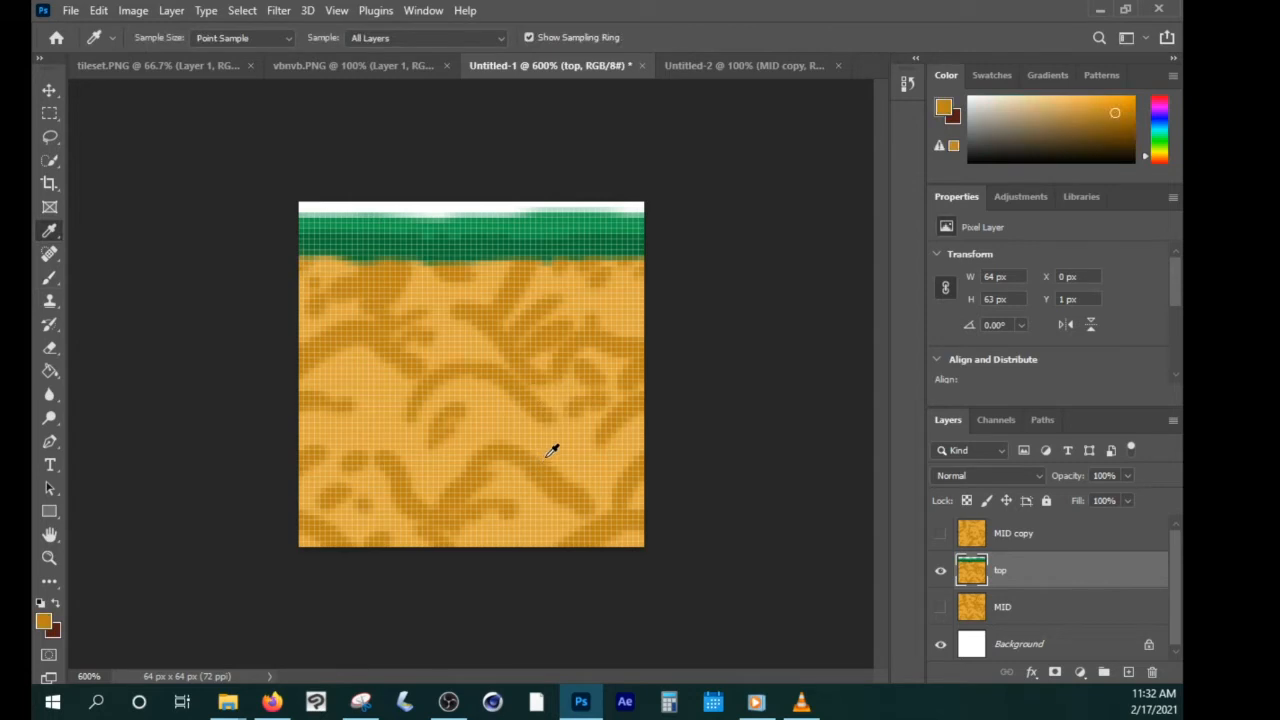
click(1131, 132)
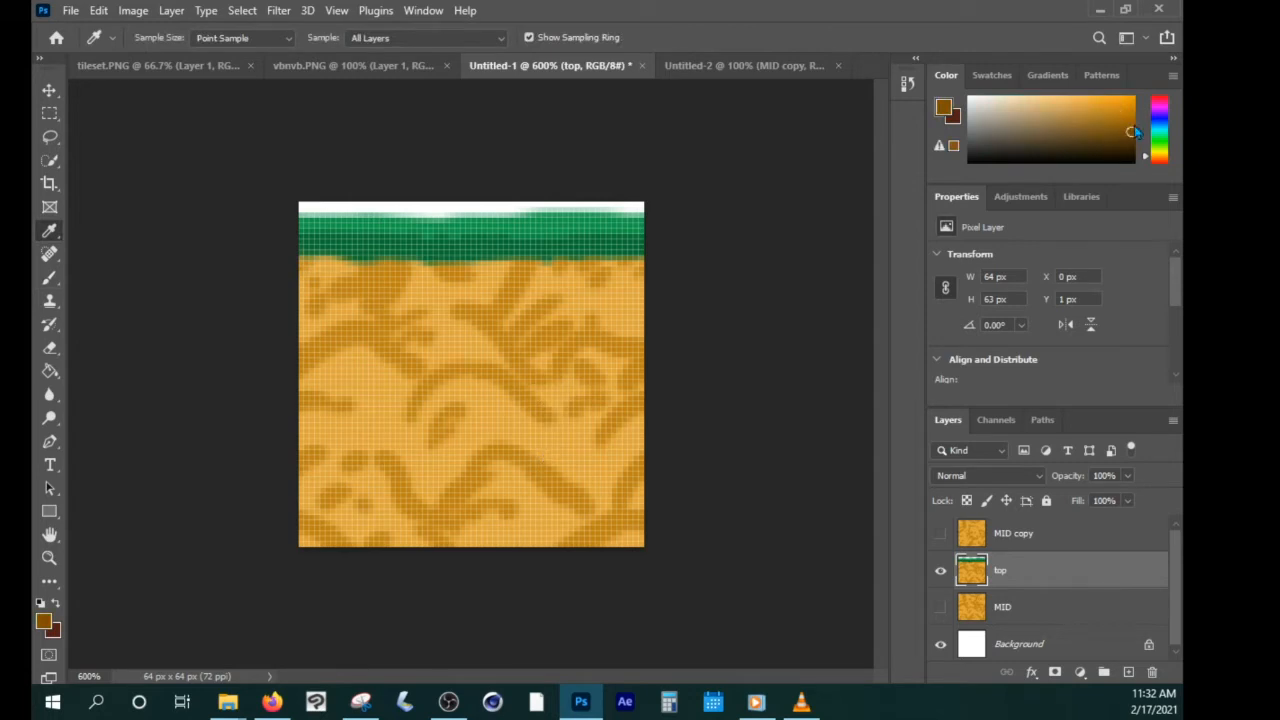
click(50, 278)
mouse_move(305, 260)
mouse_down()
mouse_move(663, 266)
mouse_move(296, 262)
mouse_up()
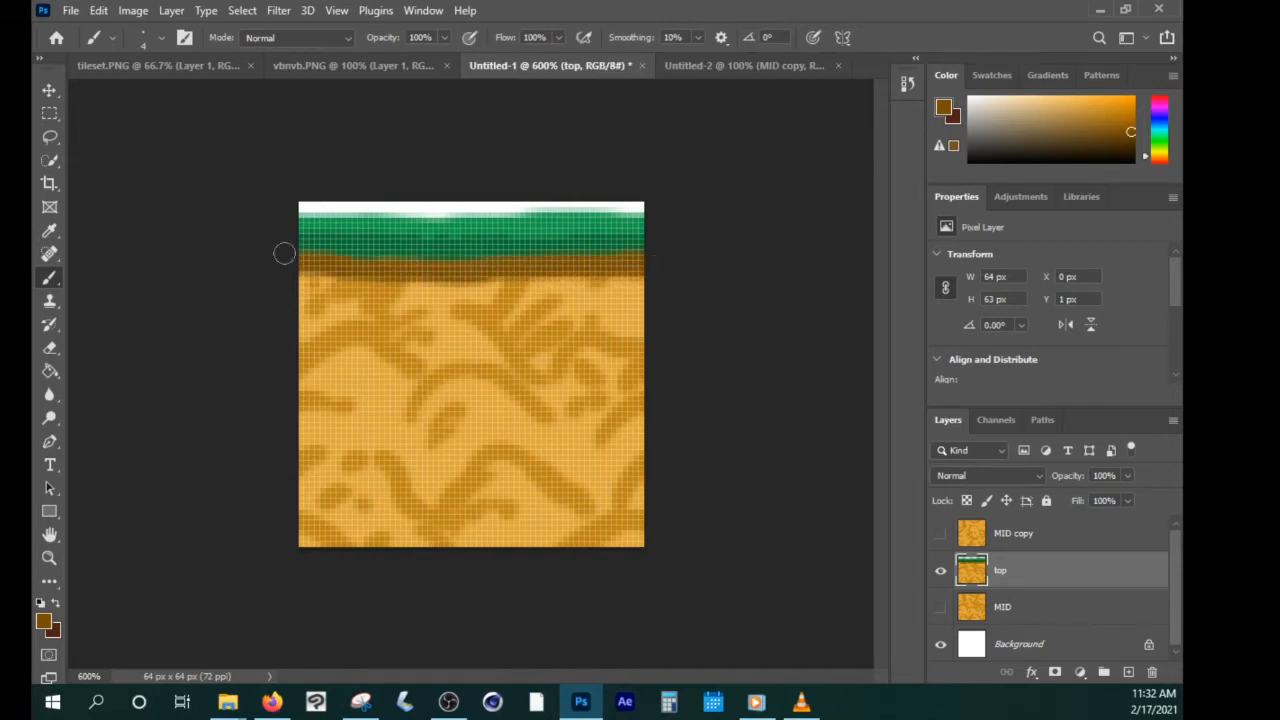
Offset the top layer by +13 px horizontally and 0 px vertically, with wrap-around for undefined areas.
key(ctrl+minus)
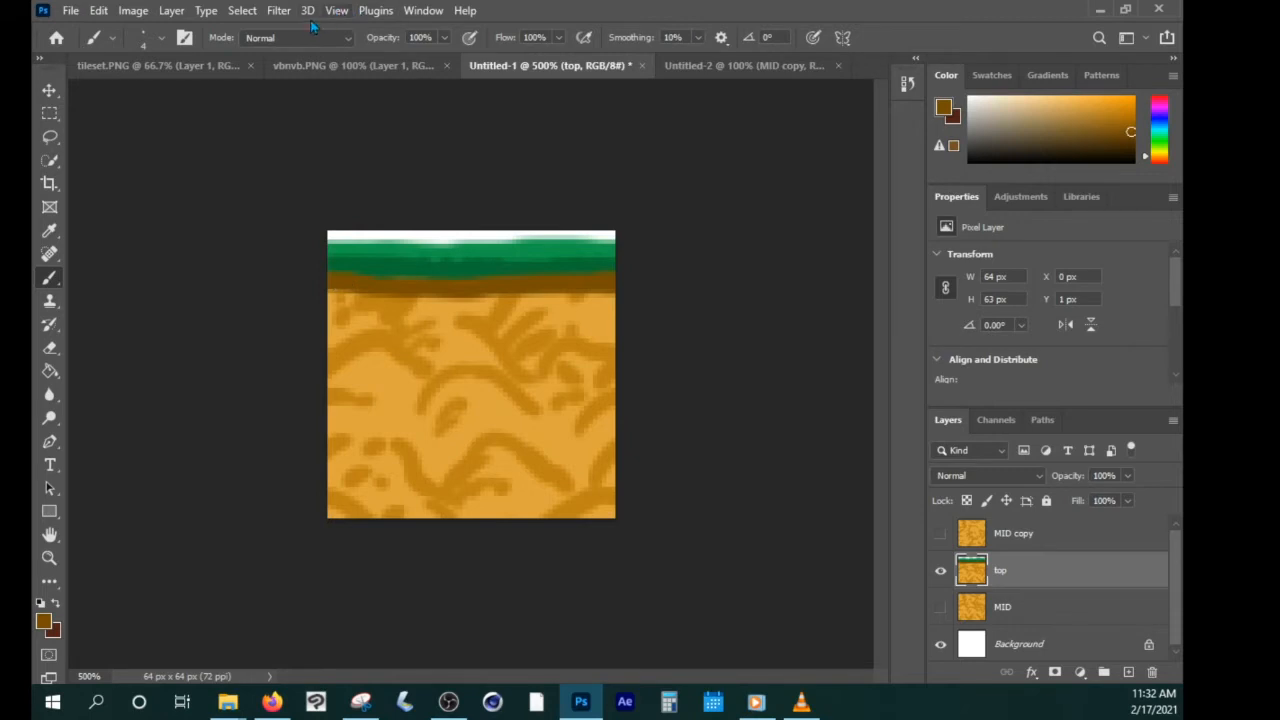
click(279, 10)
mouse_move(312, 395)
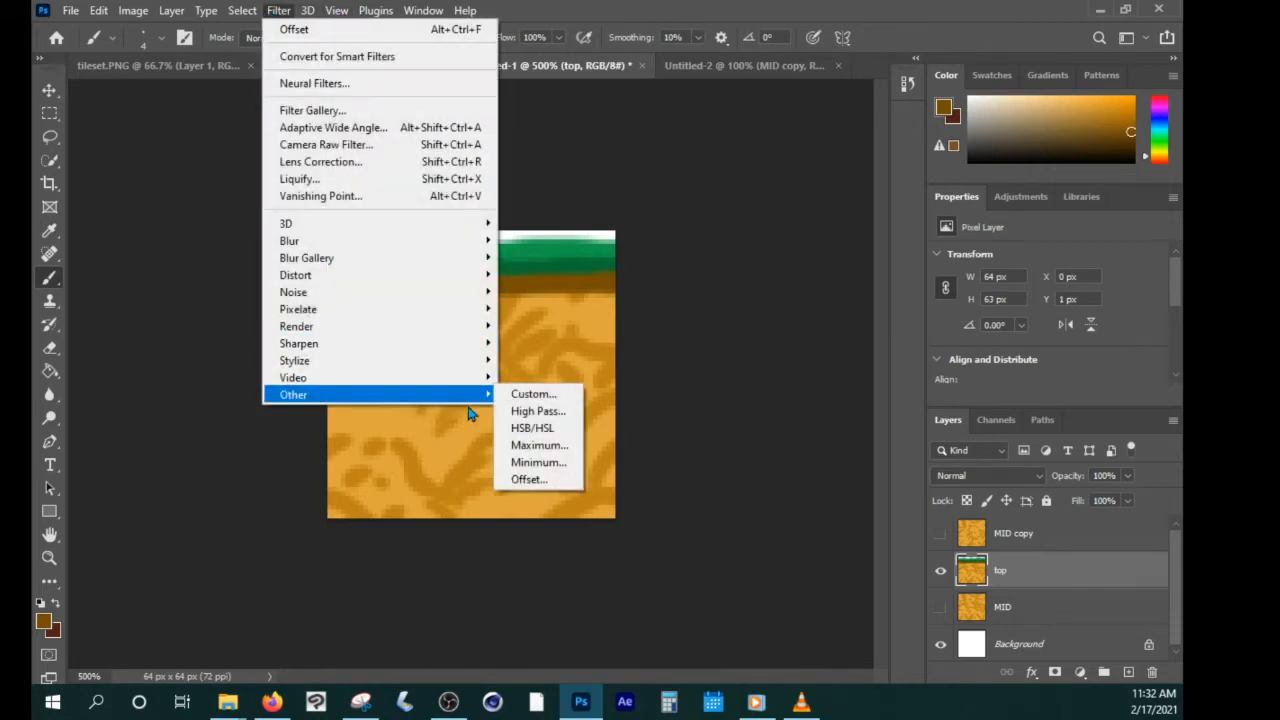
click(514, 482)
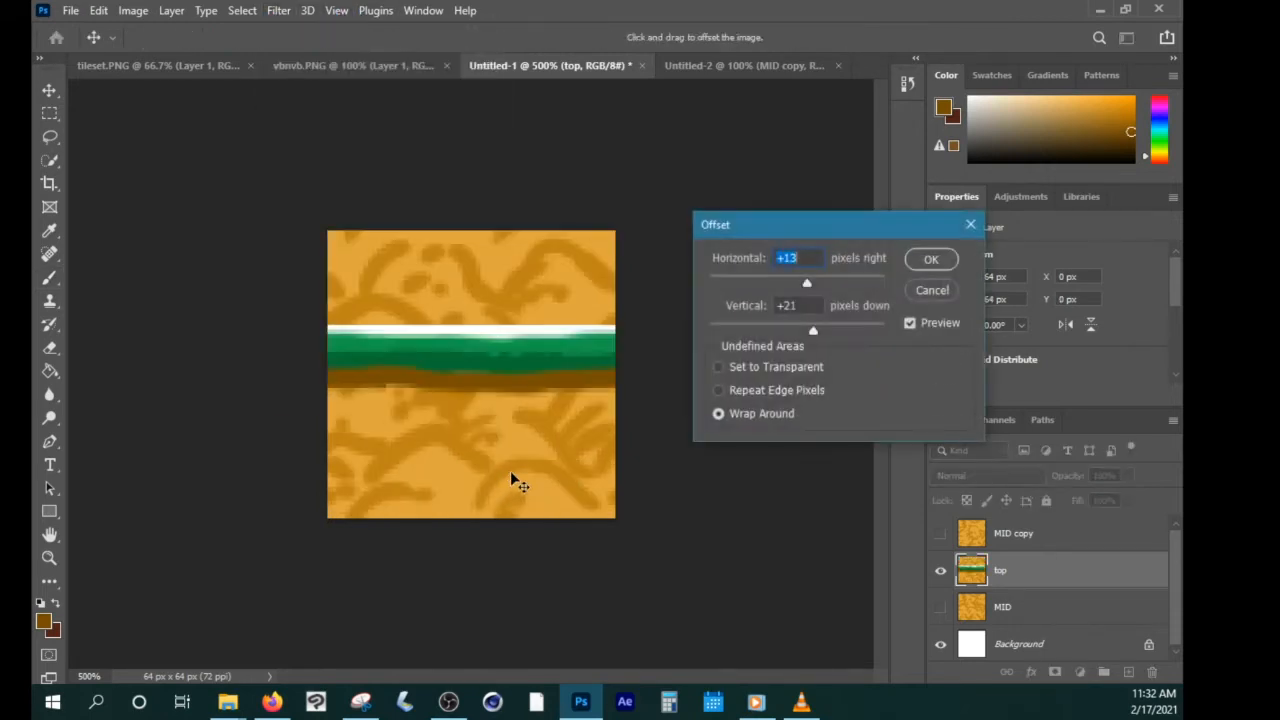
click(814, 305)
text(0)
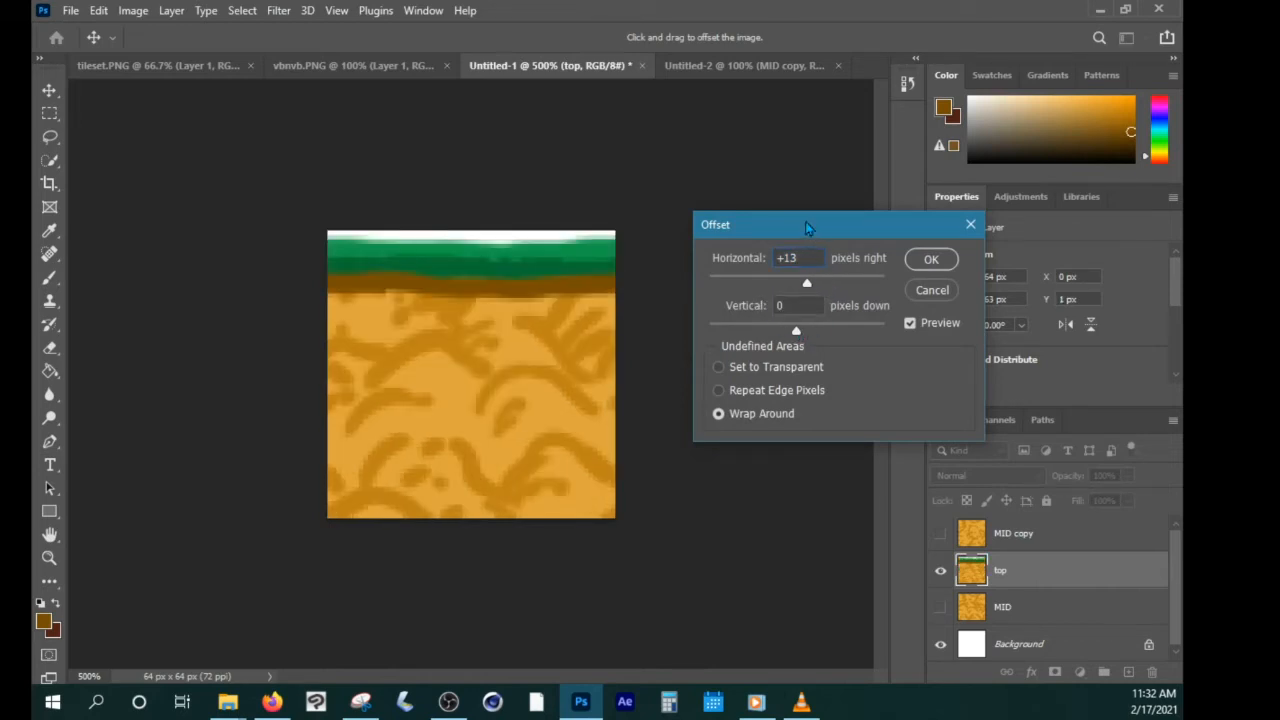
drag(805, 221, 875, 201)
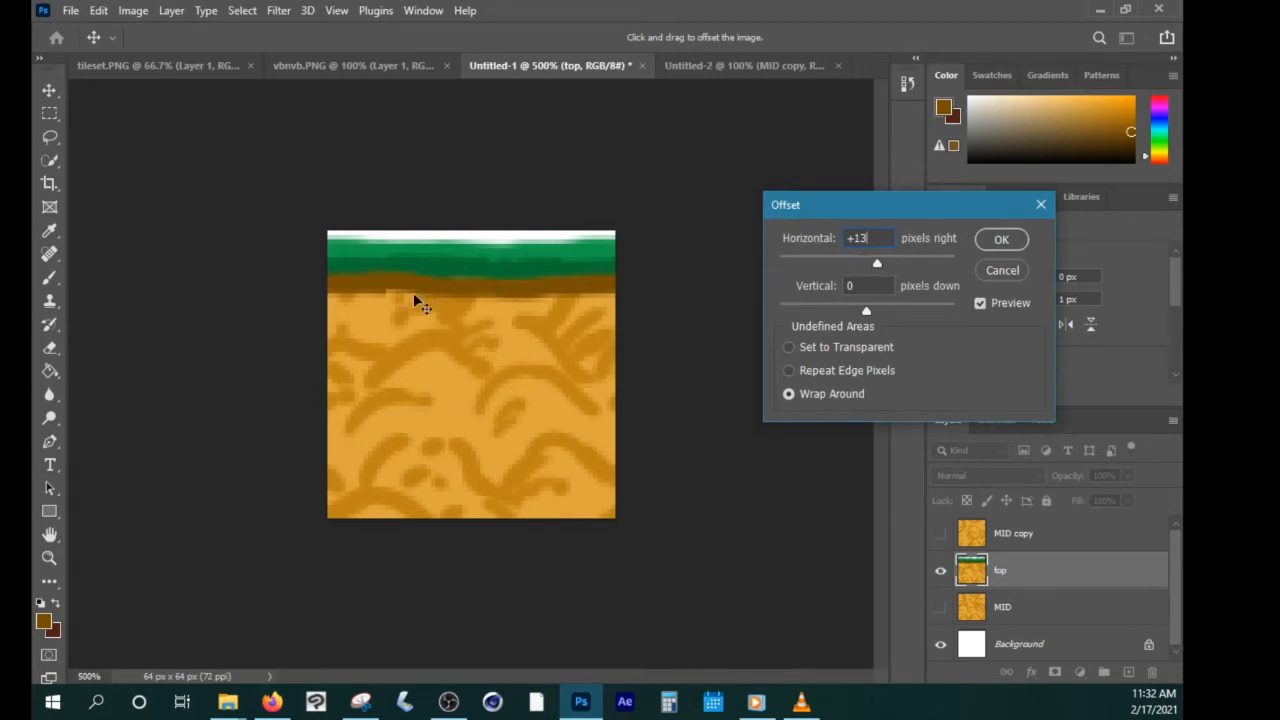
click(990, 241)
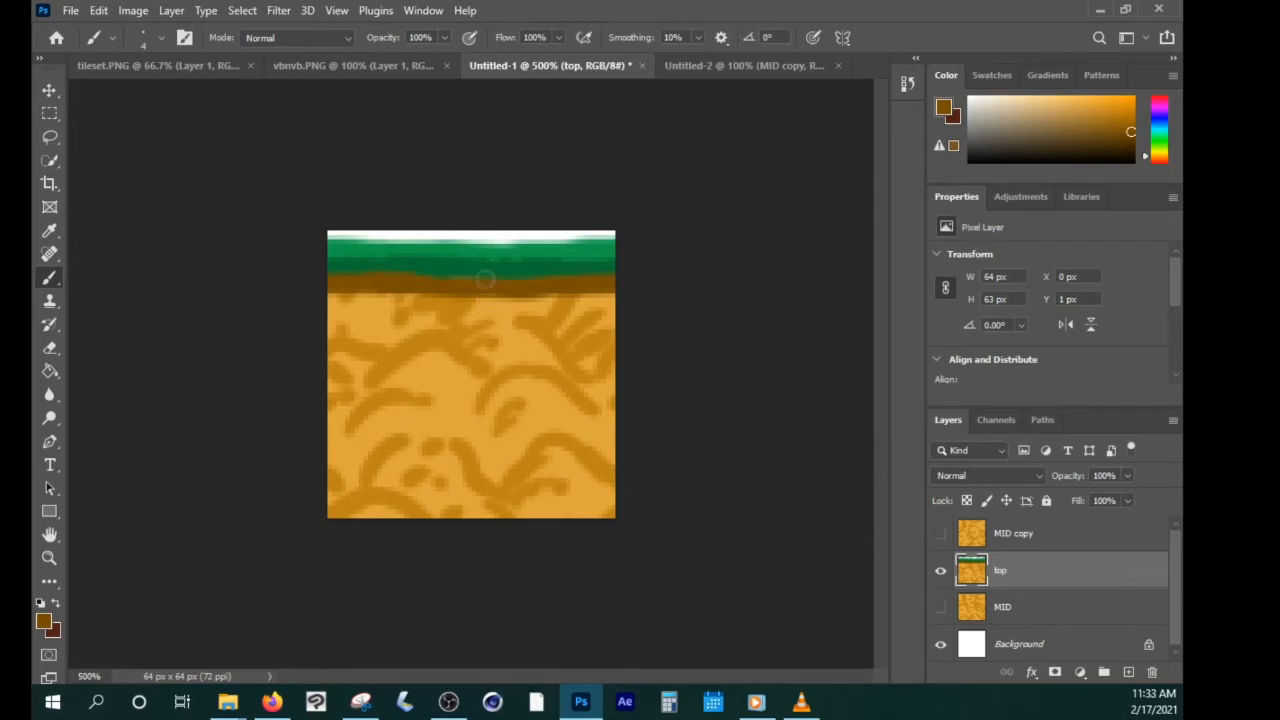
Sample the lighter green from the grass and brush over the upper part of the grass band to even it out.
alt+click(488, 266)
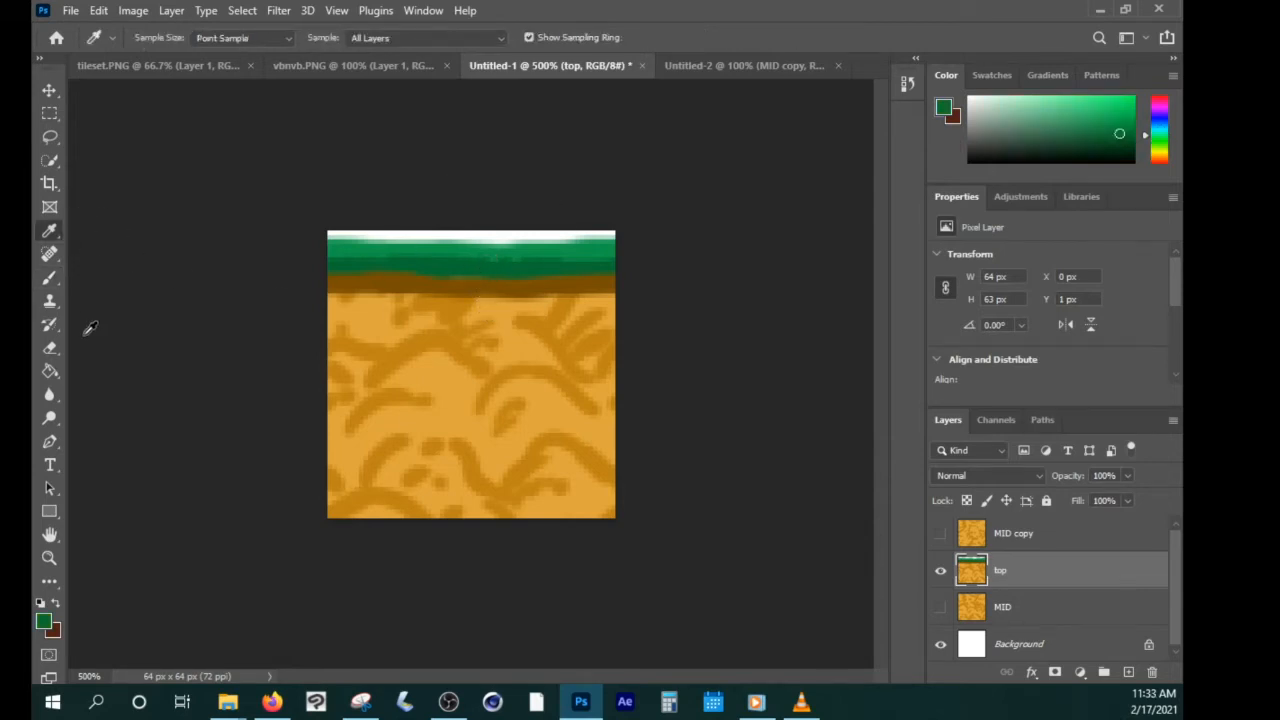
click(49, 277)
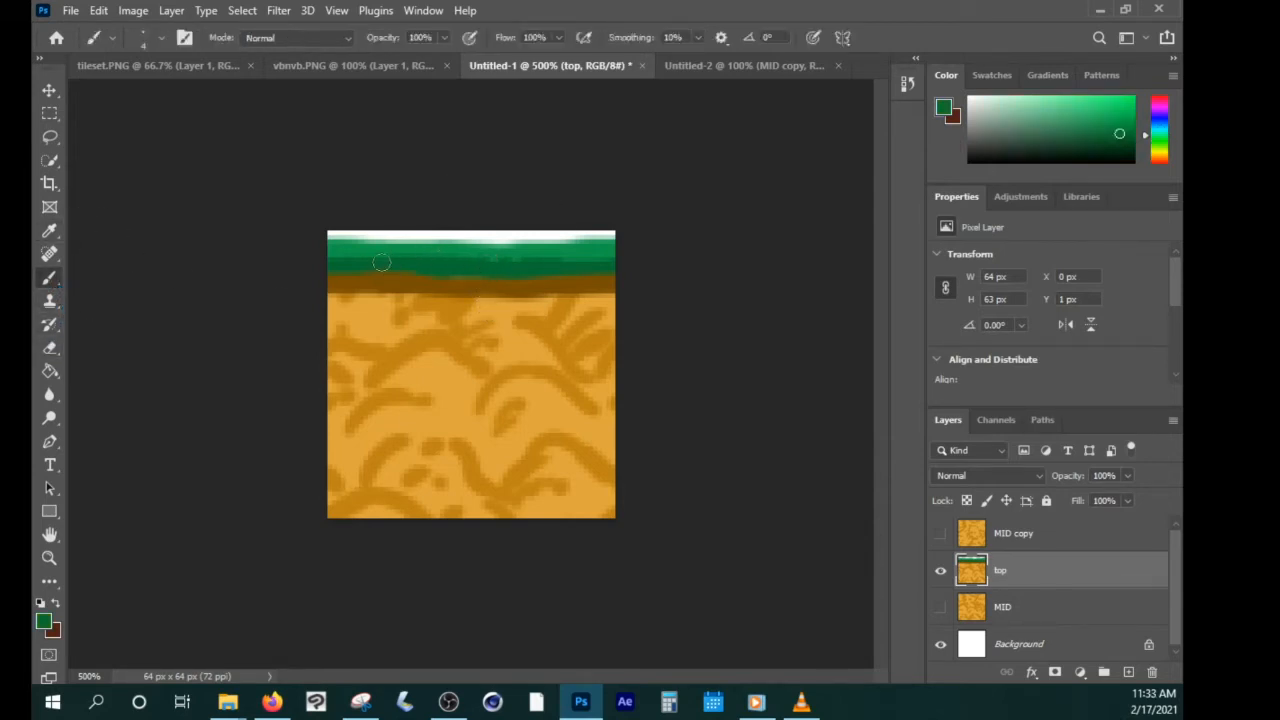
key(i)
click(501, 247)
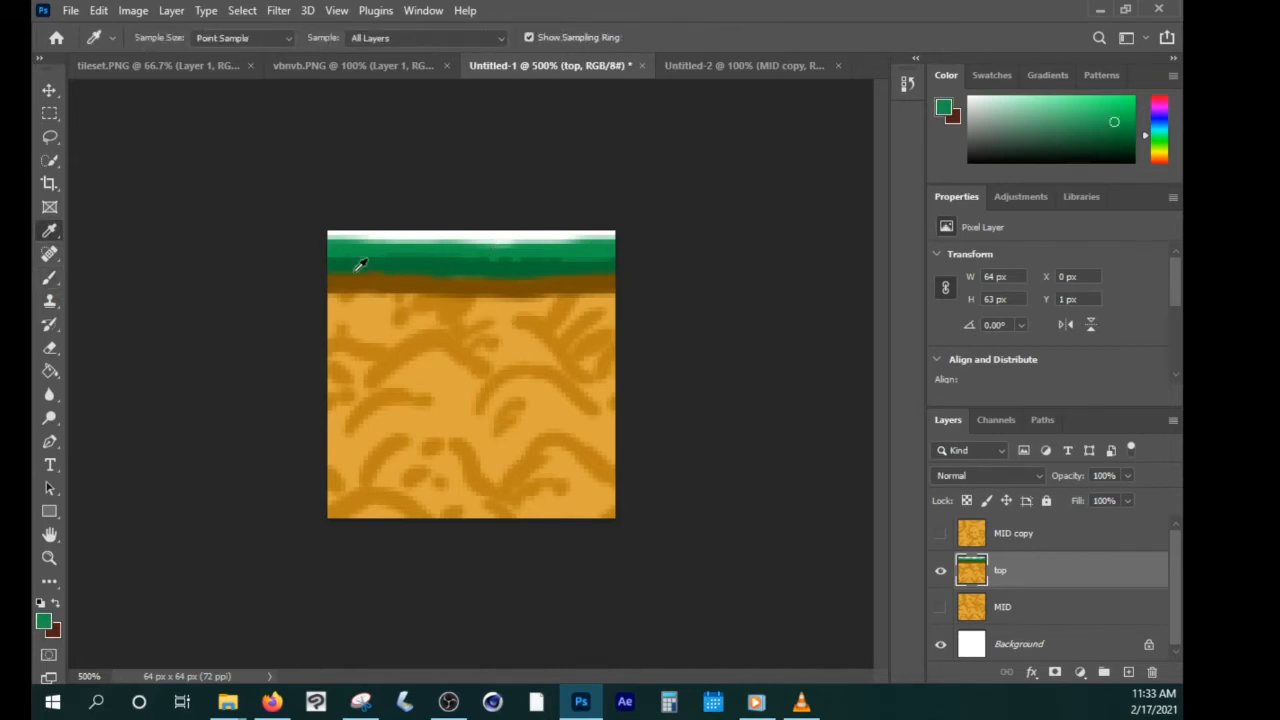
click(49, 277)
drag(409, 249, 506, 244)
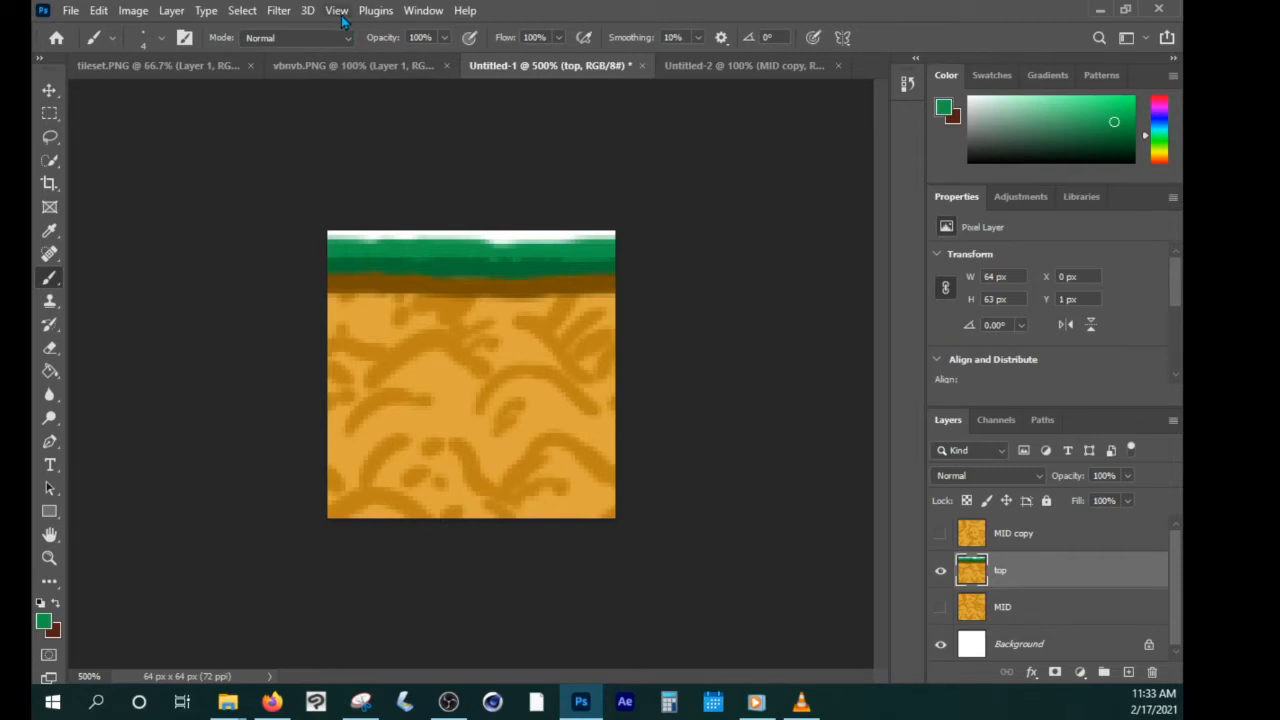
Offset the top layer by -13 px horizontally and 0 px vertically with wrap-around.
click(284, 12)
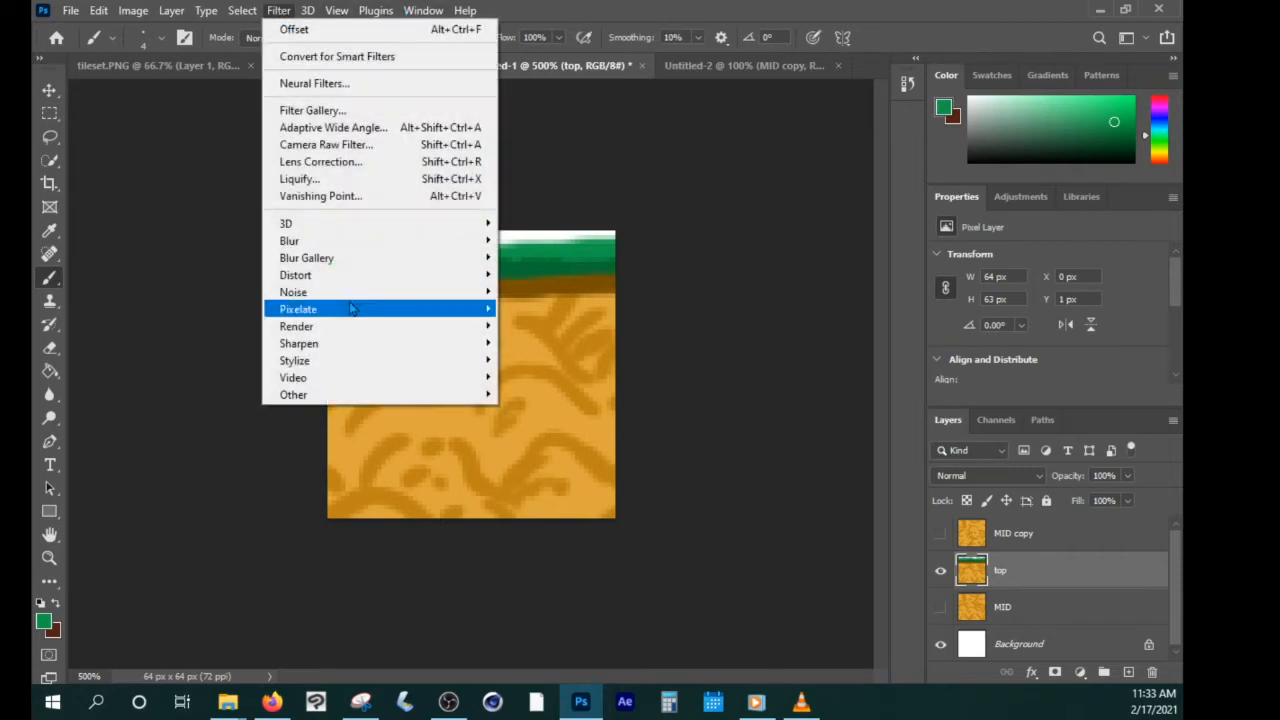
mouse_move(388, 394)
click(531, 482)
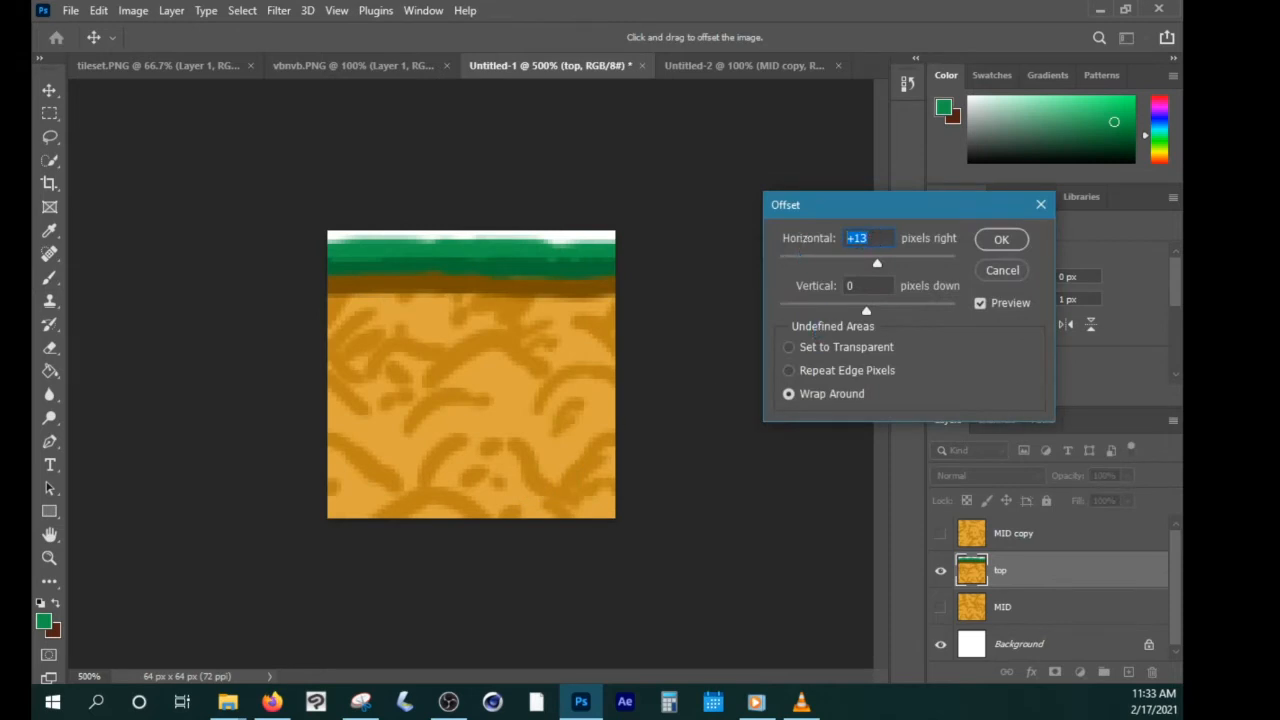
text(-13)
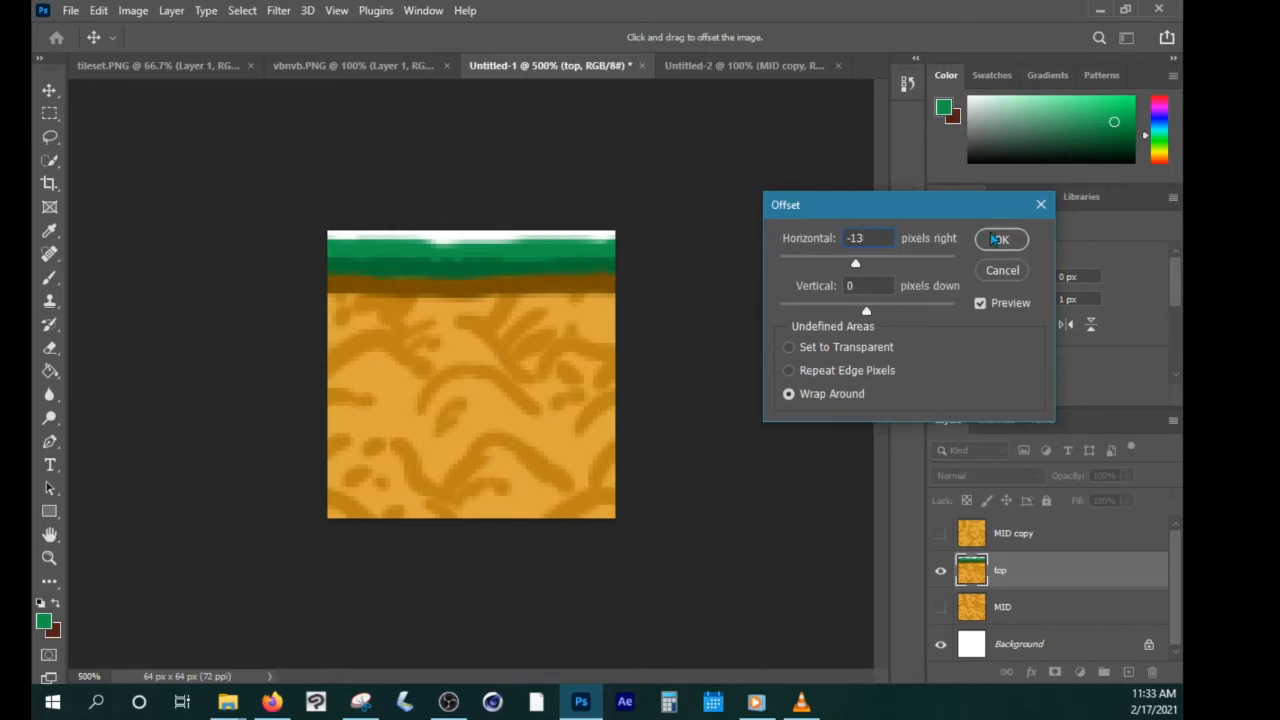
click(1001, 239)
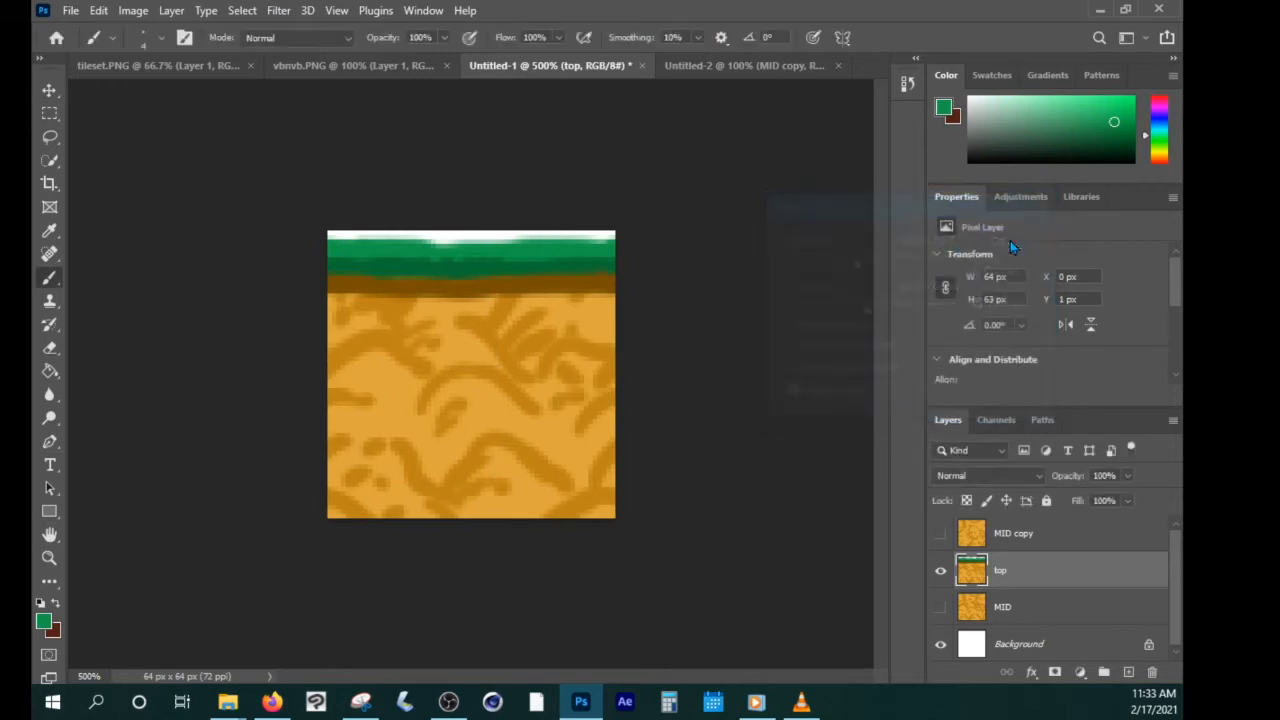
Place the top tile above the first column of the dirt block in Untitled-2 and duplicate it twice to form a three-tile grass row.
click(49, 90)
drag(480, 336, 449, 275)
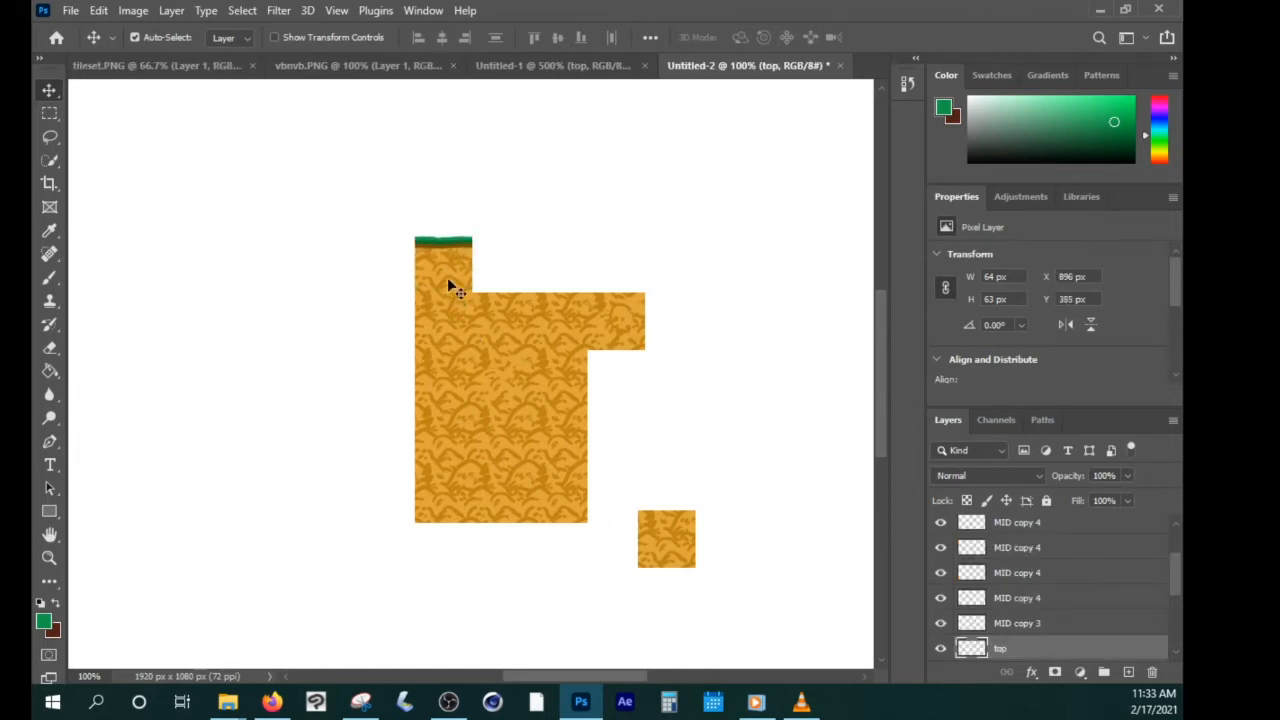
drag(449, 280, 566, 276)
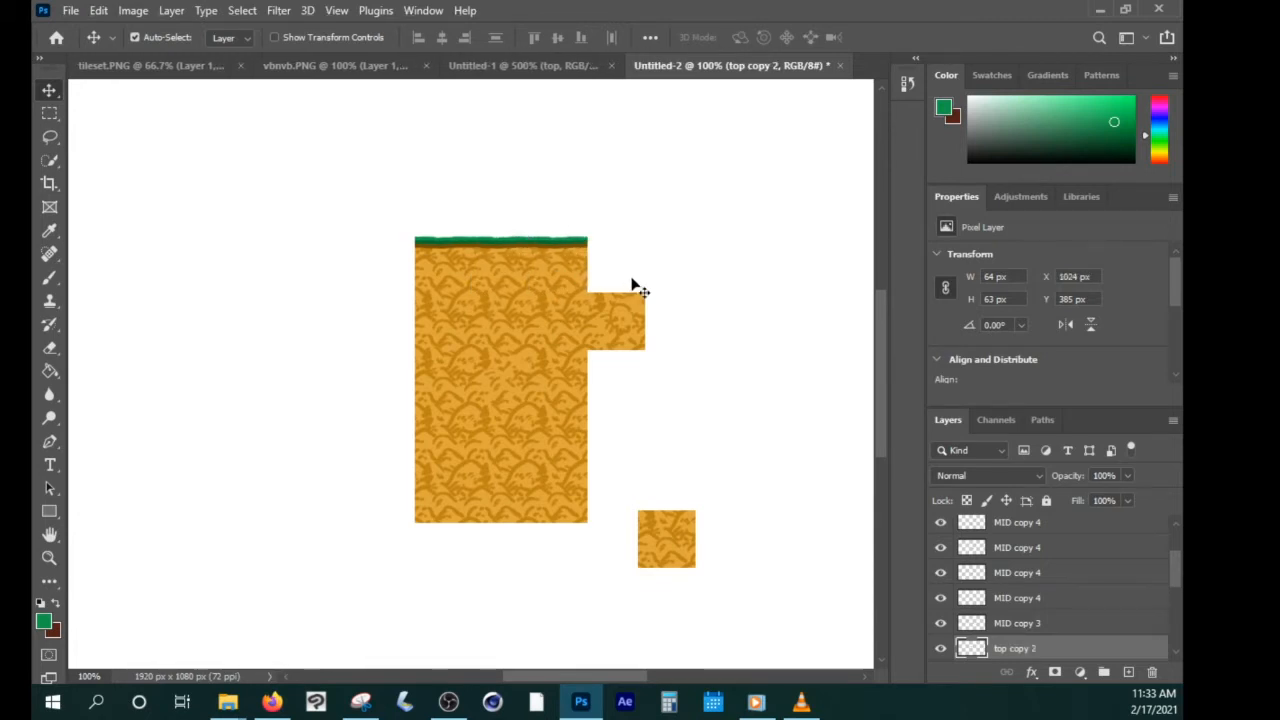
Hide the top layer in Untitled-1, then duplicate the MID layer and rename the duplicate "left".
click(520, 66)
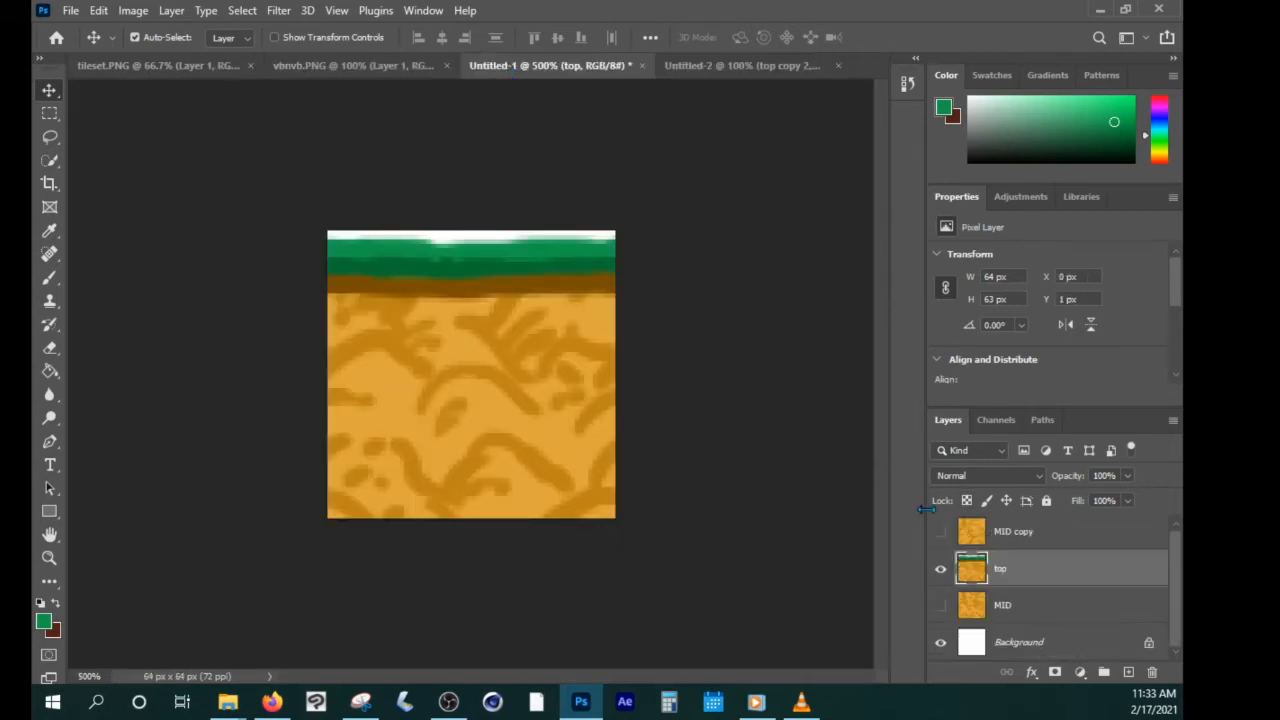
click(940, 570)
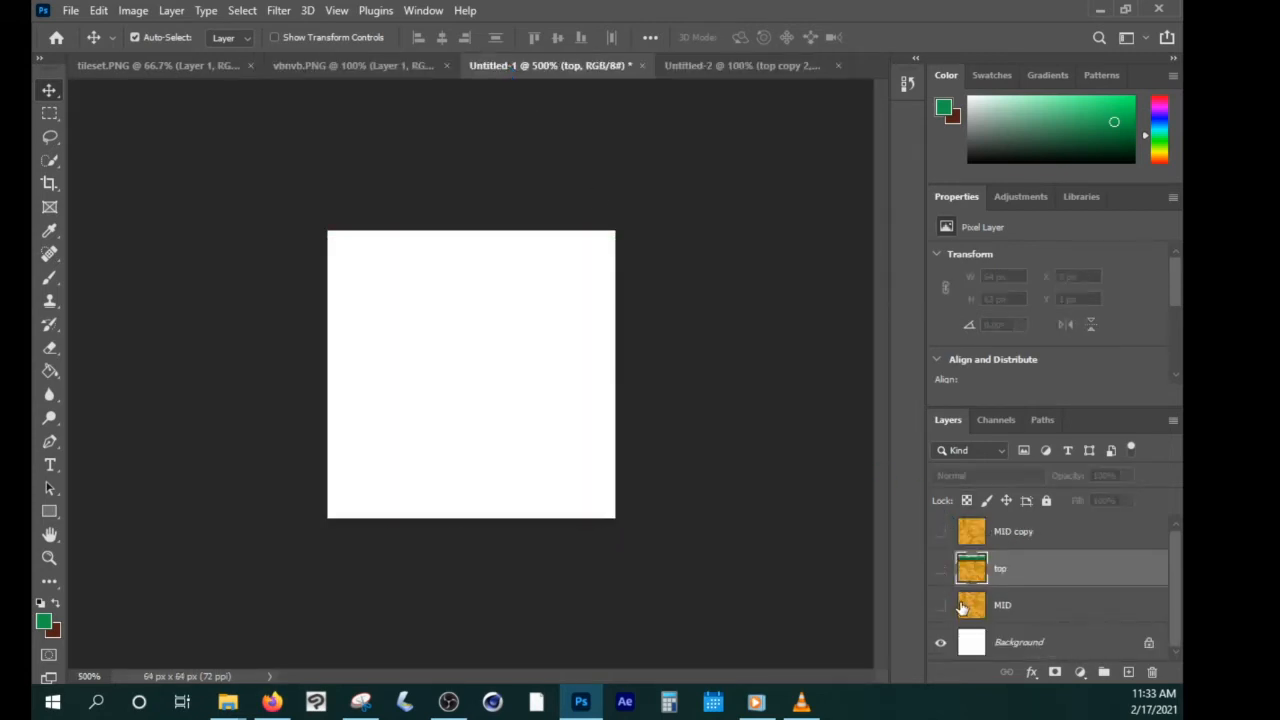
drag(1000, 612, 1129, 673)
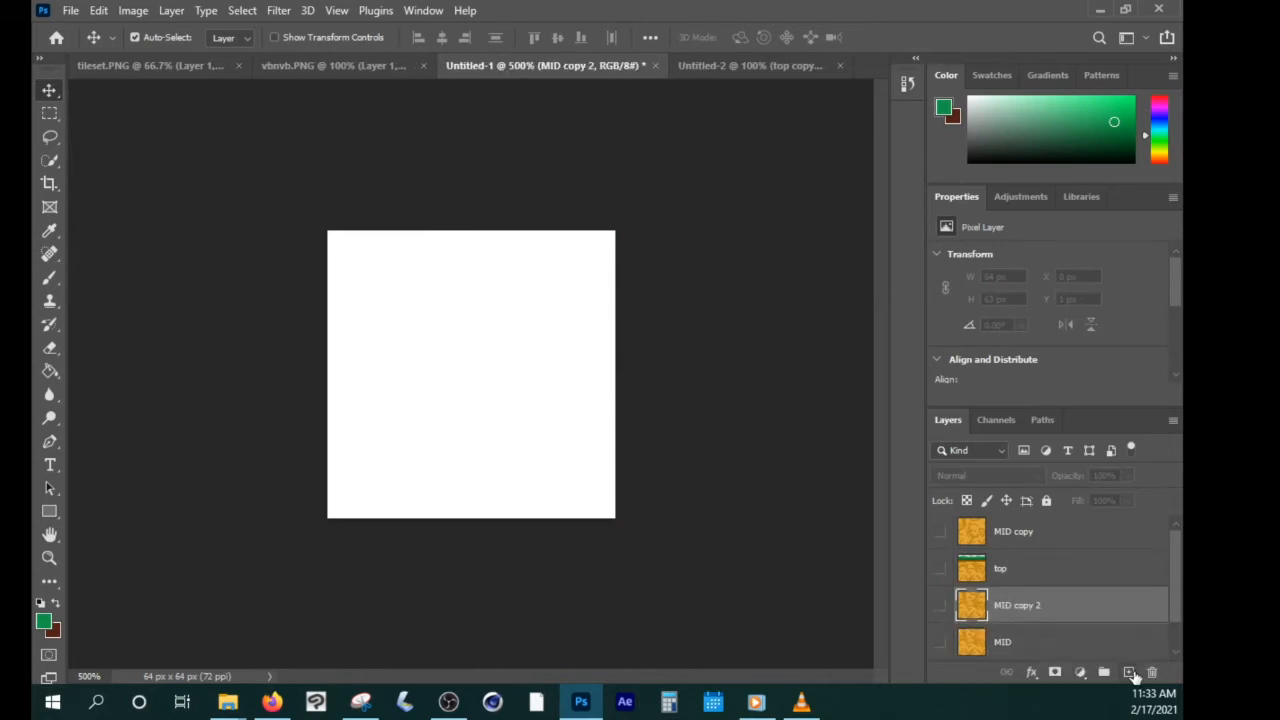
double_click(1018, 606)
key(BackSpace)
text(left)
click(955, 630)
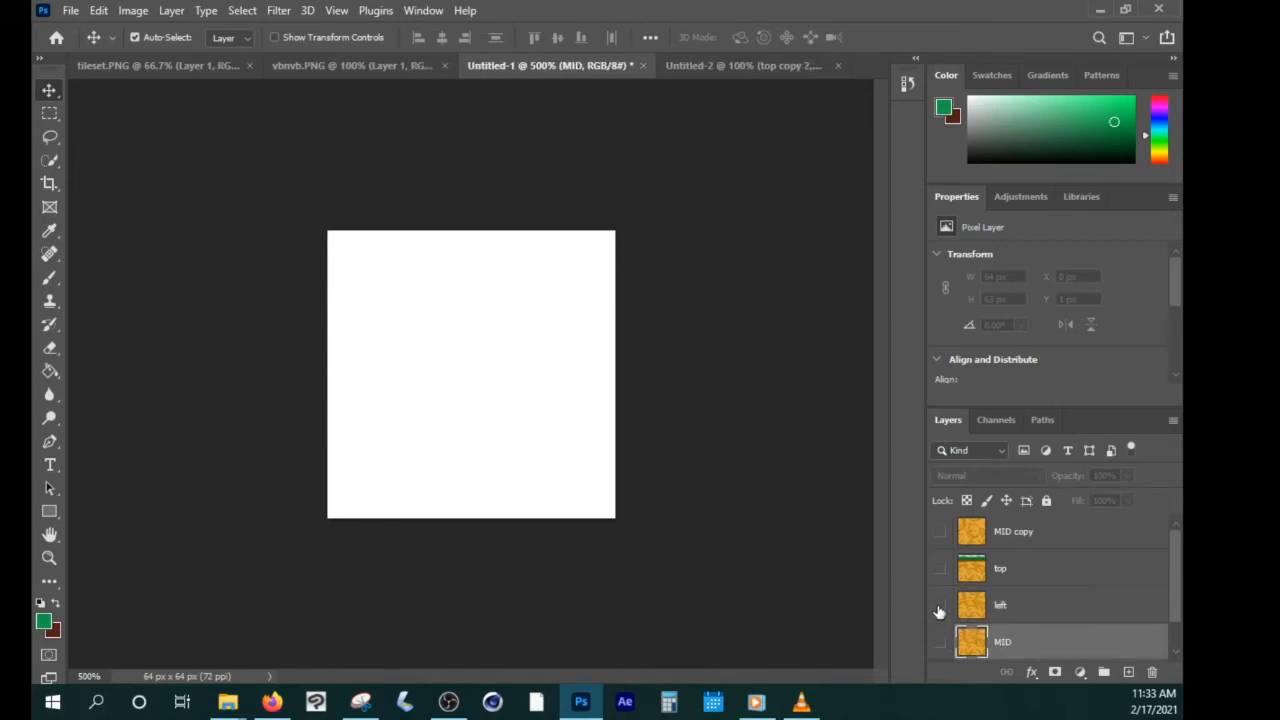
Show the left layer and erase a wavy strip along the tile's left edge with a 10 px eraser.
click(939, 611)
click(983, 606)
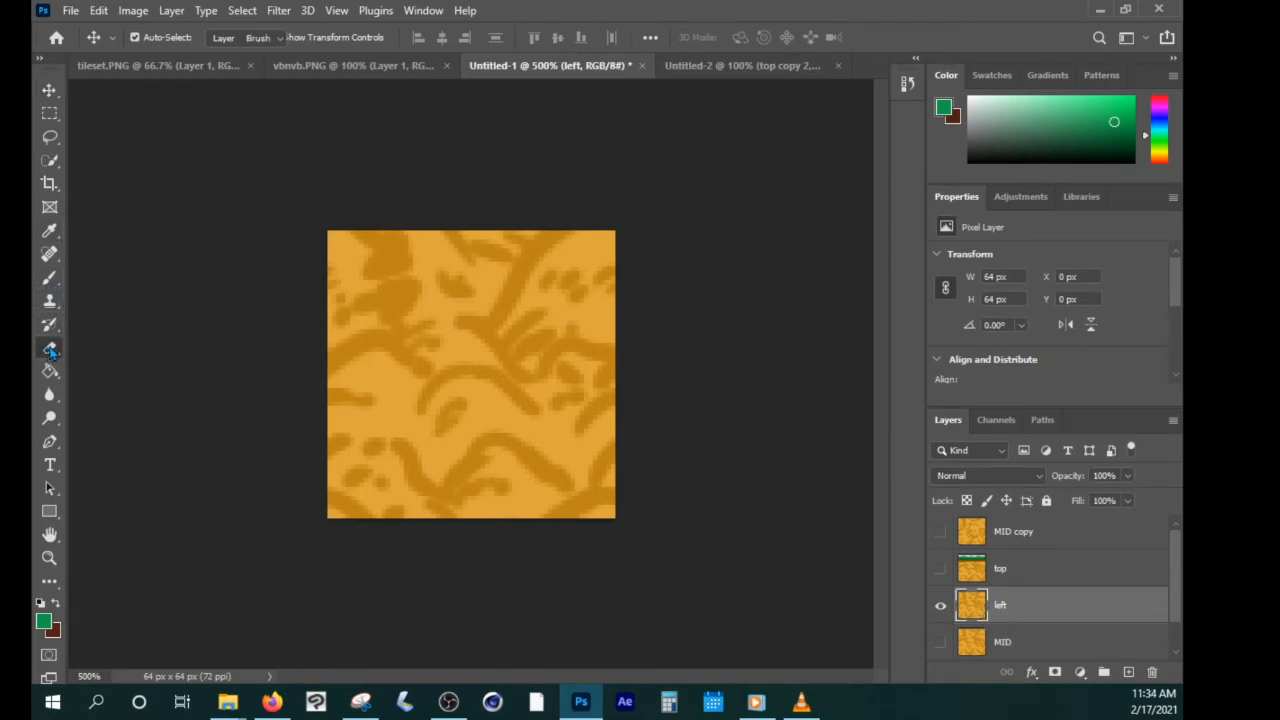
click(50, 349)
mouse_move(334, 232)
mouse_down()
mouse_move(324, 385)
mouse_move(345, 527)
mouse_move(327, 445)
mouse_move(337, 278)
mouse_move(329, 543)
mouse_up()
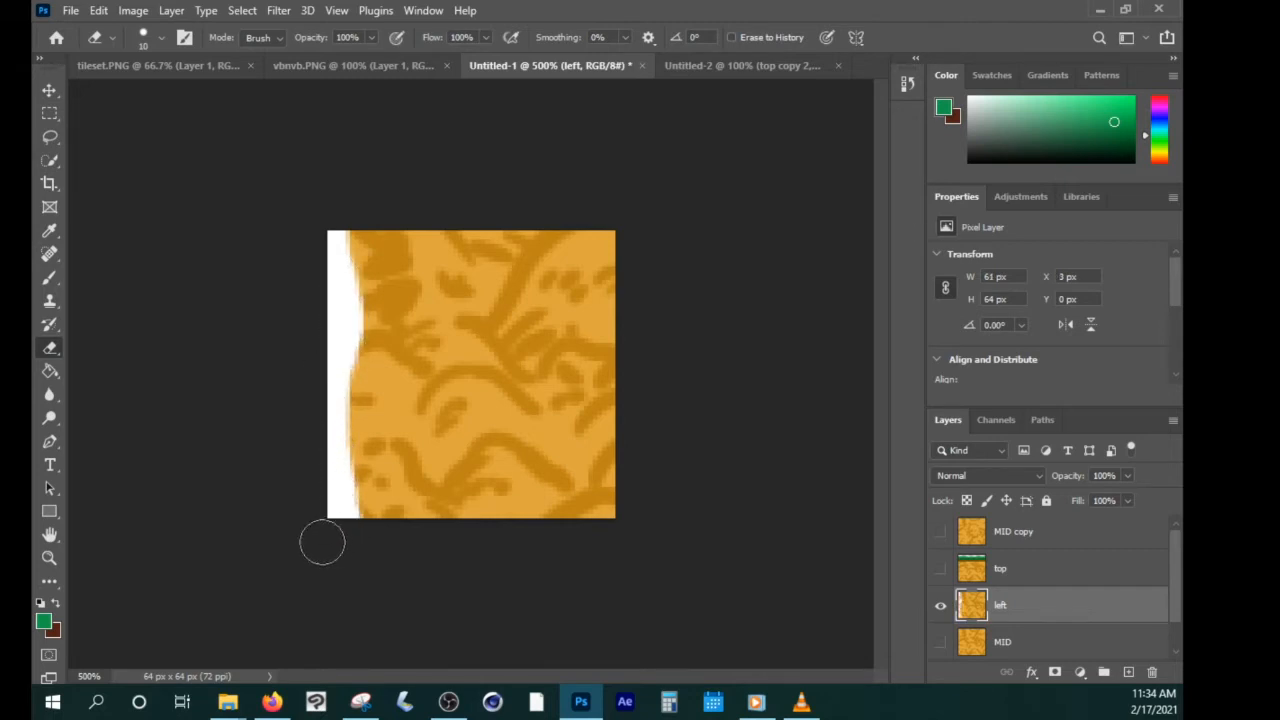
Offset the left layer by 0 px horizontally and +18 px vertically with wrap-around, and smooth the seam in the edge with the eraser.
click(376, 10)
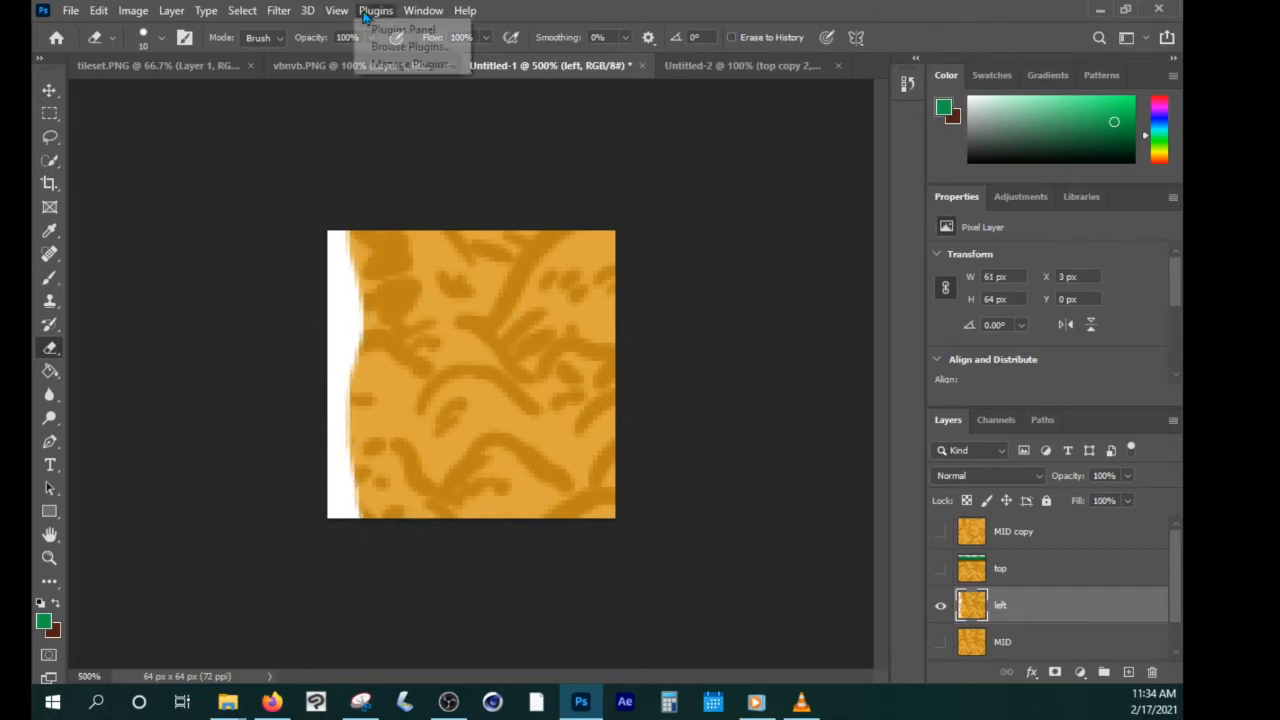
mouse_move(278, 10)
mouse_move(310, 394)
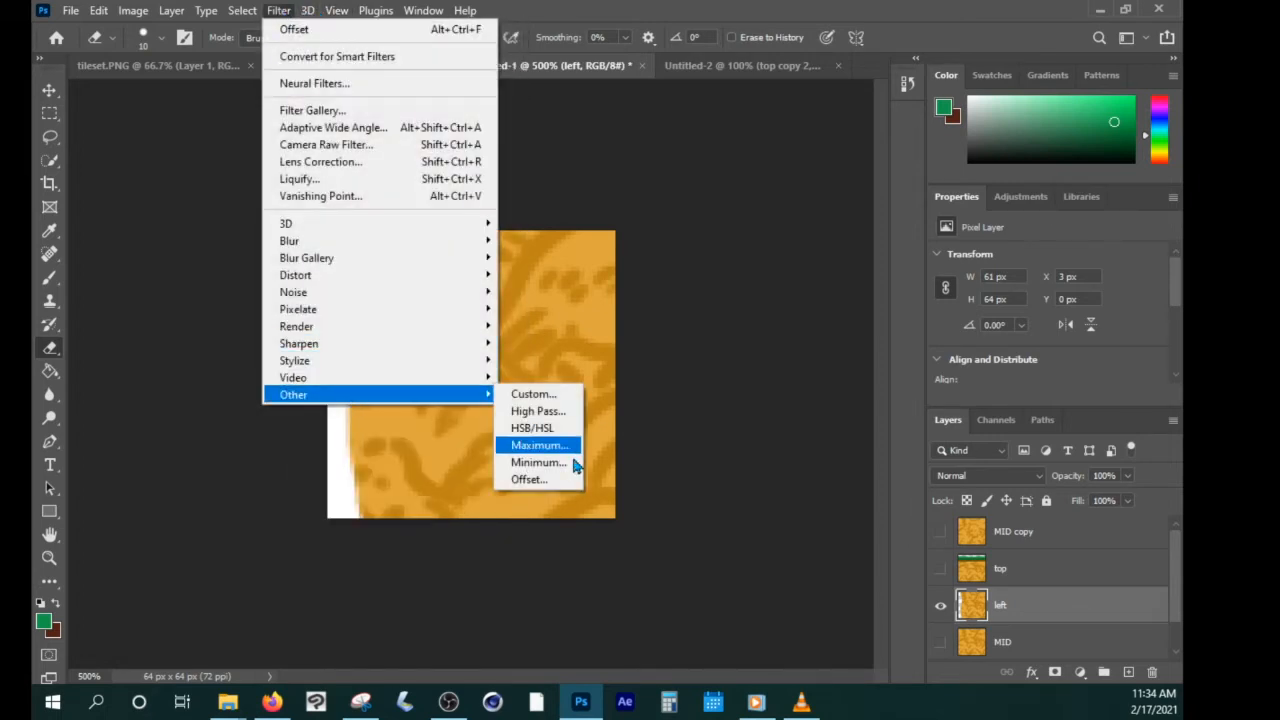
click(546, 480)
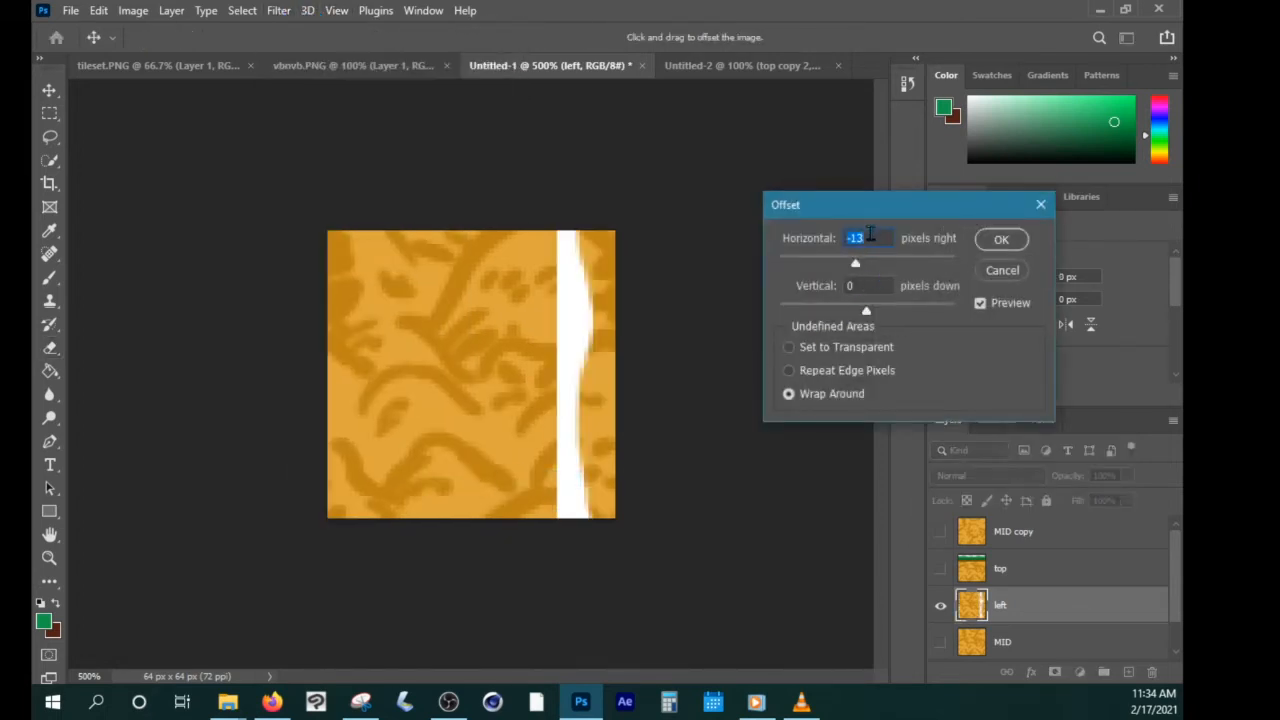
text(0)
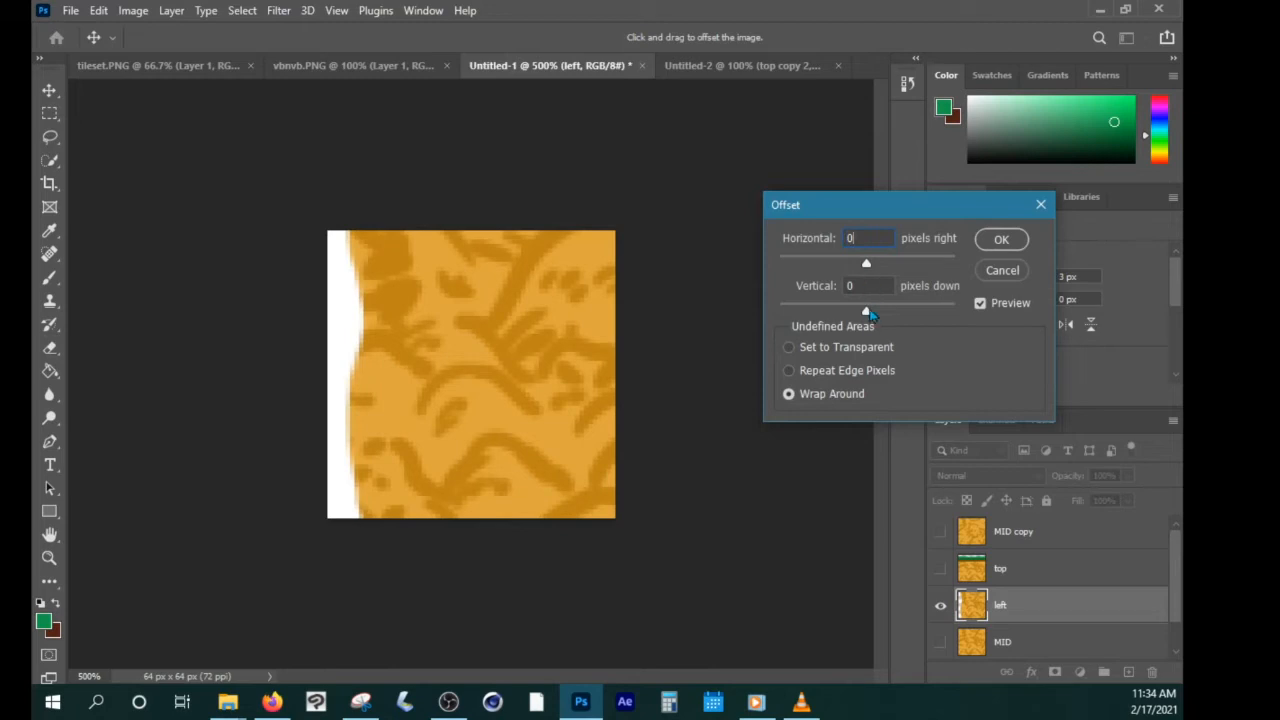
drag(869, 314, 885, 314)
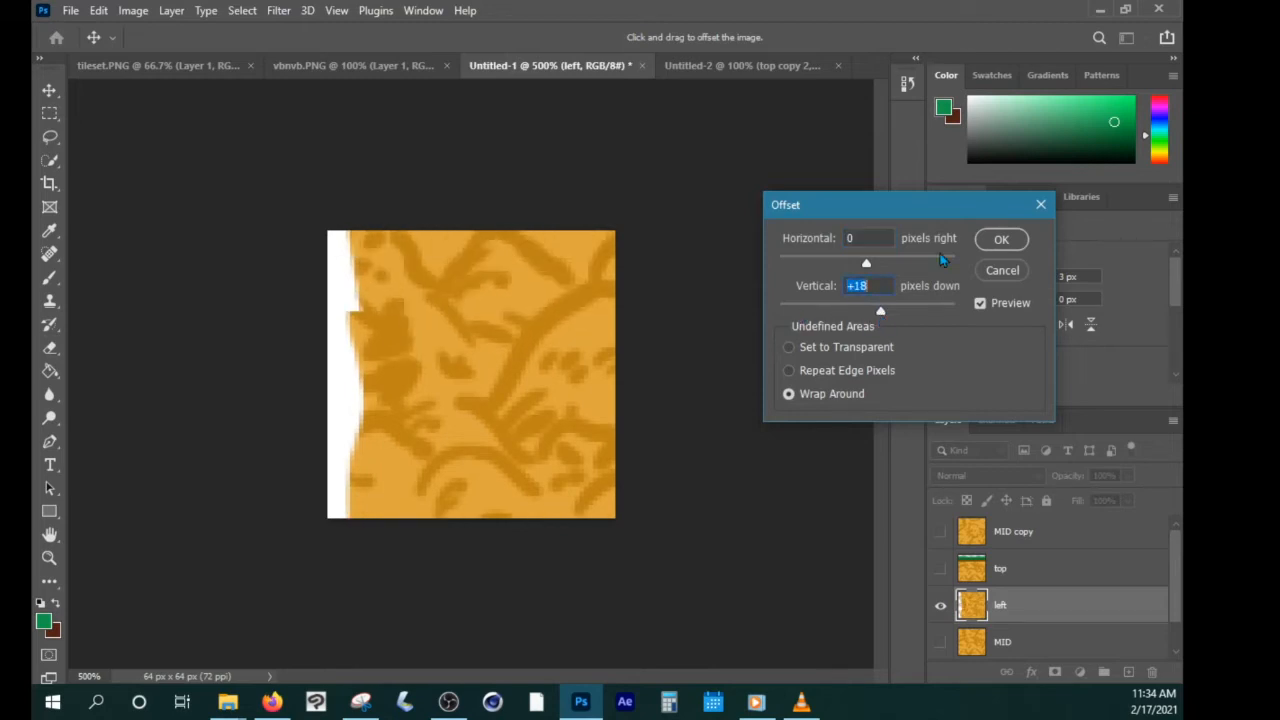
click(991, 239)
key(e)
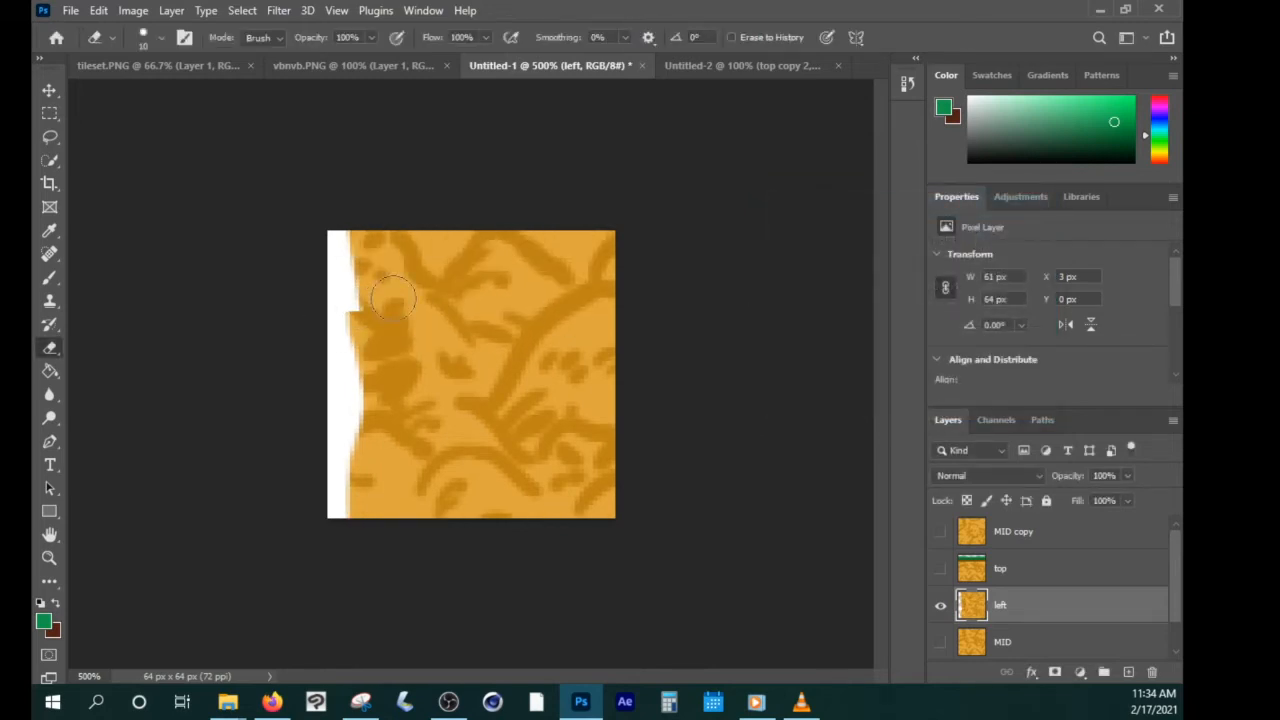
mouse_move(389, 348)
mouse_down()
mouse_move(350, 298)
mouse_move(354, 352)
mouse_move(346, 300)
mouse_move(364, 355)
mouse_move(346, 380)
mouse_up()
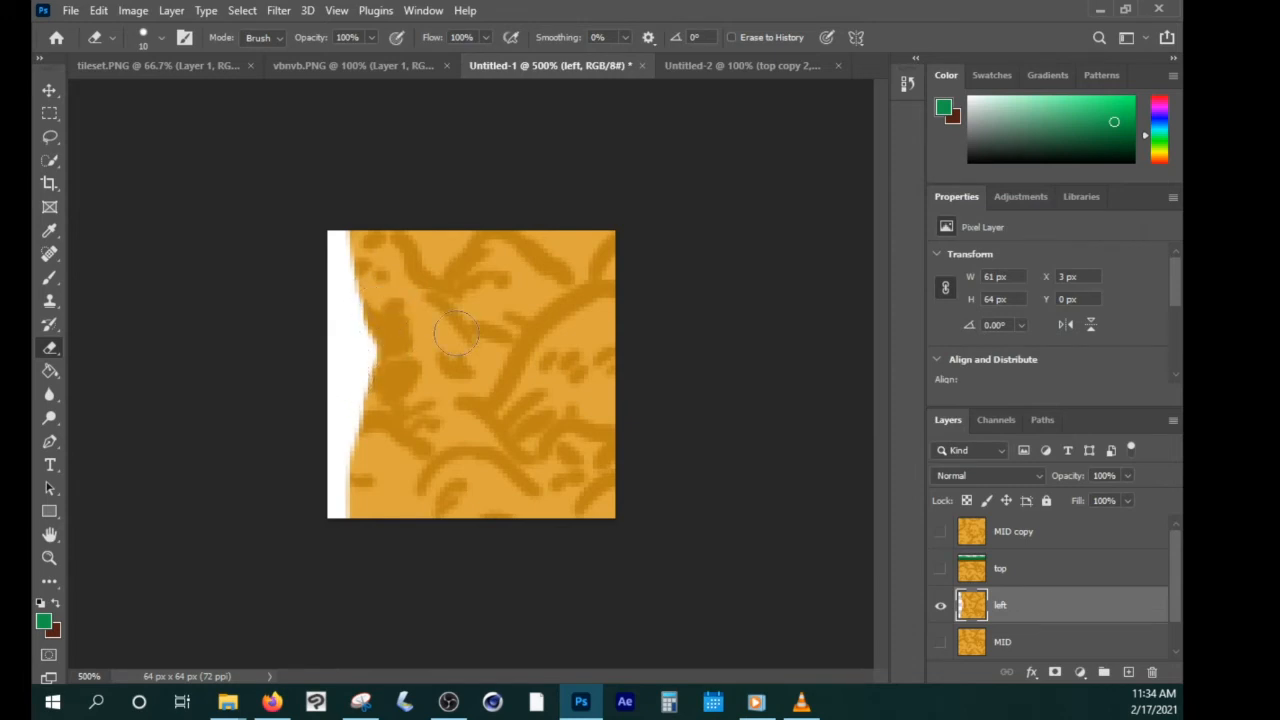
Offset the left layer by 0 px horizontally and -18 px vertically with wrap-around.
click(280, 12)
mouse_move(375, 394)
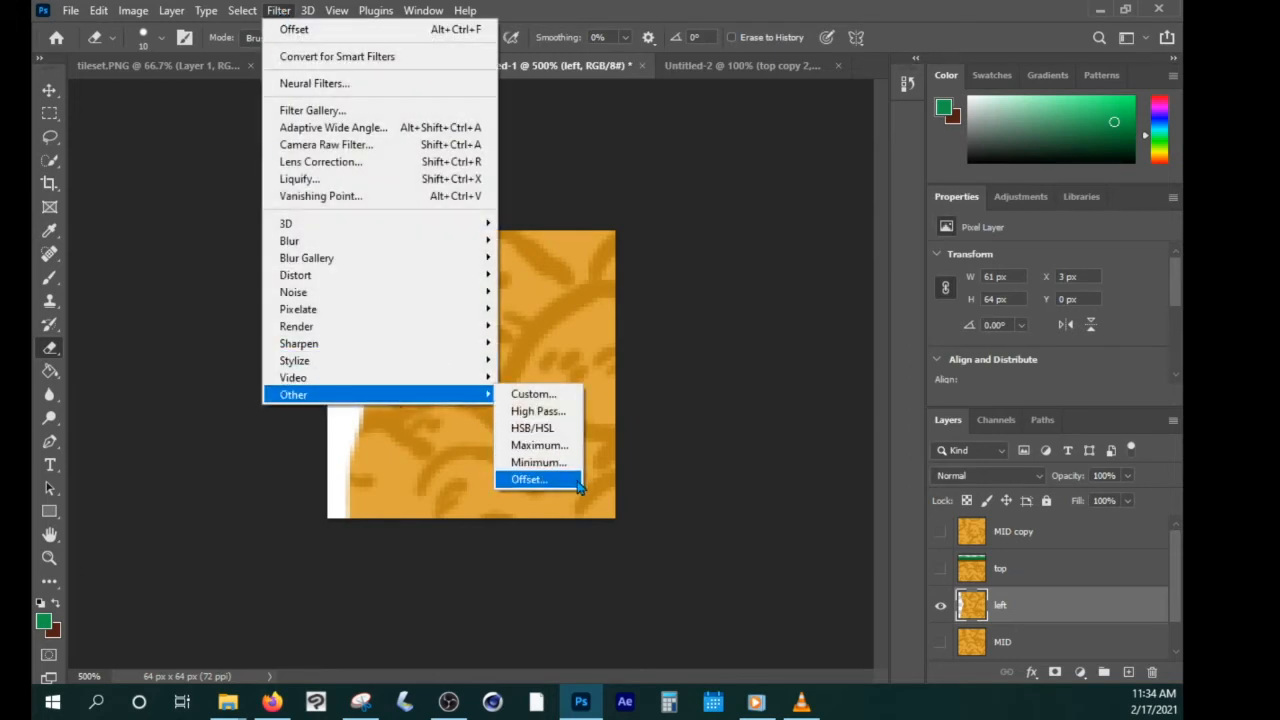
click(579, 480)
click(885, 285)
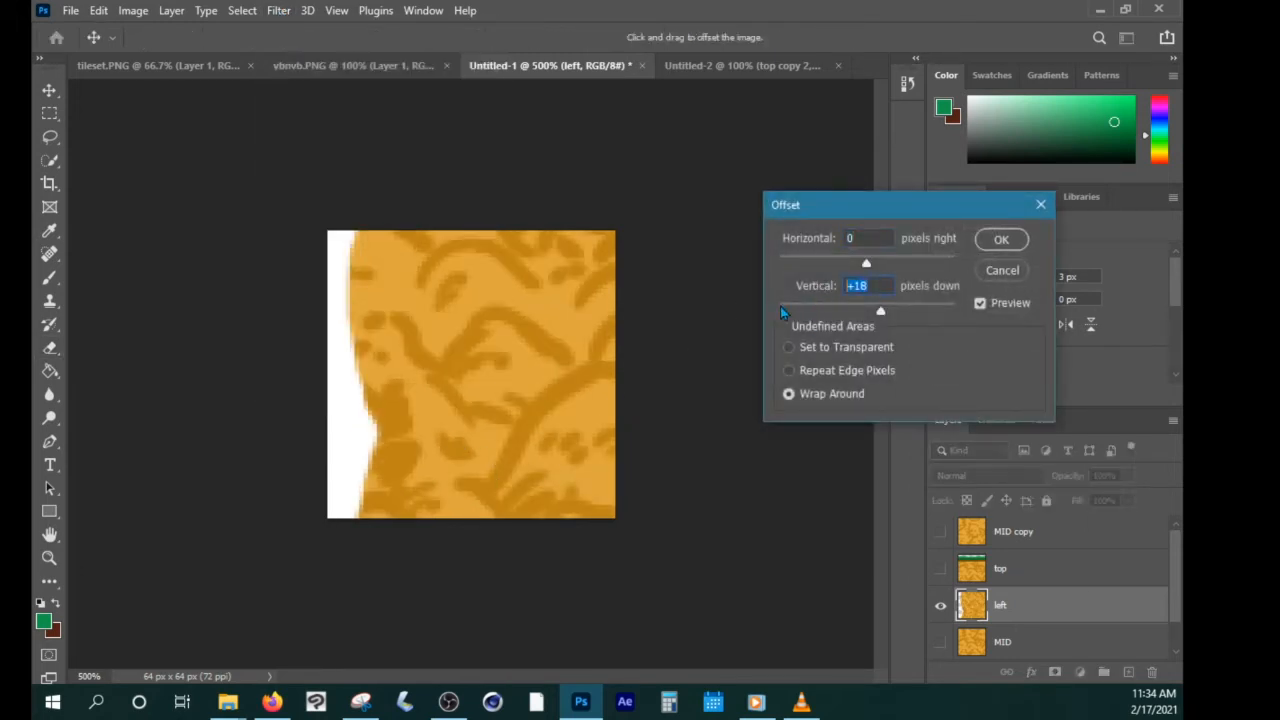
text(-18)
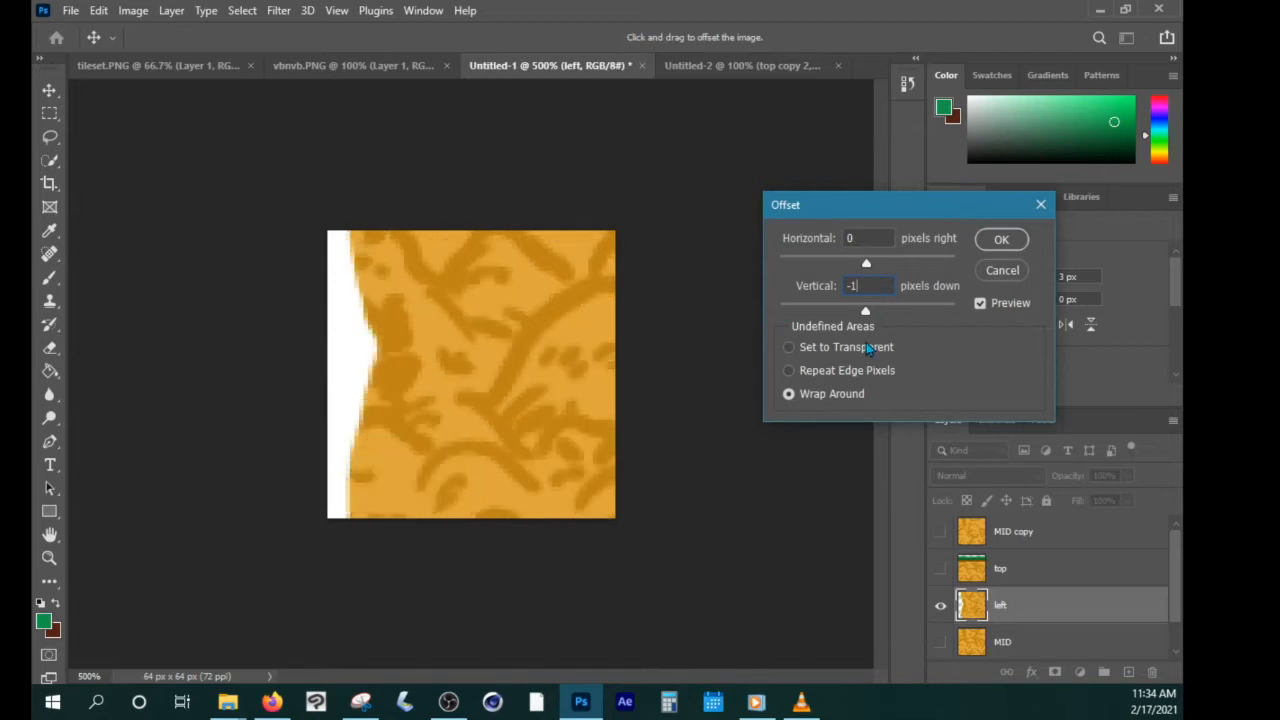
click(1001, 239)
Place the left tile in Untitled-2 against the left side of the dirt block, in the row below the grass tiles.
key(e)
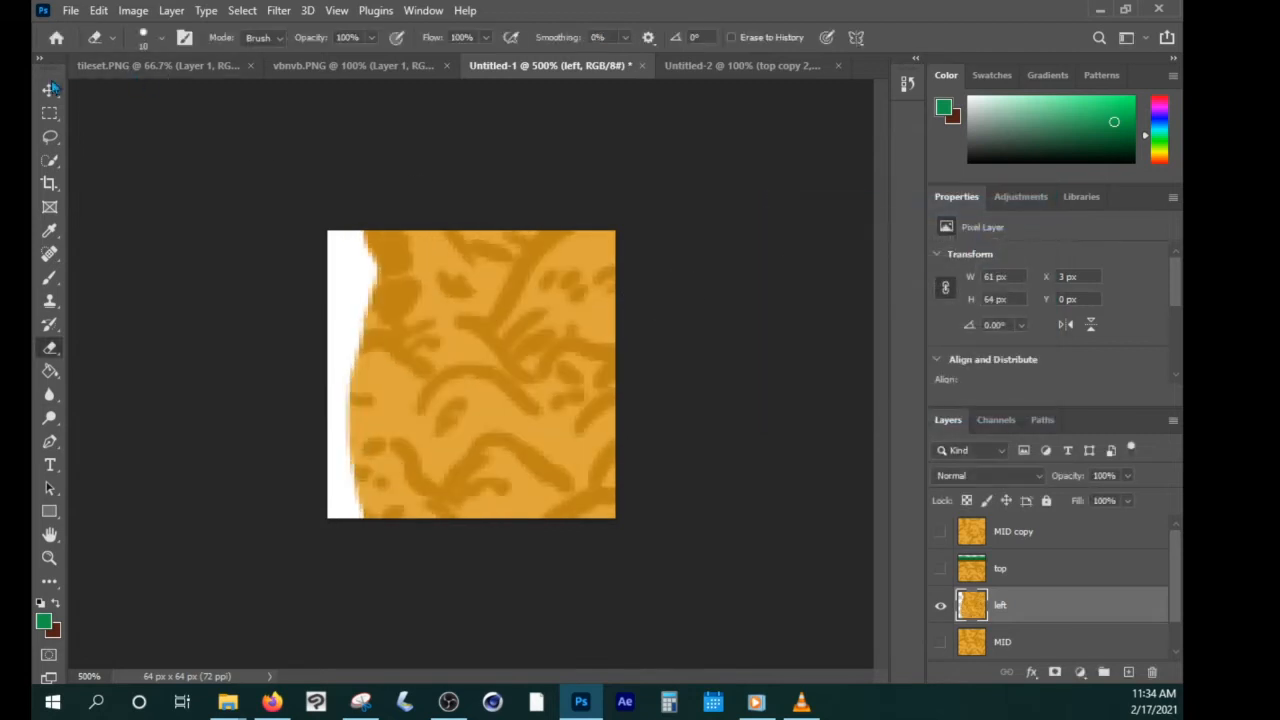
key(v)
mouse_move(430, 292)
mouse_down()
mouse_move(711, 171)
mouse_move(708, 74)
mouse_move(489, 215)
mouse_move(392, 336)
mouse_move(390, 270)
mouse_move(395, 334)
mouse_up()
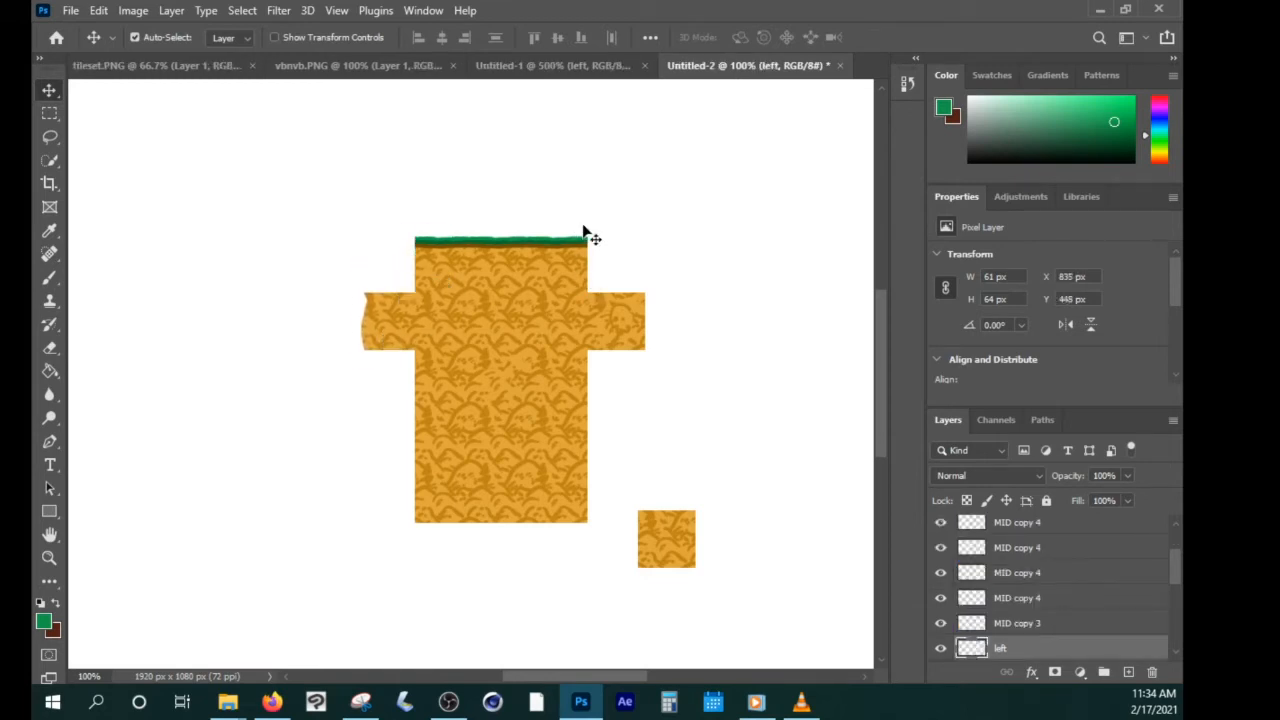
Turn on the Extras display in Untitled-2 so the grid overlays the tile arrangement.
click(336, 10)
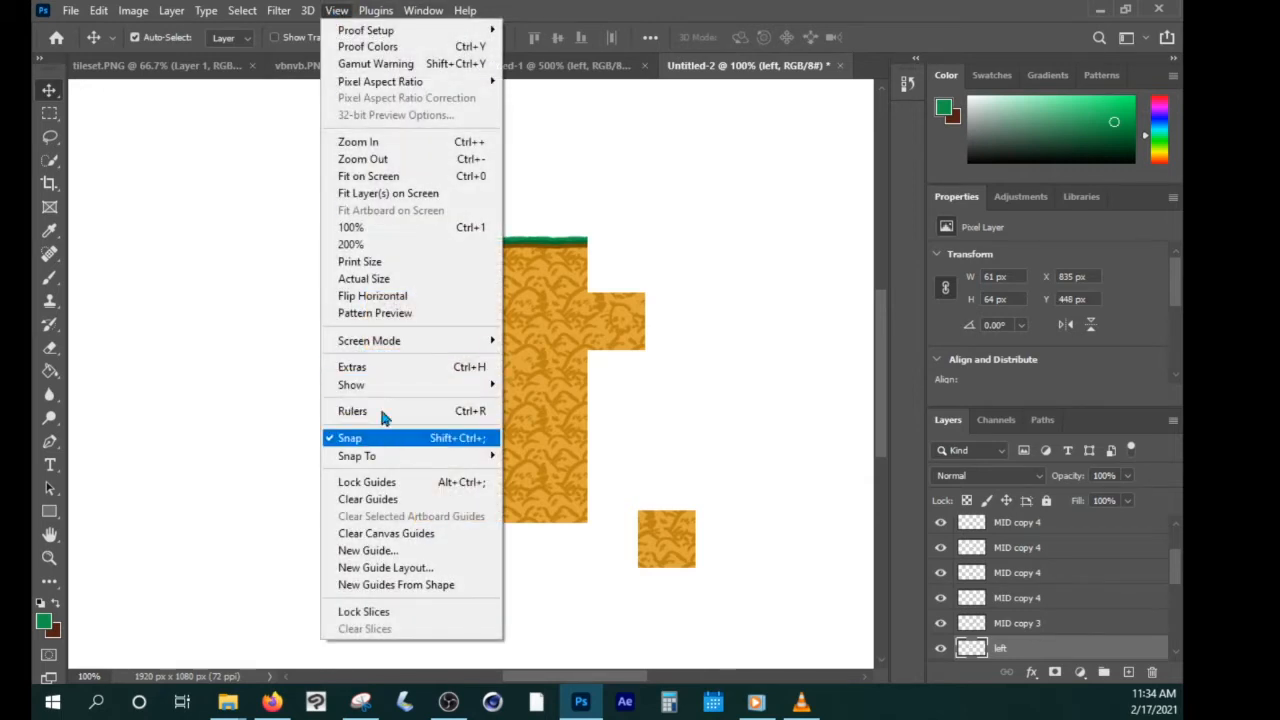
click(371, 367)
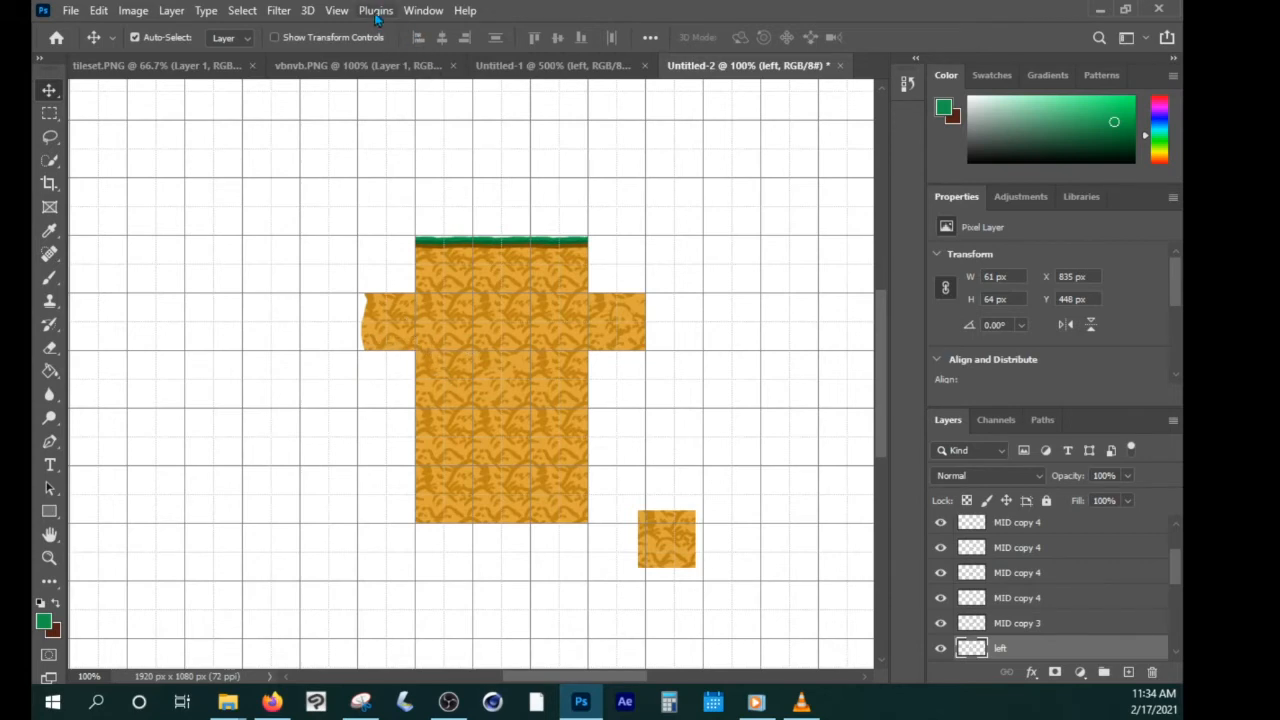
click(529, 66)
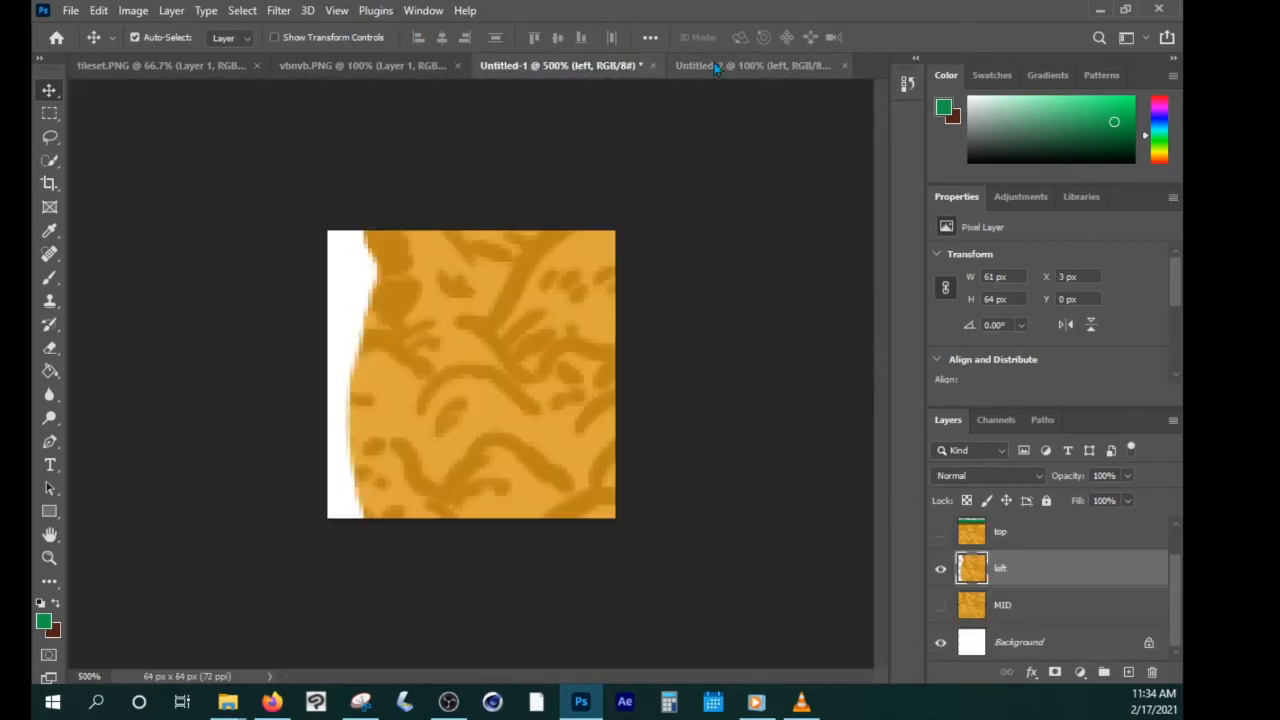
click(714, 64)
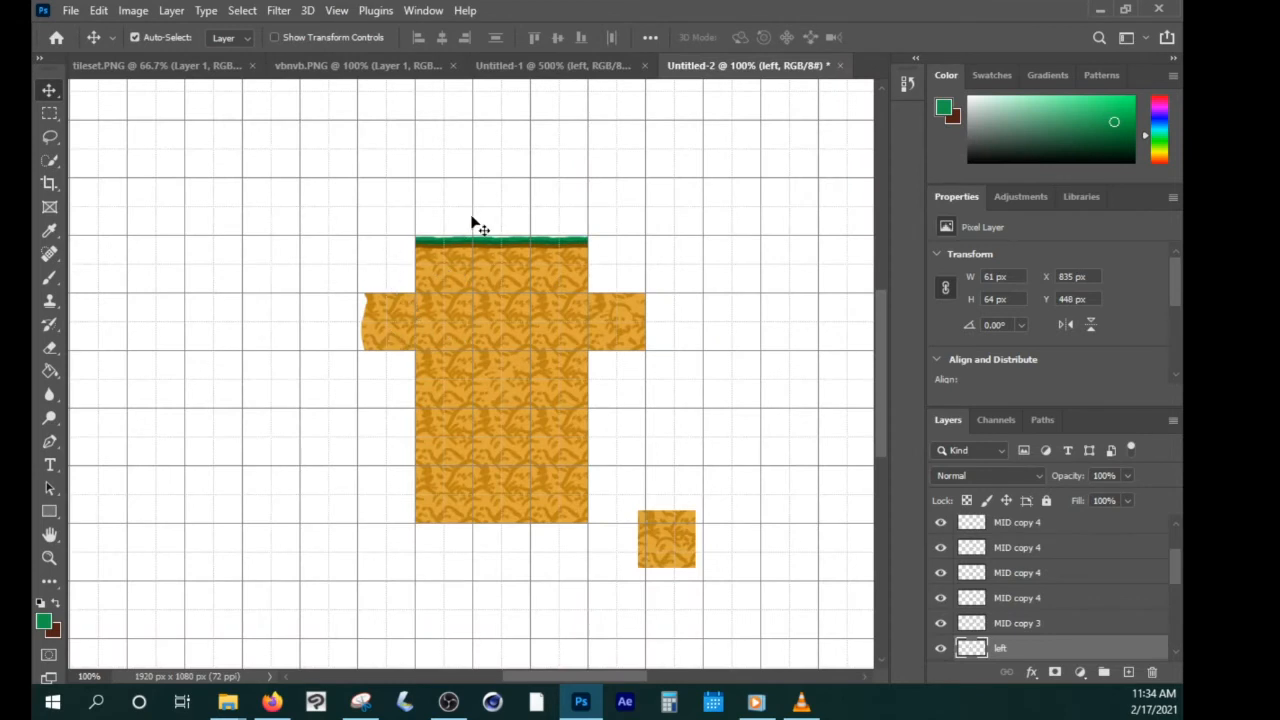
Duplicate the left layer in Untitled-1, hide the original, and show and select the top layer above the copy.
click(530, 67)
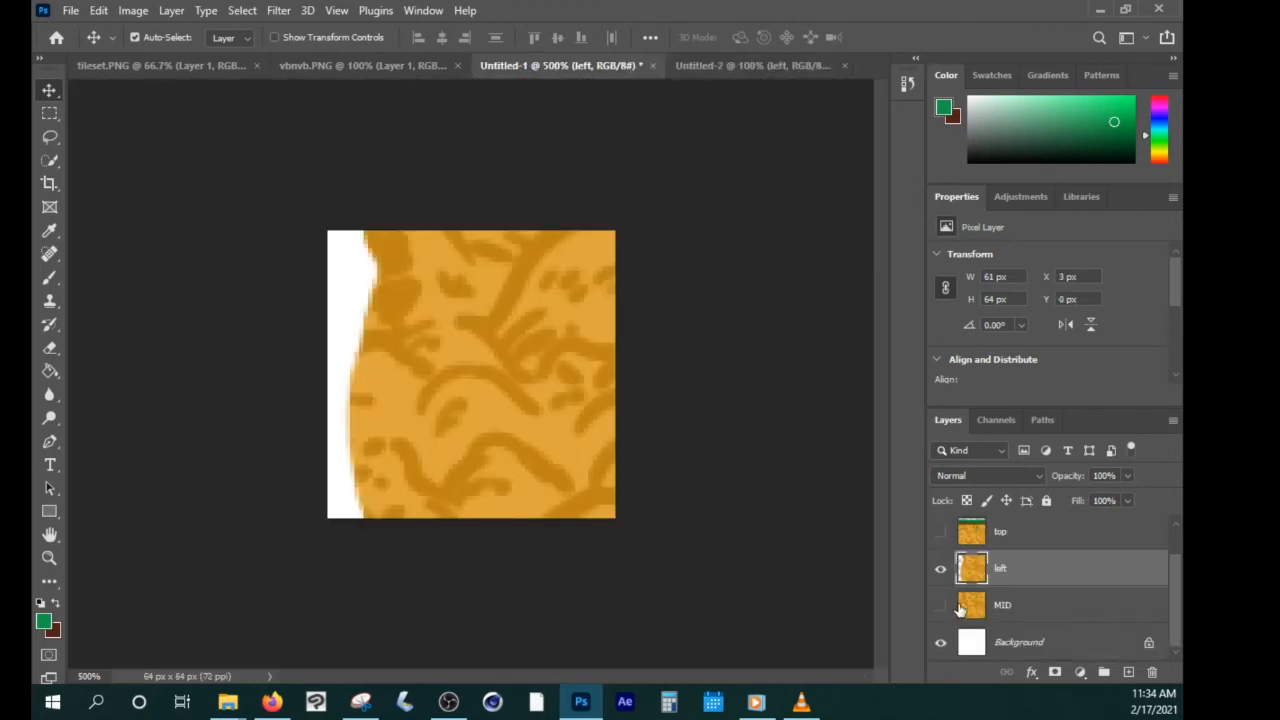
drag(978, 566, 1129, 676)
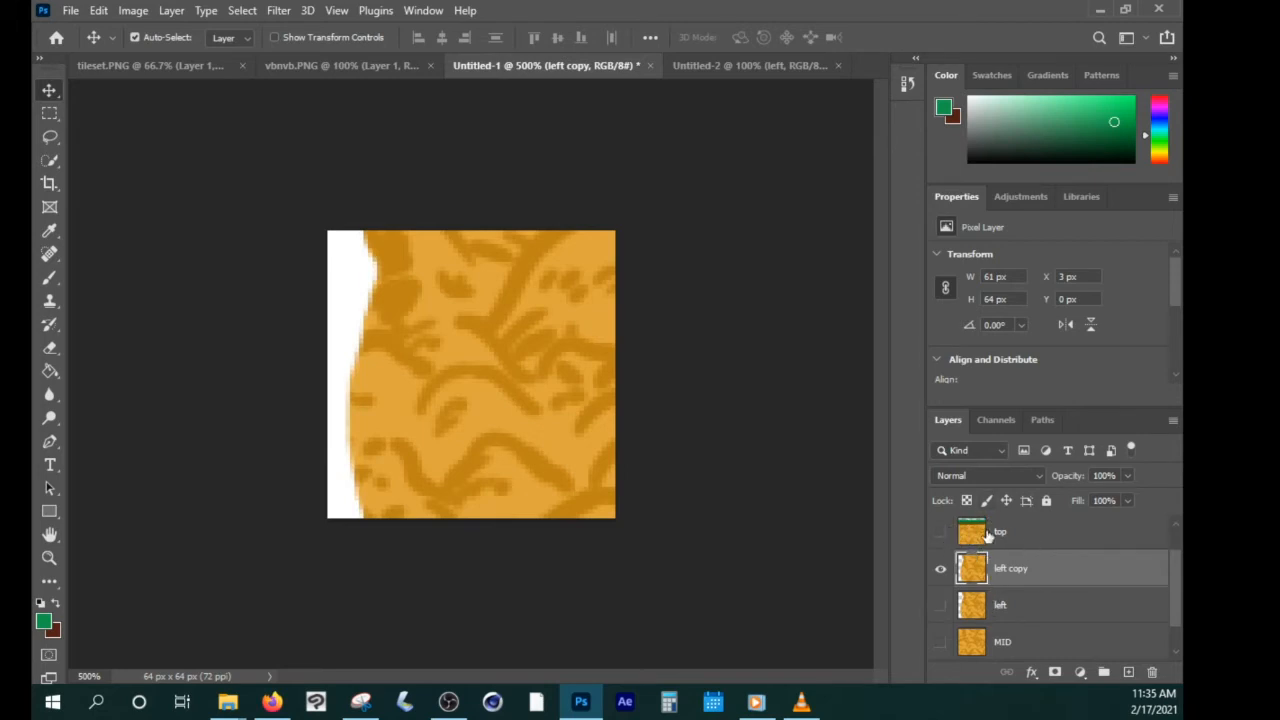
click(940, 532)
drag(1000, 536, 975, 530)
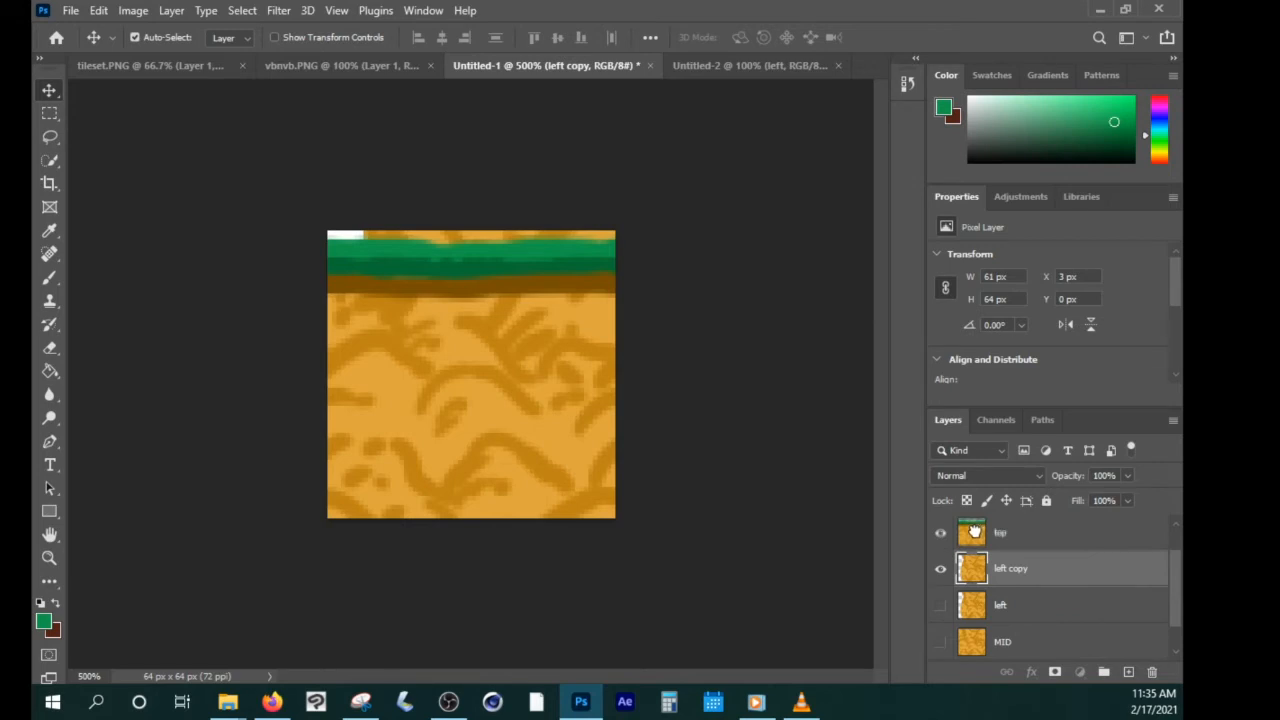
click(1000, 536)
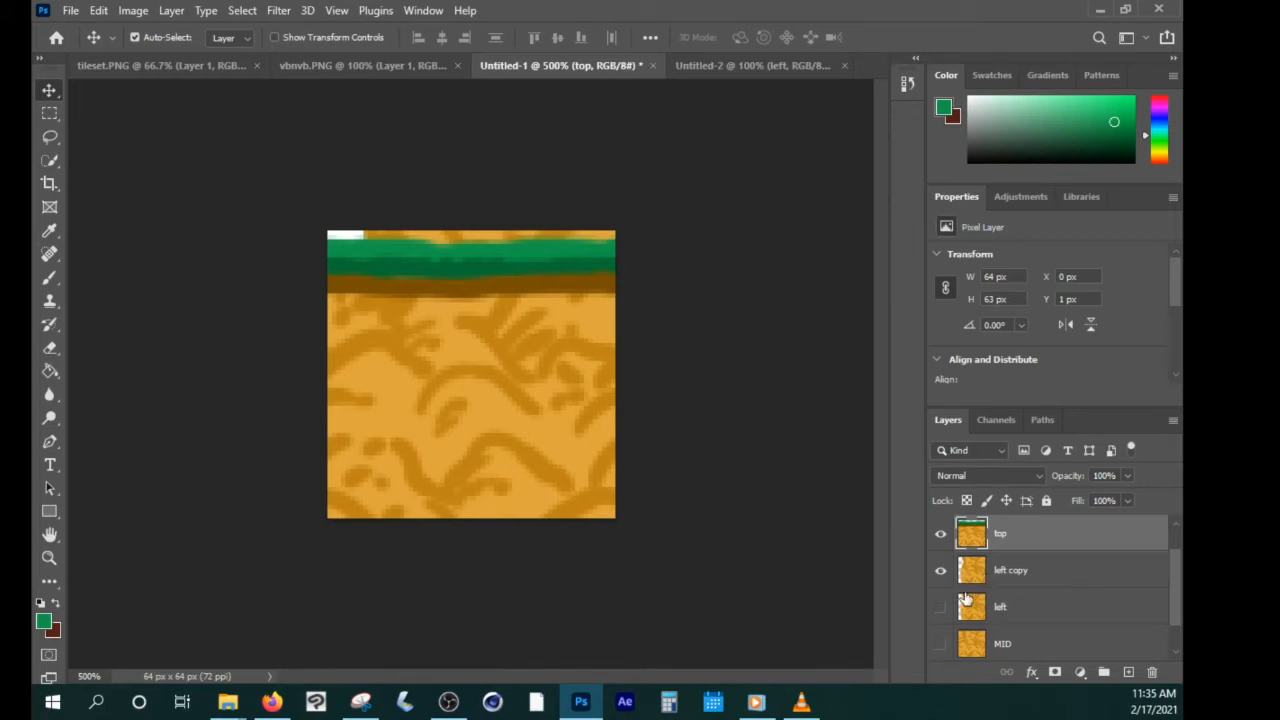
click(940, 536)
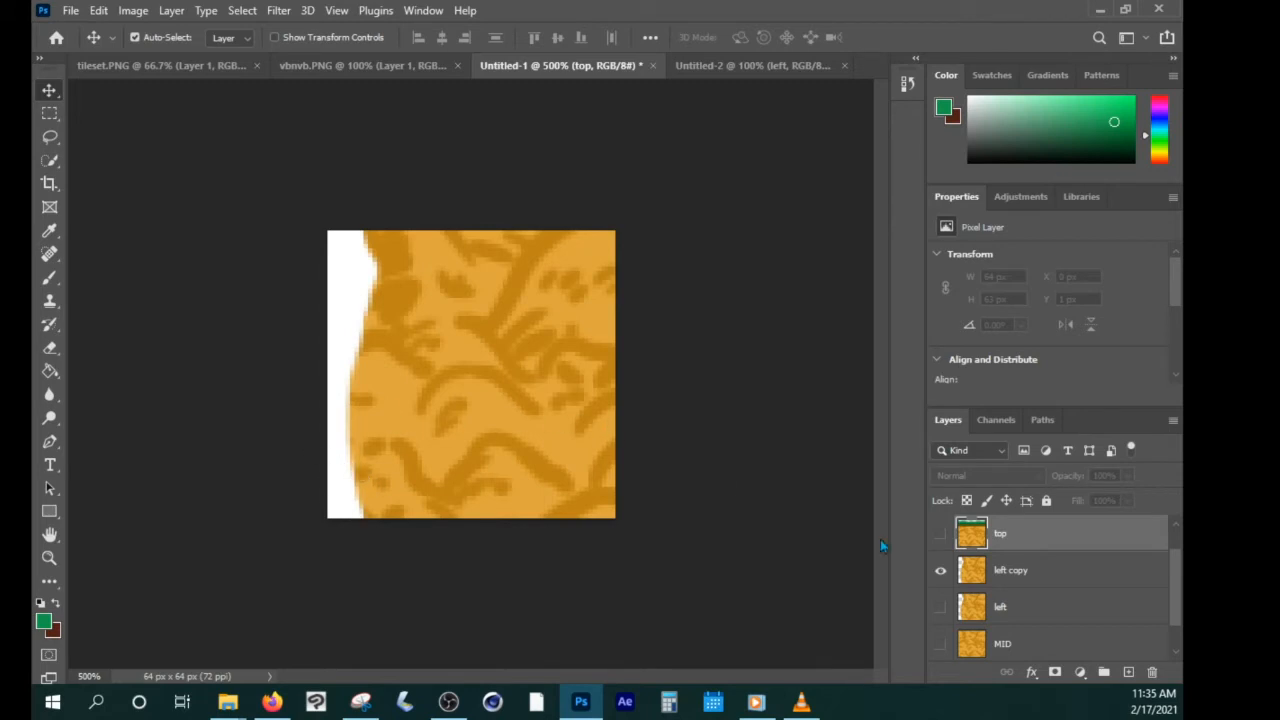
click(940, 535)
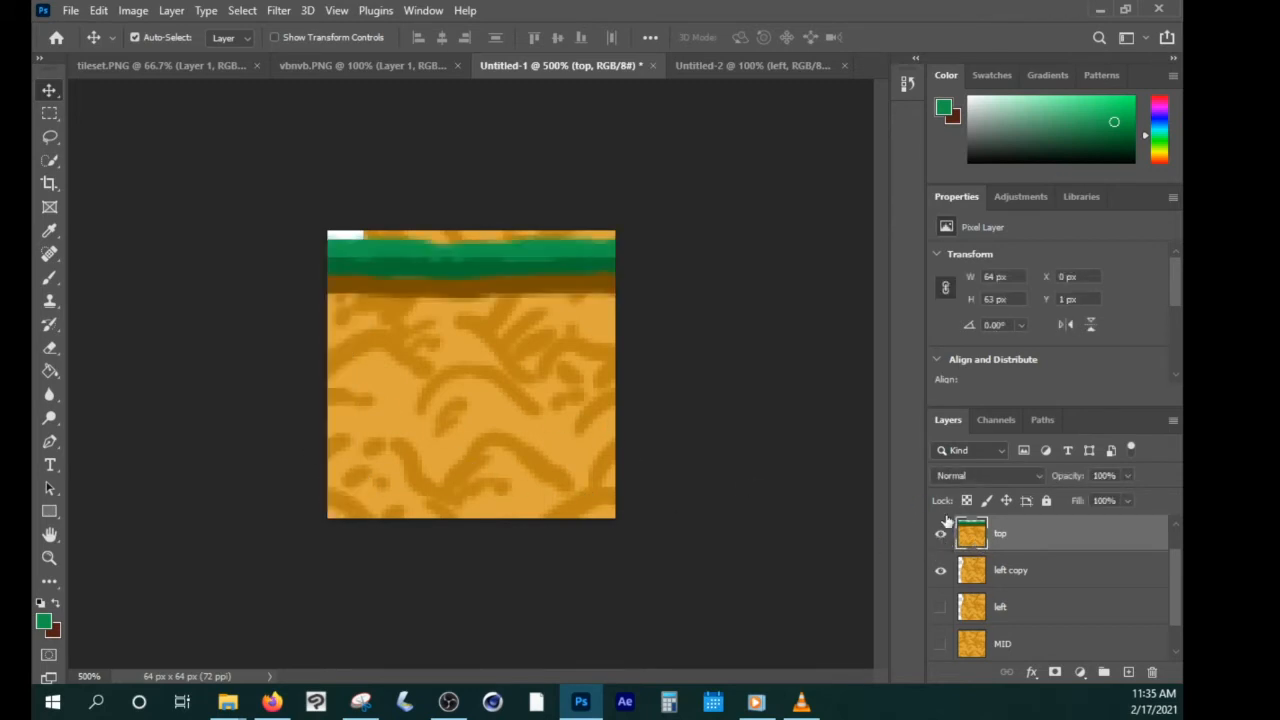
Copy about 44 x 18 px of the grass strip's right part to a new layer, hide the top layer and place the new layer beneath it.
click(50, 137)
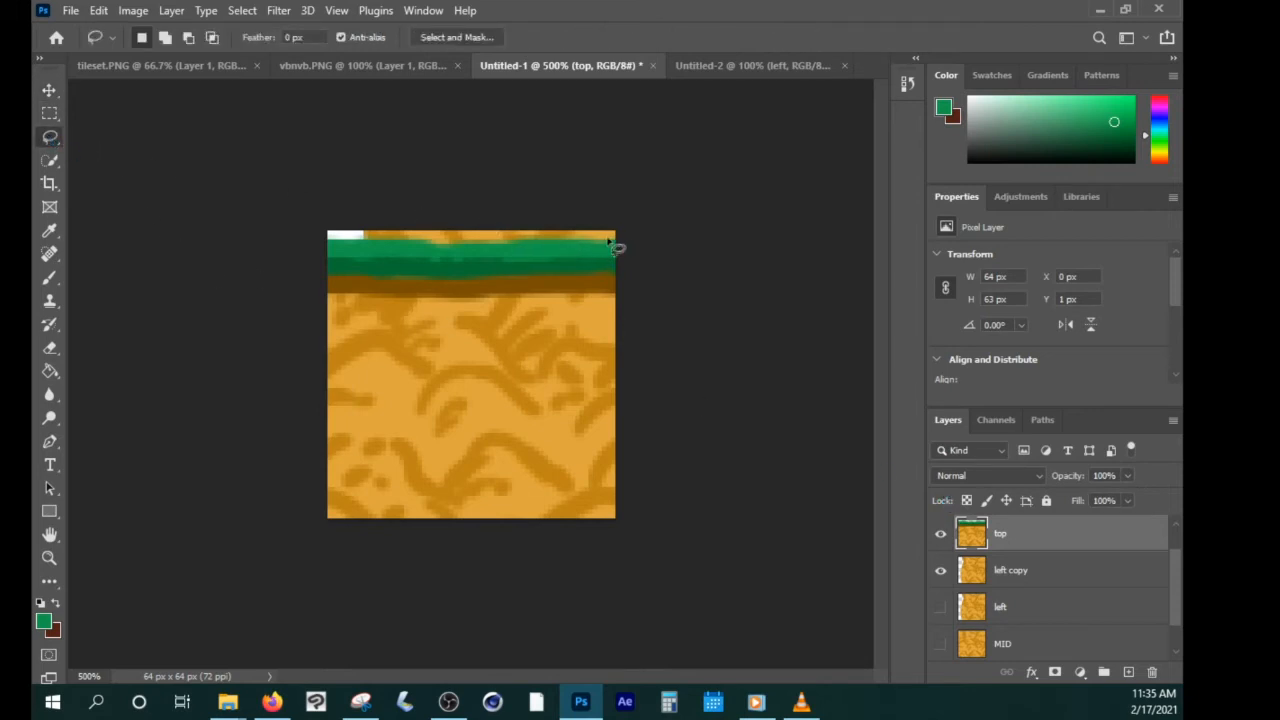
mouse_move(619, 239)
mouse_down()
mouse_move(447, 241)
mouse_move(428, 250)
mouse_move(416, 287)
mouse_move(465, 317)
mouse_move(617, 308)
mouse_up()
right_click(575, 284)
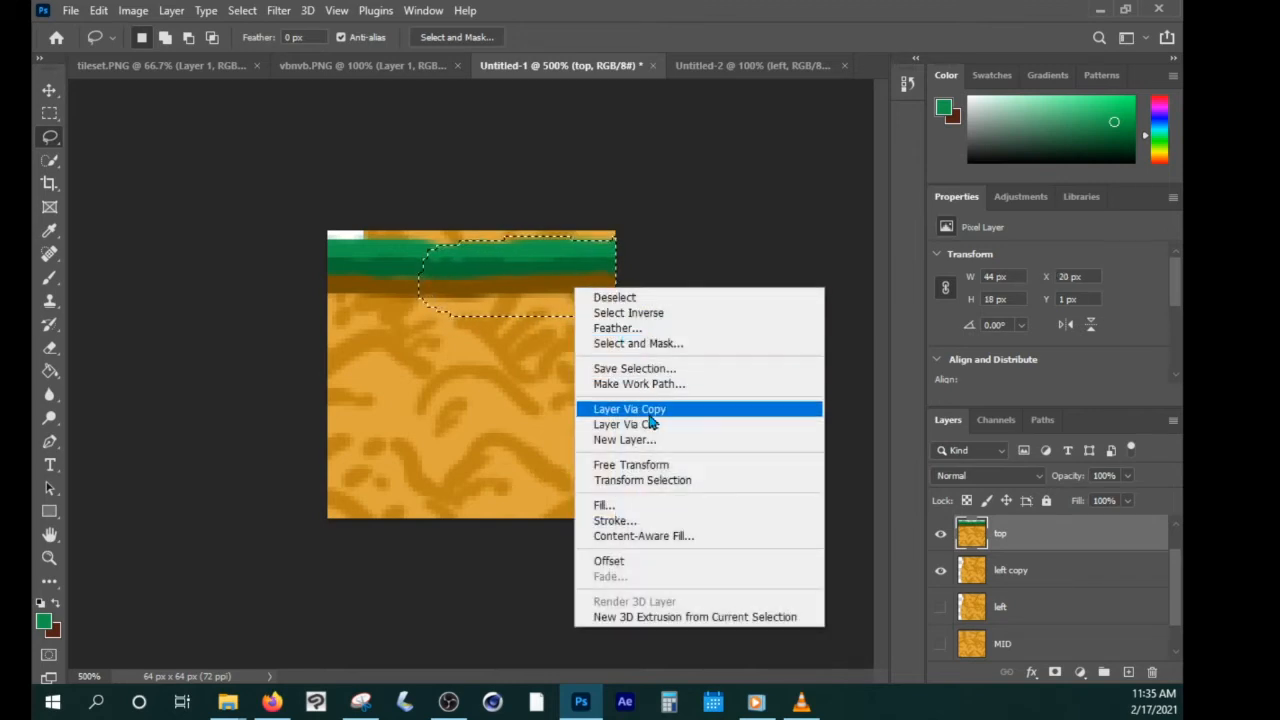
click(648, 412)
click(941, 571)
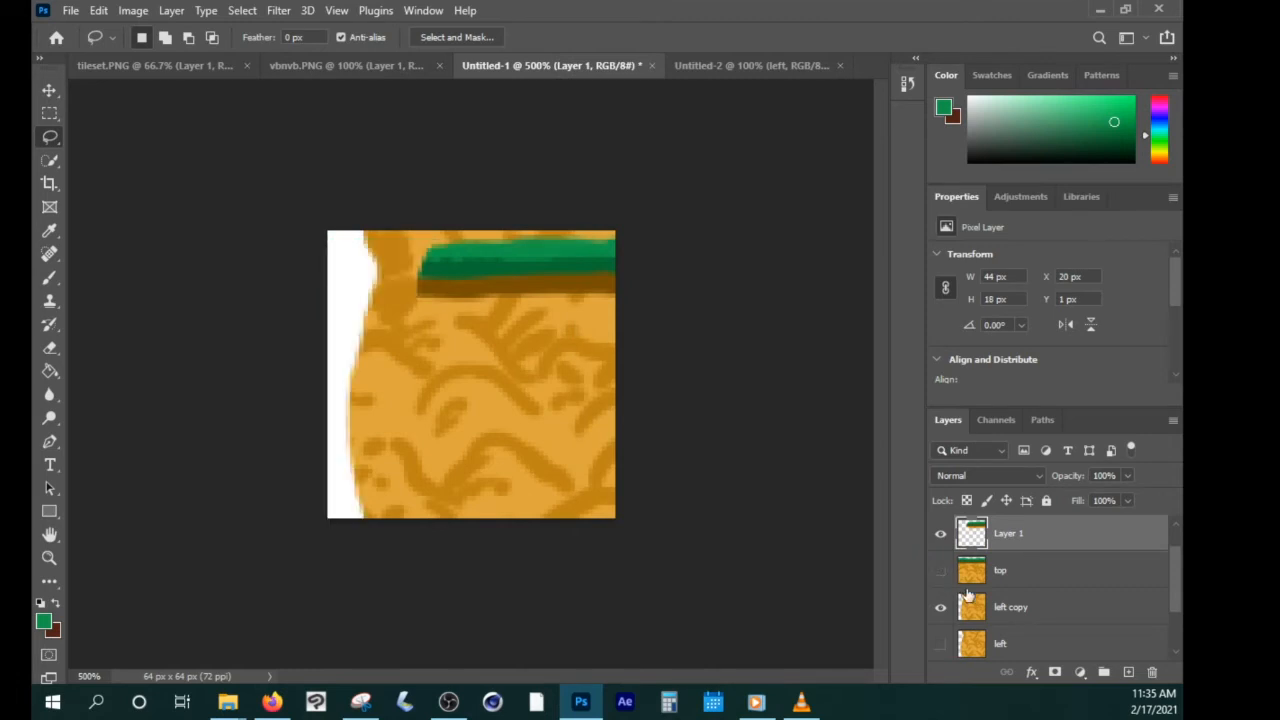
drag(980, 541, 987, 598)
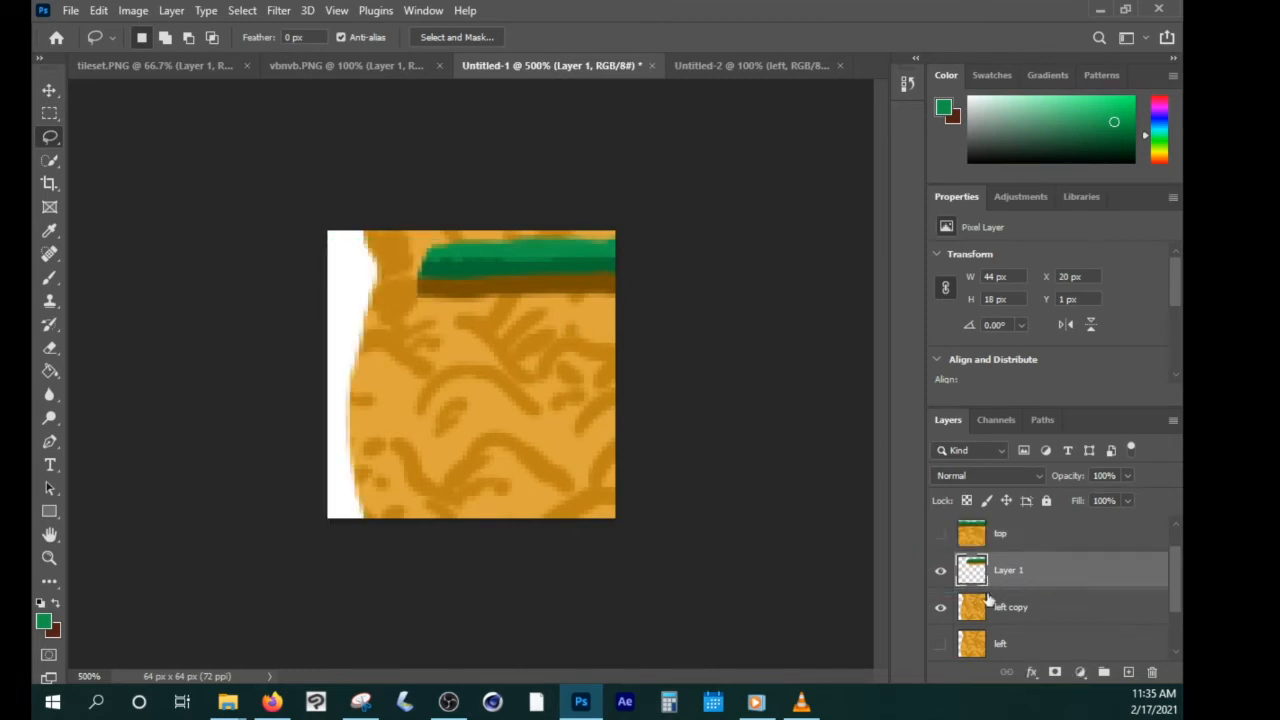
Lasso and delete the dirt above the grass strip on the left copy layer.
click(982, 612)
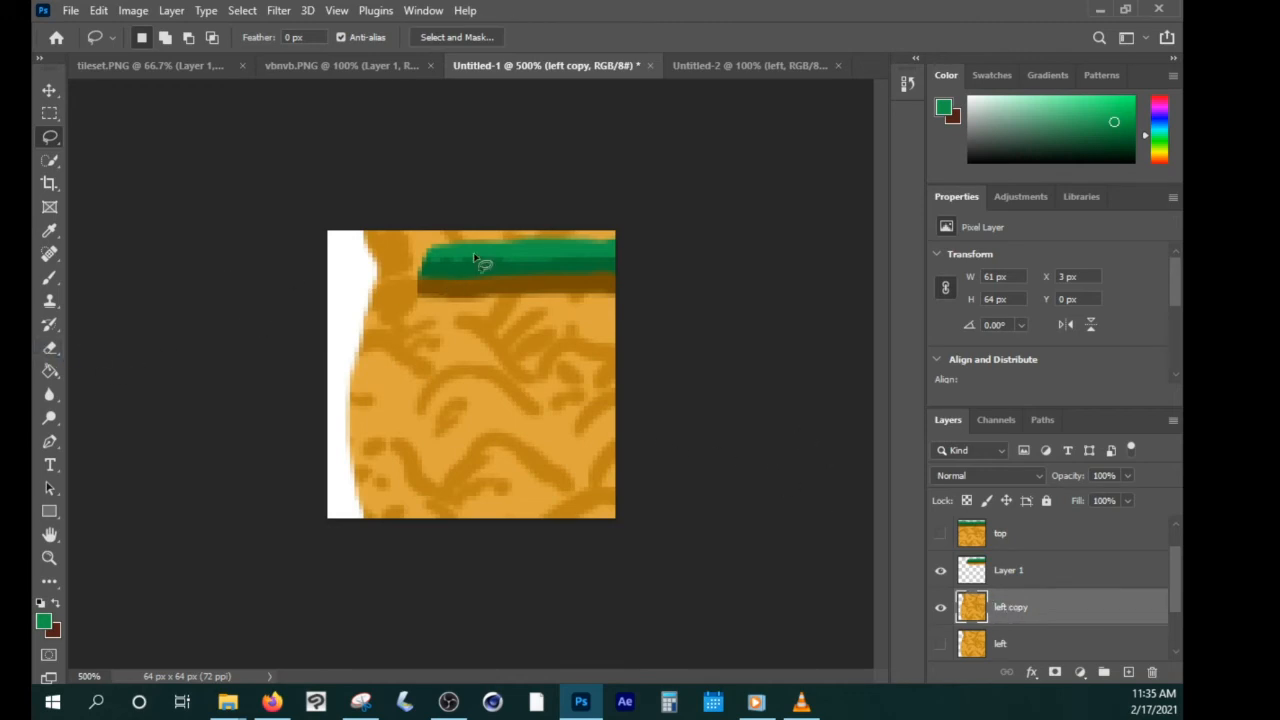
mouse_move(473, 257)
mouse_down()
mouse_move(480, 241)
mouse_move(594, 229)
mouse_move(397, 217)
mouse_move(500, 223)
mouse_move(416, 228)
mouse_move(503, 211)
mouse_up()
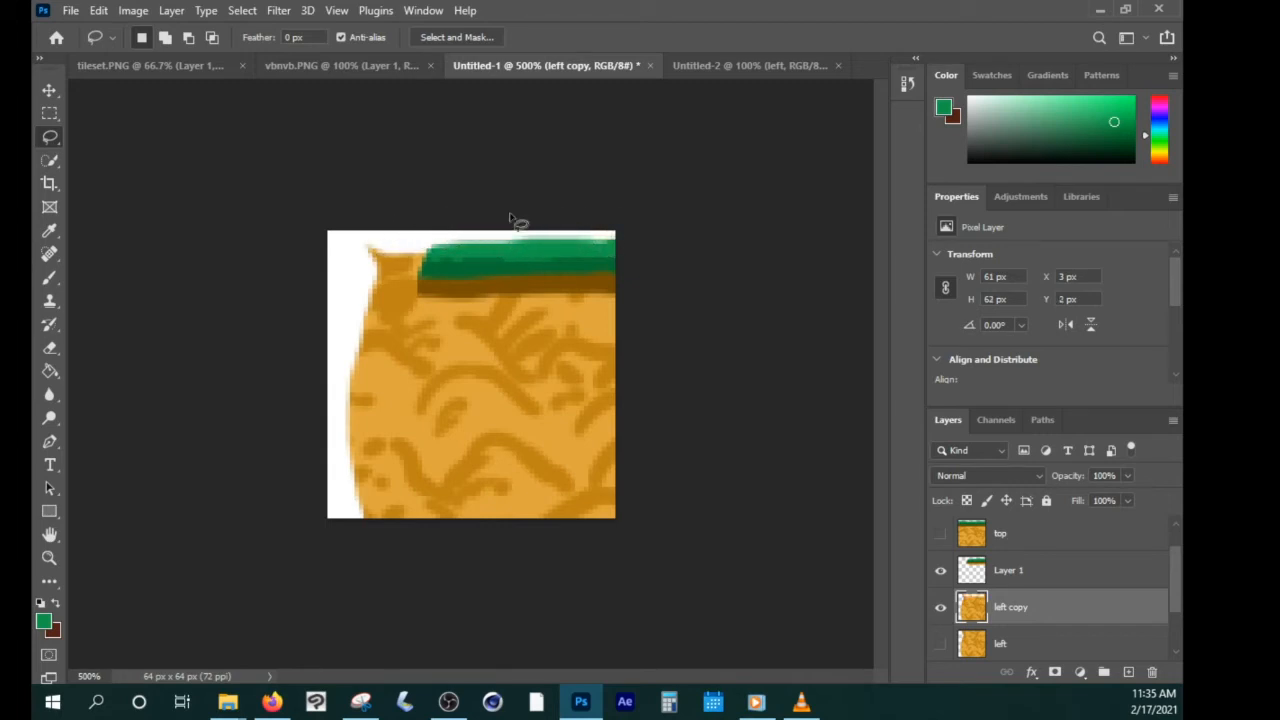
Merge Layer 1 with the left copy layer and rename the merged layer "left top".
click(1037, 584)
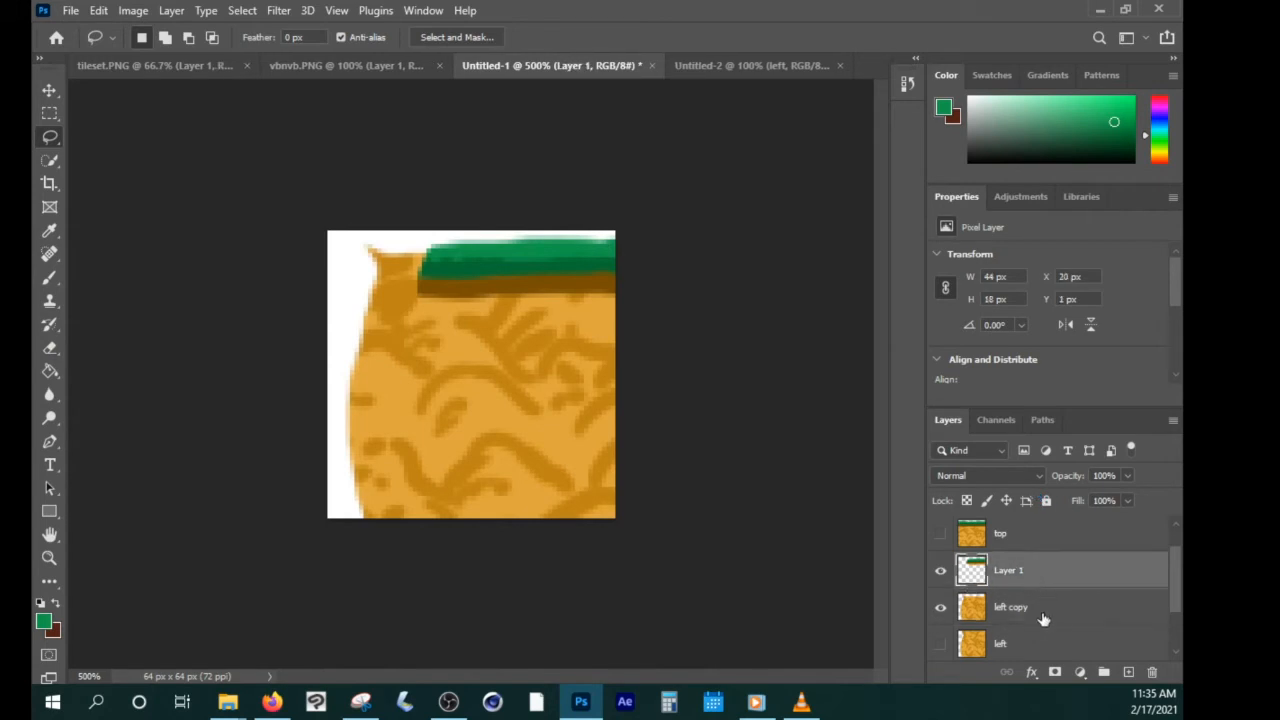
shift+click(1041, 612)
right_click(1041, 612)
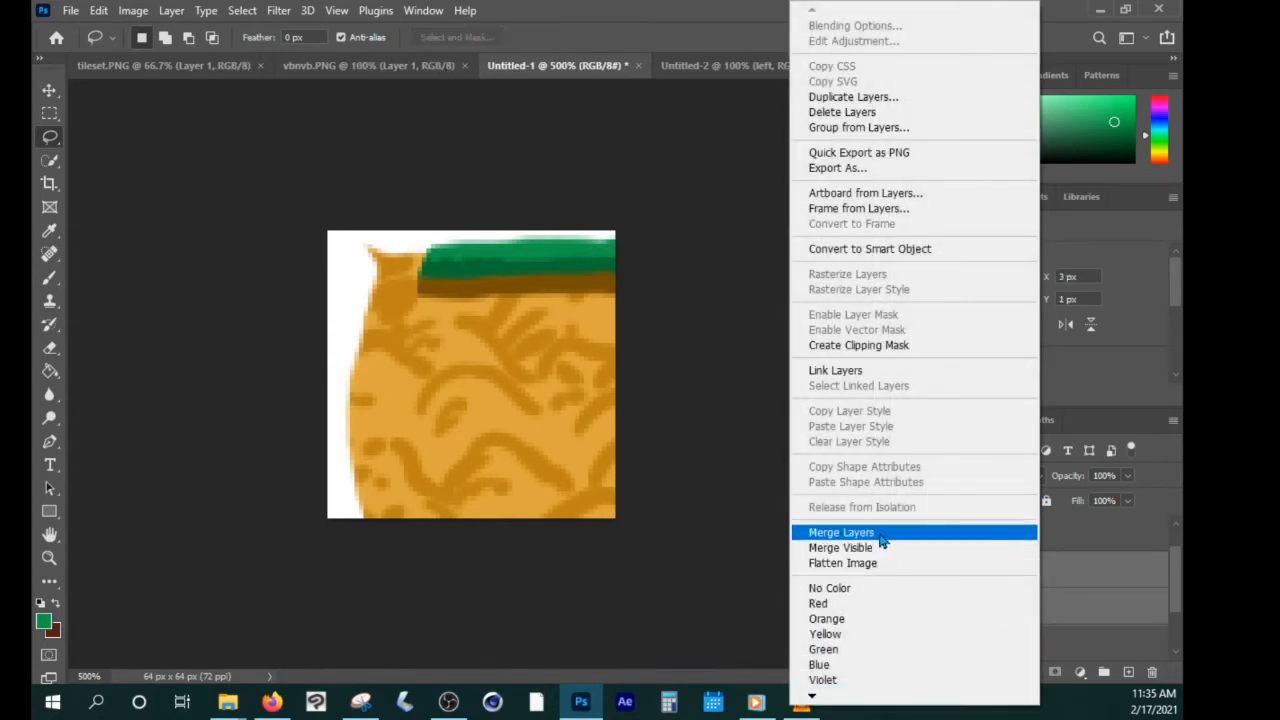
click(880, 532)
double_click(1008, 570)
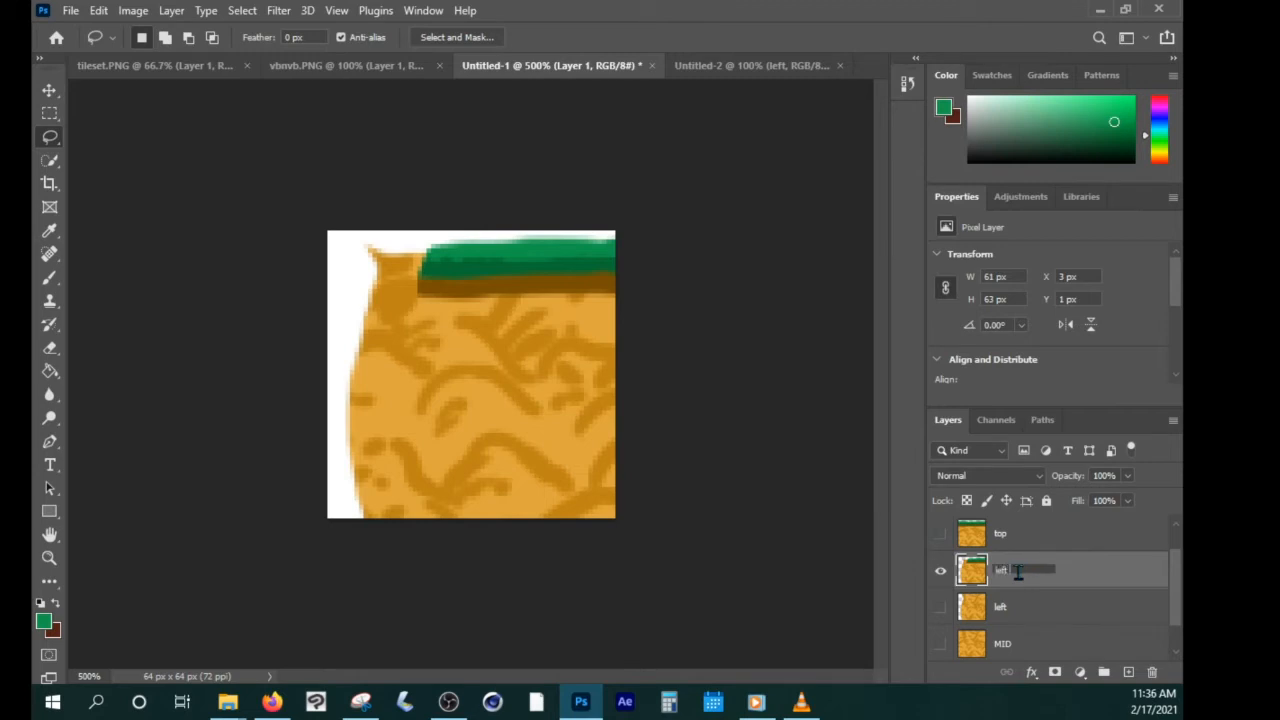
text(left top)
click(1068, 609)
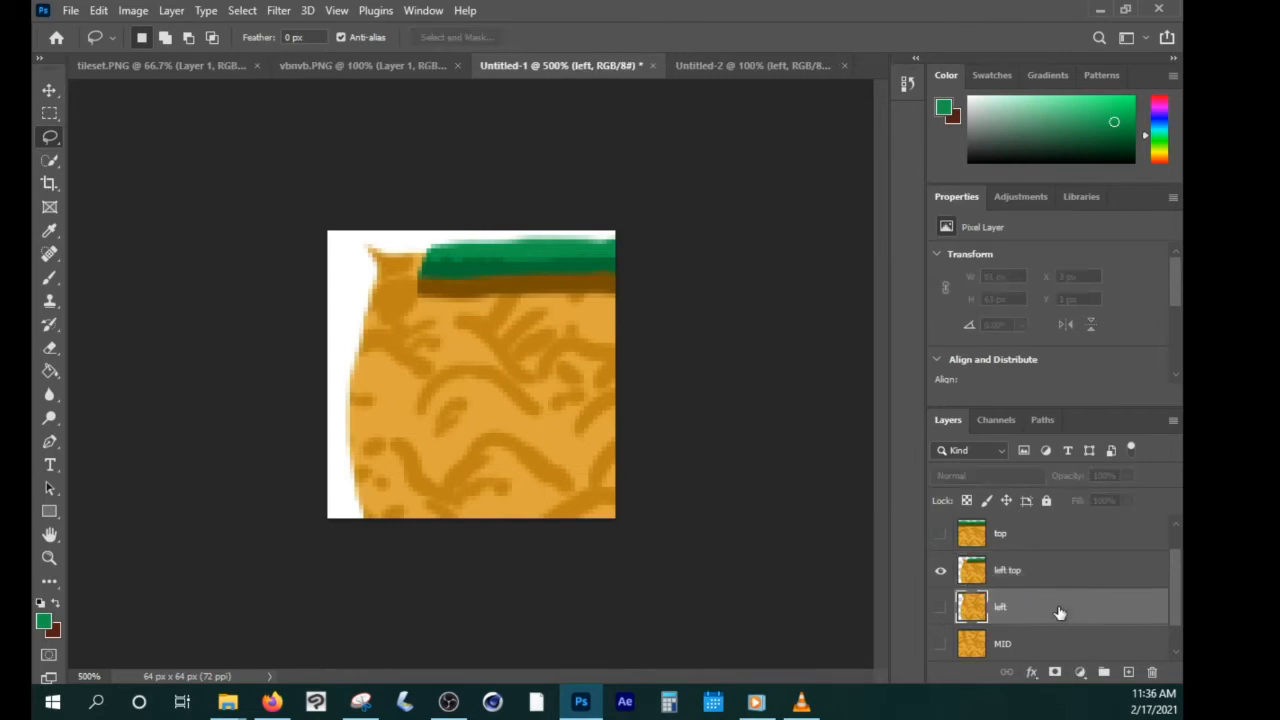
Paint a grass tuft over the upper-left corner of the left top tile with a 4 px brush in the grass's sampled green.
click(978, 574)
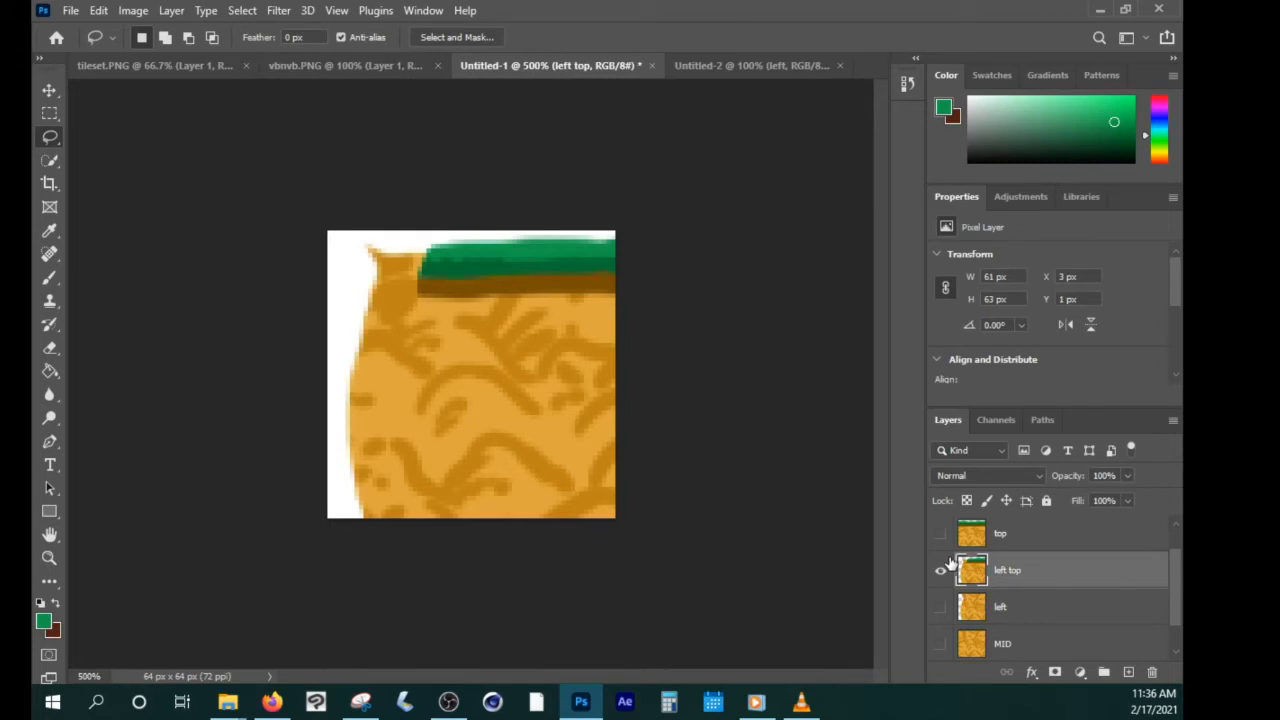
click(49, 277)
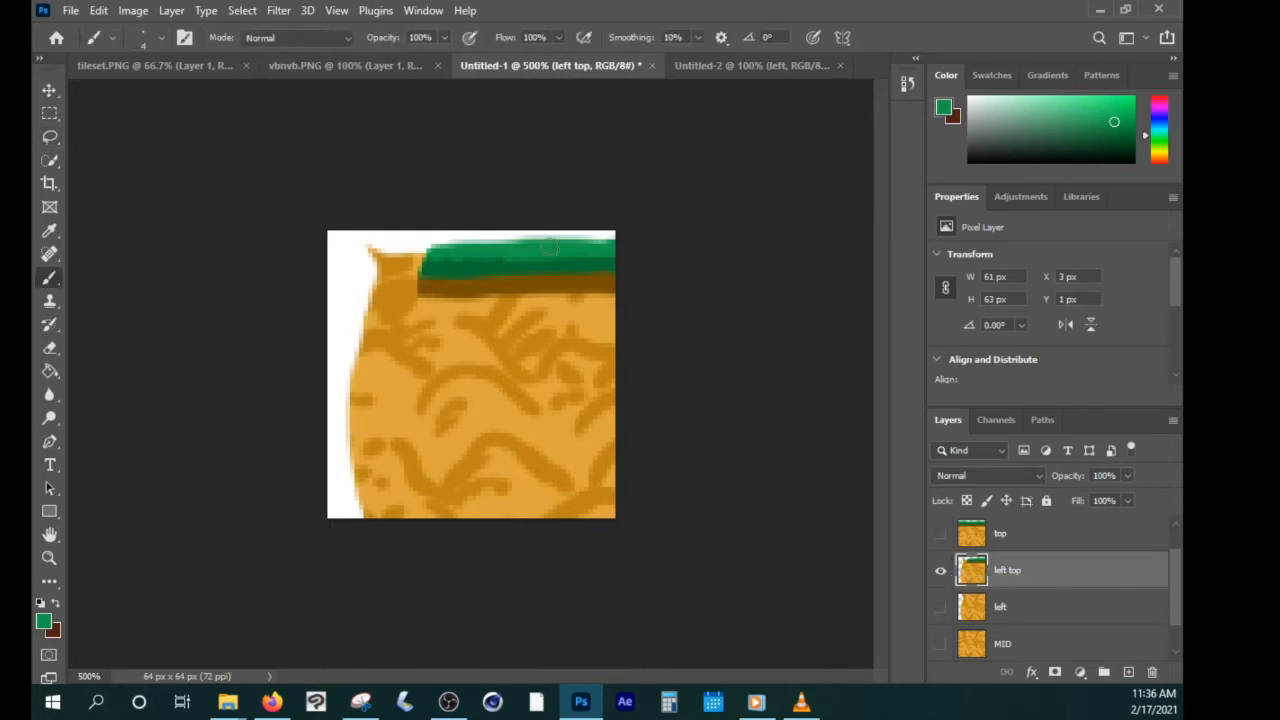
right_click(529, 249)
click(529, 250)
alt+click(535, 237)
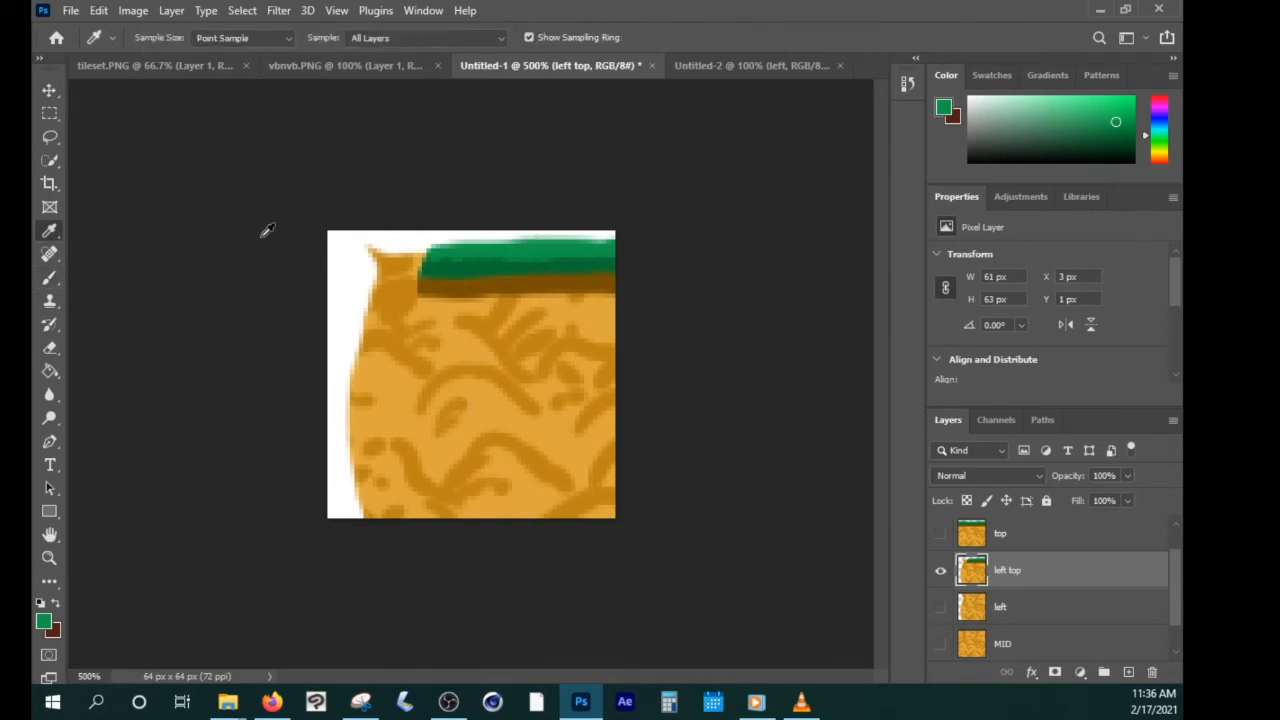
mouse_move(430, 244)
mouse_down()
mouse_move(369, 247)
mouse_move(413, 248)
mouse_move(352, 283)
mouse_move(380, 268)
mouse_move(346, 316)
mouse_move(412, 270)
mouse_up()
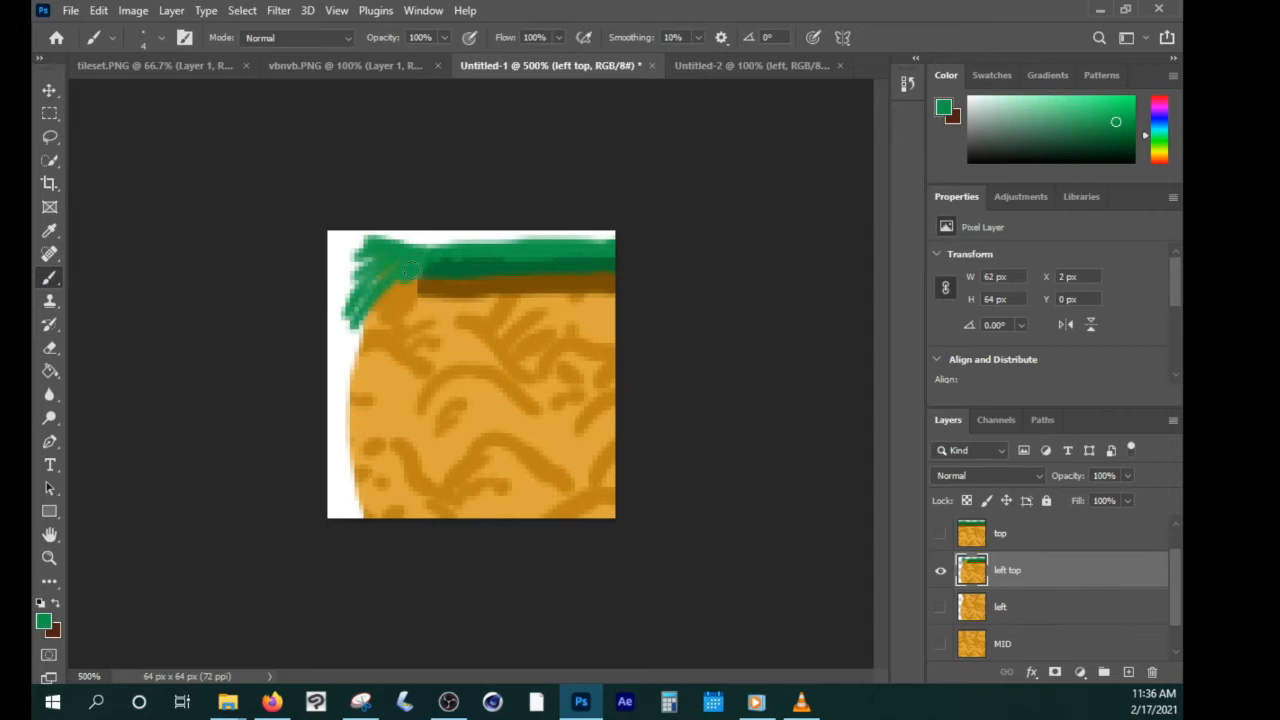
Sample the brown beneath the grass and paint the soil band around to the tile's left edge, with small bumps along its underside.
key(i)
click(512, 277)
key(b)
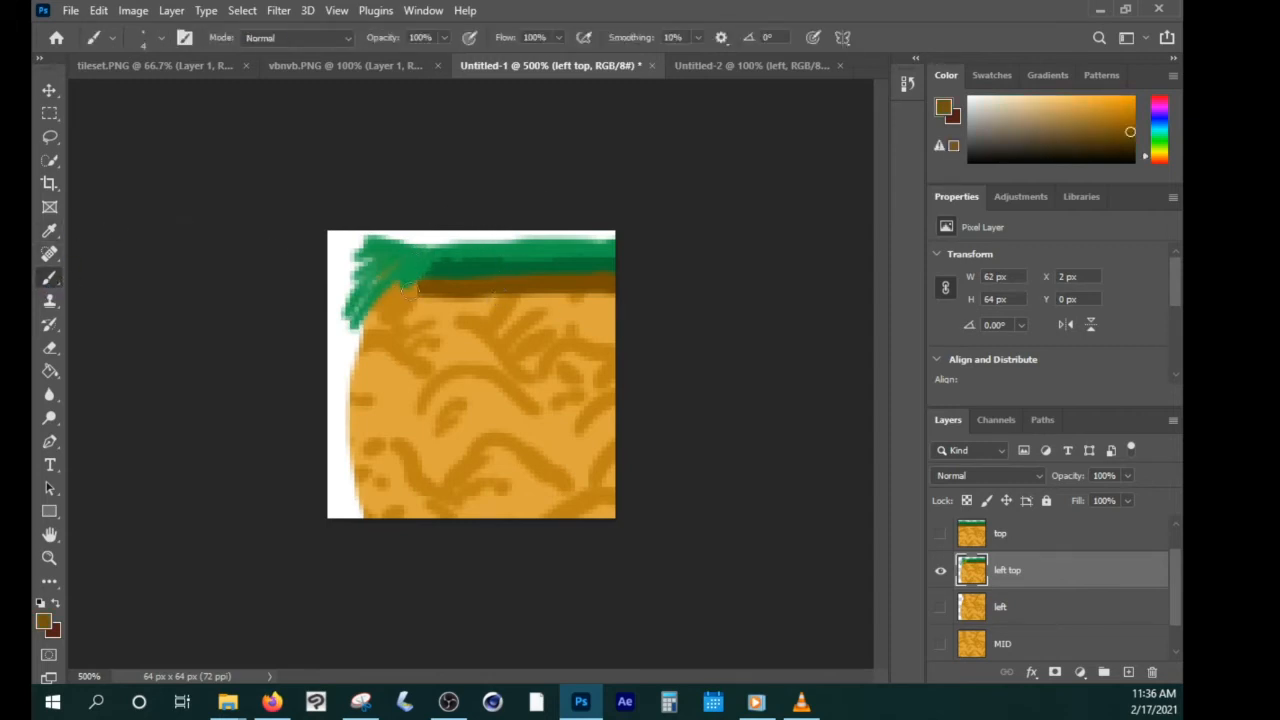
mouse_move(428, 288)
mouse_down()
mouse_move(393, 297)
mouse_move(382, 273)
mouse_move(443, 267)
mouse_move(477, 289)
mouse_move(417, 306)
mouse_move(375, 310)
mouse_up()
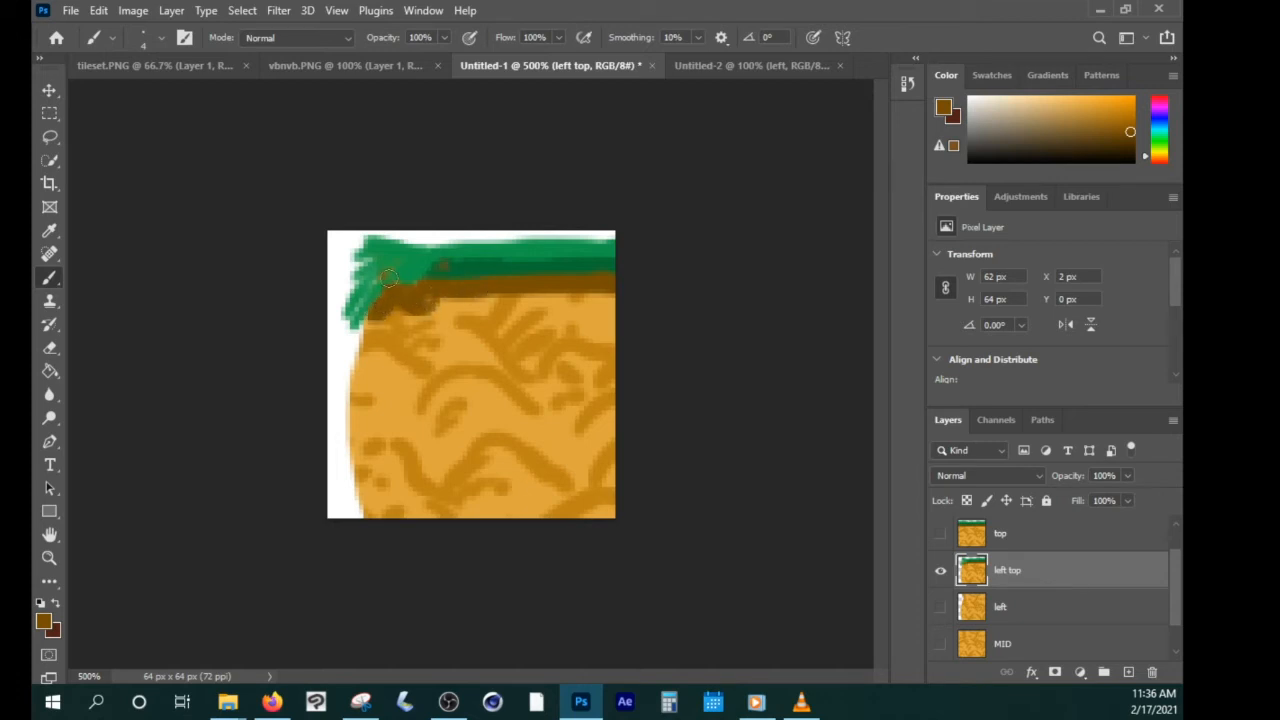
drag(534, 301, 552, 298)
Paint brown root-like strokes on the dirt, another drip below the soil band and a short stroke along the left edge.
mouse_move(388, 390)
mouse_down()
mouse_move(432, 409)
mouse_move(472, 362)
mouse_up()
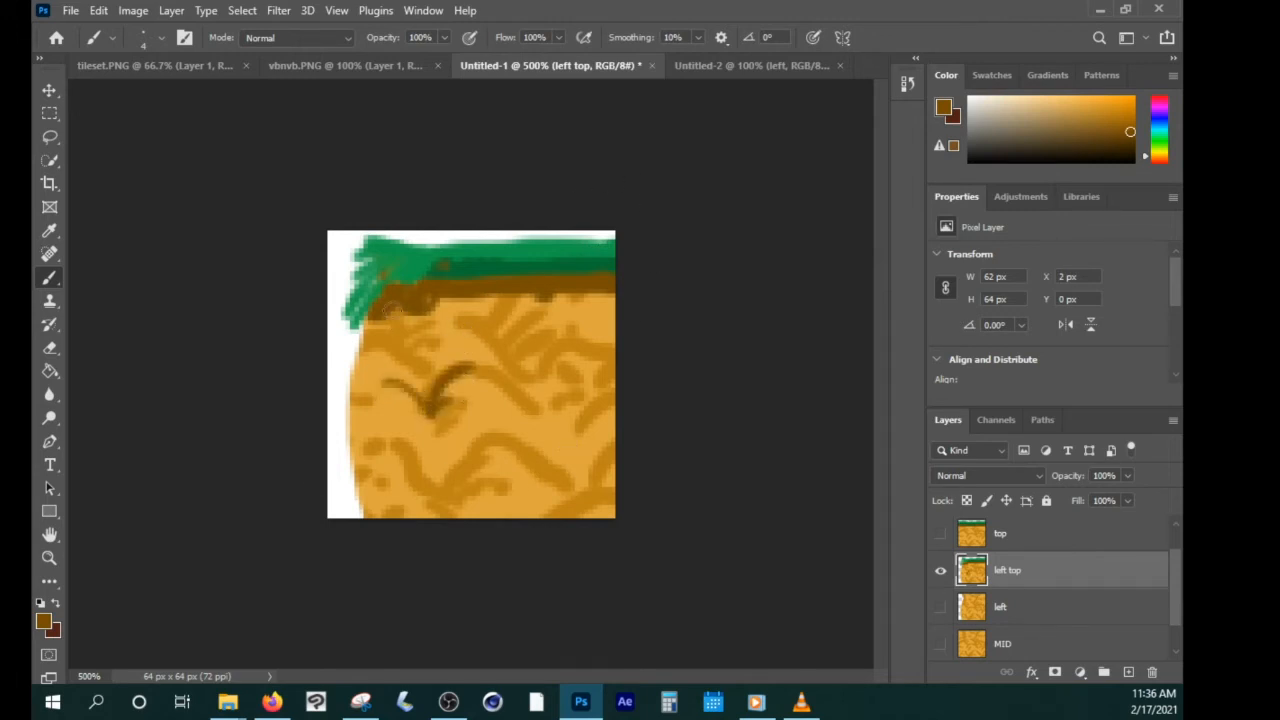
mouse_move(420, 398)
mouse_down()
mouse_move(440, 338)
mouse_move(442, 394)
mouse_move(400, 401)
mouse_move(504, 418)
mouse_up()
drag(484, 294, 497, 305)
drag(377, 318, 373, 343)
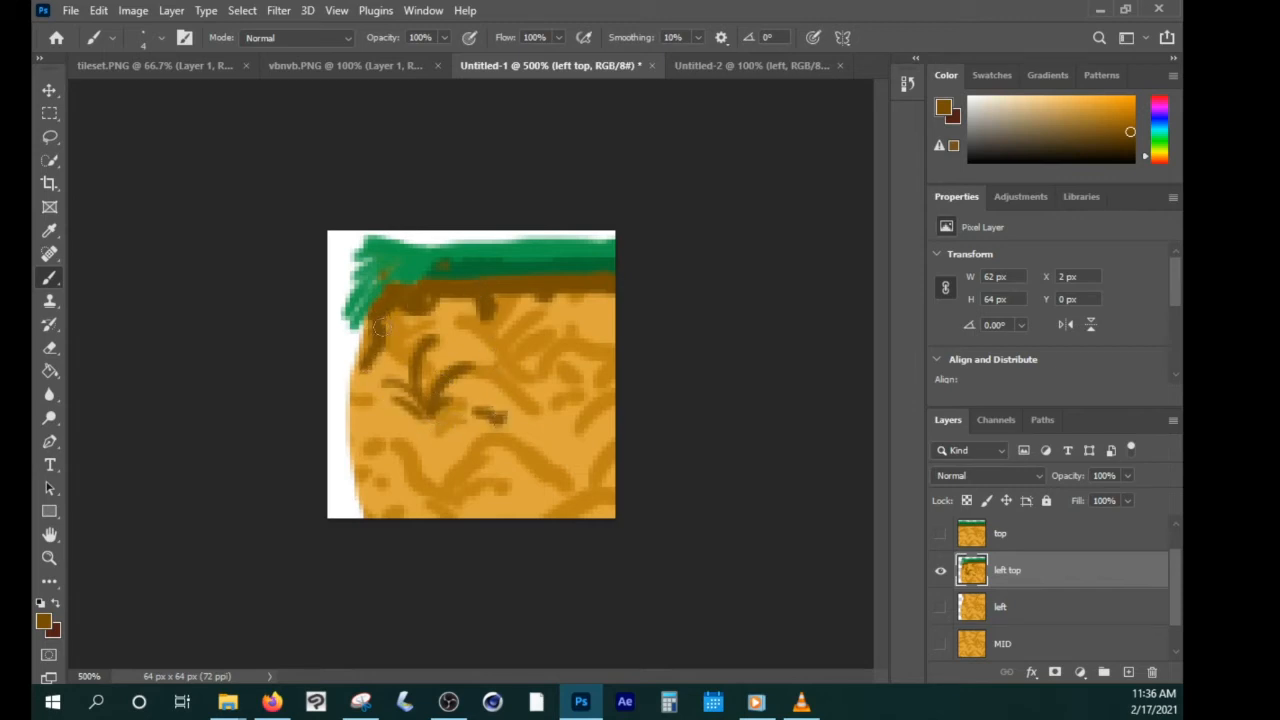
Place the left top tile in Untitled-2 above the left tile, at the left end of the grass row.
click(50, 89)
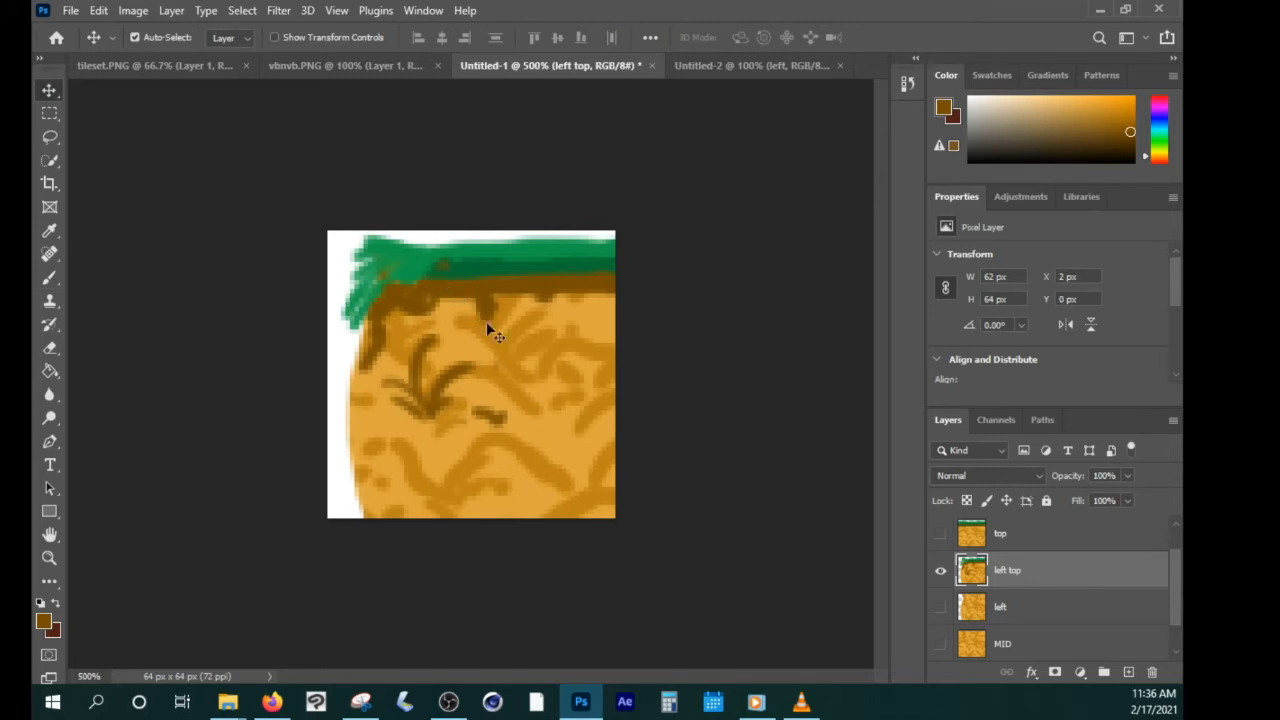
drag(494, 371, 392, 259)
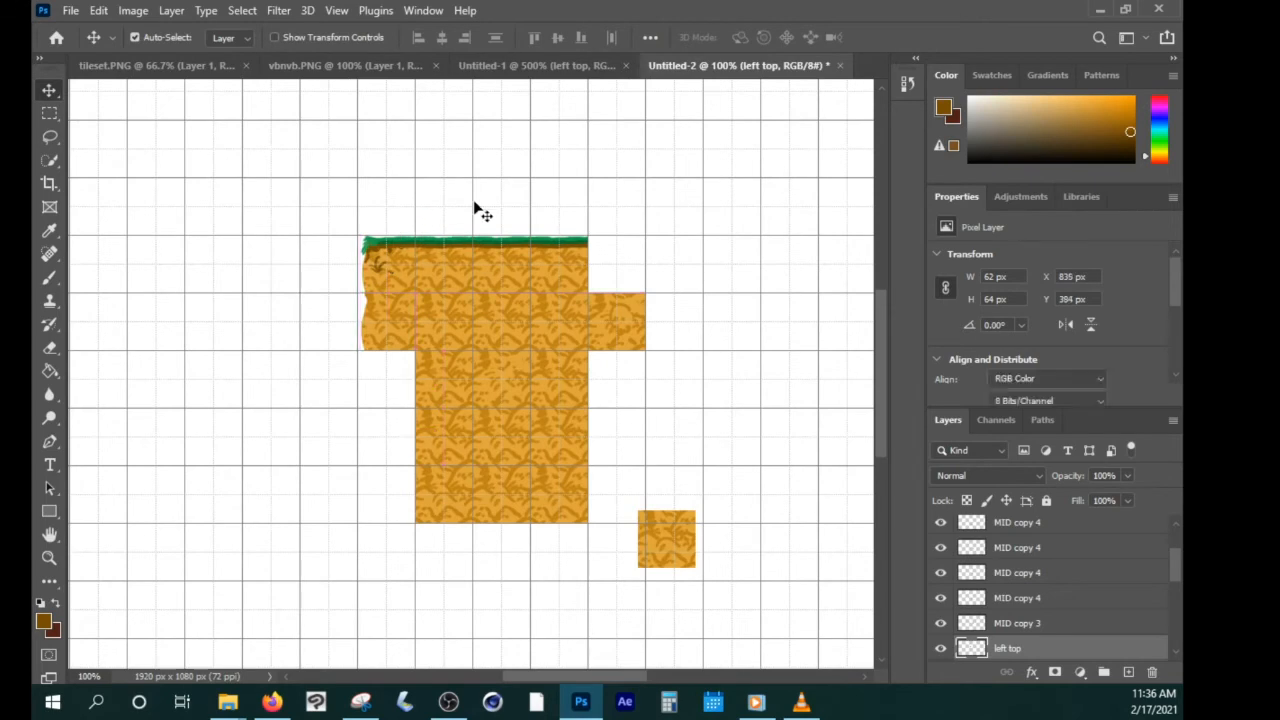
Hide the grid overlay in Untitled-2 to check the assembled tiles without lines.
click(476, 209)
click(336, 10)
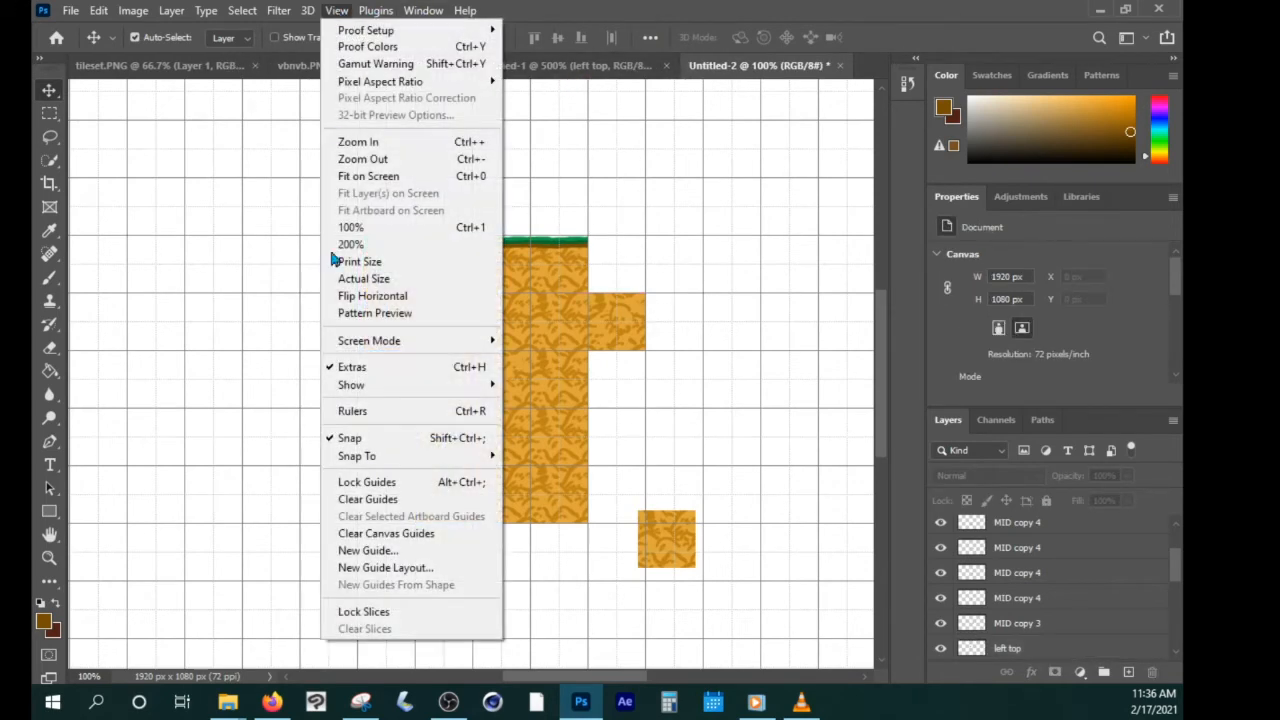
click(345, 367)
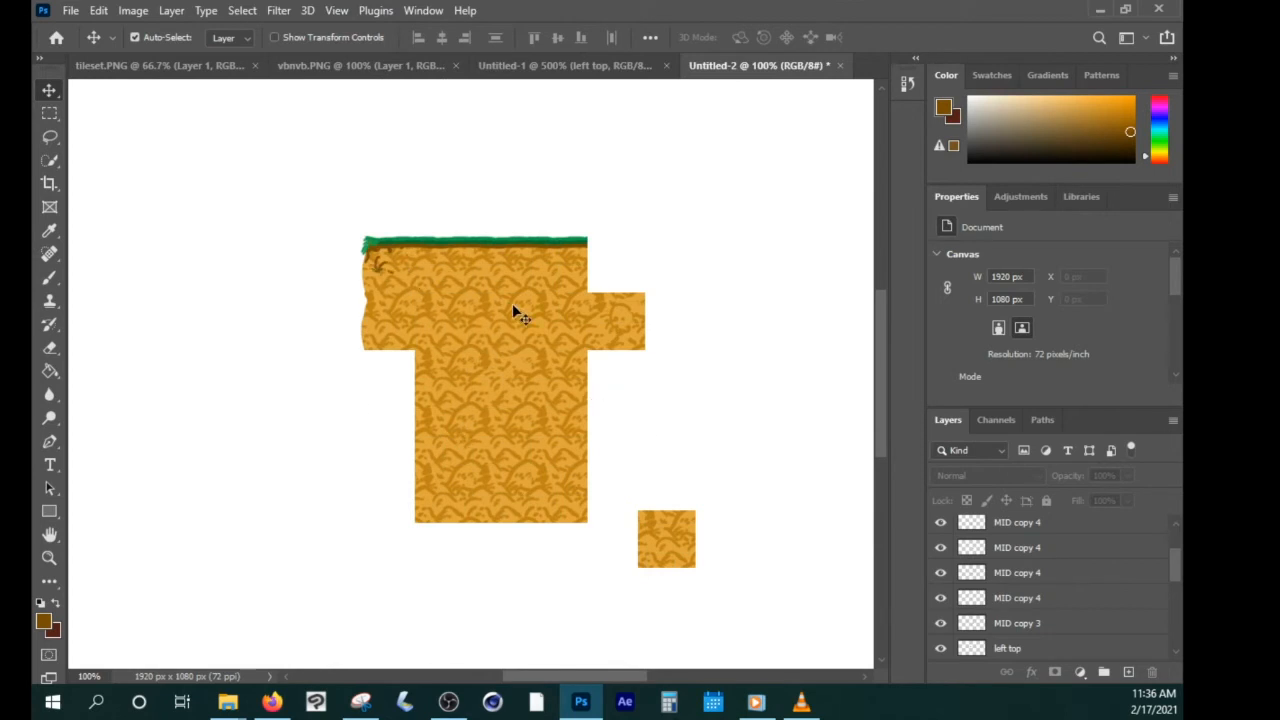
click(565, 65)
click(725, 63)
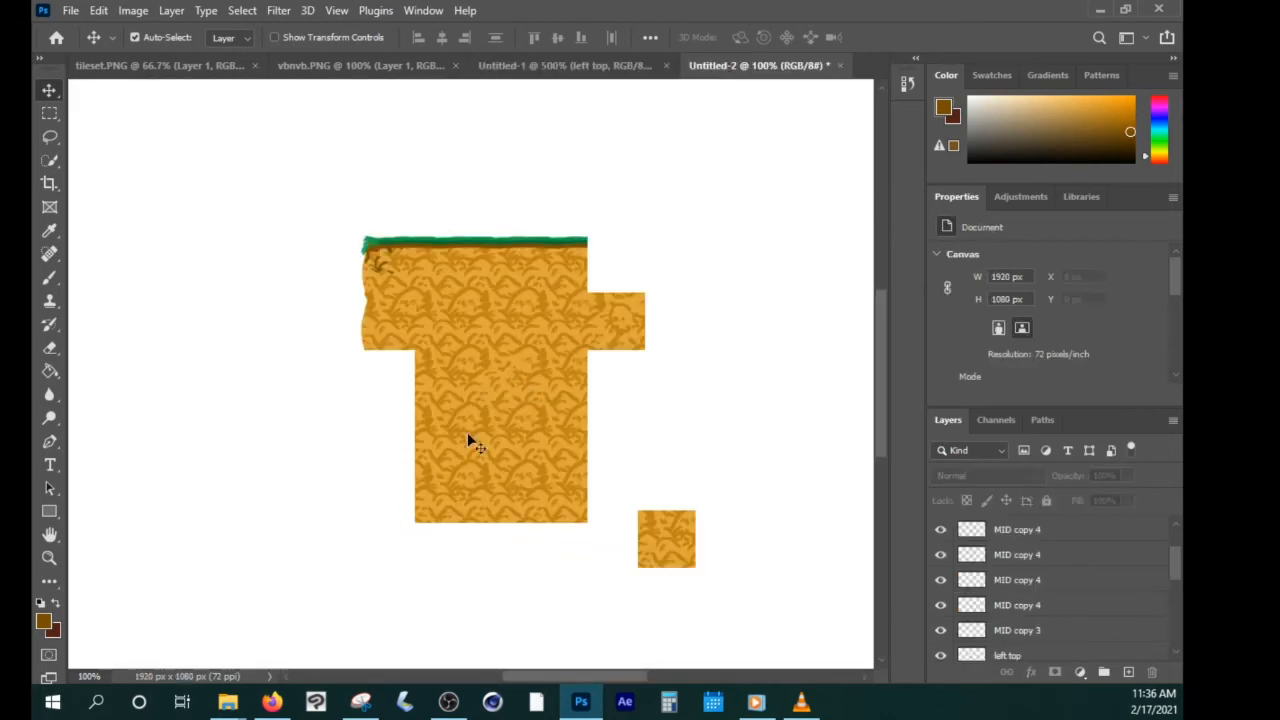
In Untitled-1, hide the left top layer and show the MID layer instead.
click(562, 66)
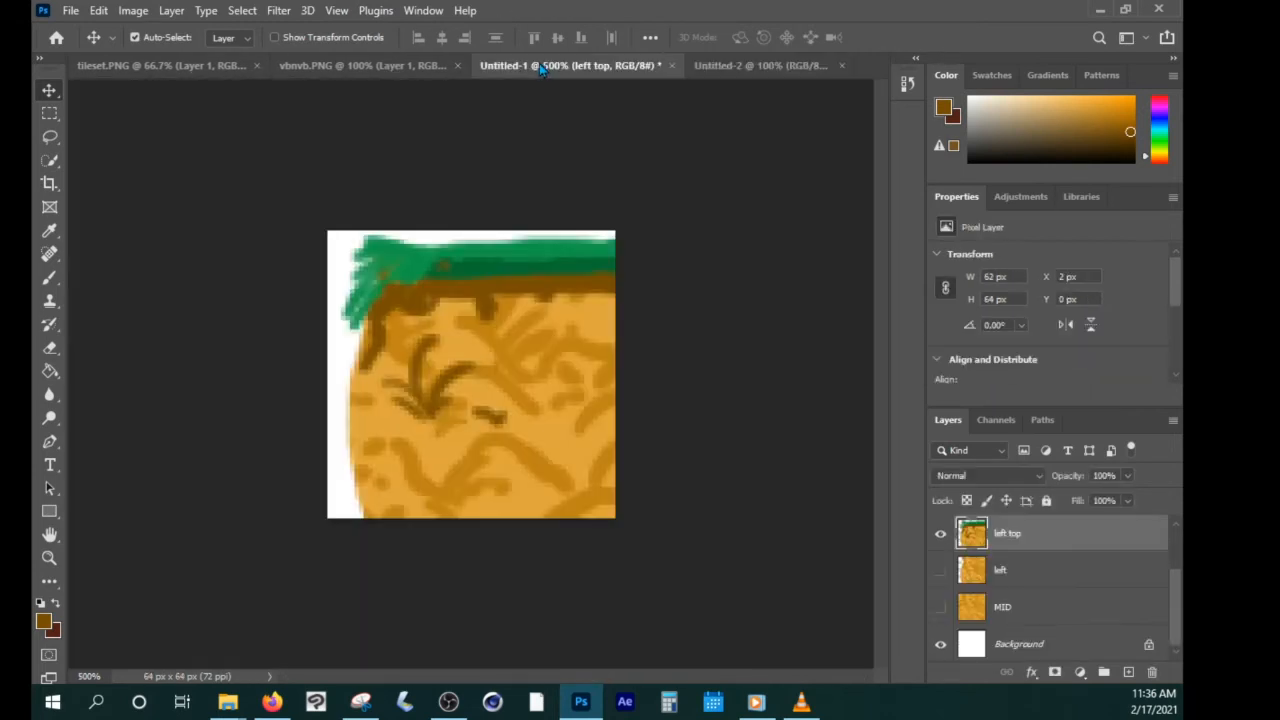
click(940, 540)
click(985, 612)
click(940, 607)
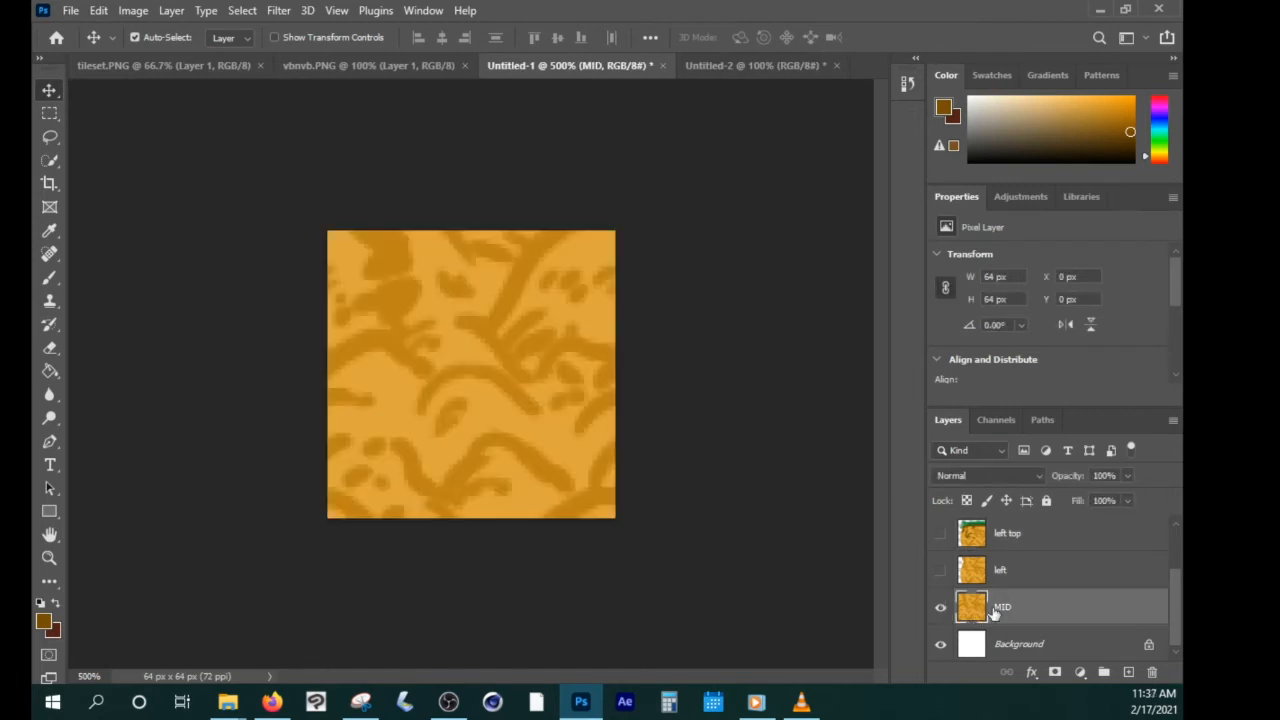
Duplicate the MID layer, hide the original and rename the copy as bottom.
drag(993, 612, 1131, 673)
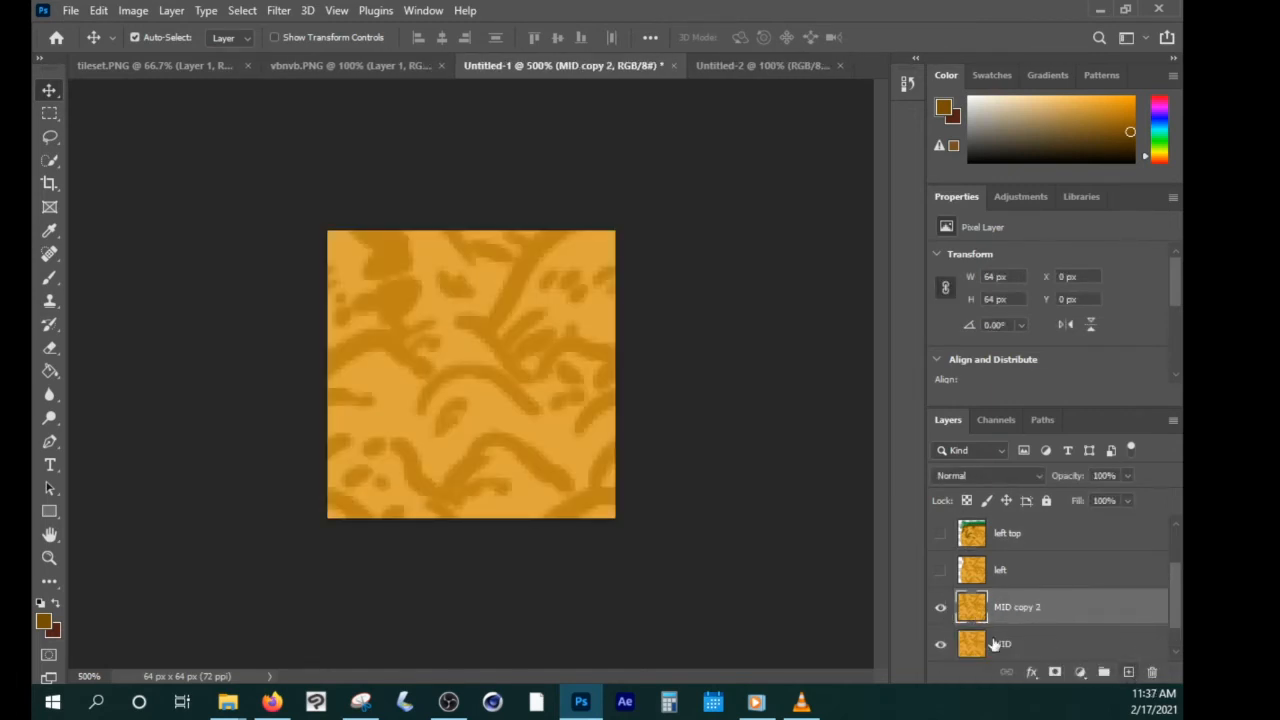
click(940, 643)
double_click(1017, 608)
text(bottom)
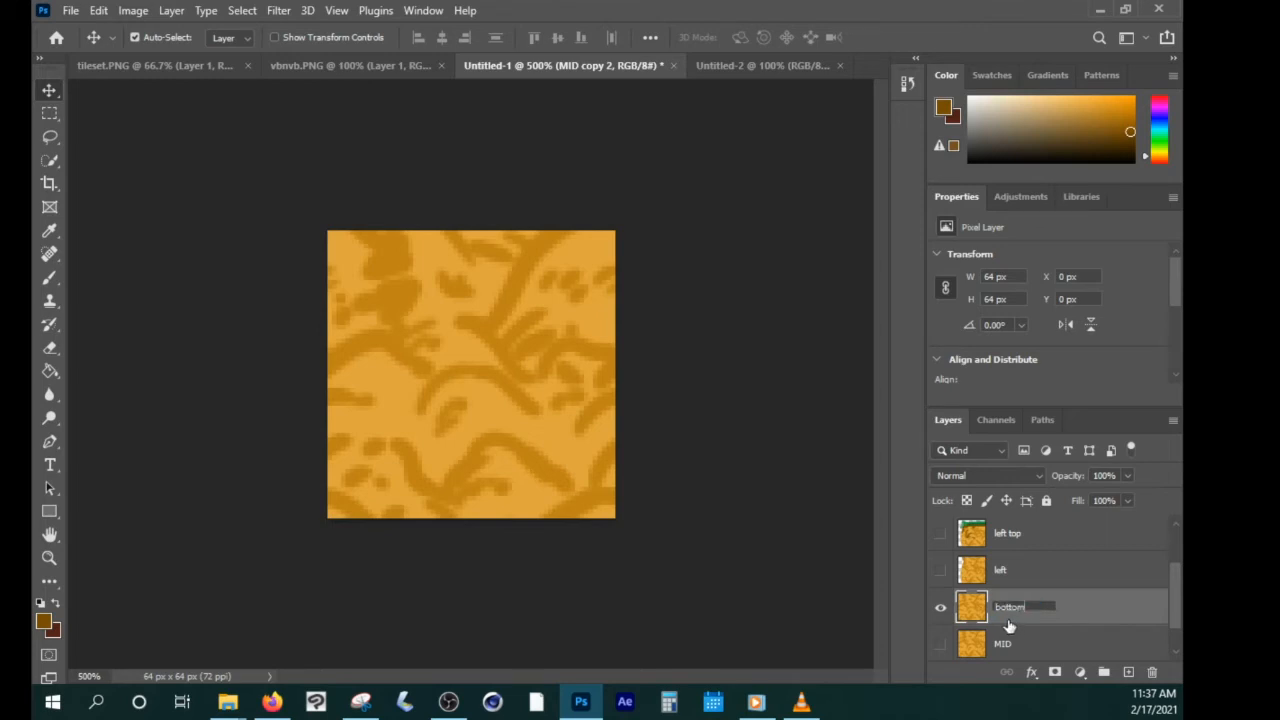
key(Return)
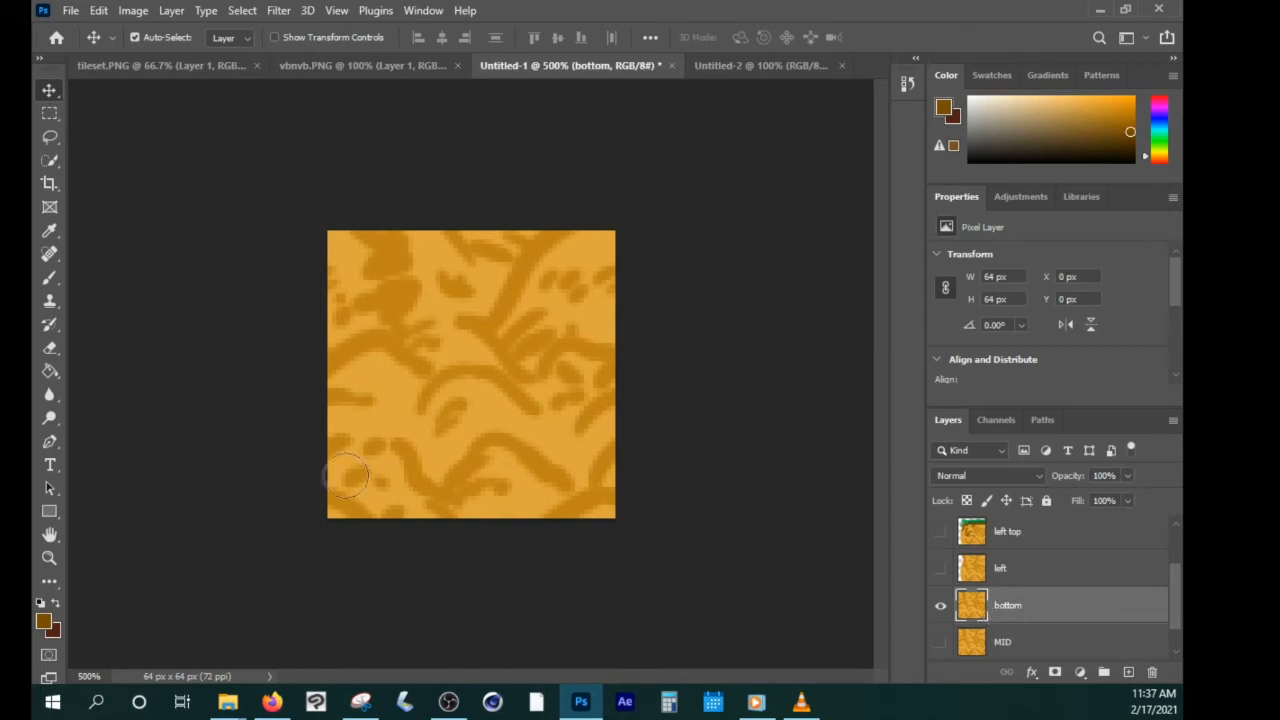
Erase a jagged lower edge into the bottom tile and offset it +43 px horizontally and 0 px vertically with wrap-around.
mouse_move(324, 468)
mouse_down()
mouse_move(368, 520)
mouse_move(326, 492)
mouse_move(386, 502)
mouse_move(429, 448)
mouse_move(411, 510)
mouse_move(427, 497)
mouse_move(501, 520)
mouse_move(542, 468)
mouse_move(554, 508)
mouse_move(587, 519)
mouse_move(612, 501)
mouse_move(618, 515)
mouse_move(571, 489)
mouse_move(586, 506)
mouse_move(575, 471)
mouse_move(614, 466)
mouse_up()
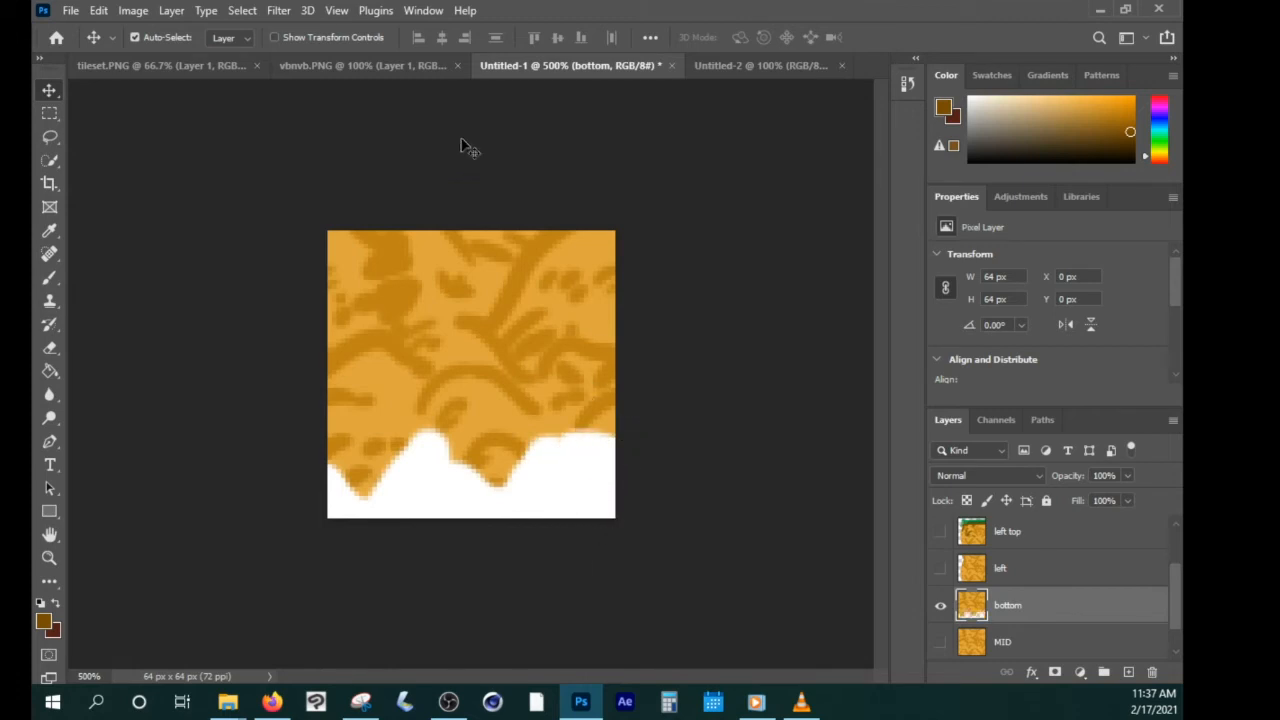
click(307, 12)
mouse_move(279, 10)
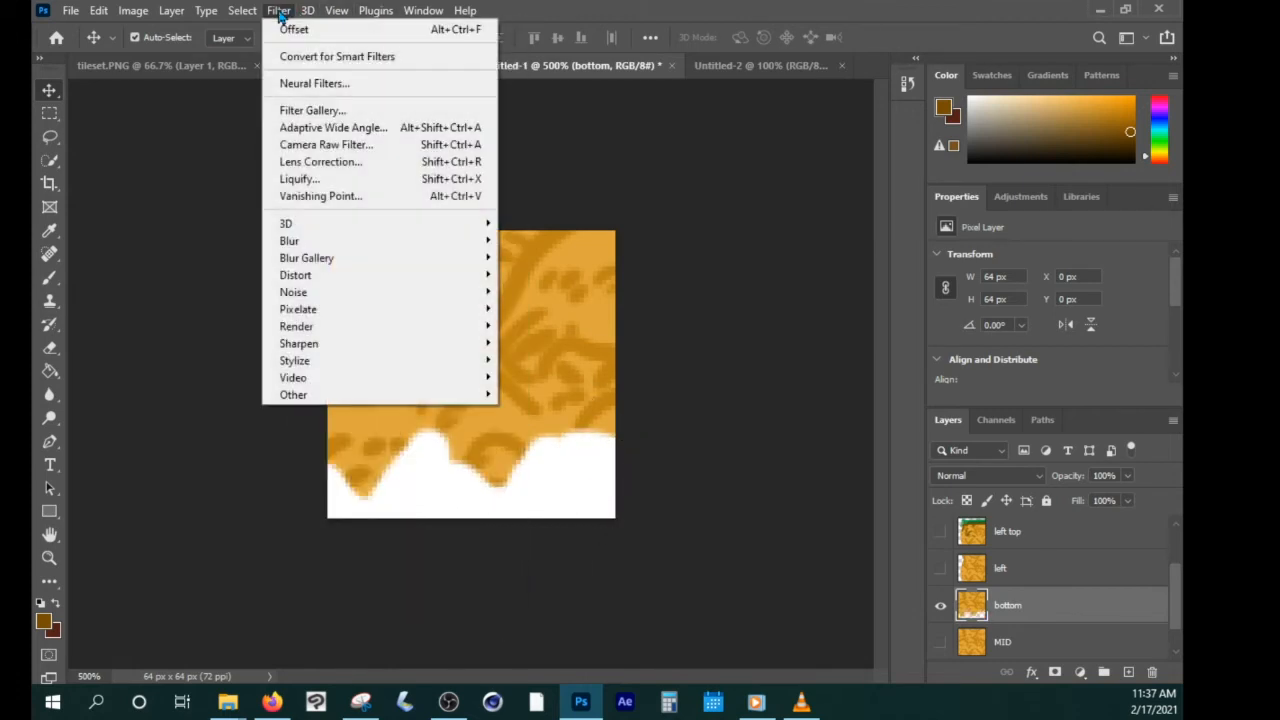
mouse_move(350, 404)
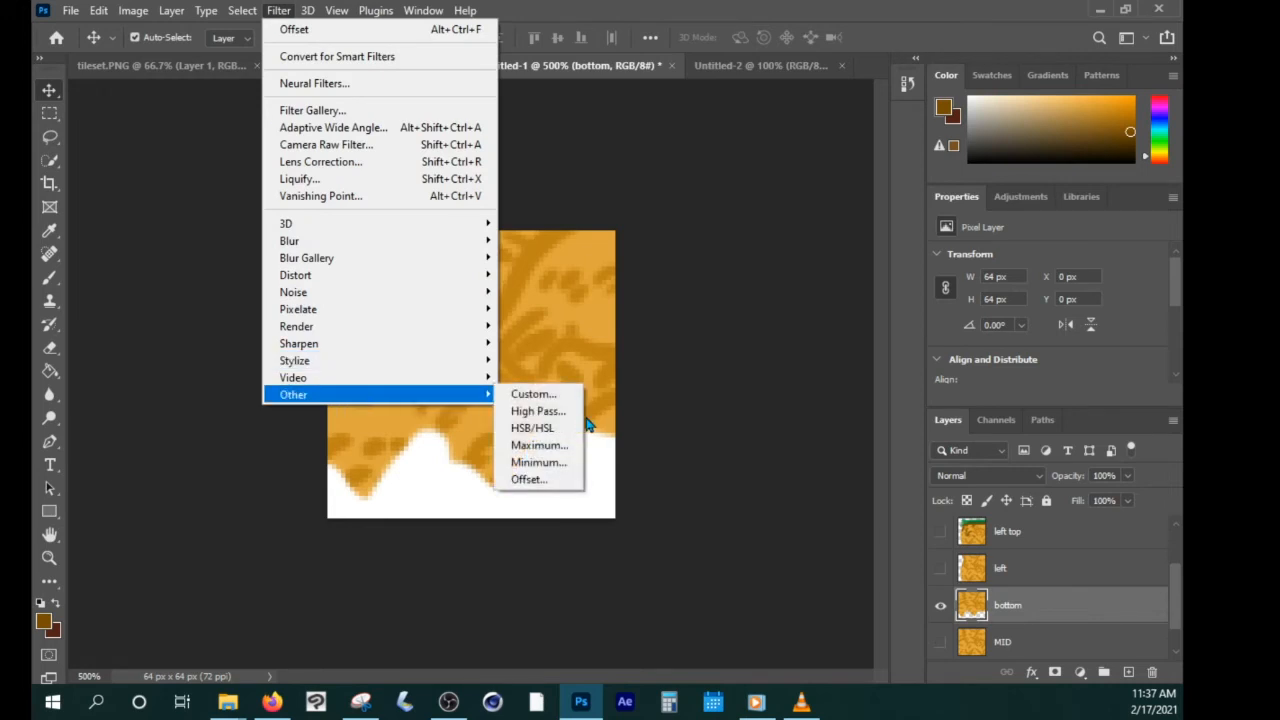
click(529, 479)
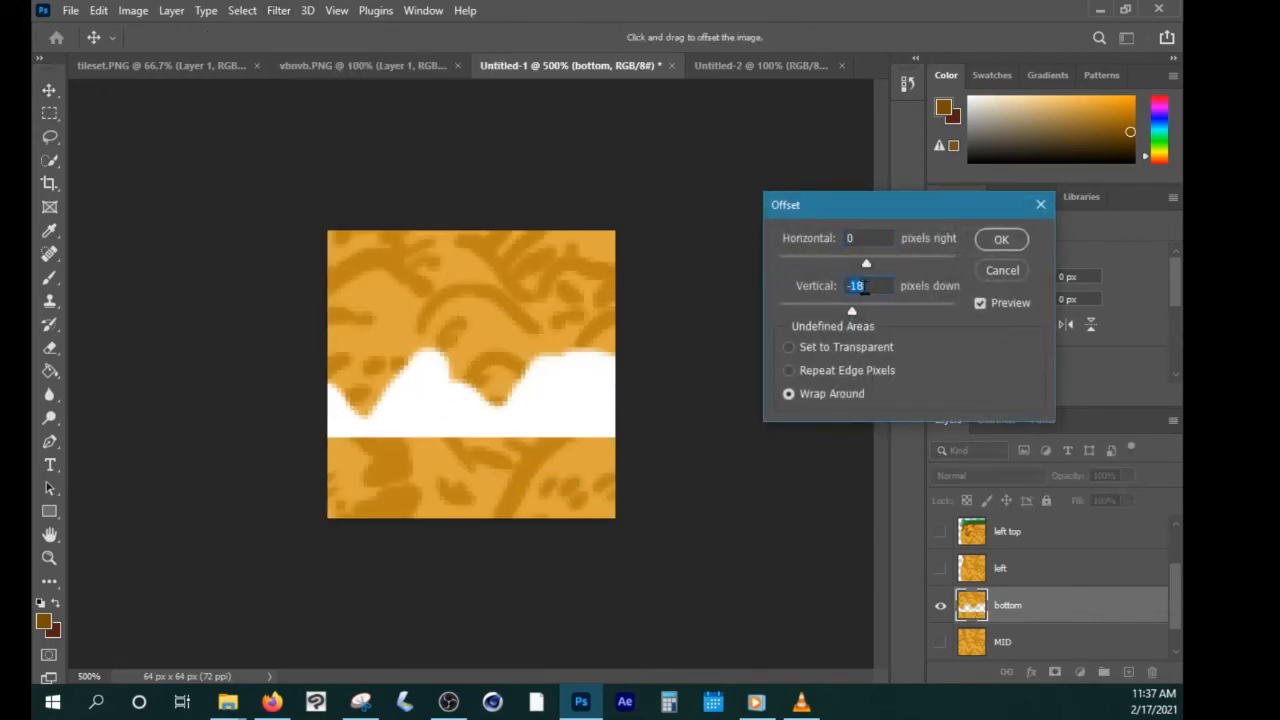
text(0)
drag(866, 263, 903, 264)
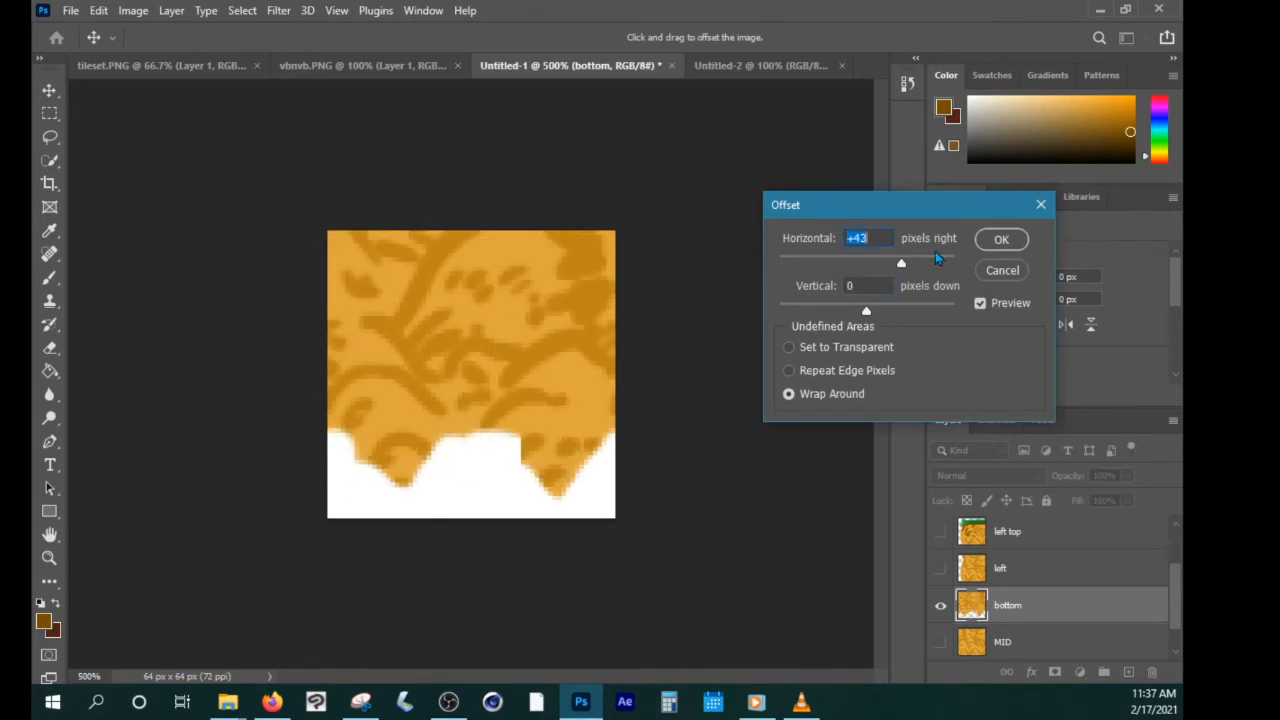
click(996, 240)
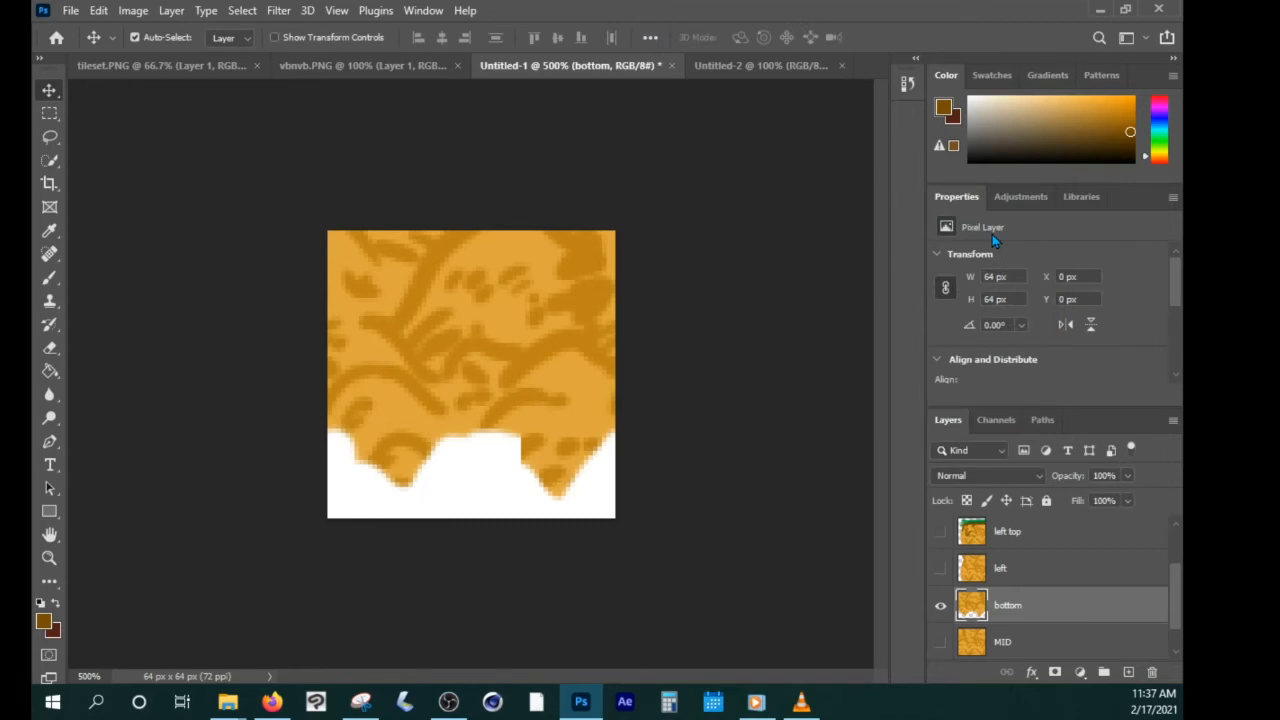
Sample the tile's darker ochre and paint over the vertical seam at the jagged edge, adding a small downward spike beside it.
click(51, 282)
mouse_move(513, 440)
mouse_down()
mouse_move(528, 458)
mouse_move(518, 450)
mouse_up()
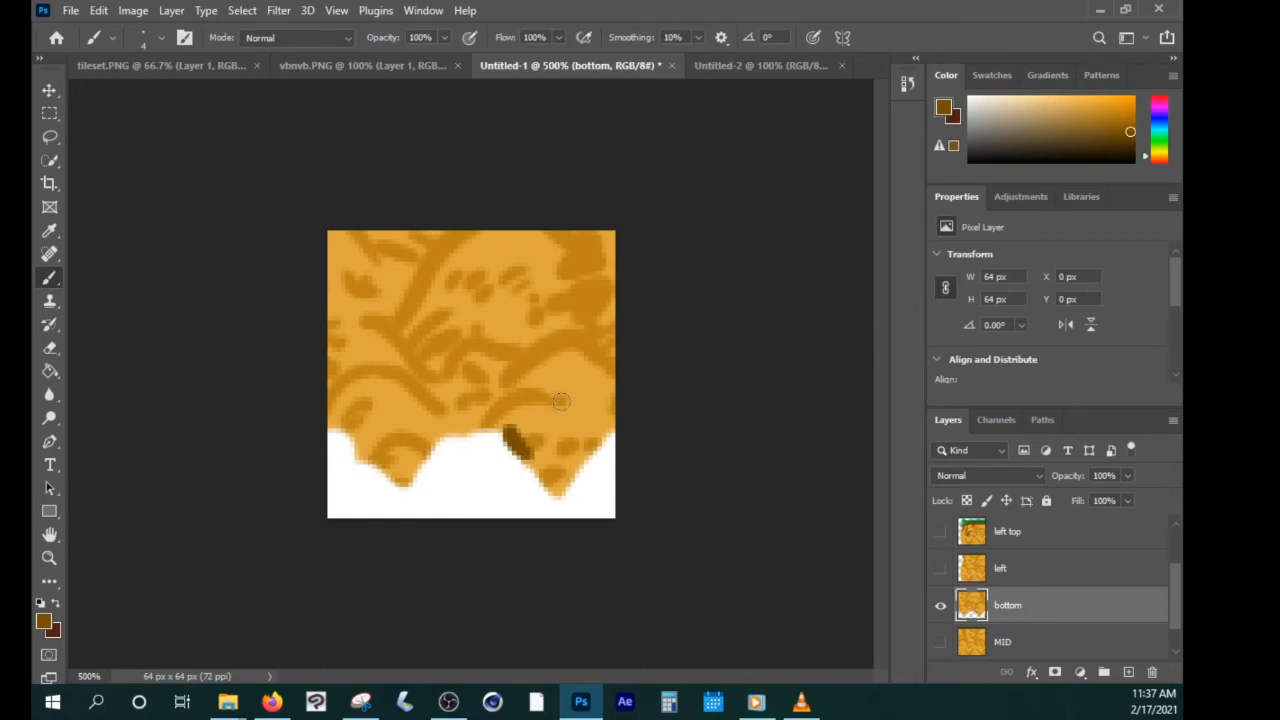
key(i)
click(577, 334)
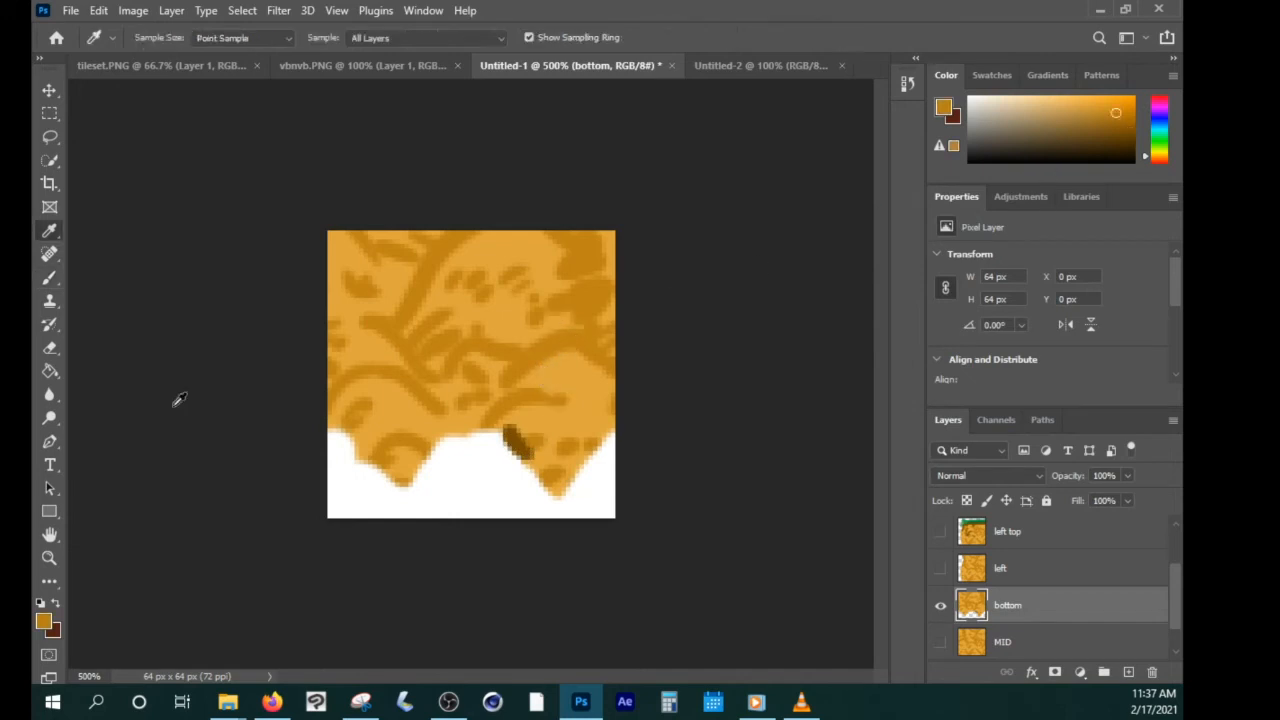
click(50, 280)
mouse_move(505, 428)
mouse_down()
mouse_move(527, 452)
mouse_move(478, 462)
mouse_move(472, 441)
mouse_up()
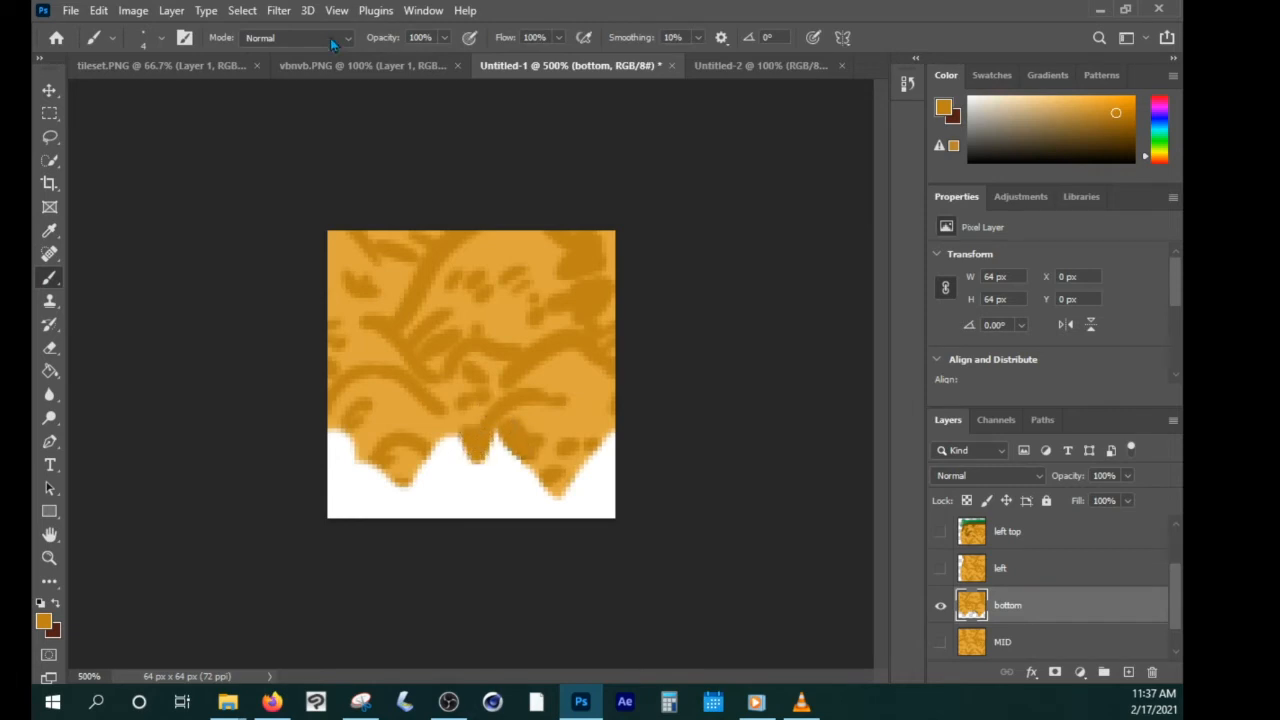
Offset the bottom tile back by -43 px horizontally with wrap-around.
click(278, 10)
mouse_move(441, 402)
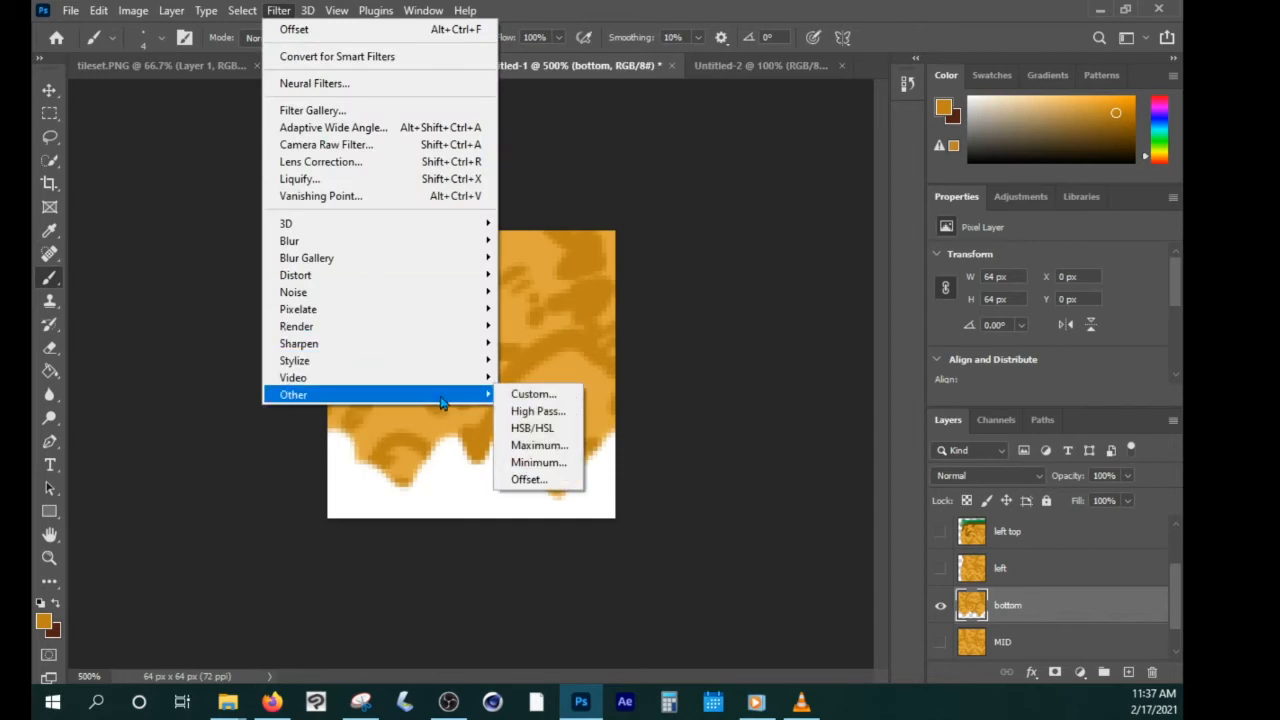
click(530, 479)
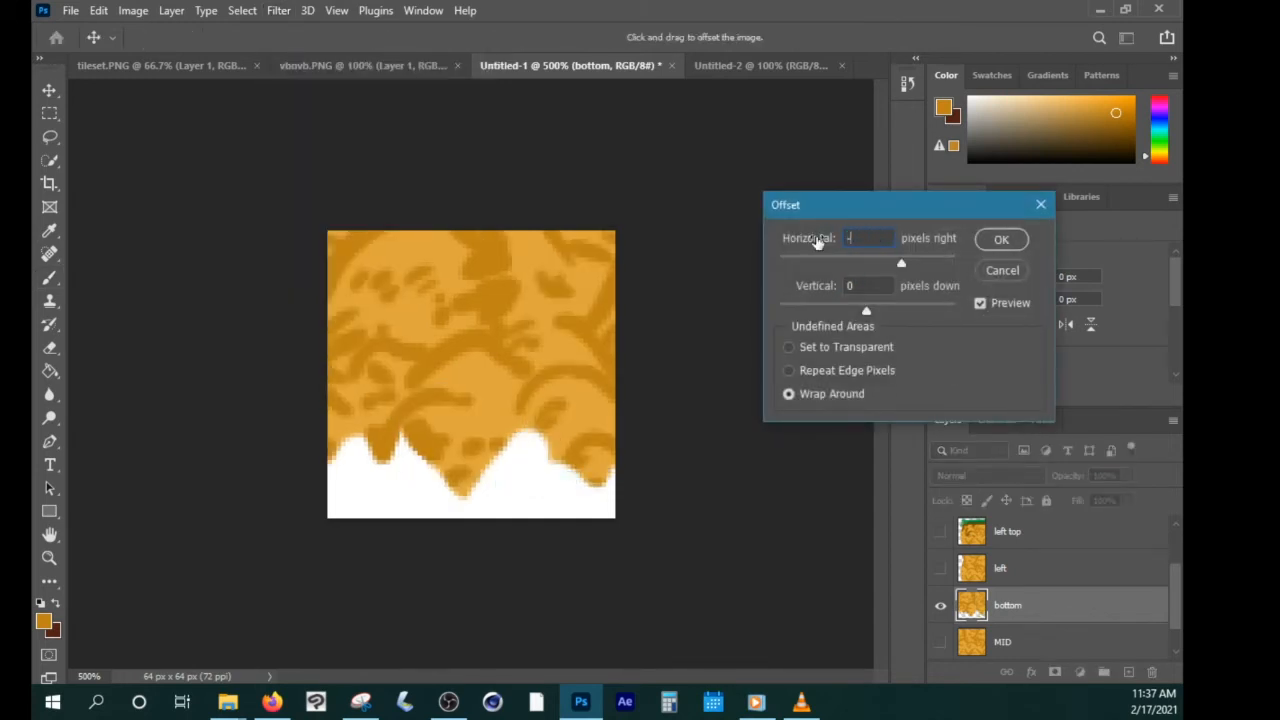
text(-43)
click(1001, 239)
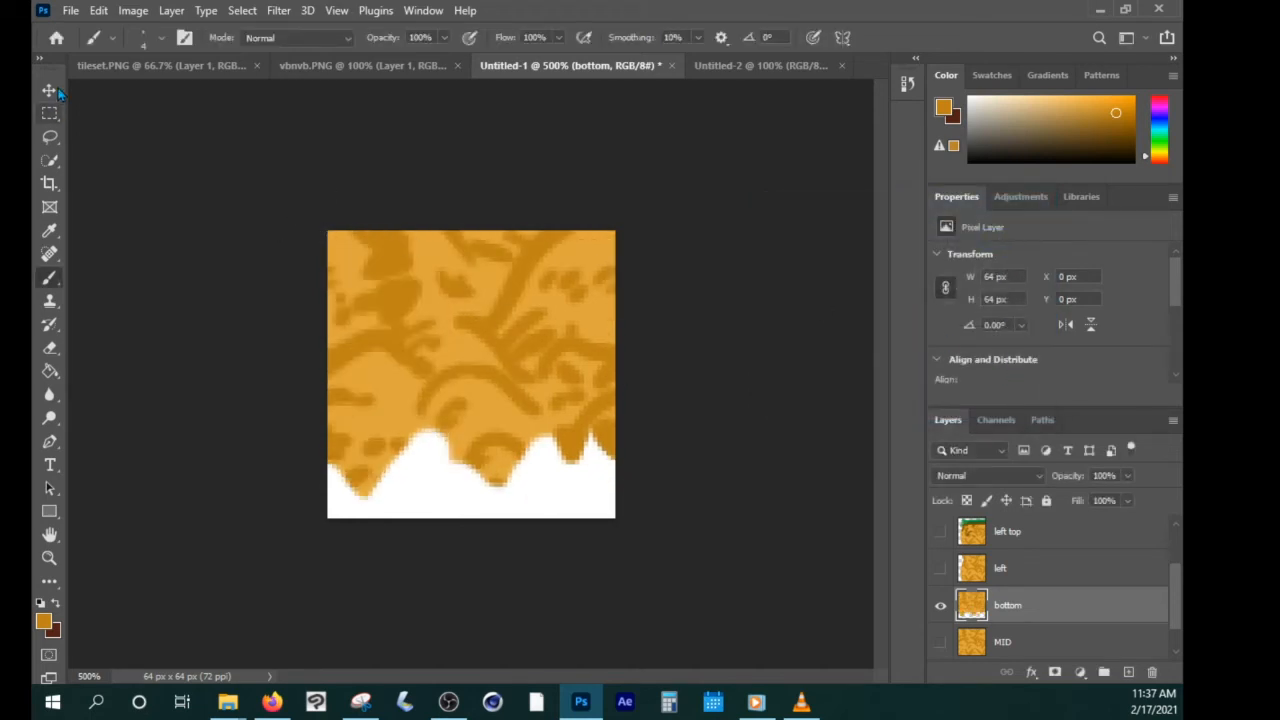
Place the bottom tile in Untitled-2 and copy it so three tiles line the underside of the ground block.
key(v)
drag(491, 292, 565, 548)
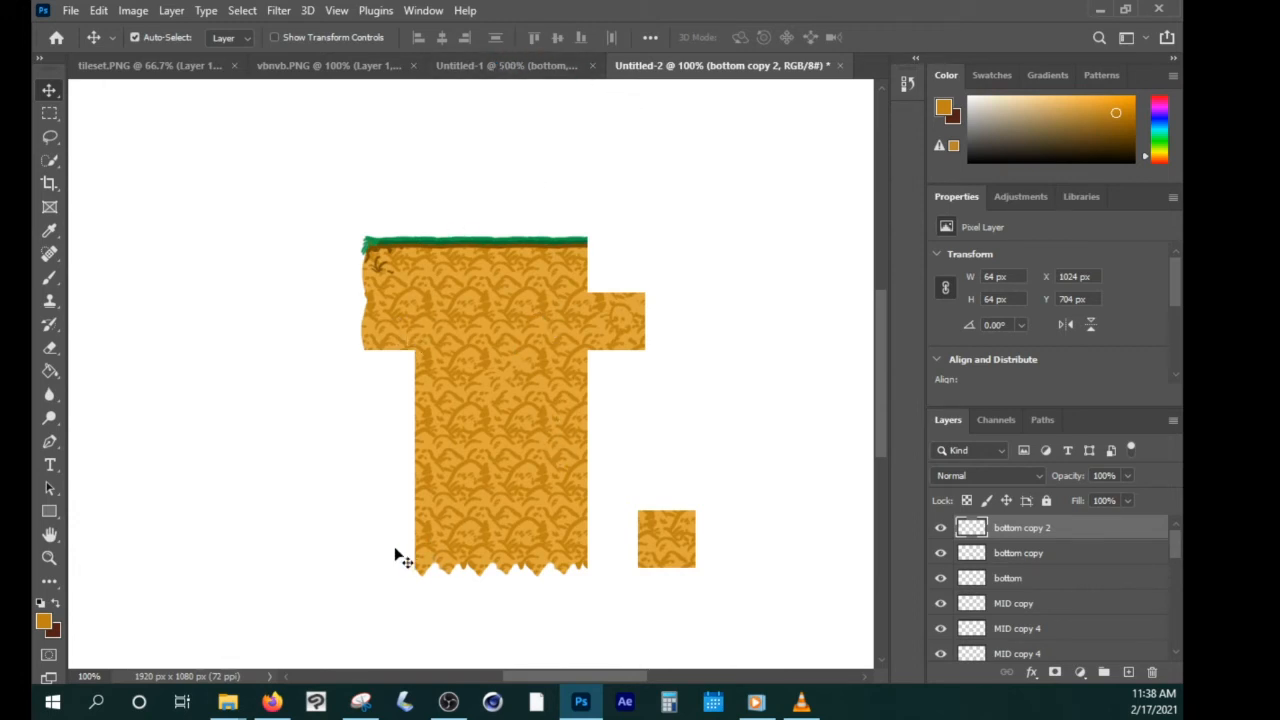
Back in Untitled-1, duplicate the bottom layer and hide one of the two identical layers.
click(468, 66)
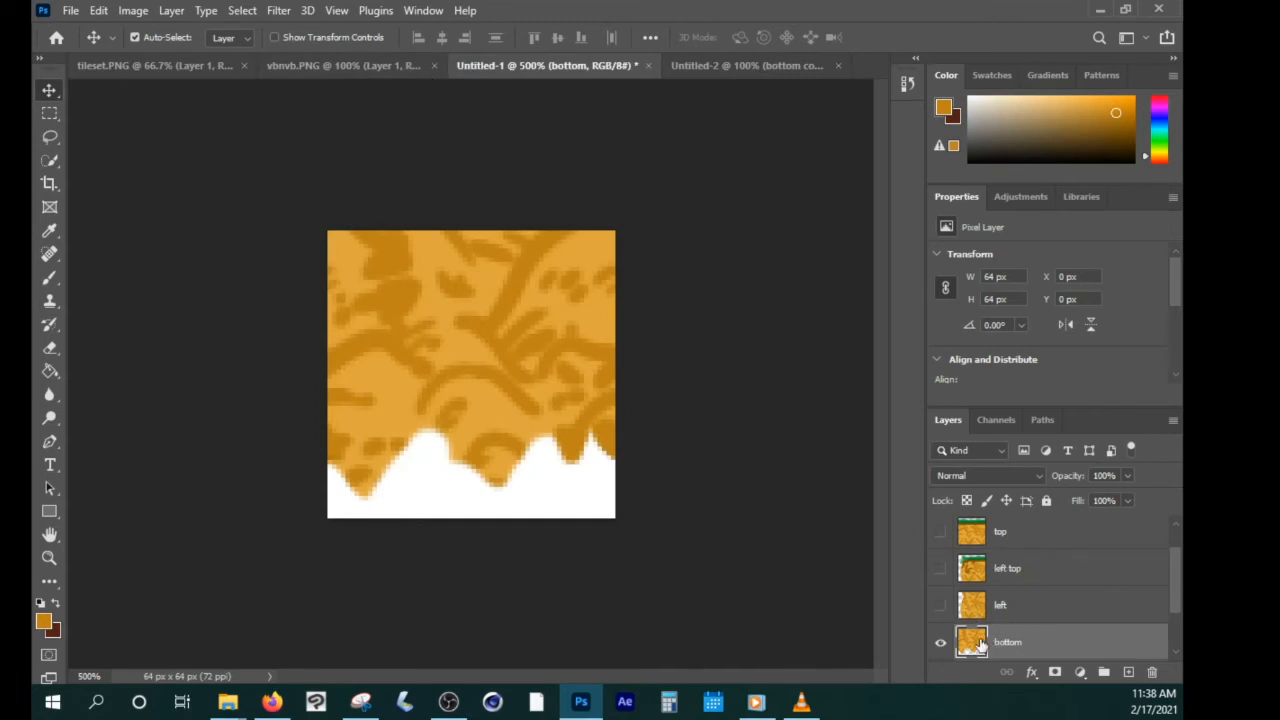
drag(979, 640, 1129, 671)
click(940, 608)
scroll(990, 606, up, 1)
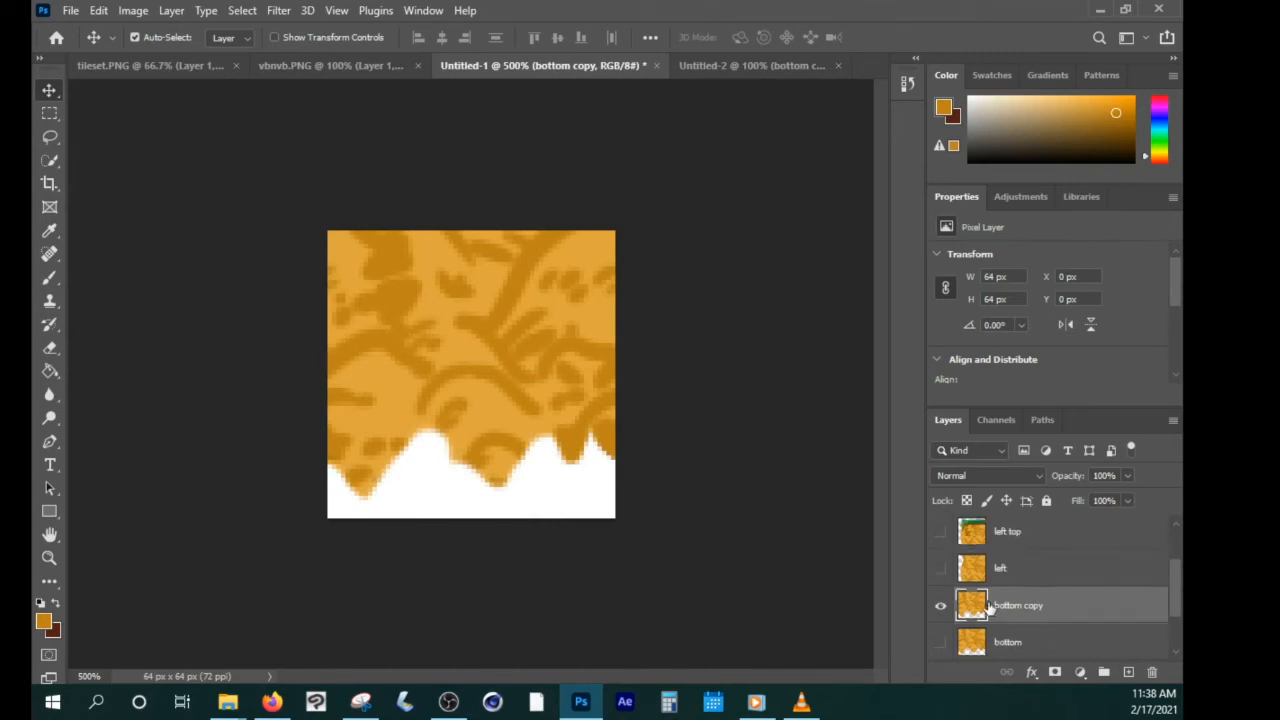
Load the left tile's outline as a selection, with the left layer and the bottom copy hidden.
click(940, 570)
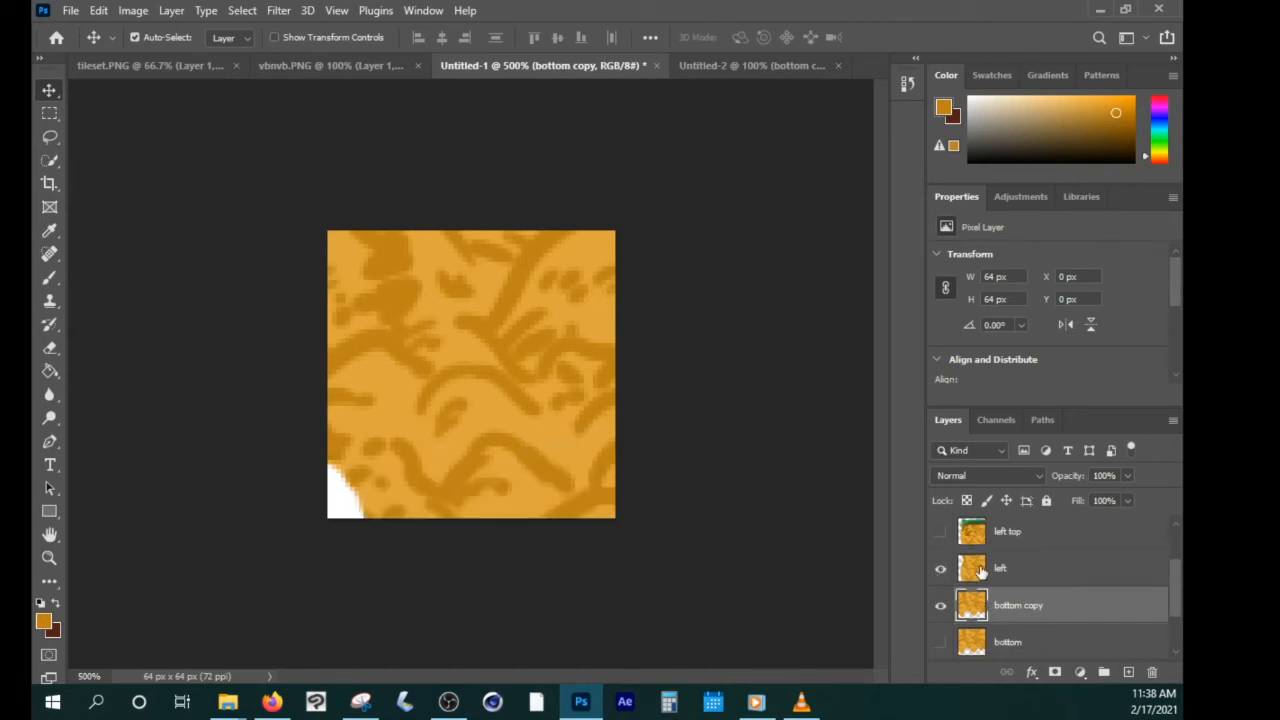
click(970, 572)
click(940, 606)
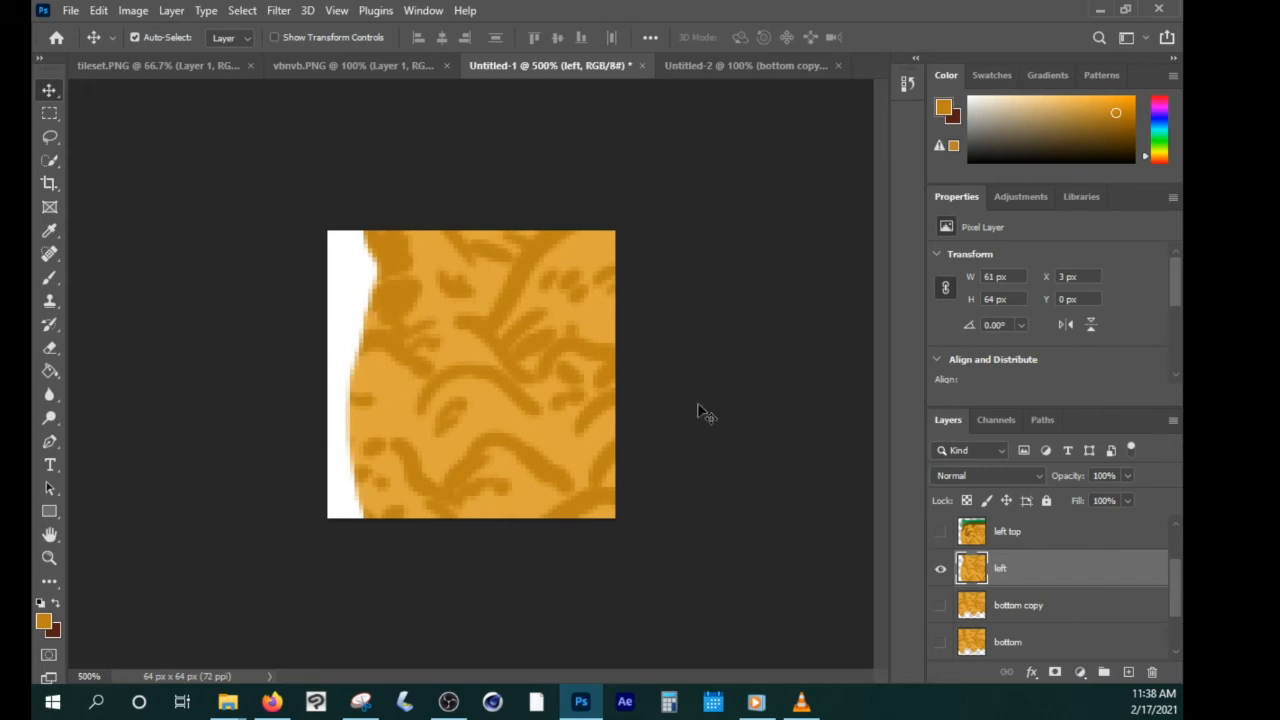
click(940, 569)
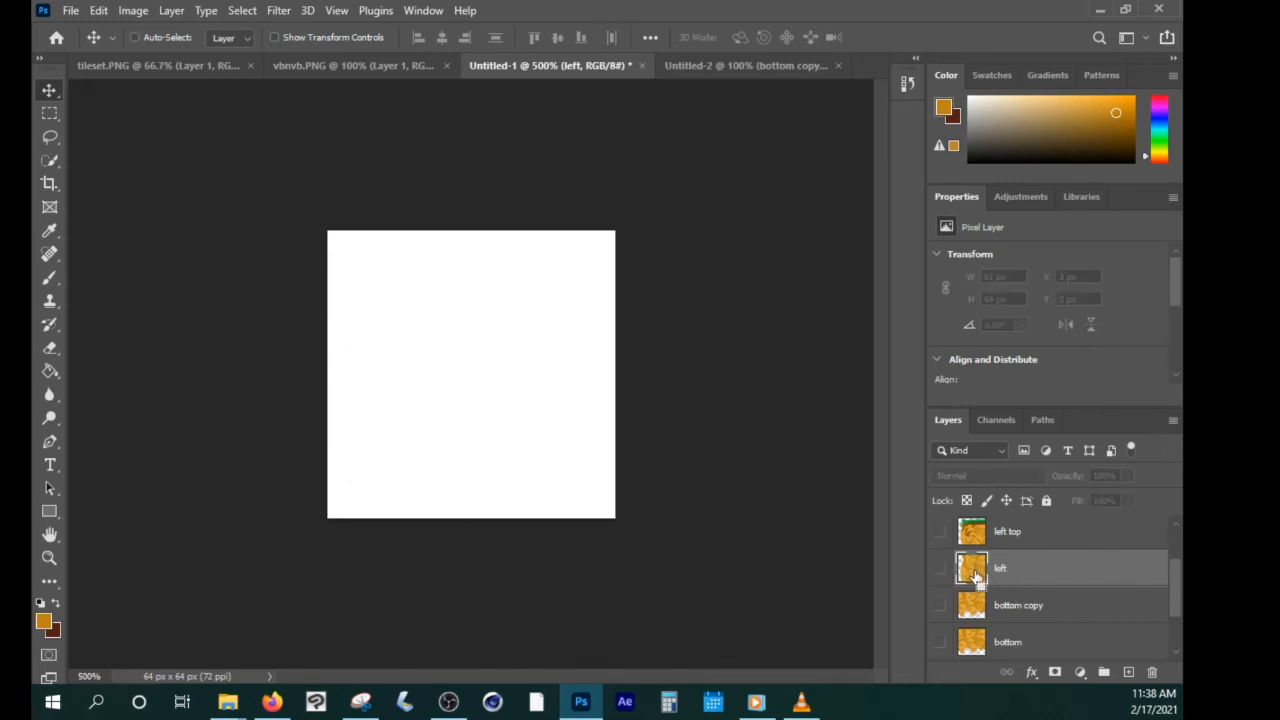
ctrl+click(975, 573)
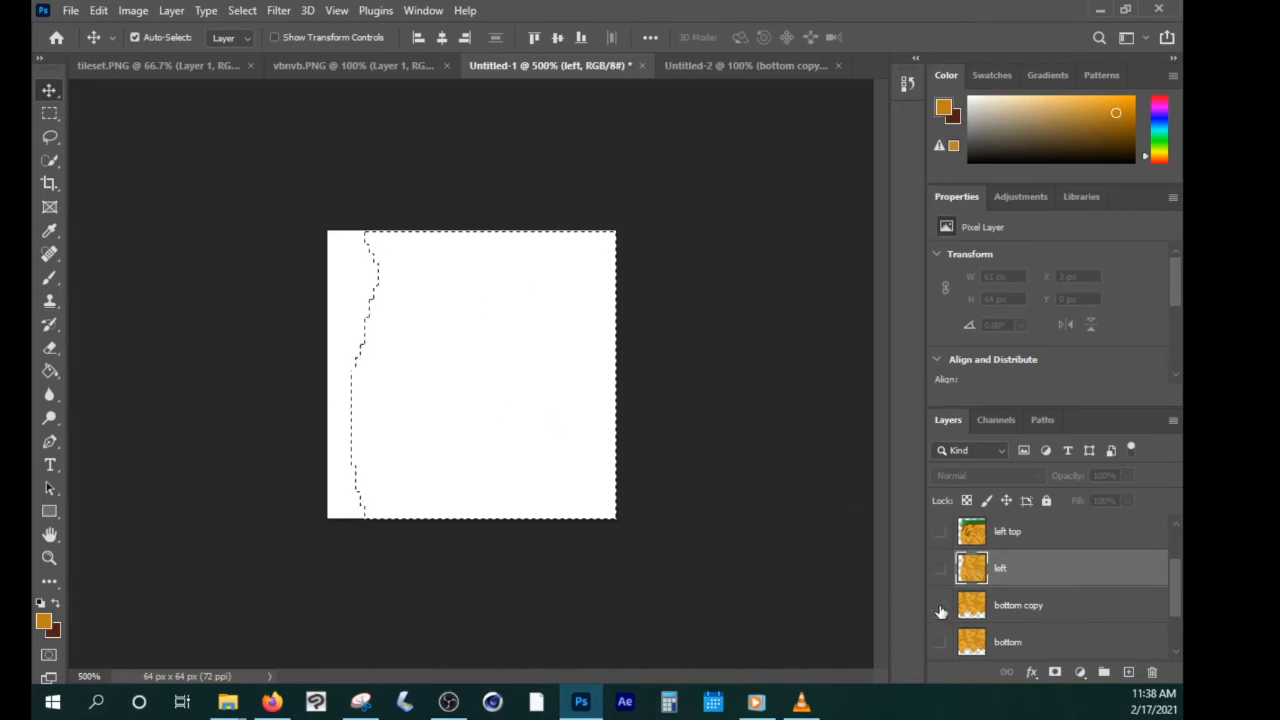
Show the bottom copy layer and rename it as bottom left.
click(940, 607)
click(978, 608)
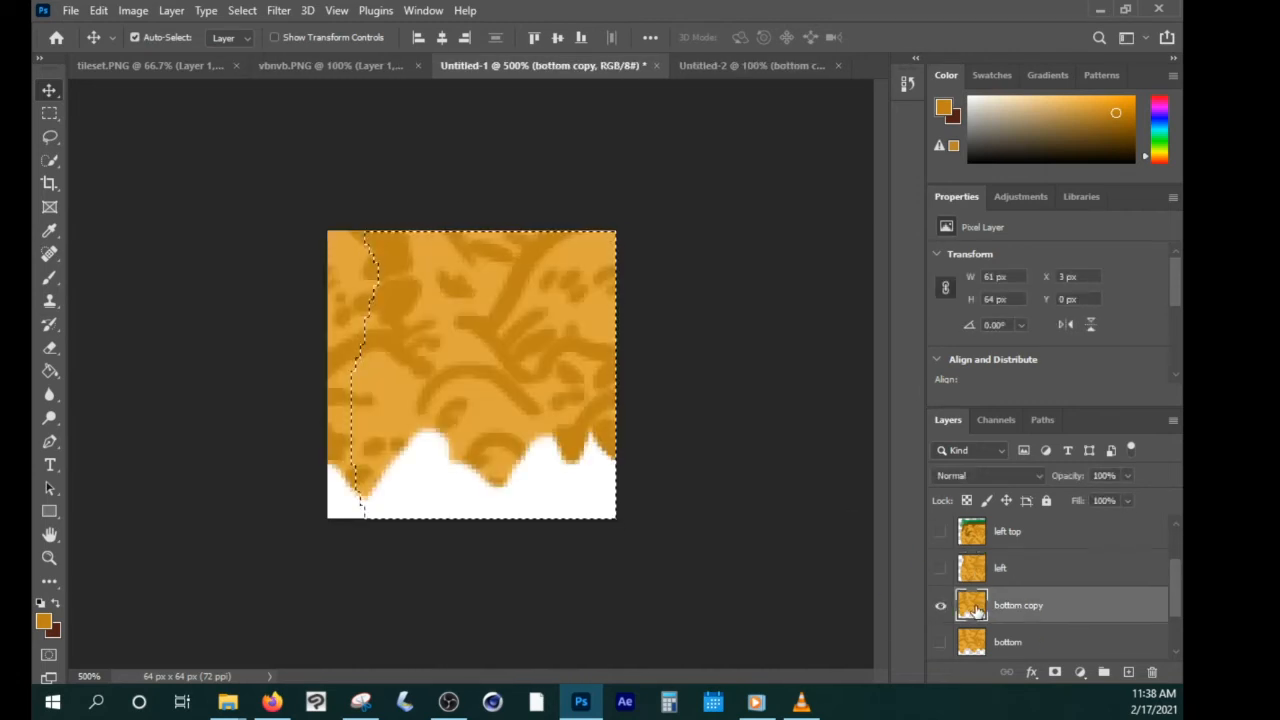
double_click(1027, 607)
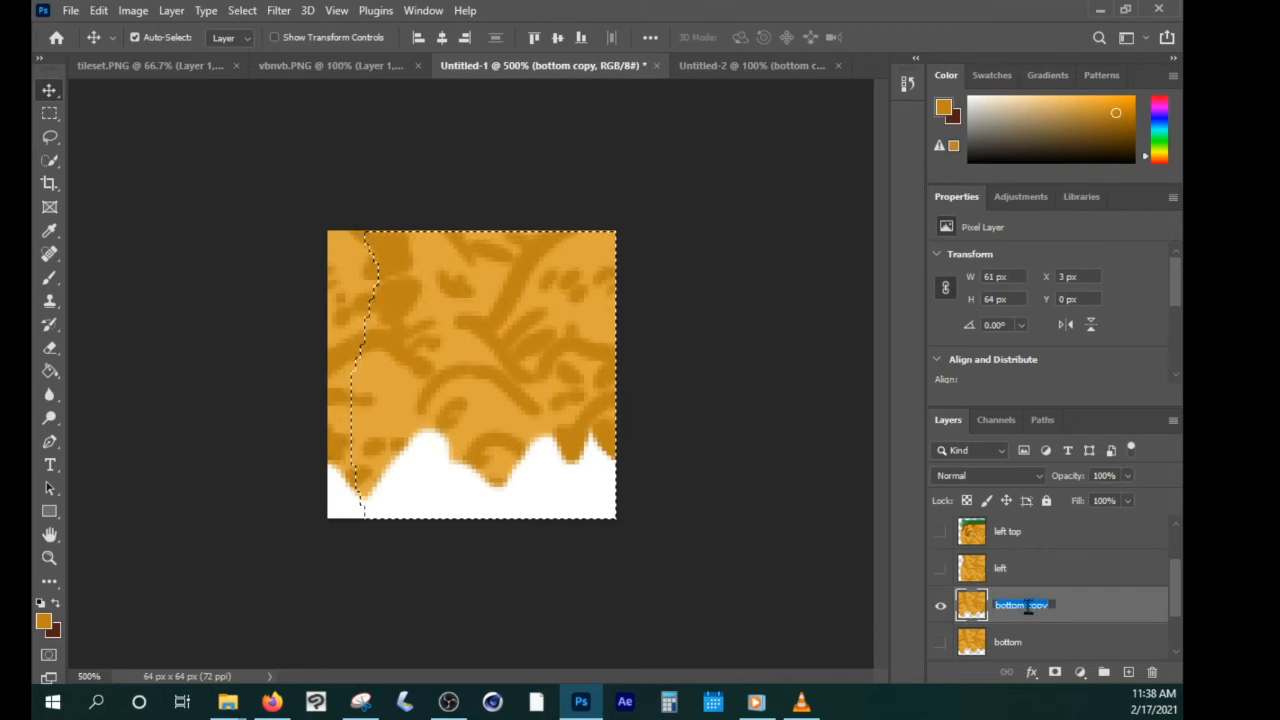
text(botto)
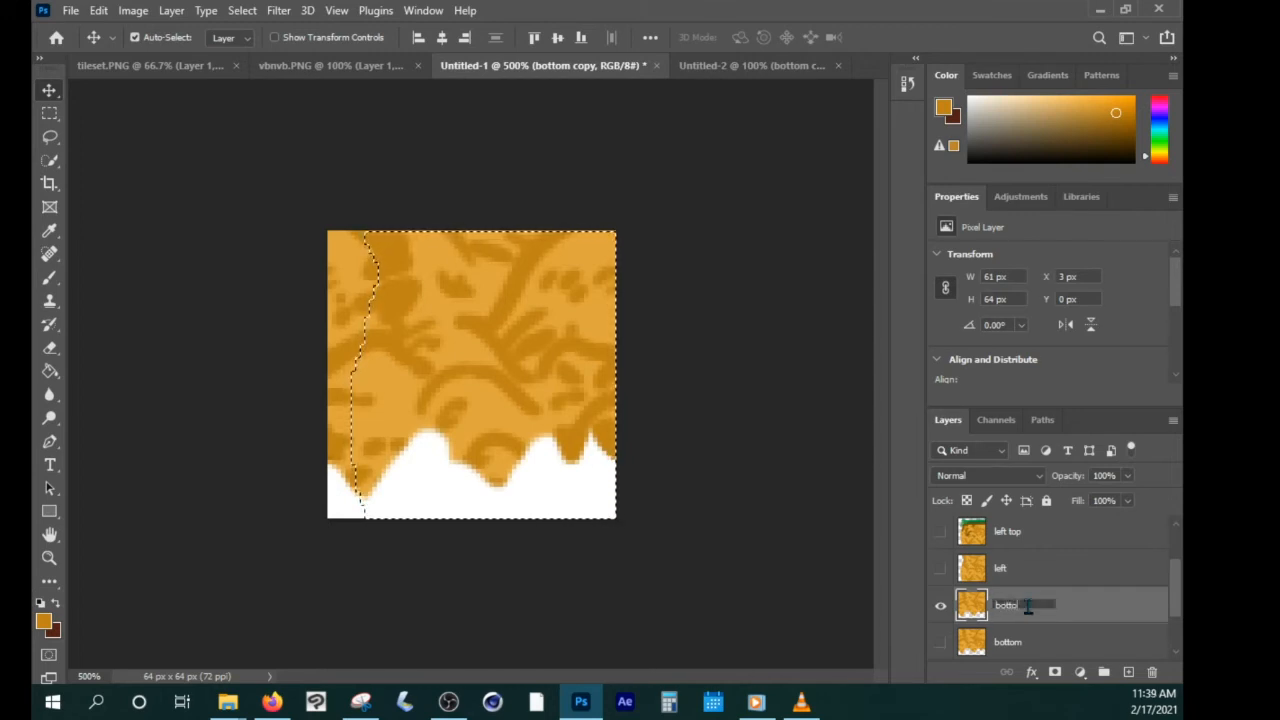
text(m)
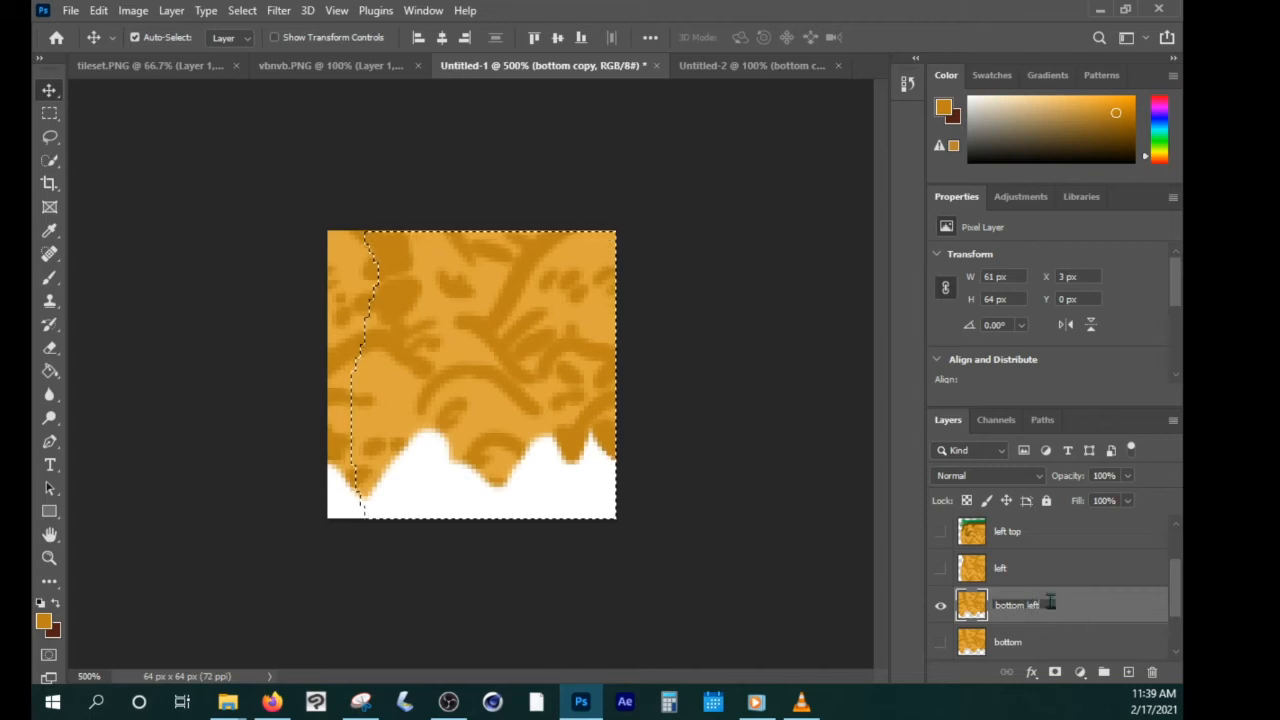
text( left)
Invert the selection and erase the strip of the bottom left tile that lies outside the left tile's outline.
click(995, 578)
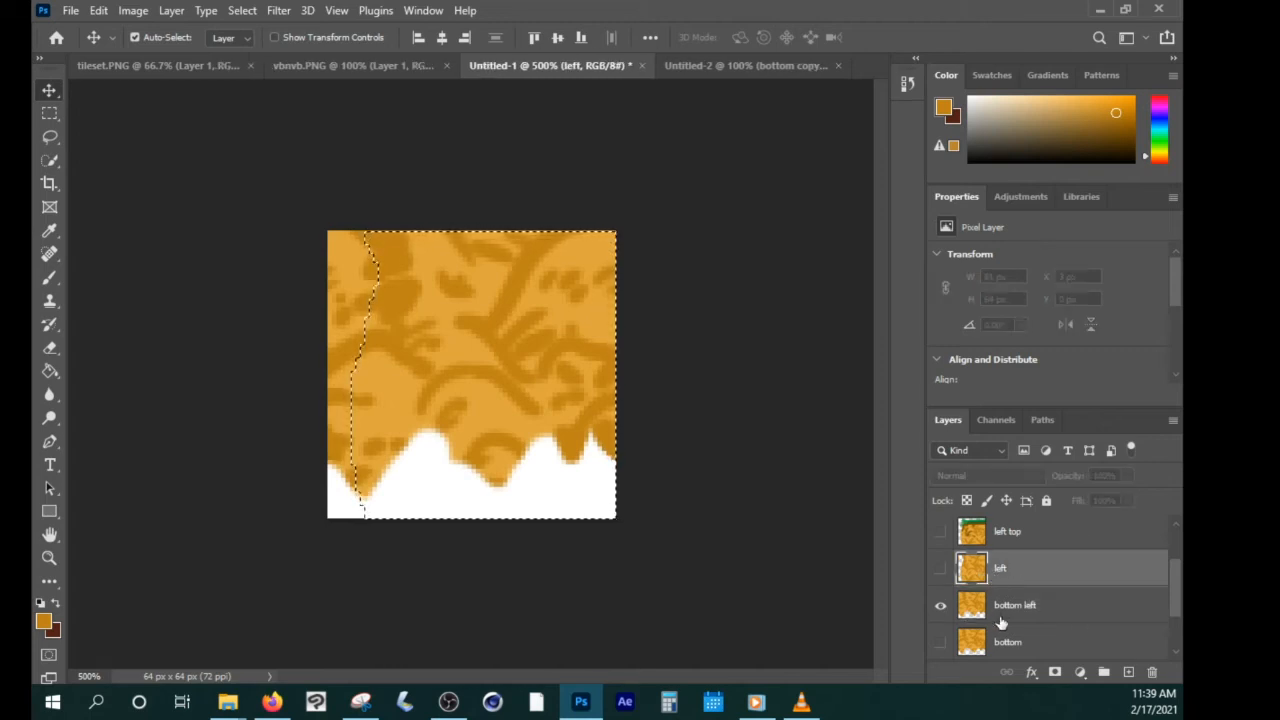
click(995, 620)
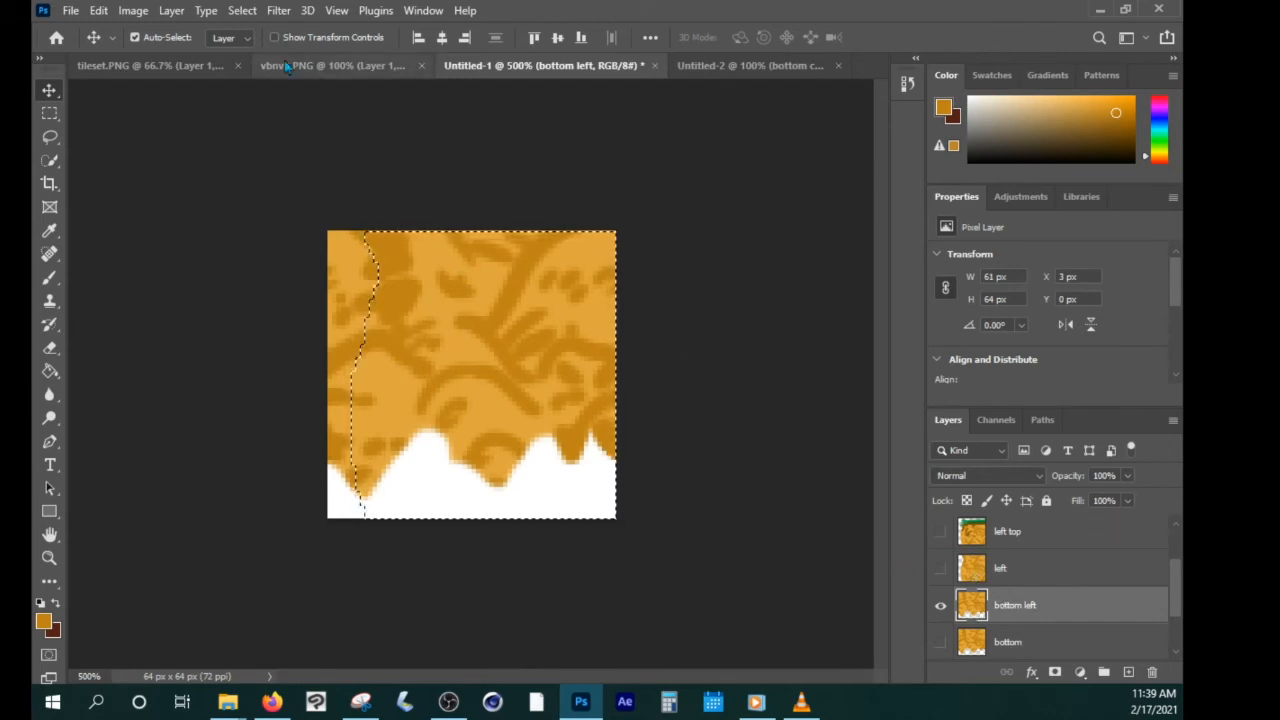
click(242, 10)
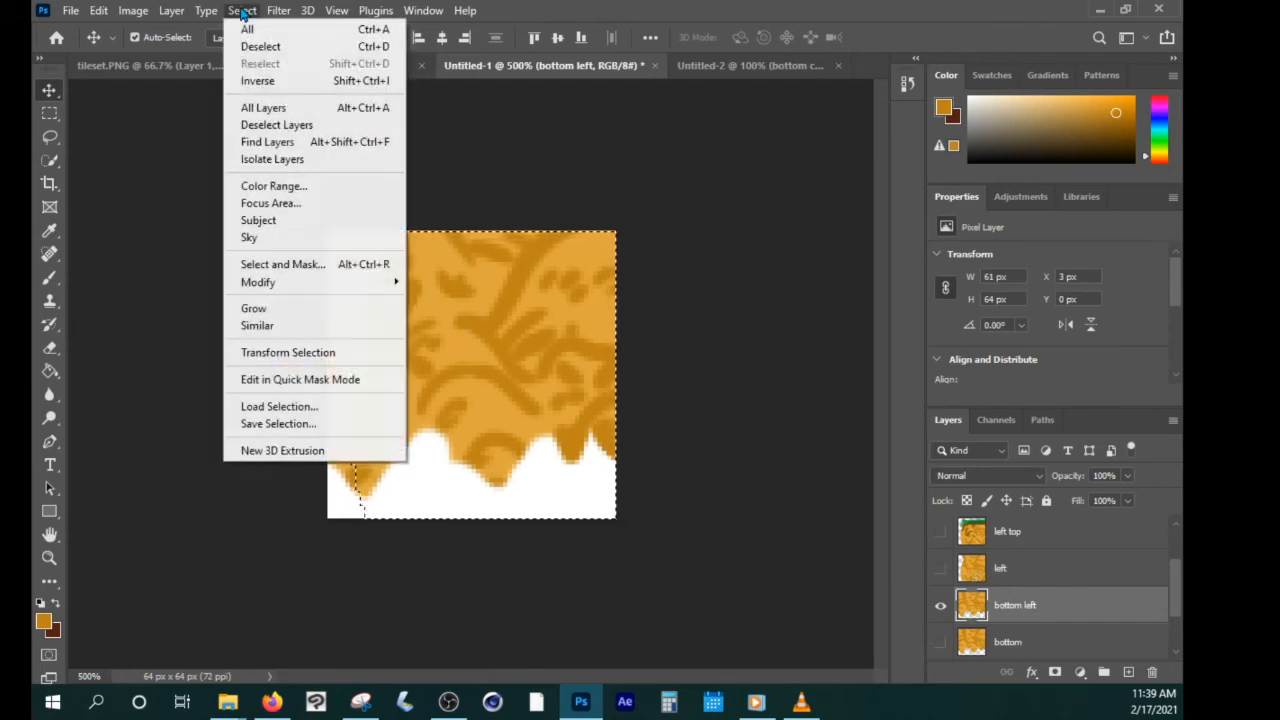
click(258, 80)
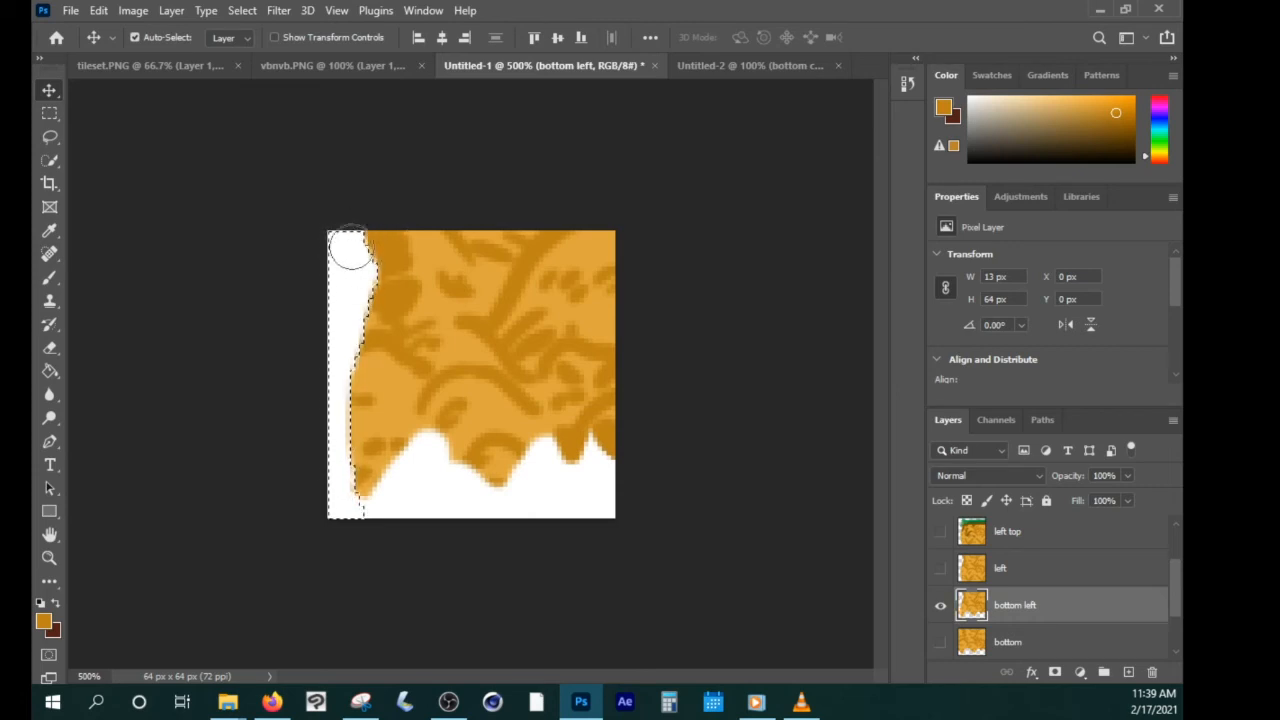
Clear the selection, bulge the bottom left tile's left edge with dark orange paint, and erase its lower-left corner into a rounded slope.
key(ctrl+d)
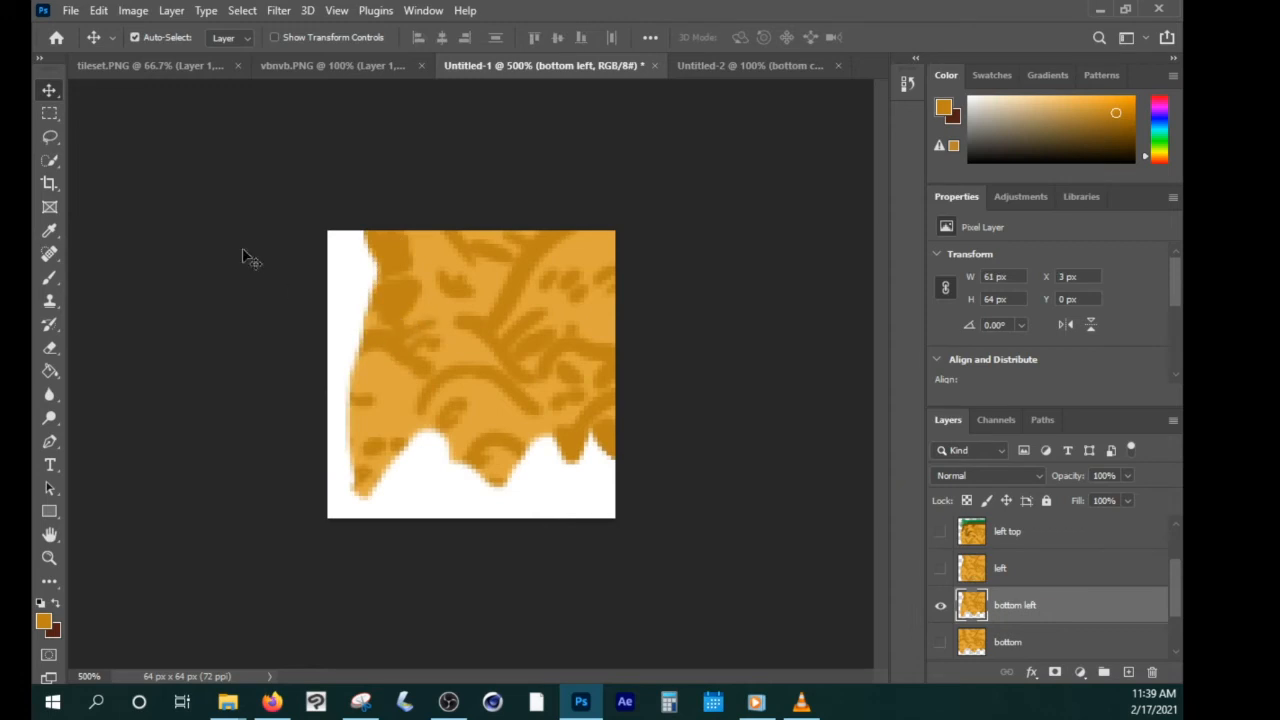
click(50, 278)
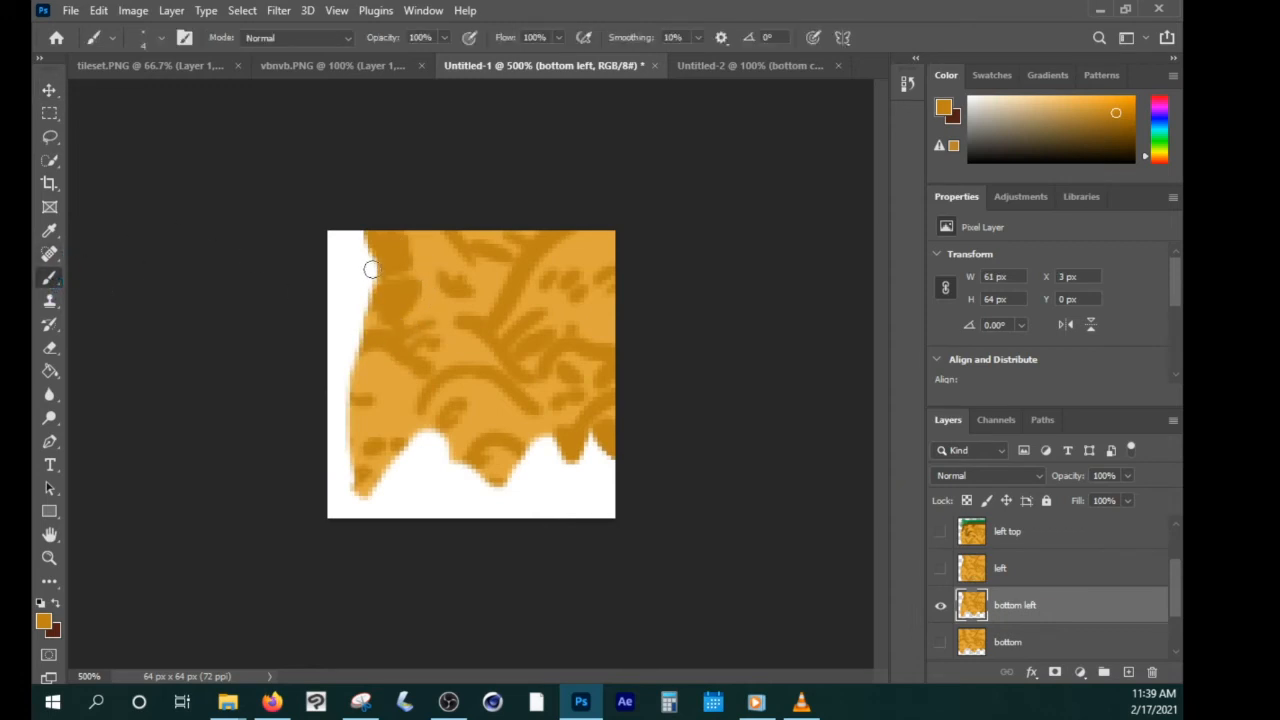
mouse_move(373, 265)
mouse_down()
mouse_move(353, 288)
mouse_move(360, 340)
mouse_move(373, 281)
mouse_move(378, 379)
mouse_move(388, 405)
mouse_move(438, 422)
mouse_up()
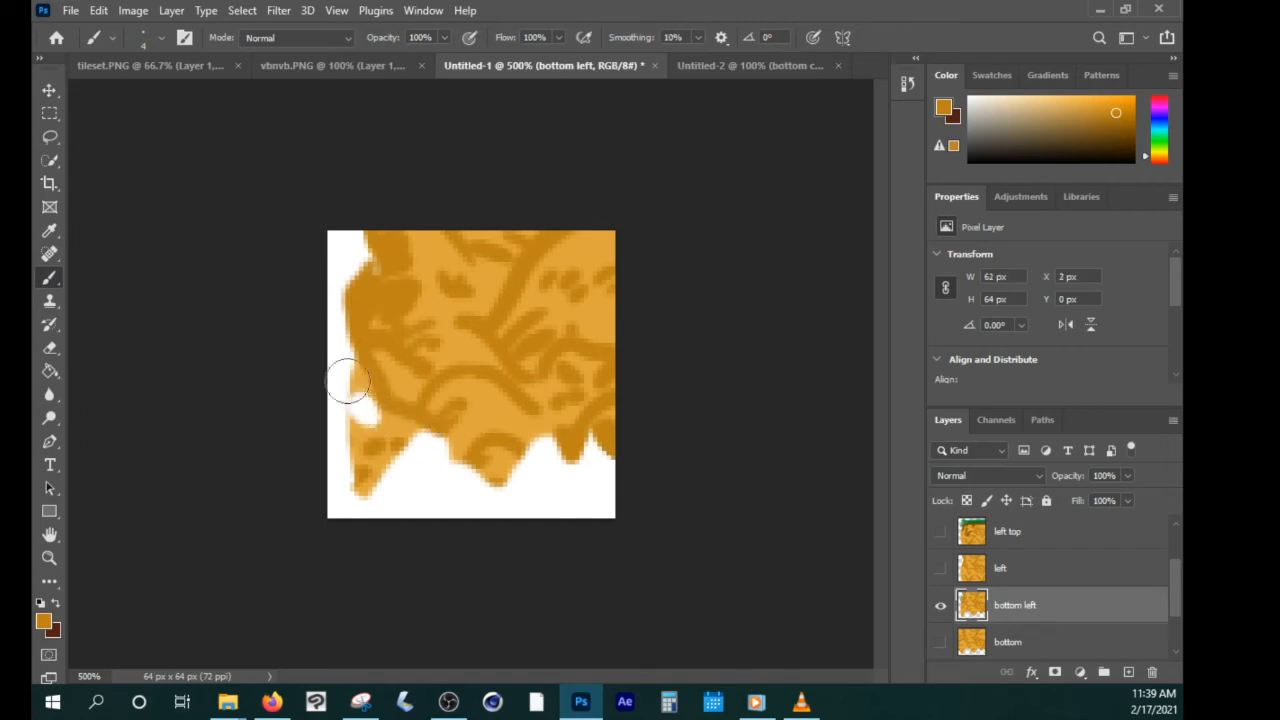
mouse_move(346, 377)
mouse_down()
mouse_move(392, 431)
mouse_move(362, 450)
mouse_move(415, 423)
mouse_up()
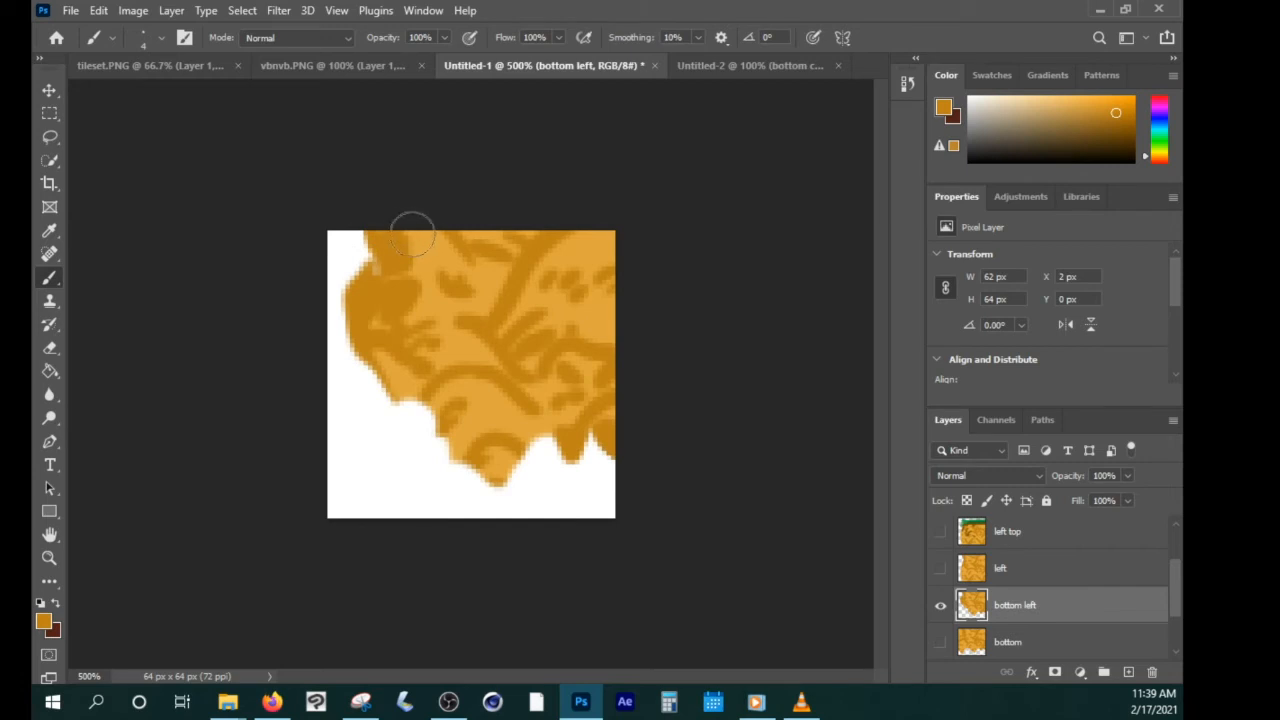
click(413, 232)
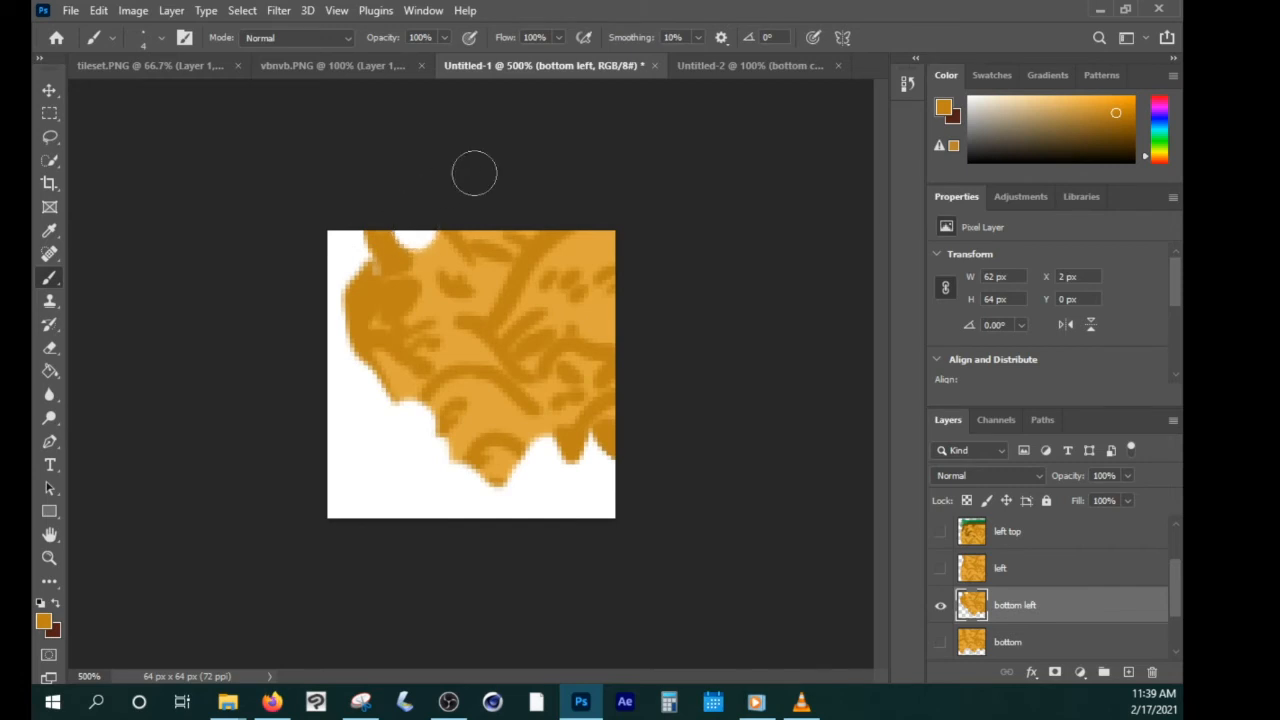
key(bracketleft)
key(bracketleft)
key(bracketleft)
key(bracketleft)
key(bracketleft)
key(ctrl+z)
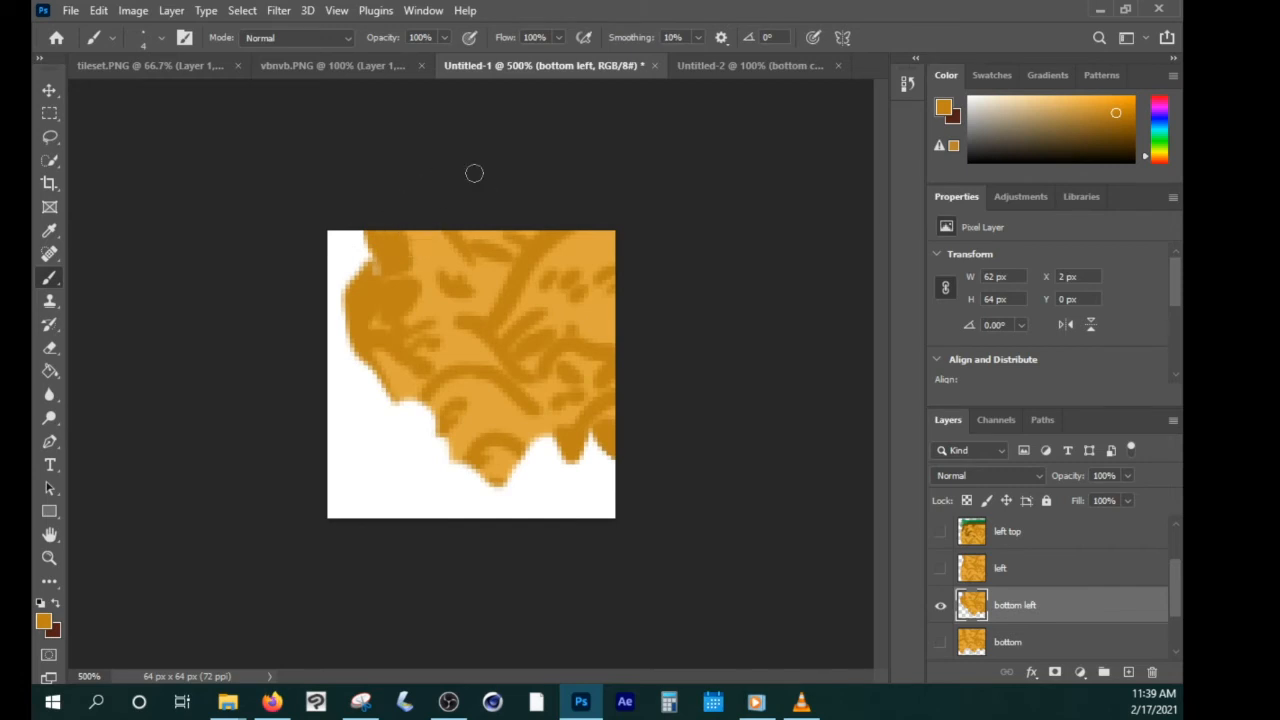
Place the bottom left tile at the lower-left corner of the ground block in Untitled-2 and fill the left column's gap with left tile copies.
click(48, 89)
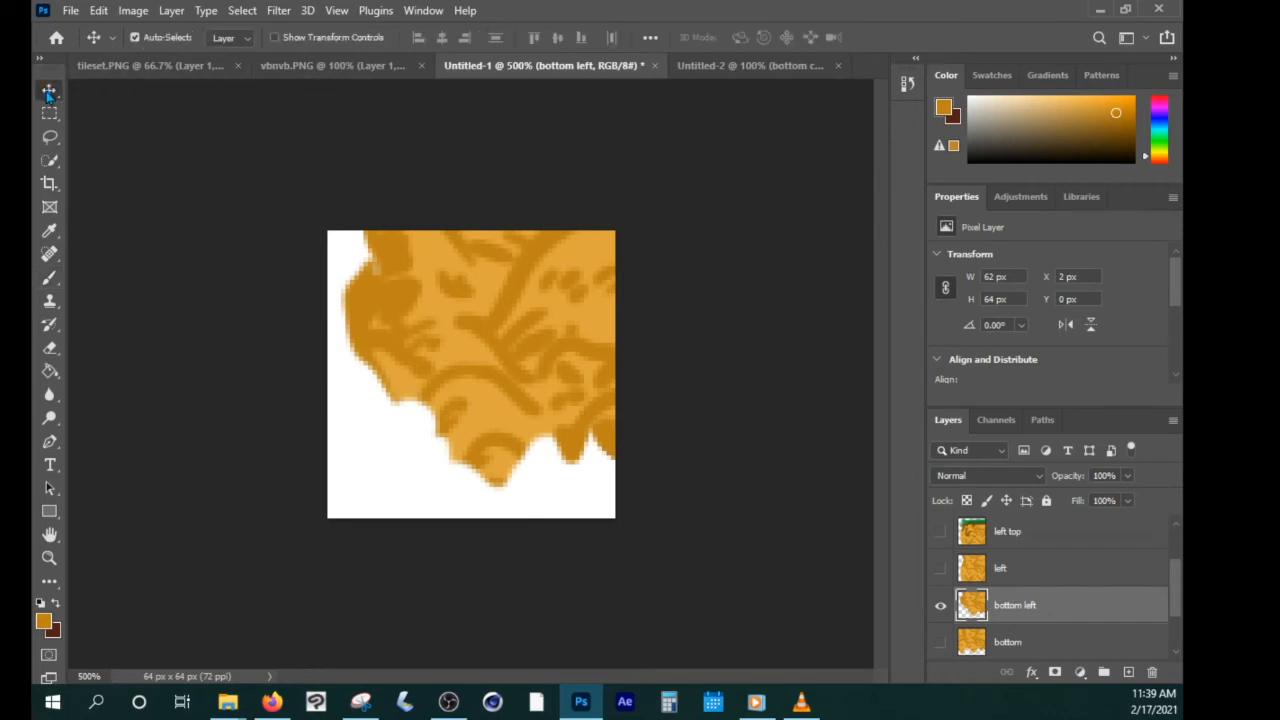
drag(440, 338, 386, 535)
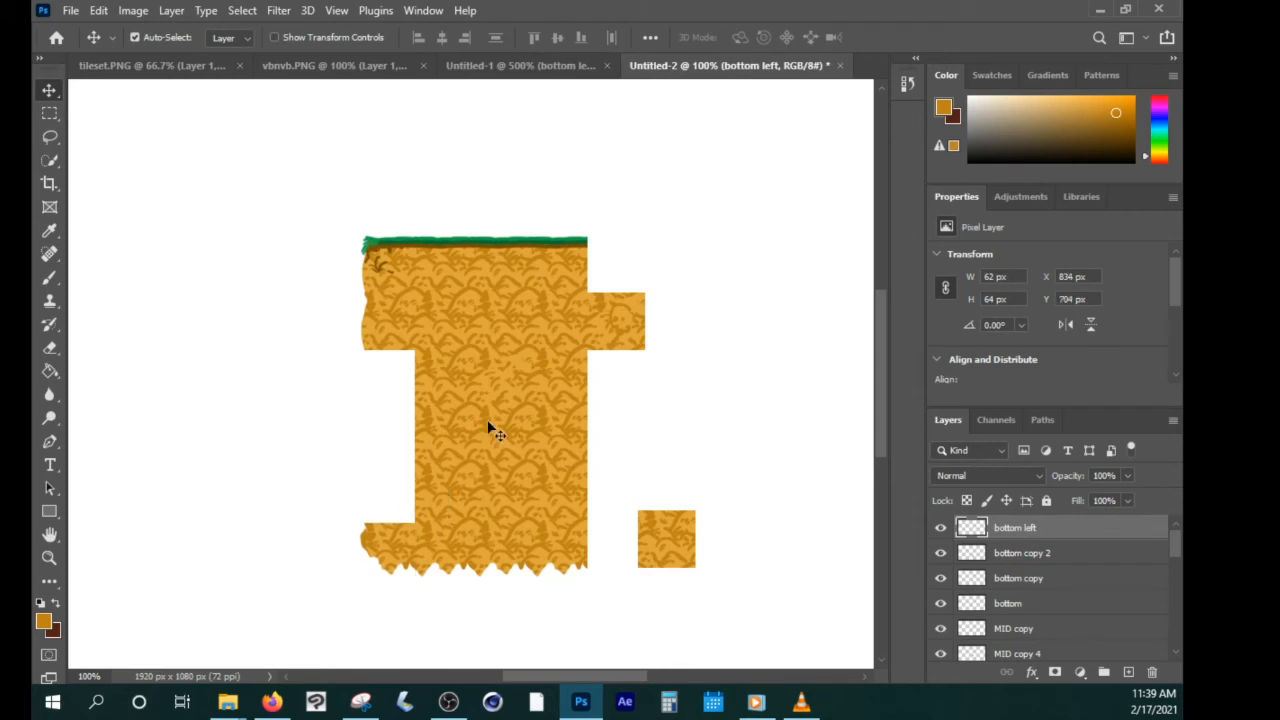
click(385, 325)
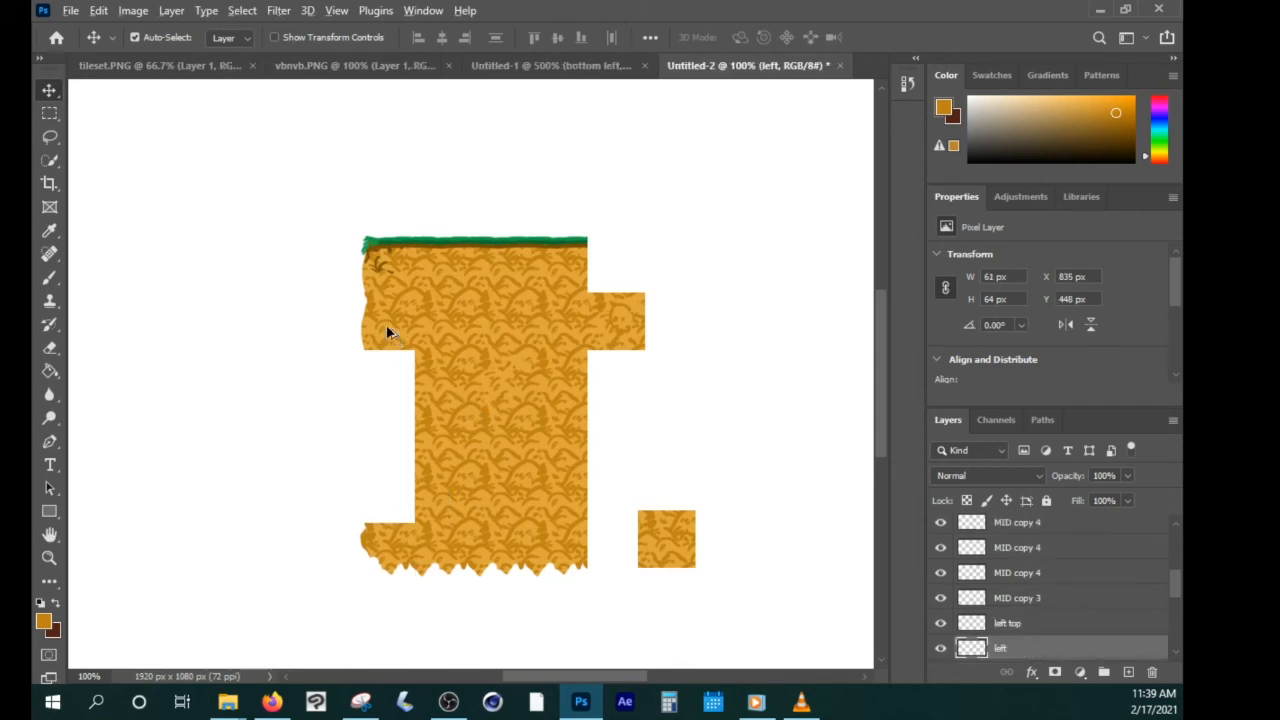
drag(386, 327, 391, 506)
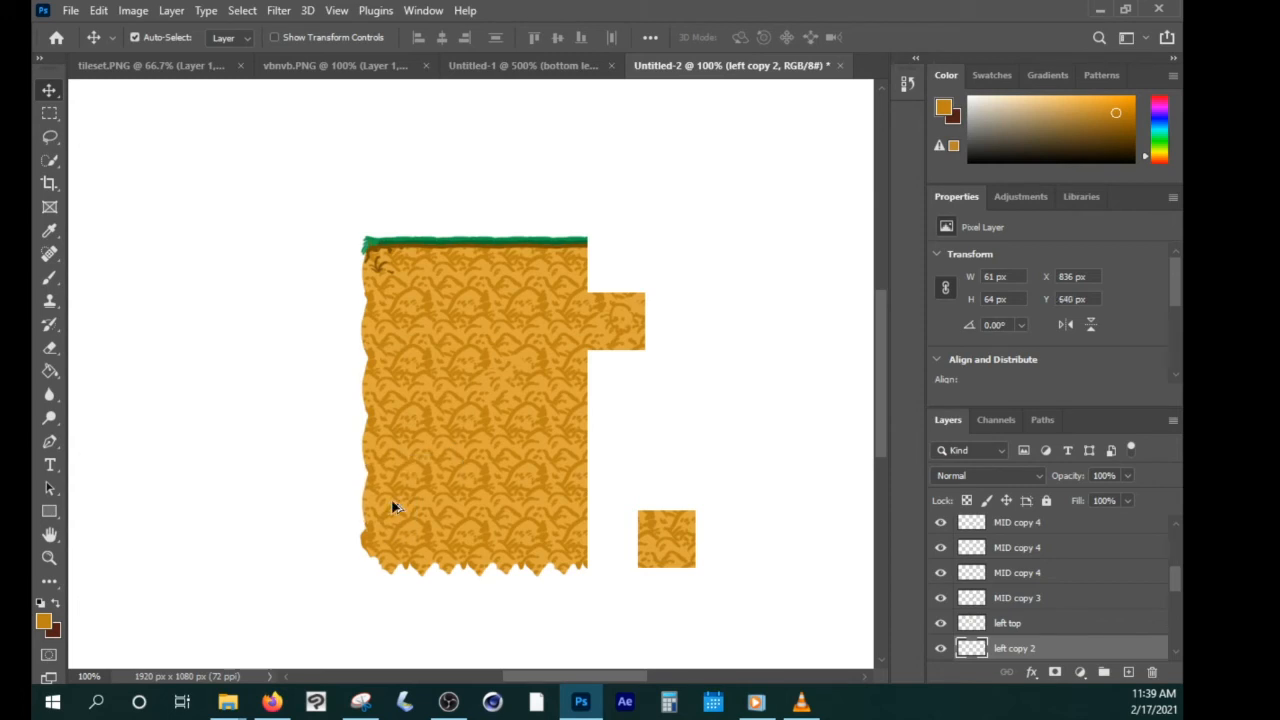
click(321, 449)
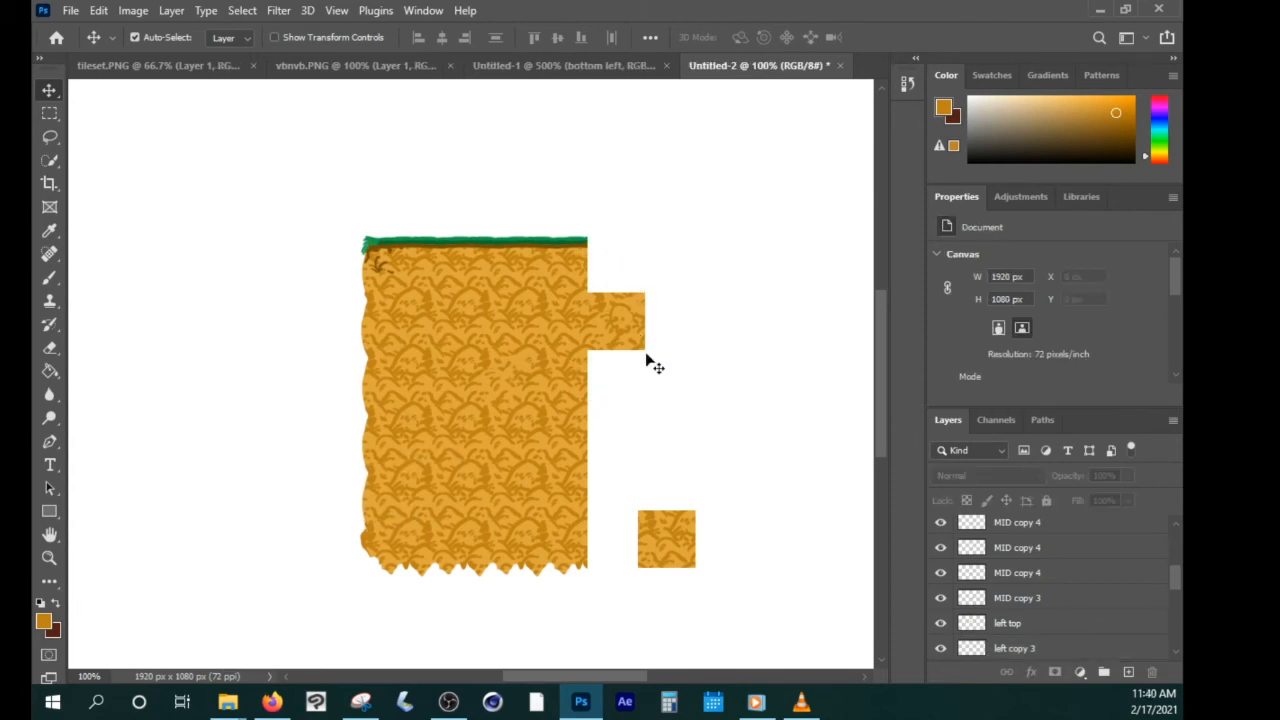
Duplicate the left top corner tile to the right of the ground block and flip the copy horizontally.
click(388, 280)
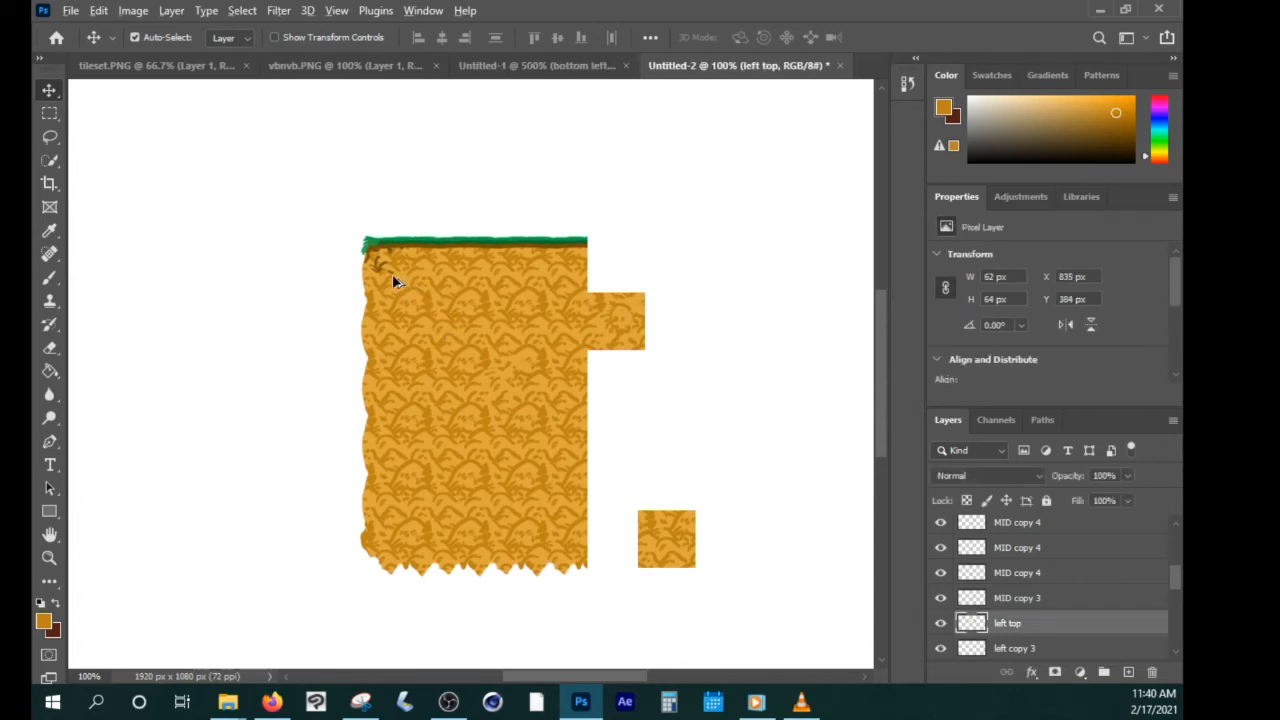
drag(392, 274, 650, 262)
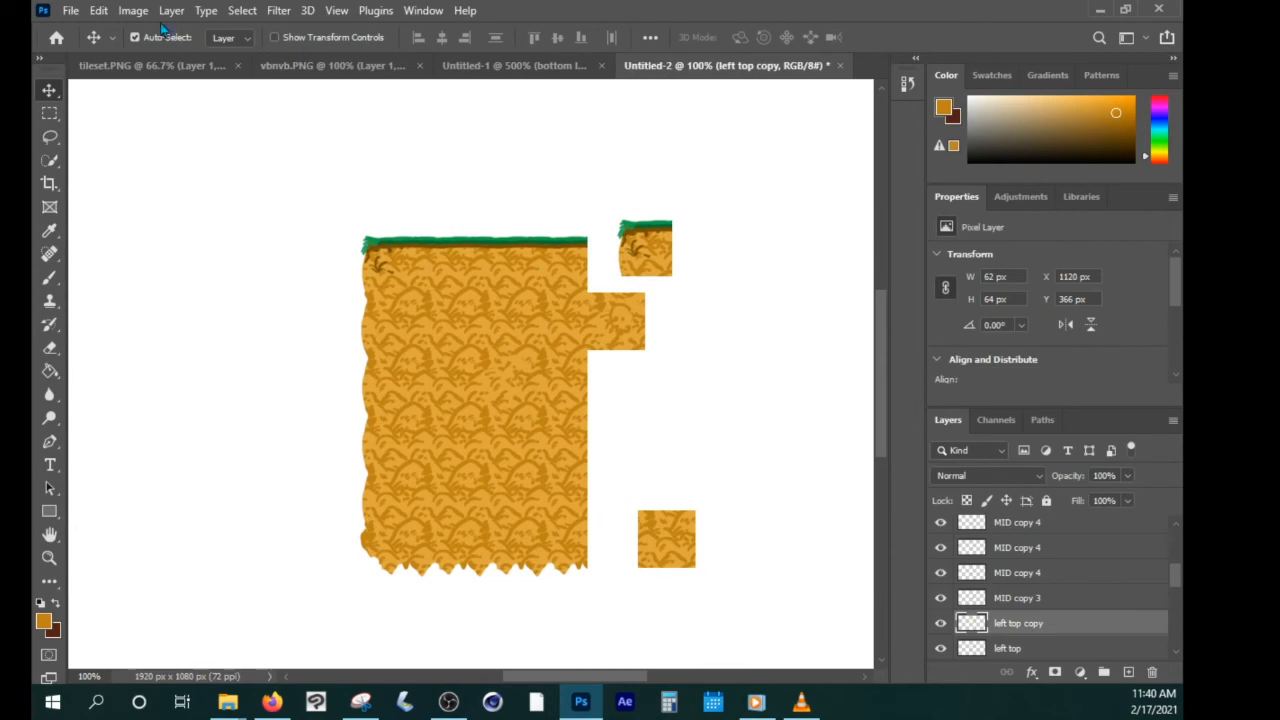
click(133, 10)
mouse_move(99, 14)
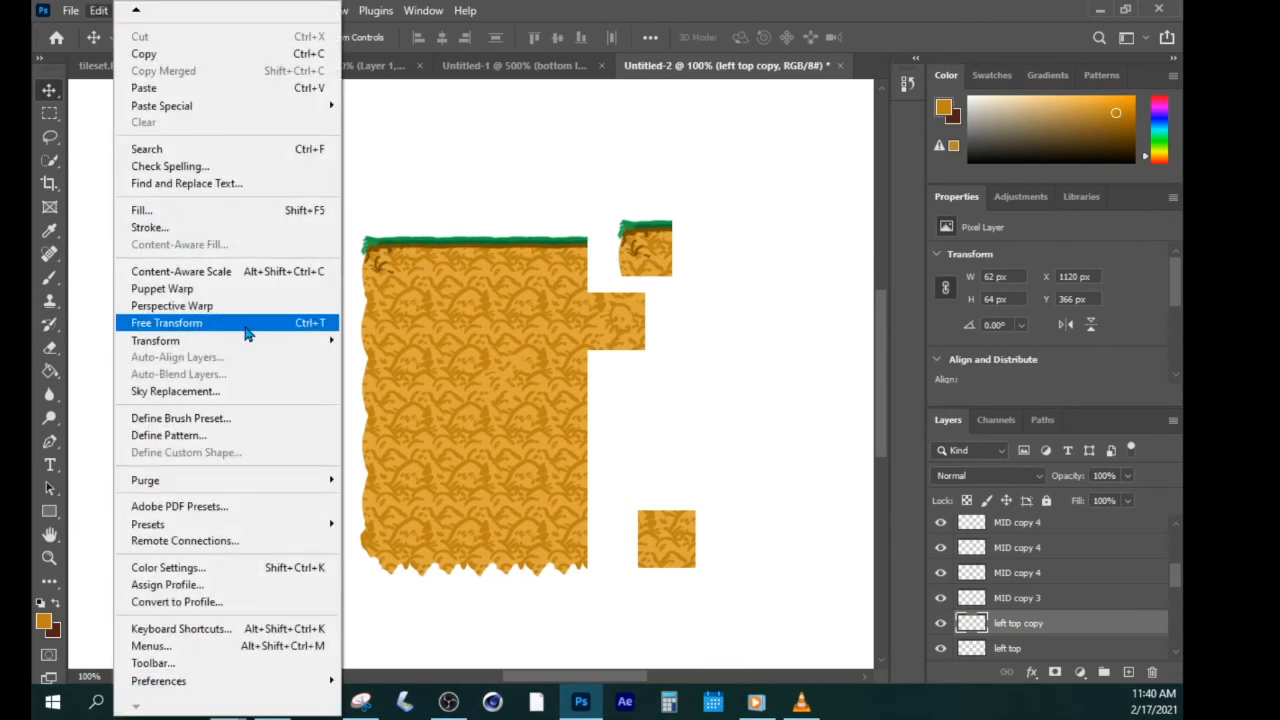
mouse_move(232, 341)
click(428, 619)
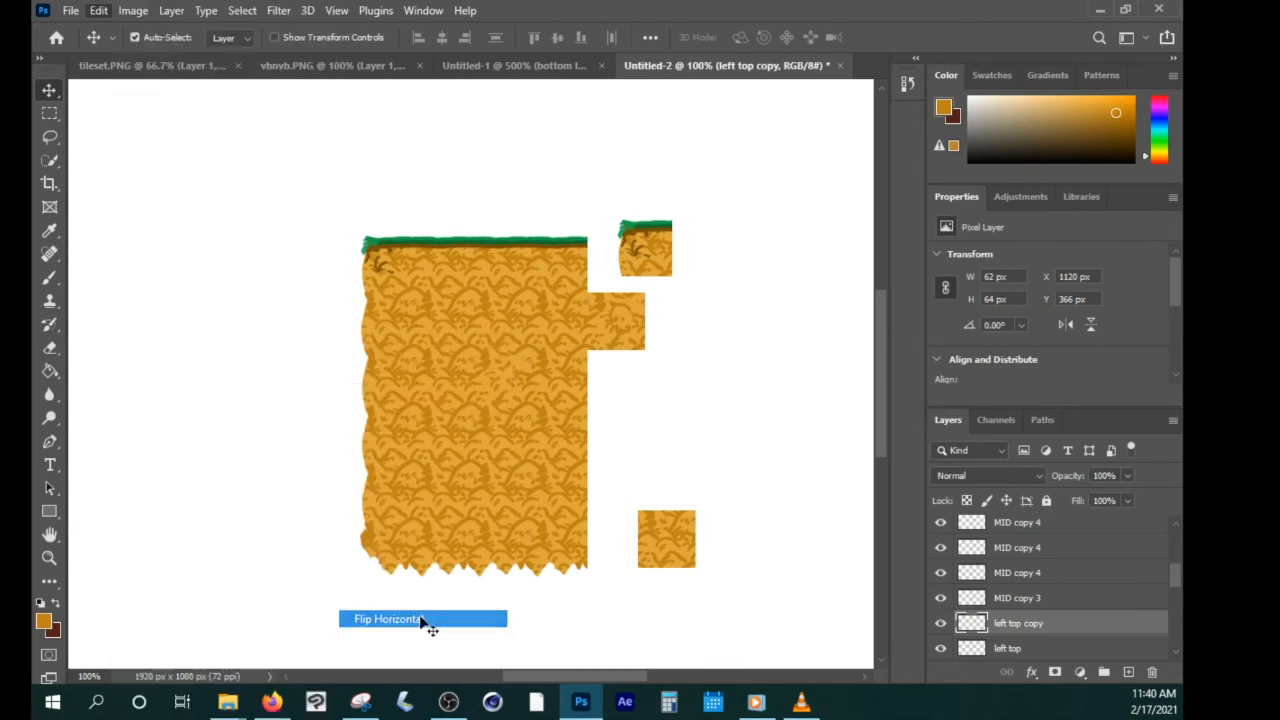
Align the flipped corner tile with the right end of the grass row at X 1088 px, Y 384 px.
drag(655, 250, 617, 268)
key(ctrl+plus)
key(ctrl+plus)
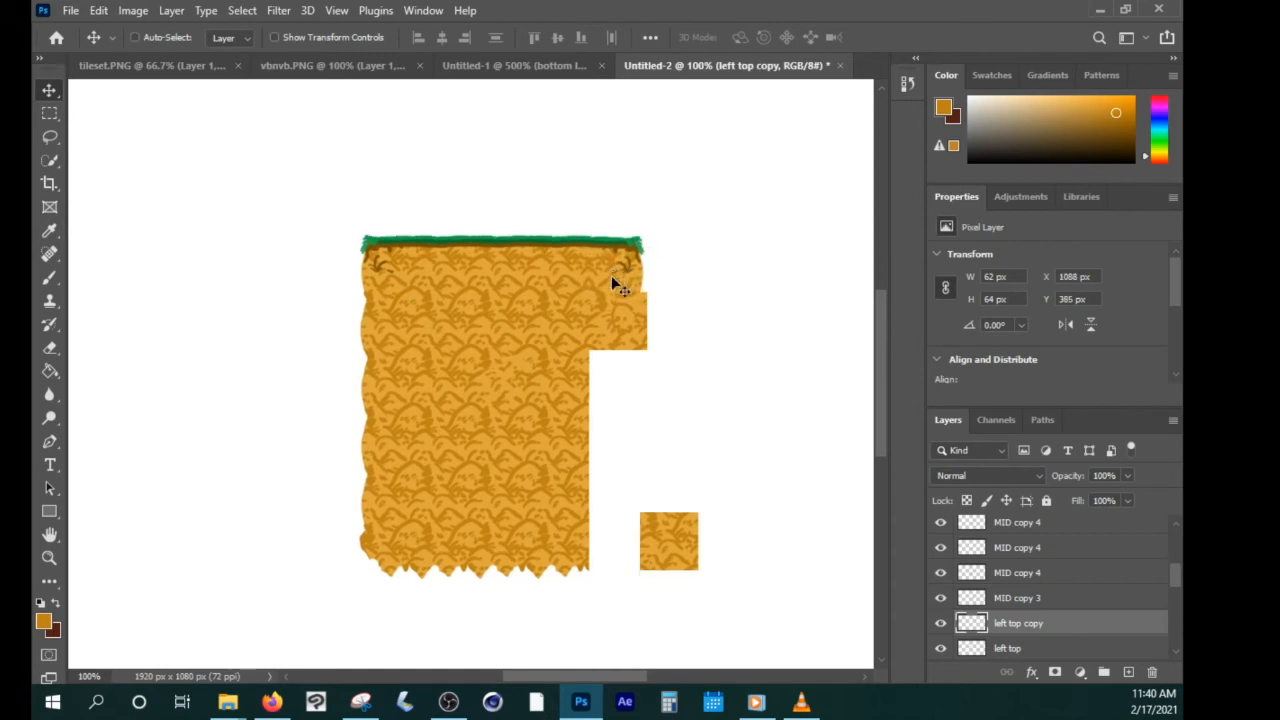
drag(749, 184, 538, 492)
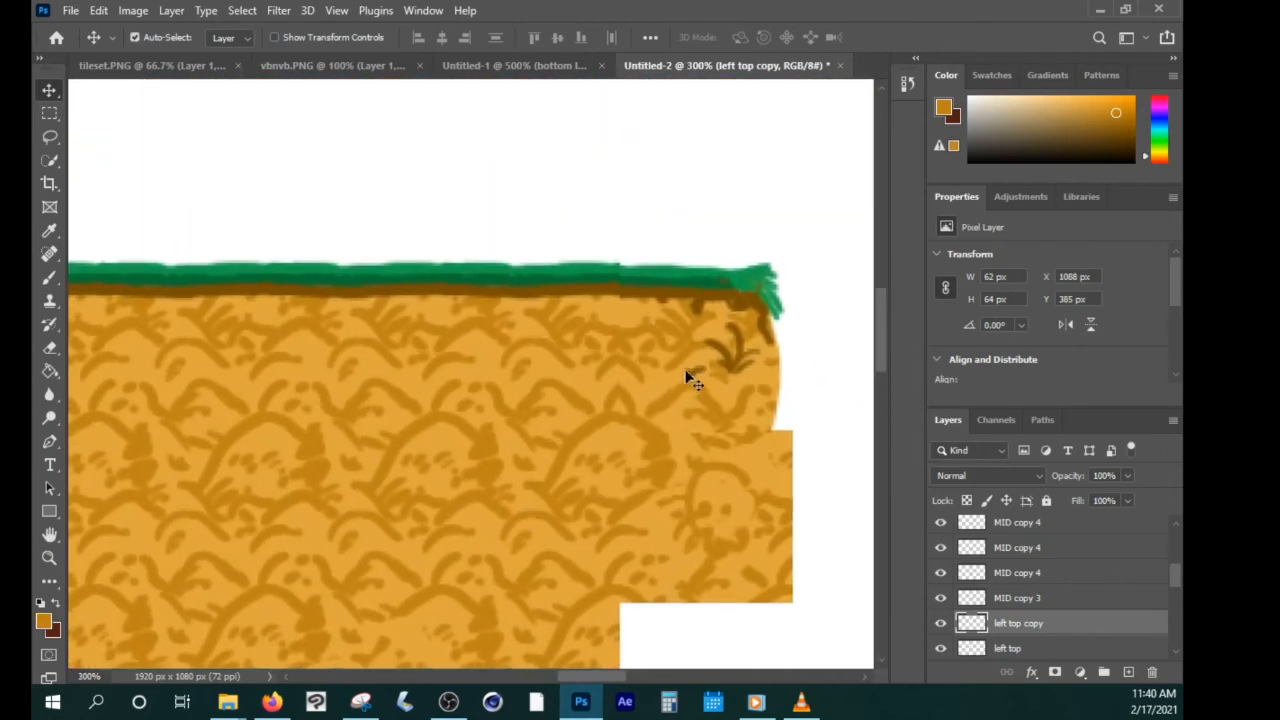
drag(686, 371, 691, 365)
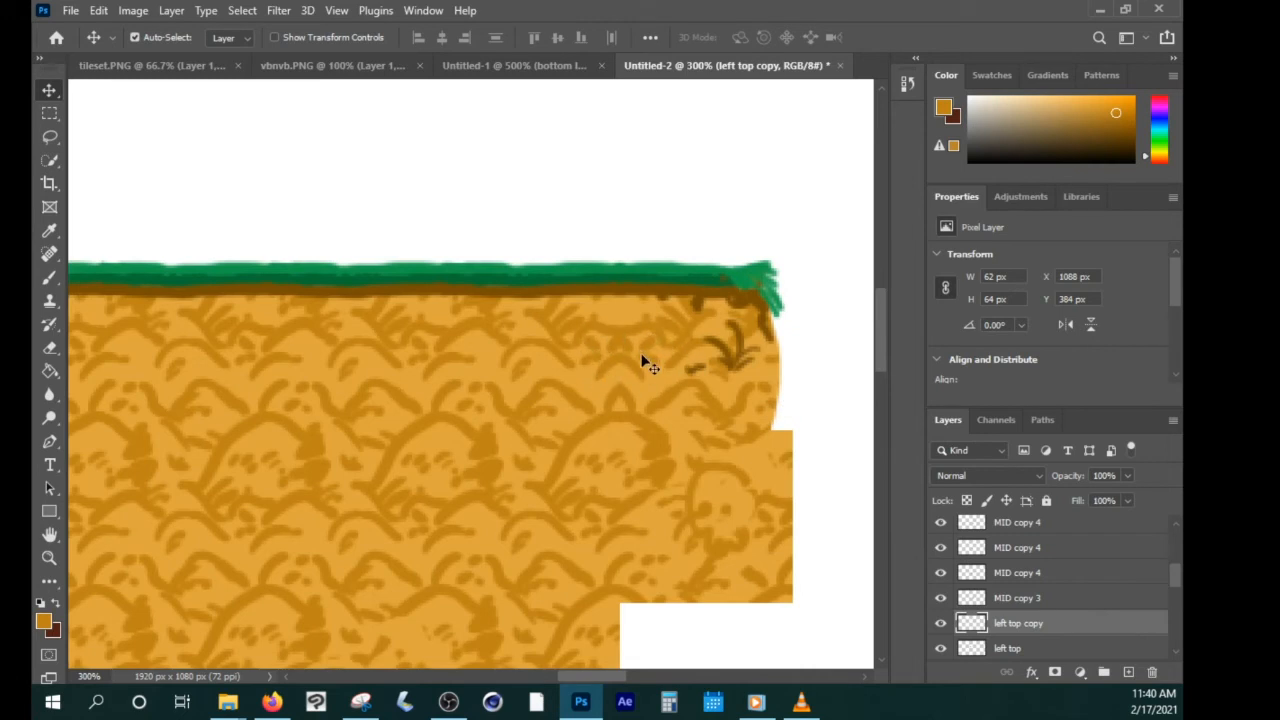
Move the spare middle tile below the top right corner out of the ground block to about X 1230 px, Y 448 px.
key(ctrl+1)
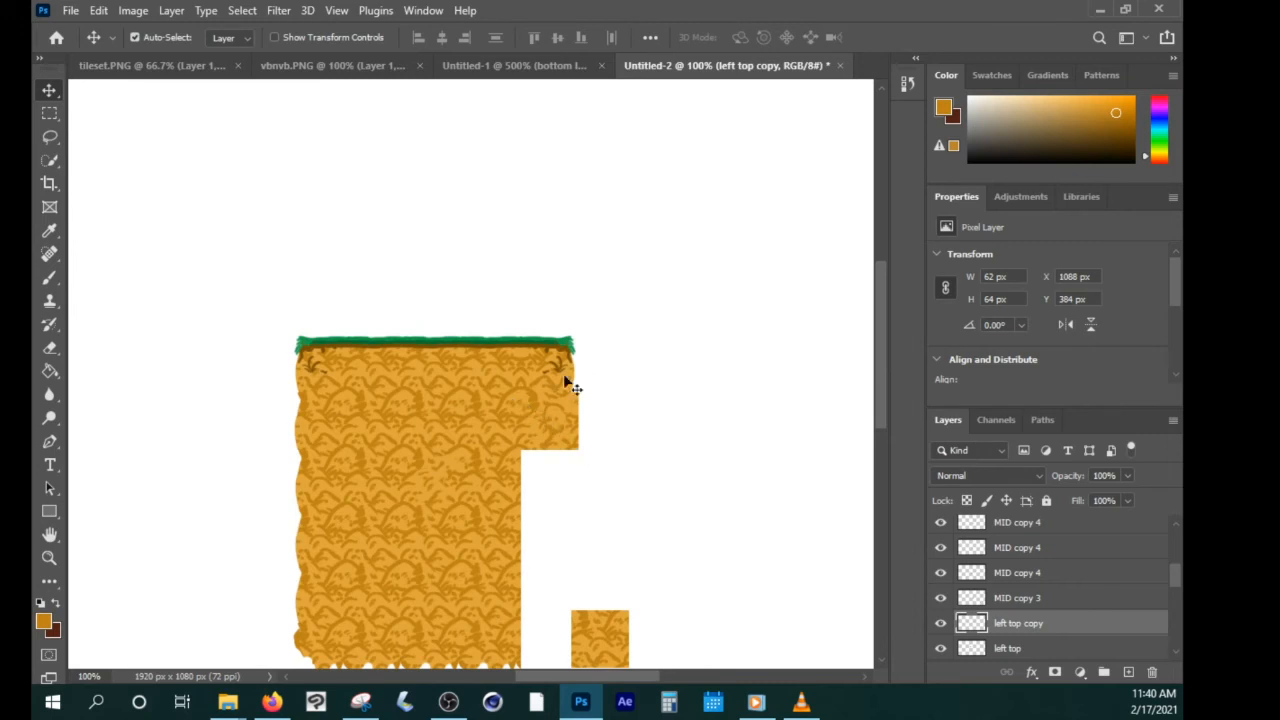
key(space)
drag(579, 475, 583, 422)
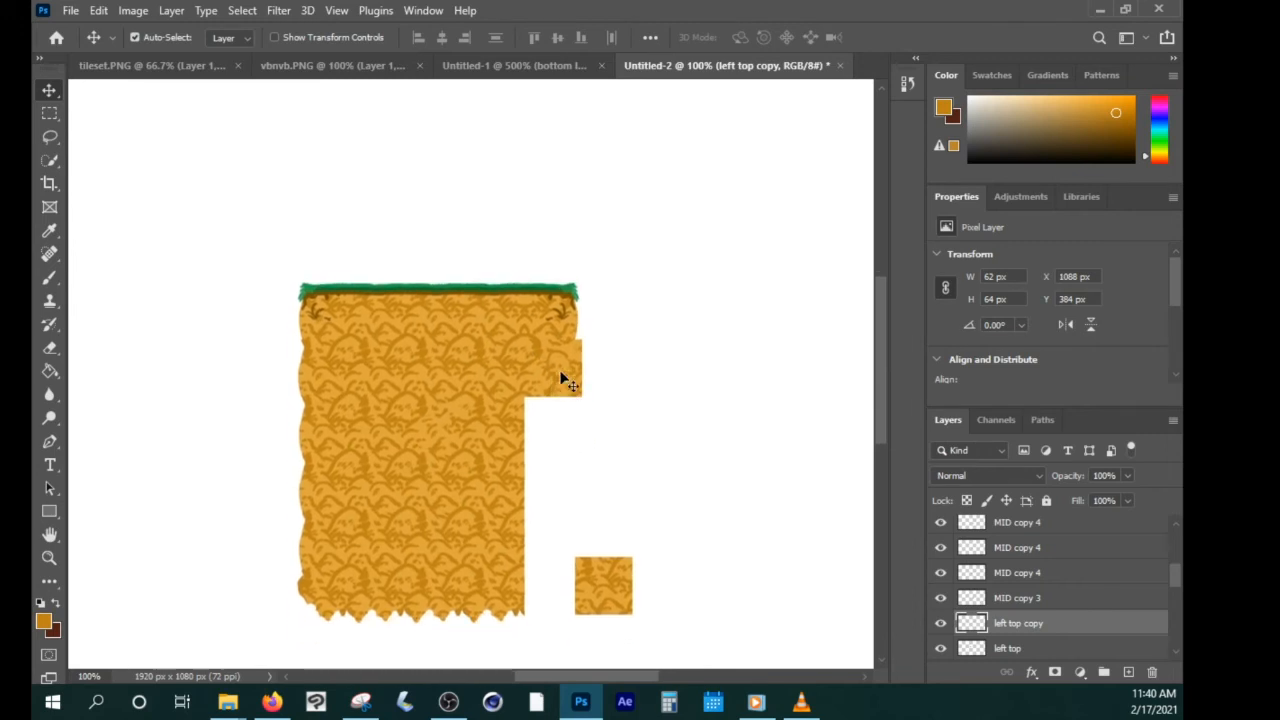
drag(563, 360, 691, 364)
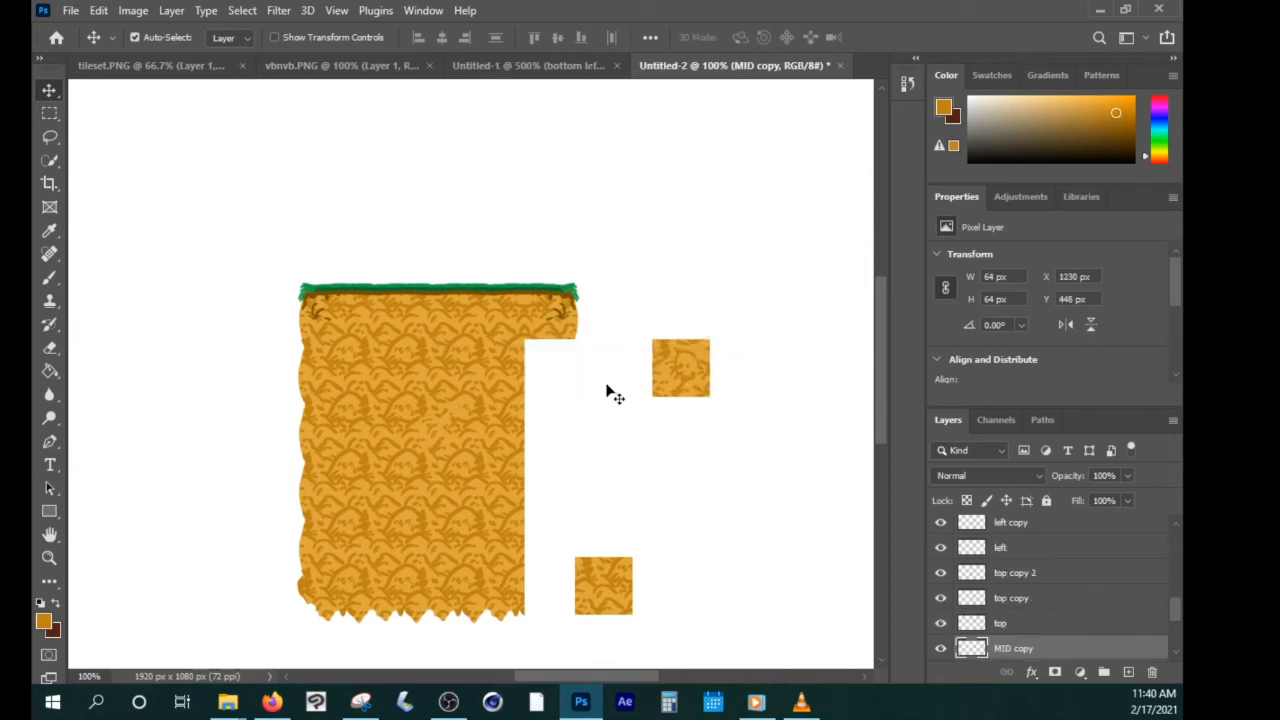
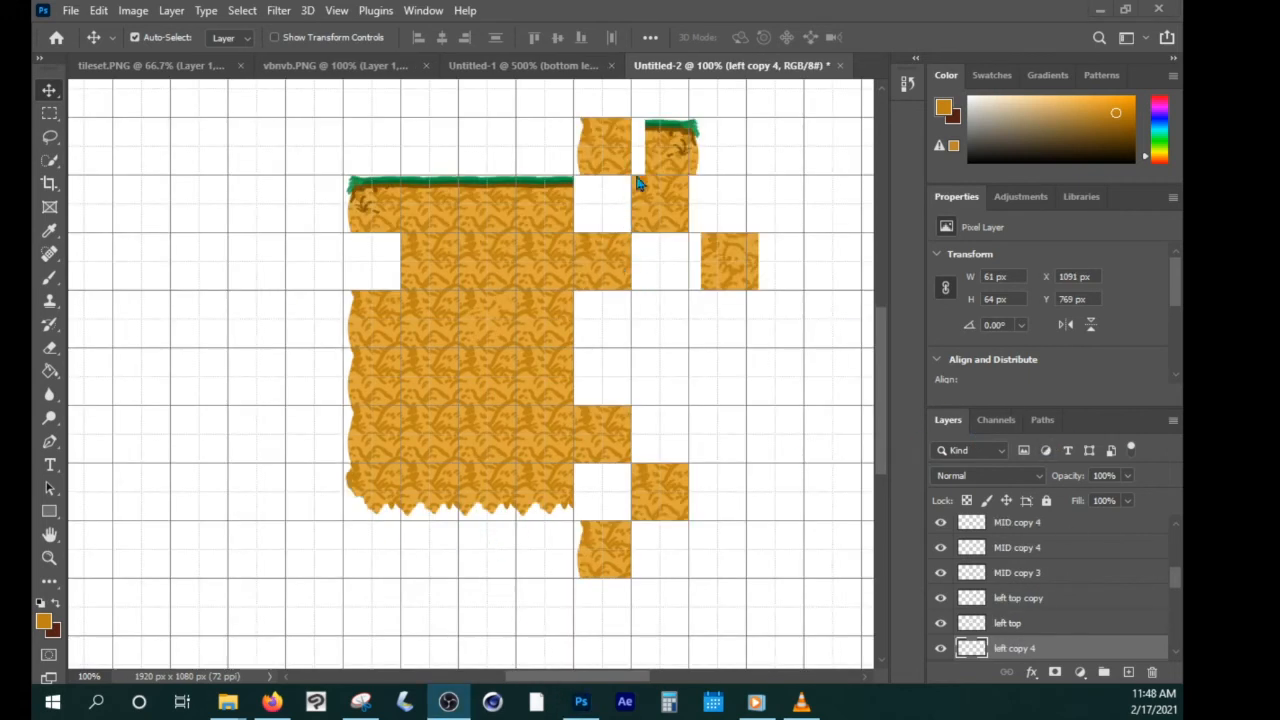
Overlap a copy of the left tile and a copy of the top tile in the empty cell at the right end of the grass row.
click(592, 150)
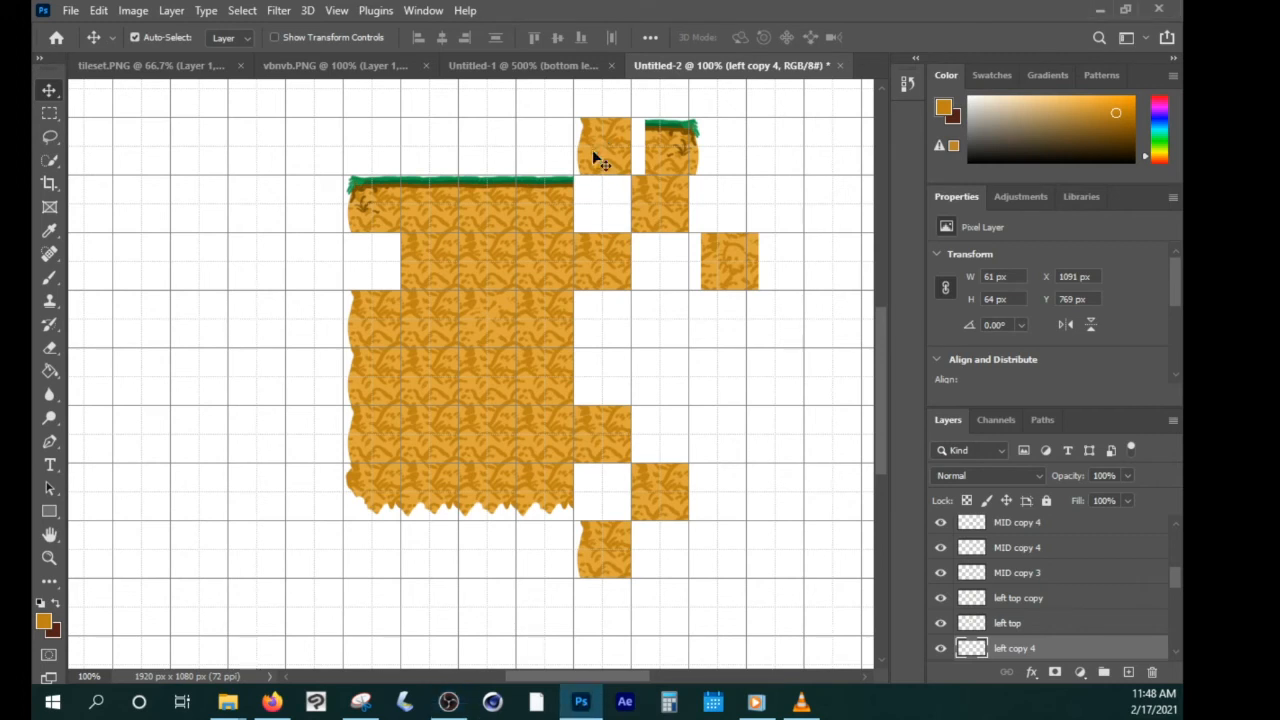
drag(593, 152, 600, 216)
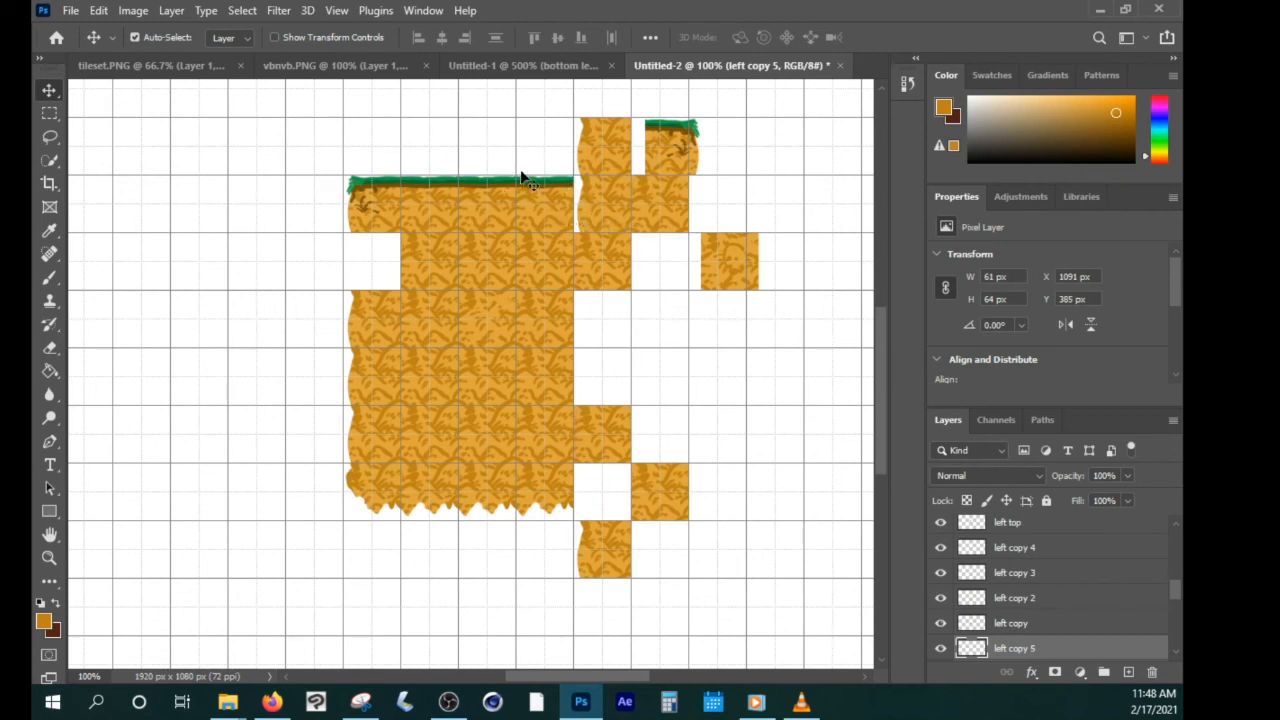
drag(524, 196, 614, 218)
key(ctrl+z)
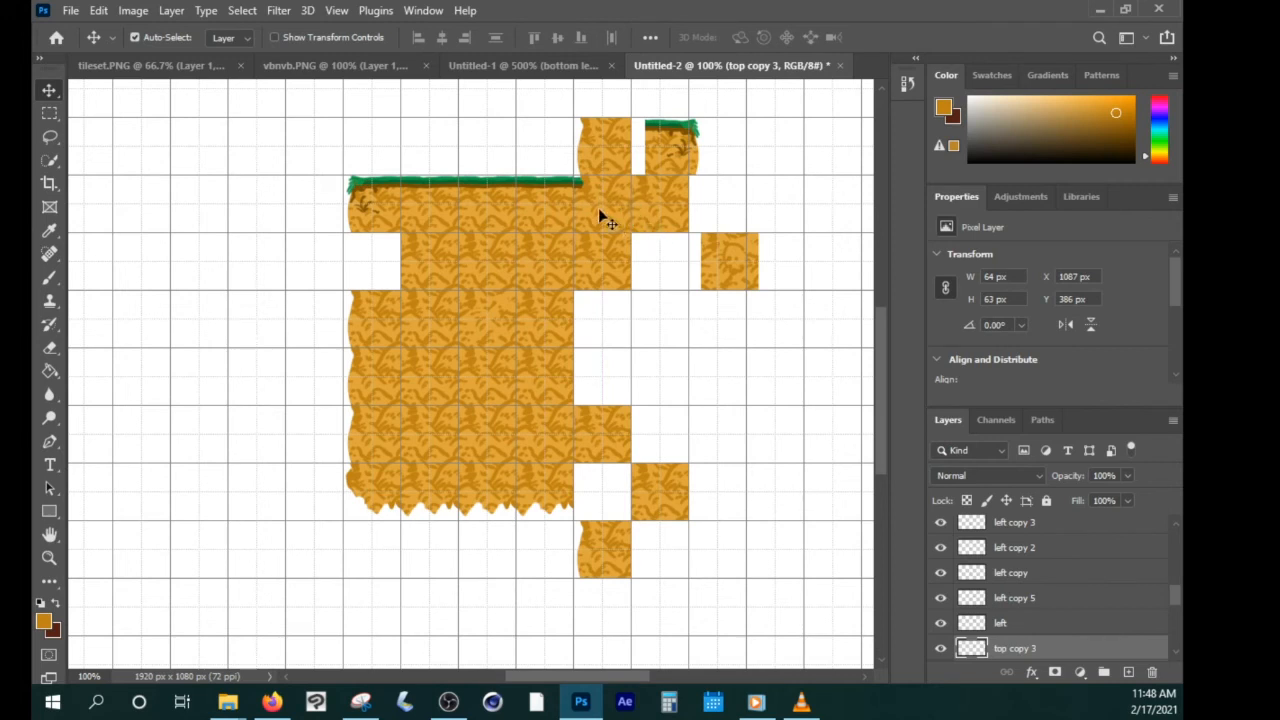
In Untitled-1, hide the bottom left layer, show the top and left layers, and move the left layer directly beneath the top layer.
click(555, 65)
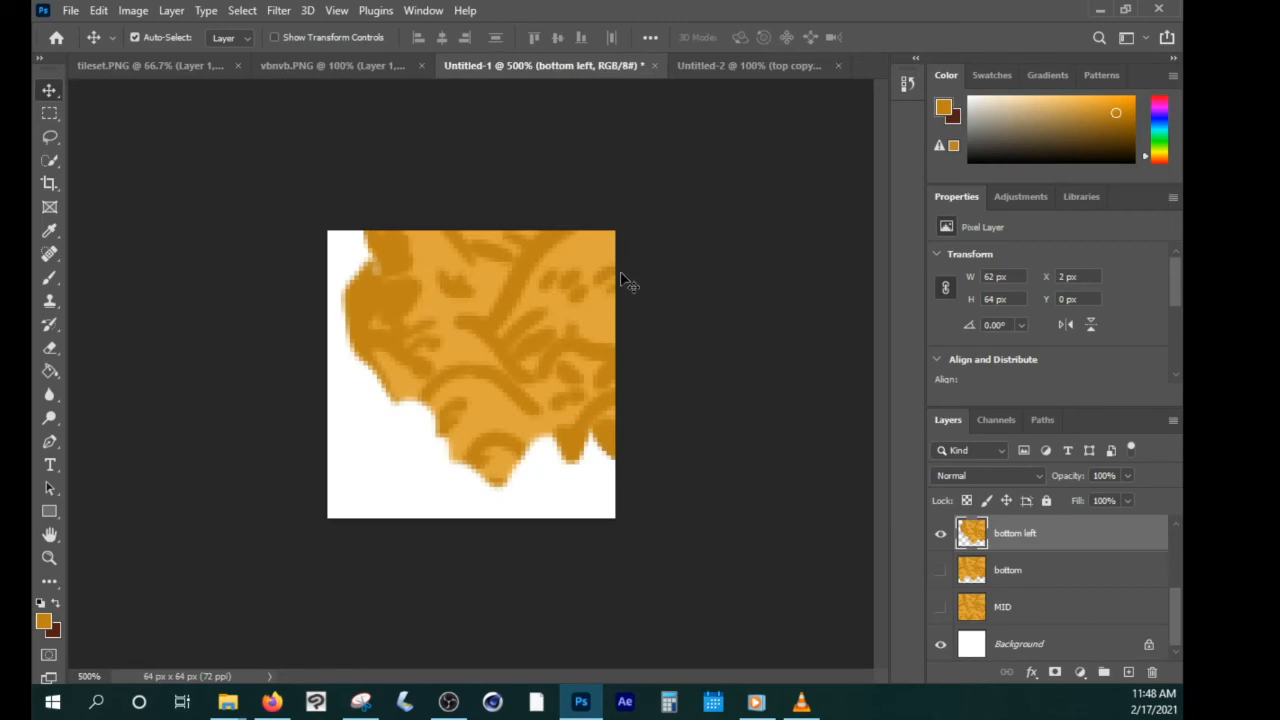
click(940, 540)
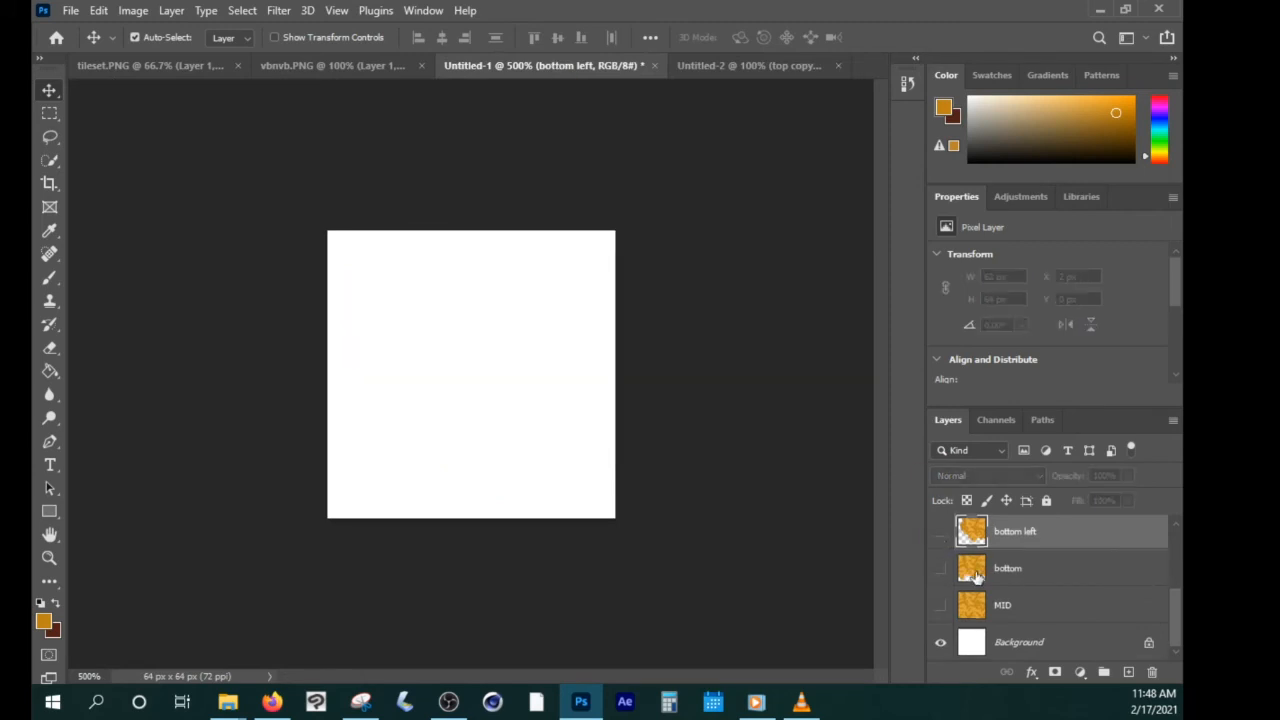
scroll(966, 578, up, 3)
click(940, 570)
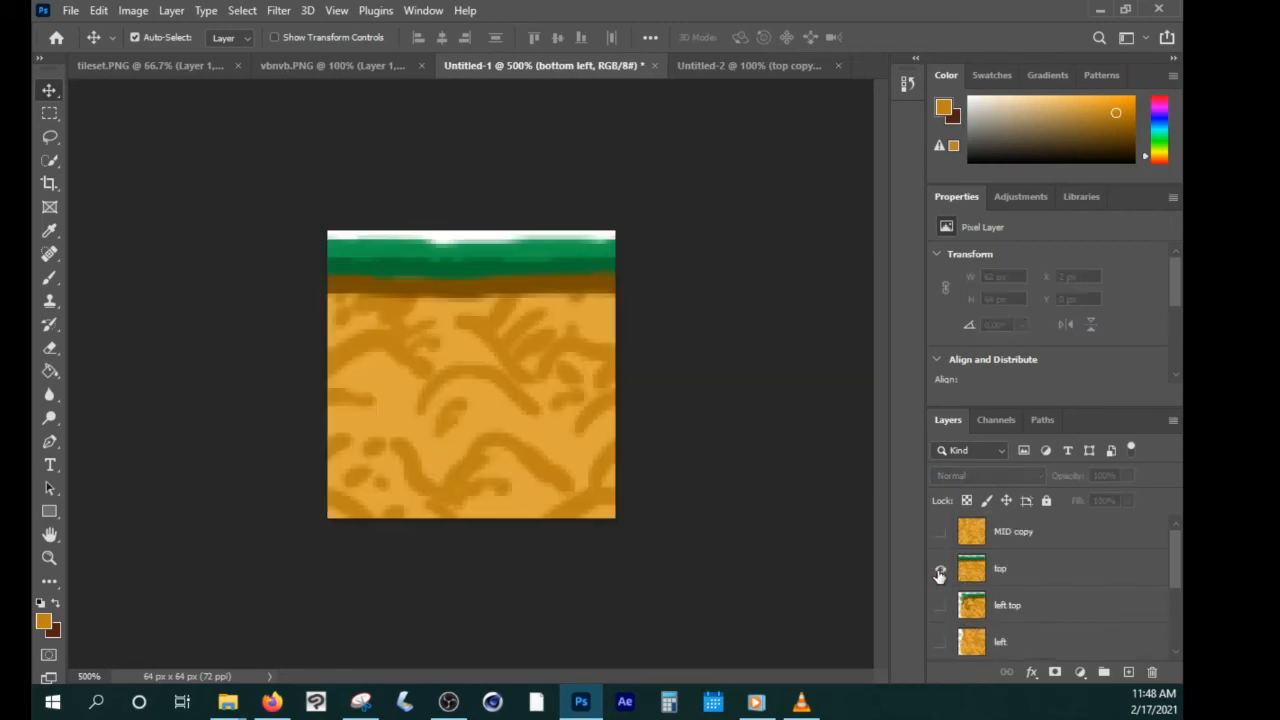
click(940, 642)
drag(981, 592, 988, 601)
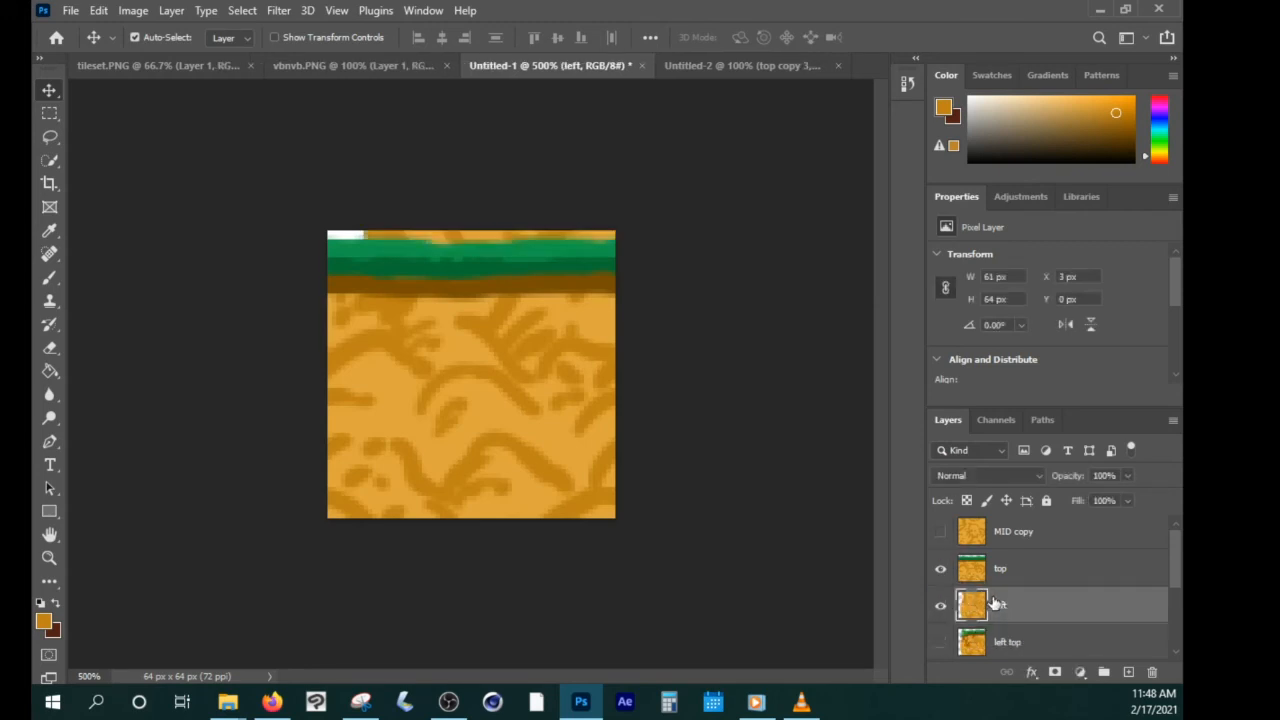
With the left layer hidden, lasso the top tile's upper-left corner, copy it to a new layer, and hide the top layer.
click(968, 570)
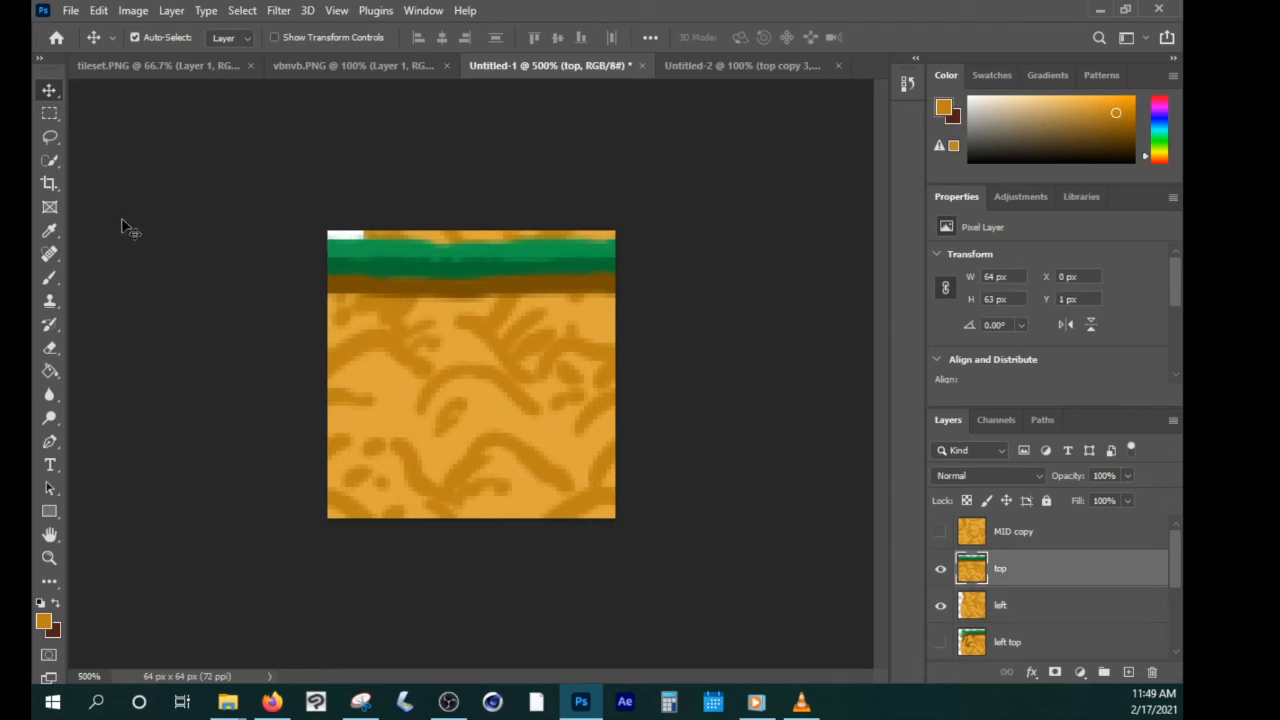
click(49, 137)
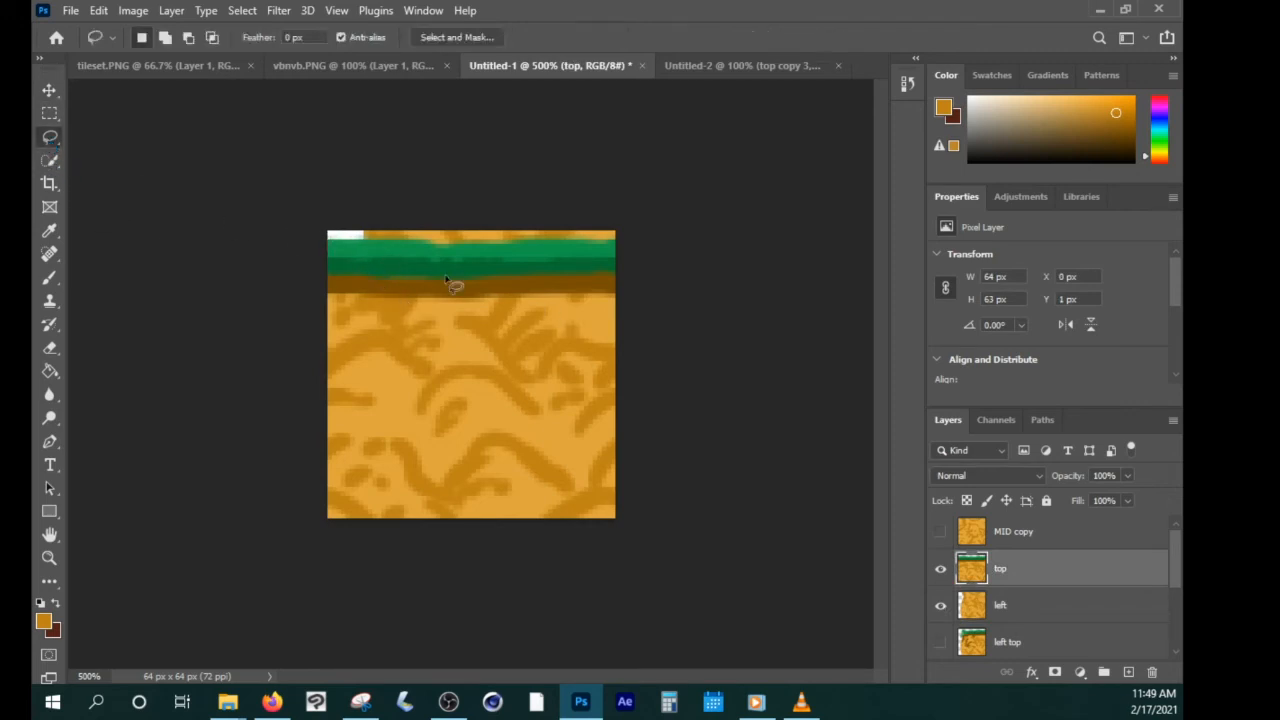
click(939, 606)
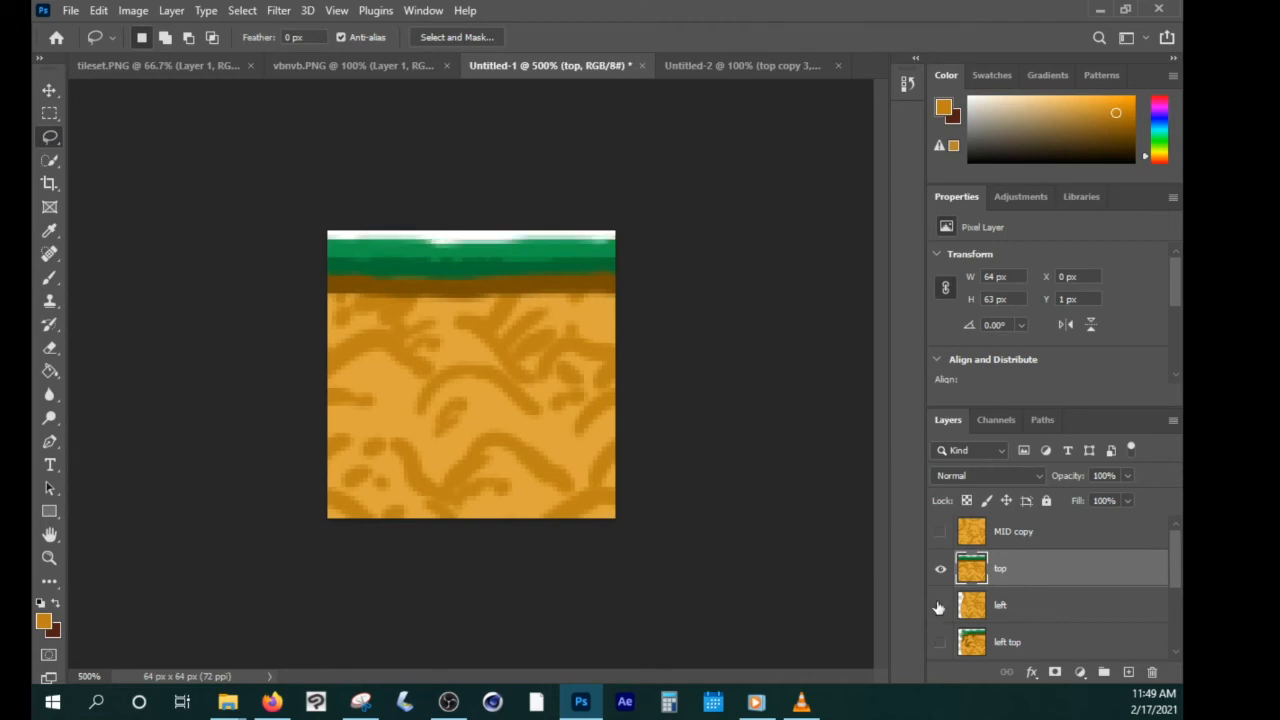
mouse_move(338, 240)
mouse_down()
mouse_move(418, 255)
mouse_move(429, 283)
mouse_move(421, 316)
mouse_move(330, 338)
mouse_up()
right_click(381, 285)
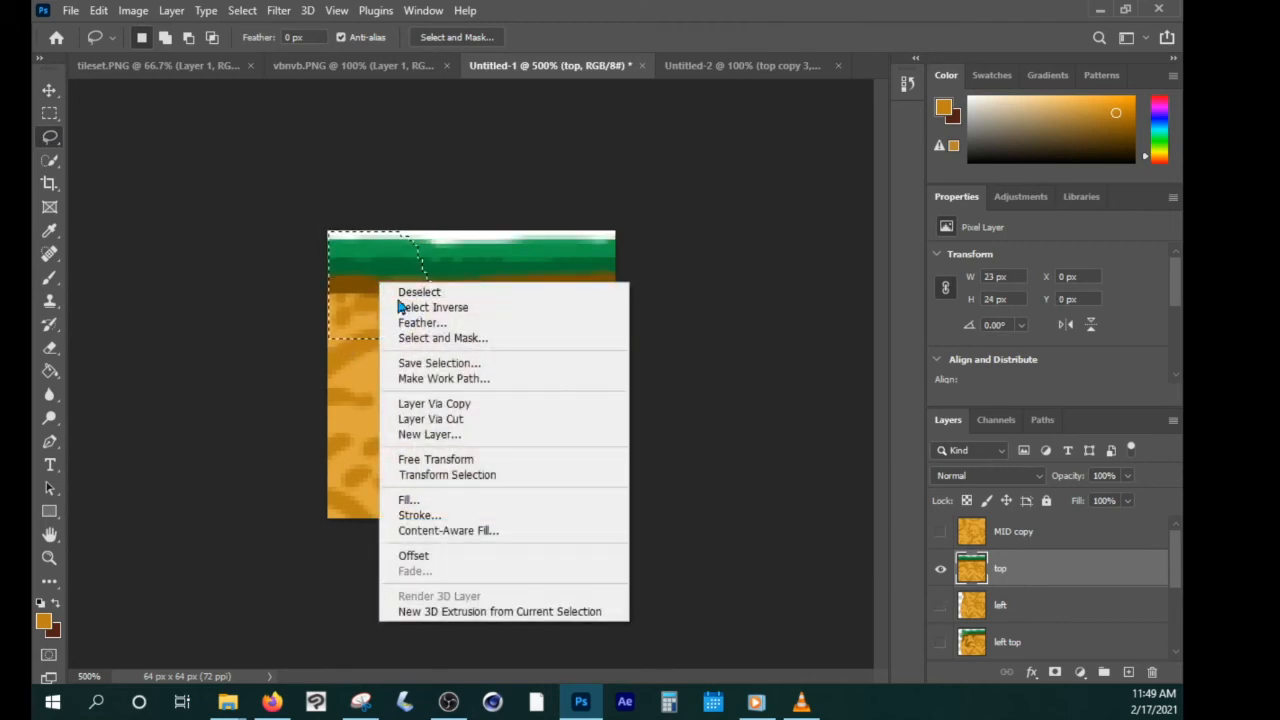
click(455, 405)
click(940, 606)
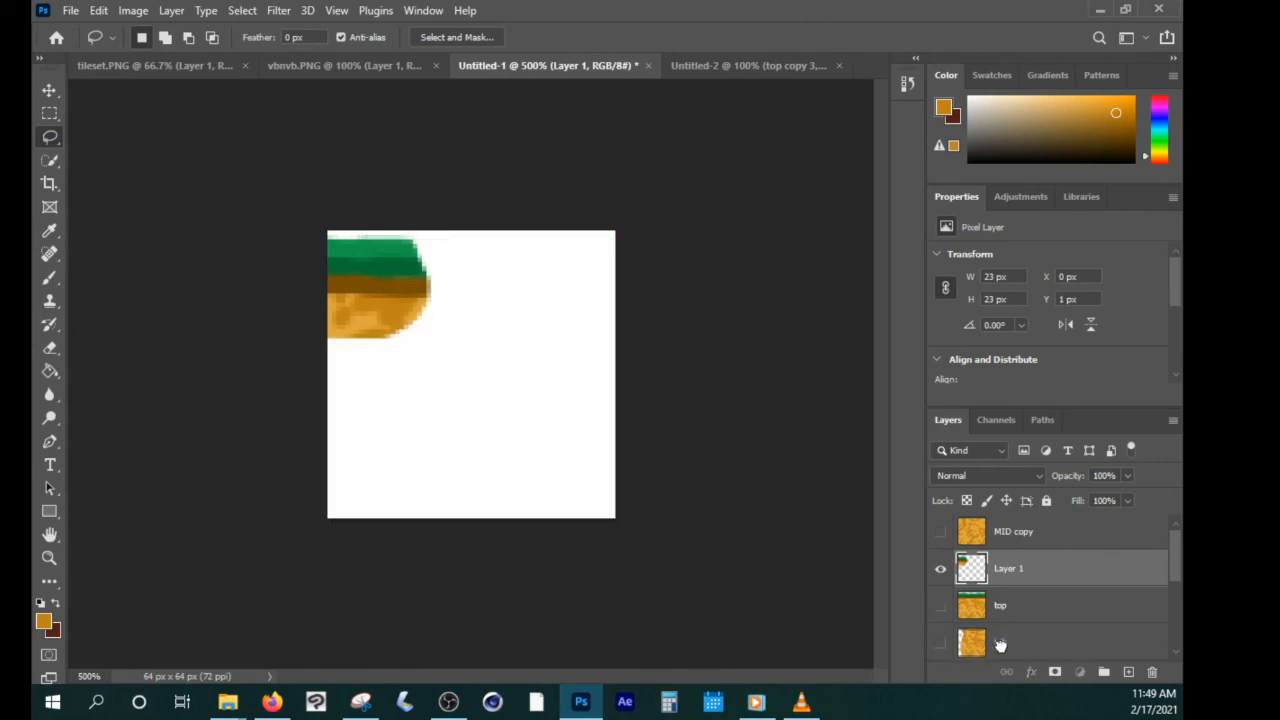
Duplicate the left layer, place the copy directly above the top layer, rename it inside corner, and show it.
scroll(970, 645, down, 1)
drag(1124, 672, 1124, 672)
drag(996, 605, 990, 577)
double_click(1018, 580)
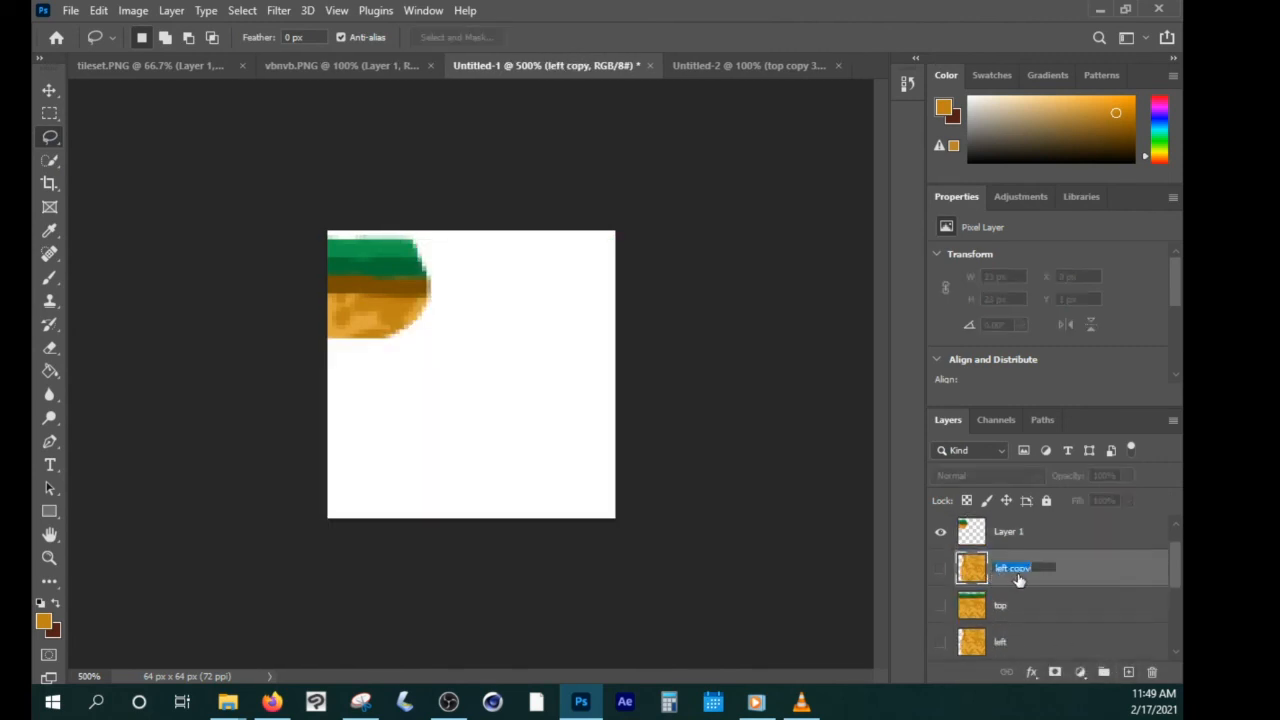
key(BackSpace)
click(1030, 600)
click(940, 570)
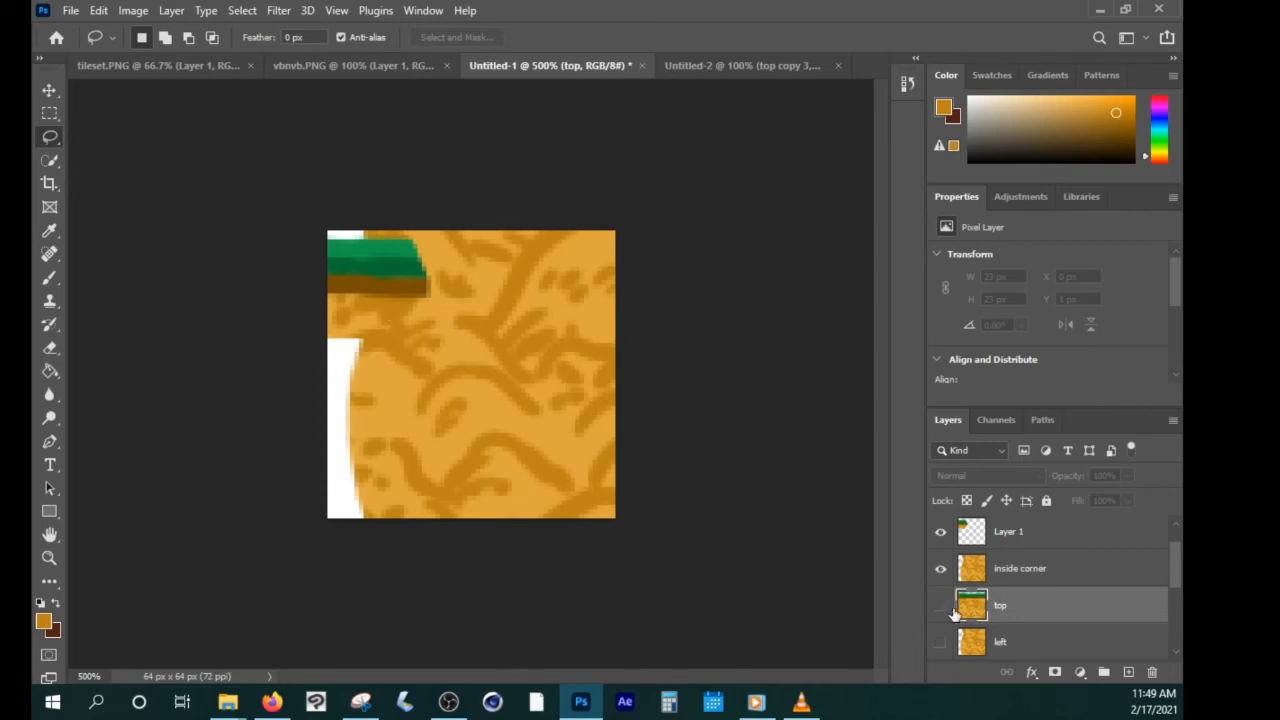
Lasso the top tile's left part below the grass, copy it to a new layer above inside corner, and hide the top layer.
click(941, 610)
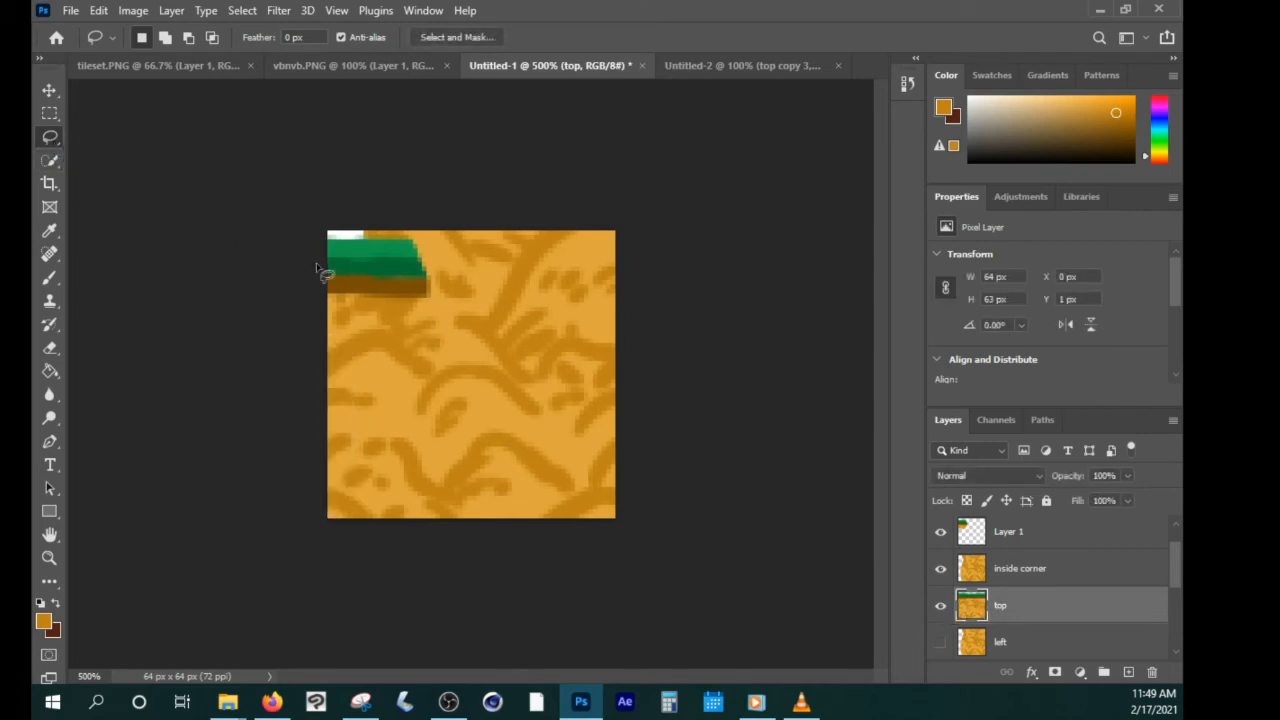
mouse_move(318, 268)
mouse_down()
mouse_move(449, 329)
mouse_move(351, 543)
mouse_move(271, 331)
mouse_move(385, 347)
mouse_up()
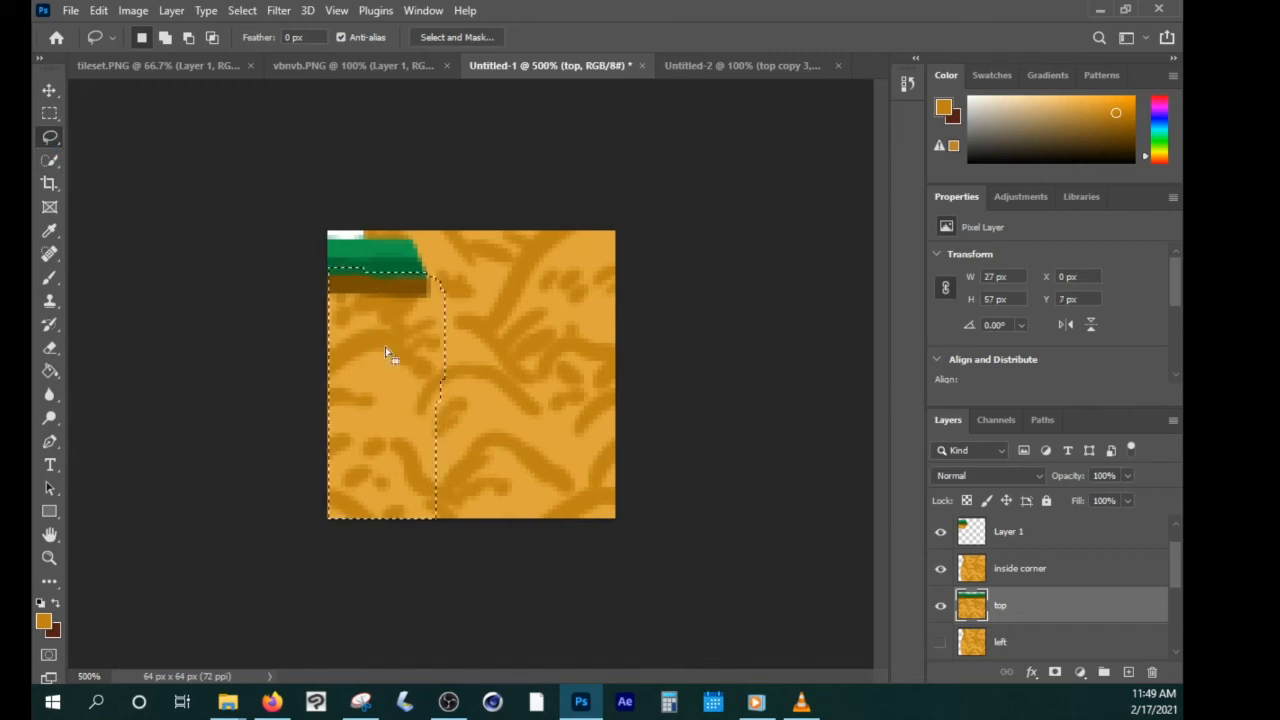
right_click(385, 352)
click(477, 147)
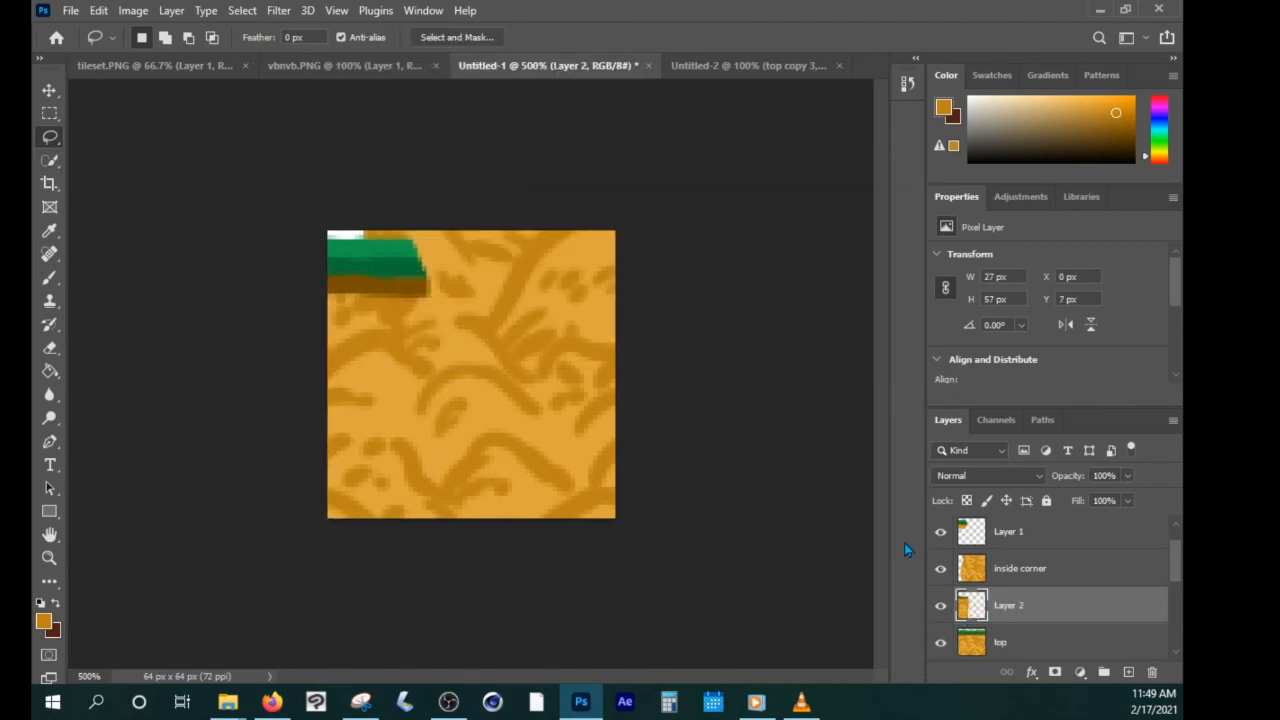
click(940, 644)
drag(962, 612, 963, 563)
click(966, 538)
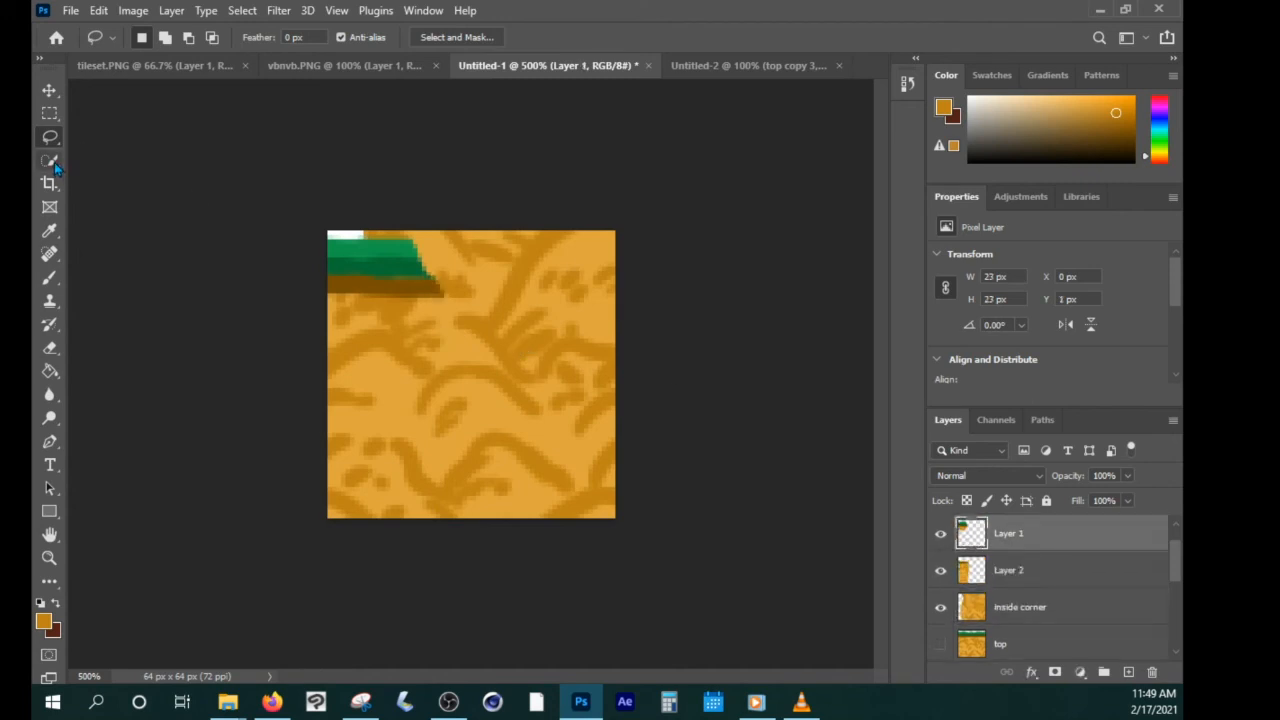
Touch up the cut end of the grass strip on Layer 1 using the sampled grass green, and trim the end back.
click(50, 278)
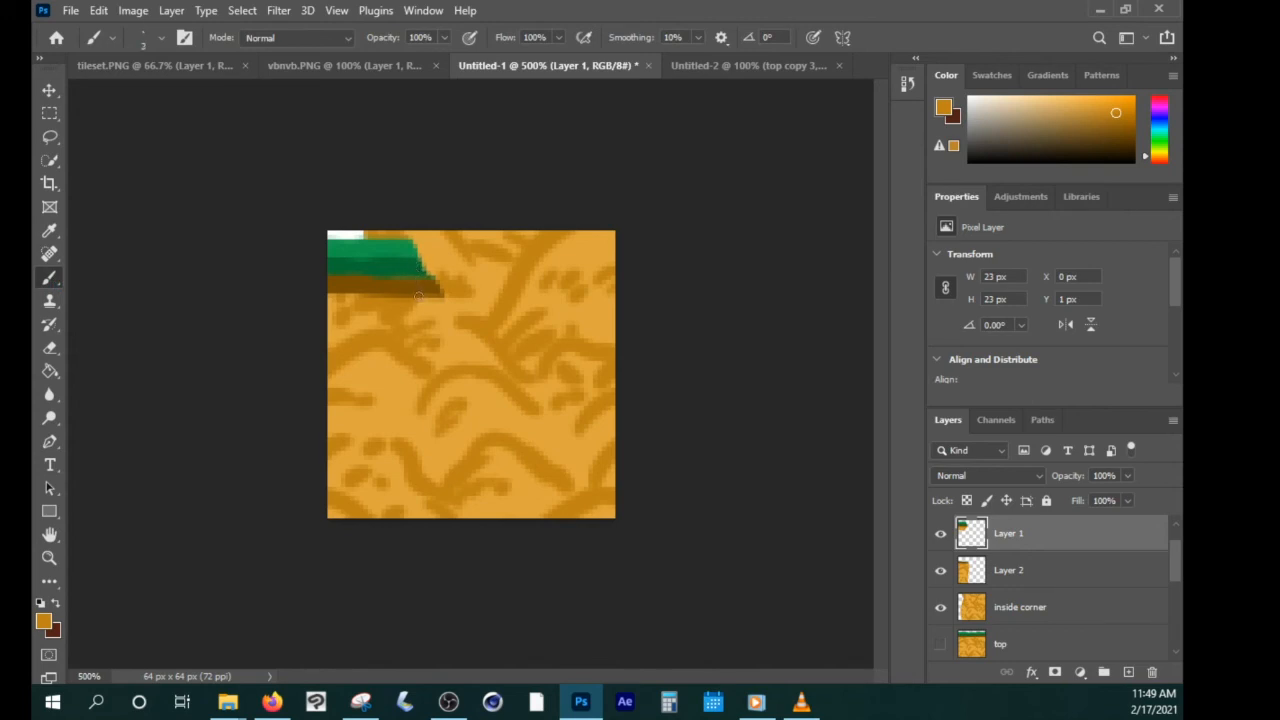
key(i)
click(421, 236)
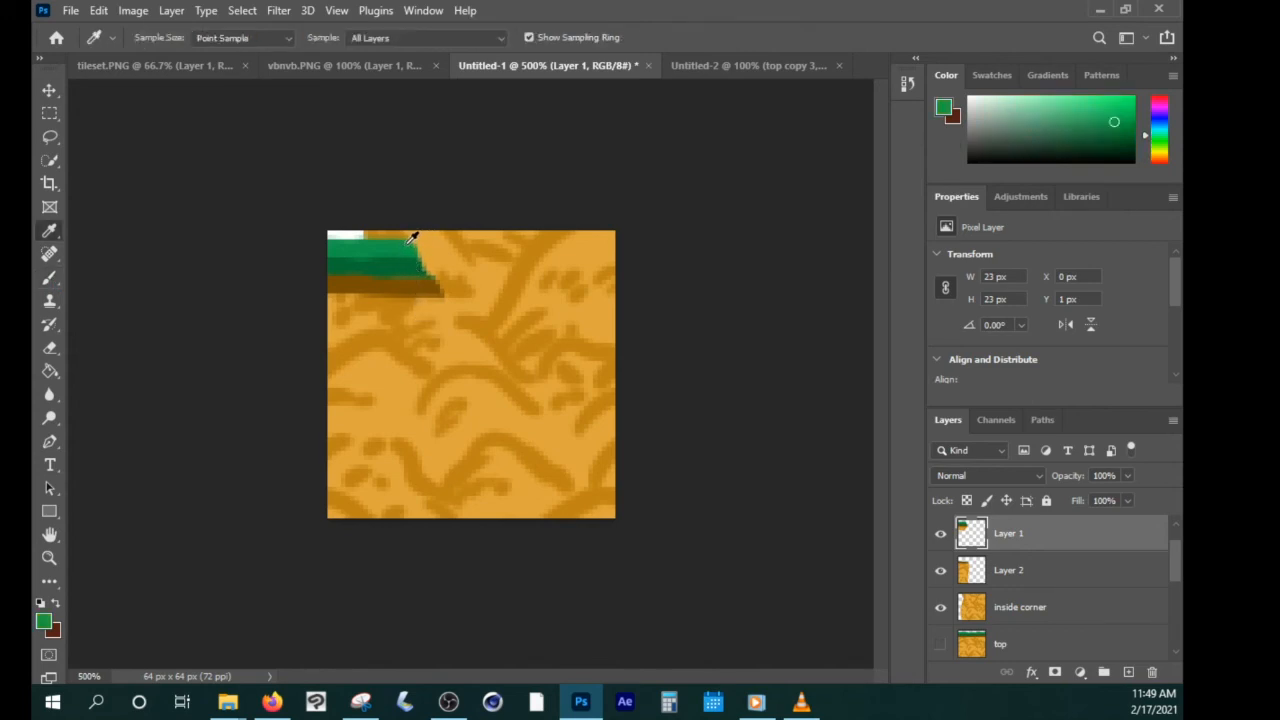
key(b)
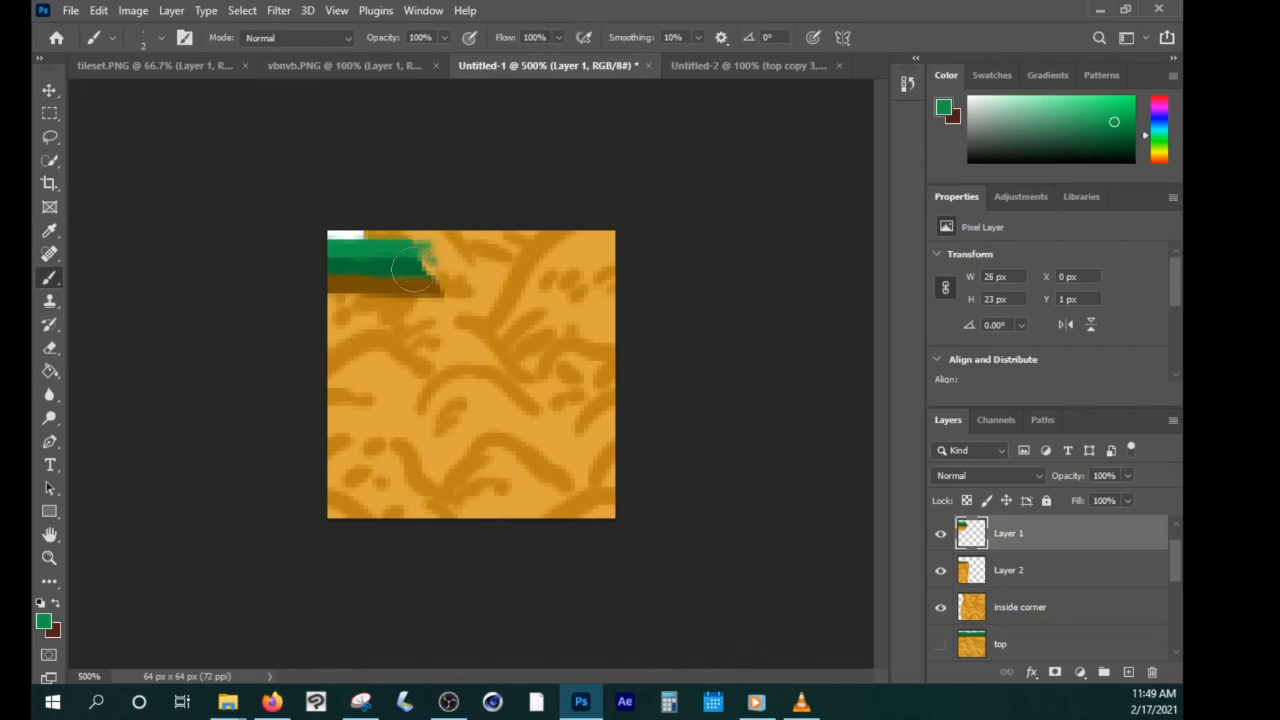
key(ctrl+z)
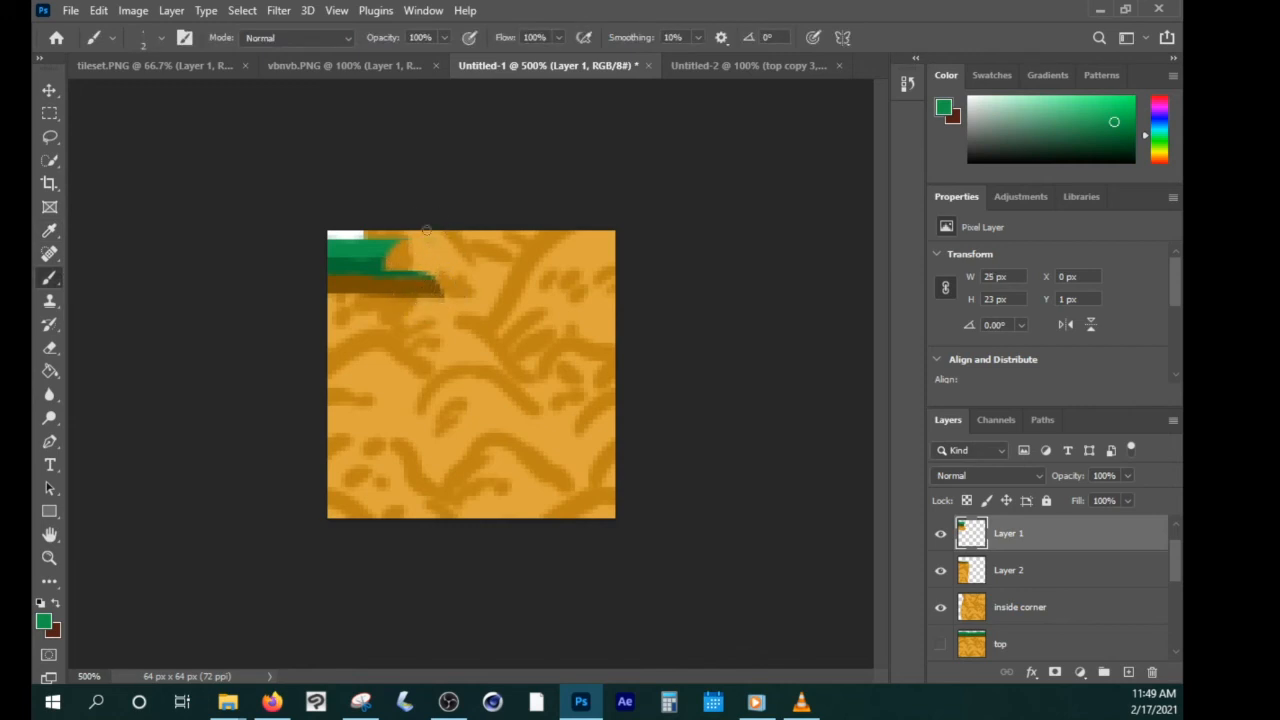
Check Layer 1 by toggling its visibility, and merge it with Layer 2.
click(940, 534)
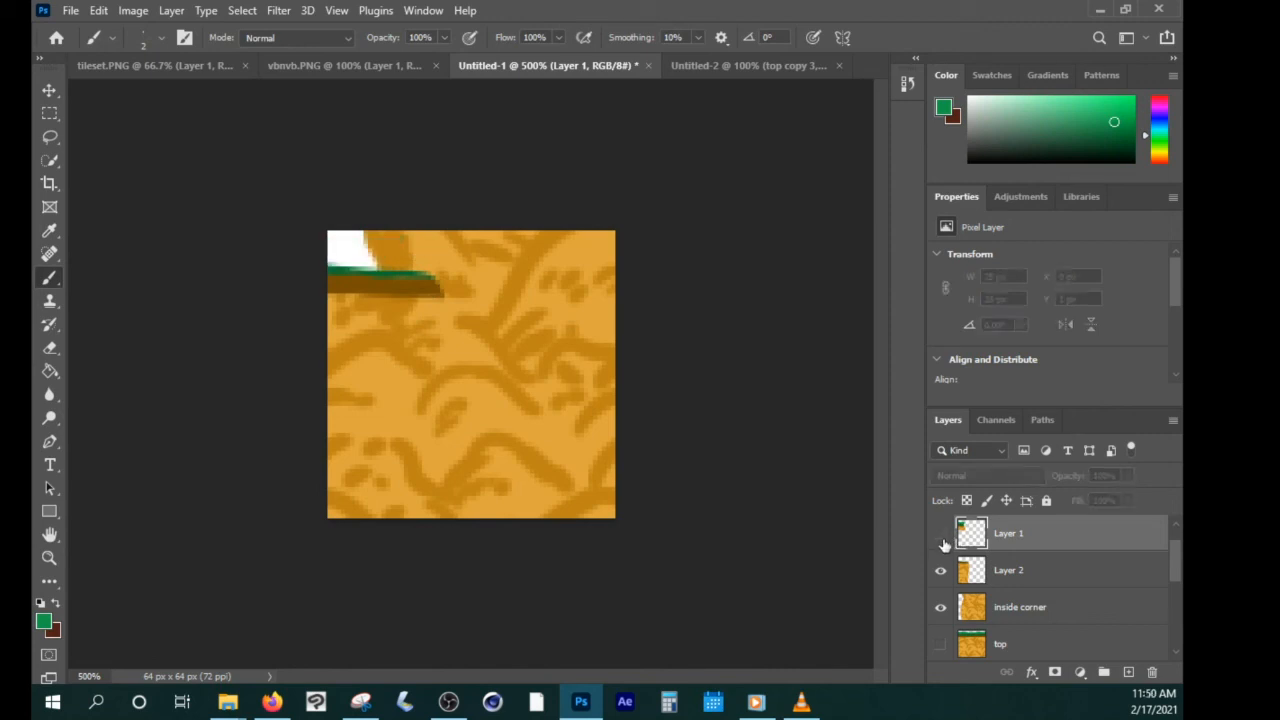
click(941, 538)
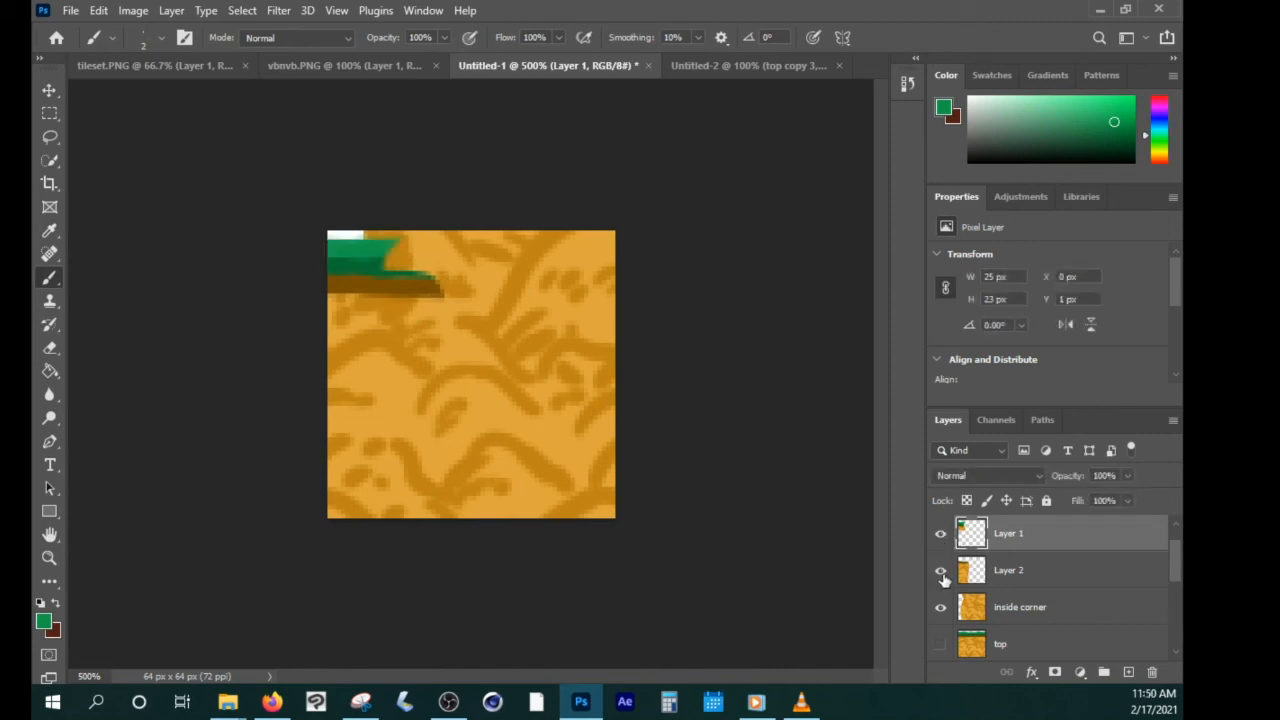
shift+click(1016, 572)
right_click(1008, 549)
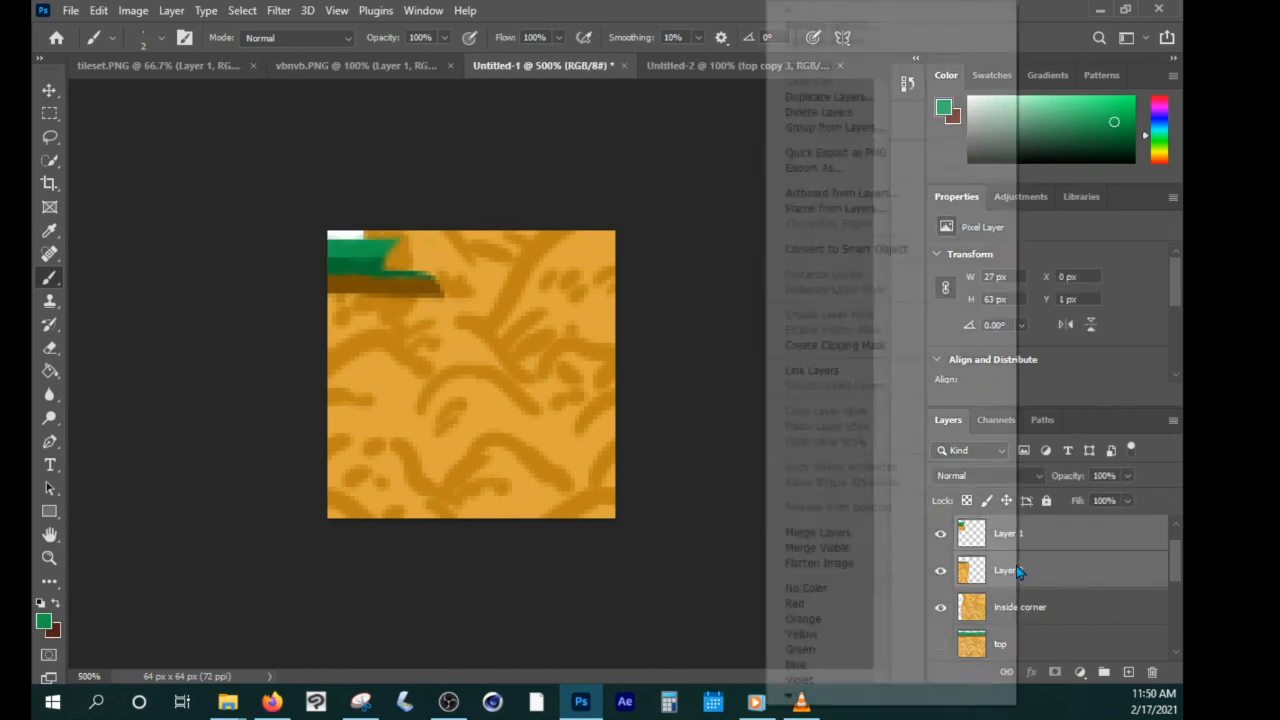
click(931, 531)
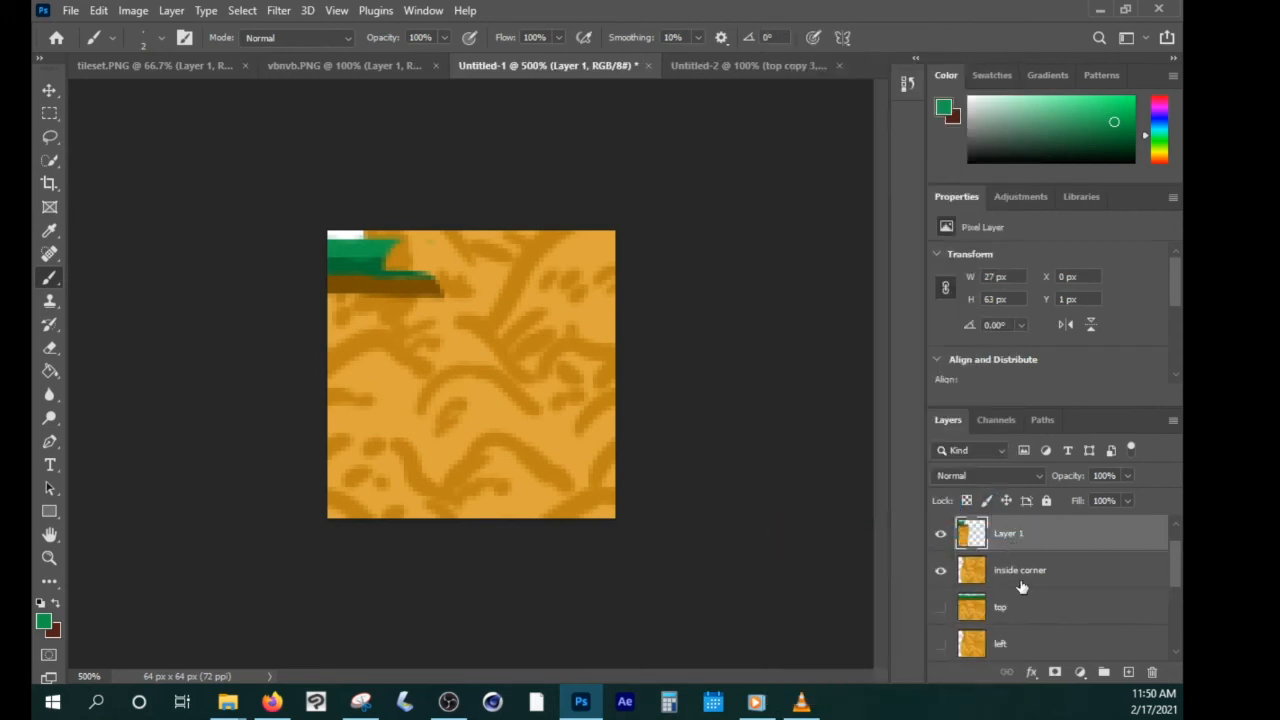
Shorten the grass end on the merged layer and paint dark brown root lines spreading from the corner using the sampled soil colour.
mouse_move(436, 250)
mouse_down()
mouse_move(433, 289)
mouse_move(420, 280)
mouse_move(454, 274)
mouse_up()
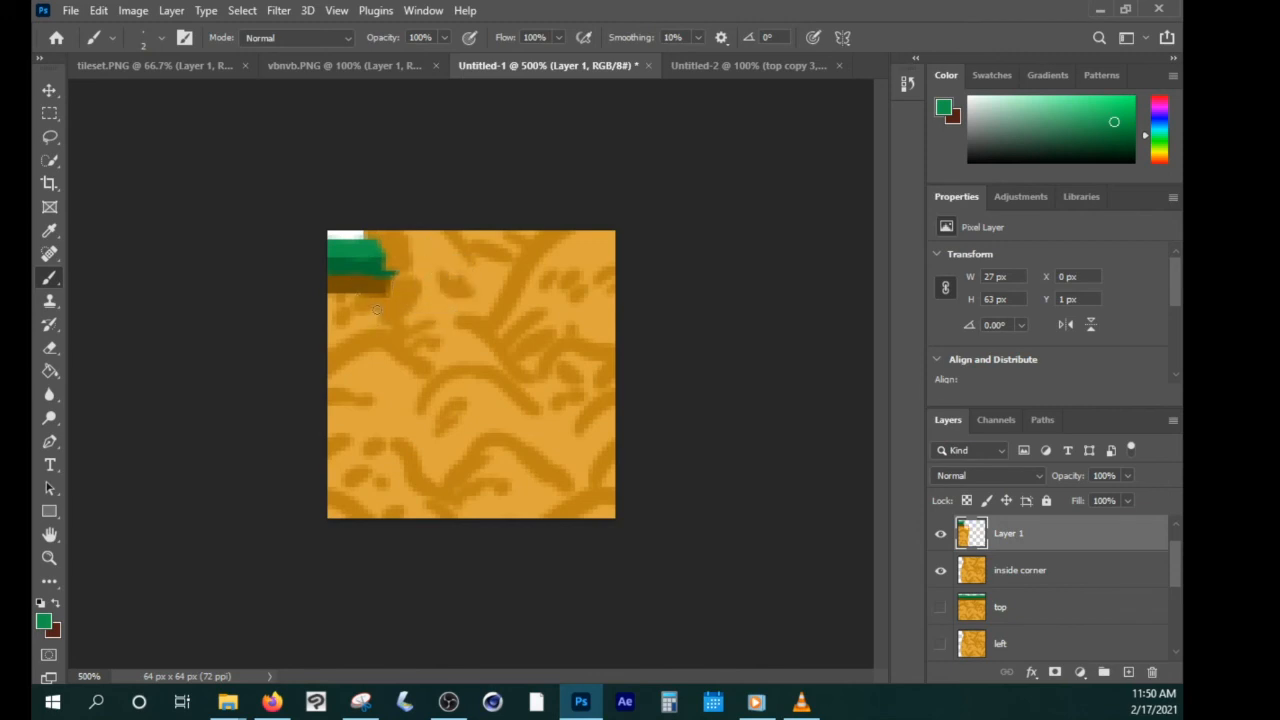
alt+click(370, 281)
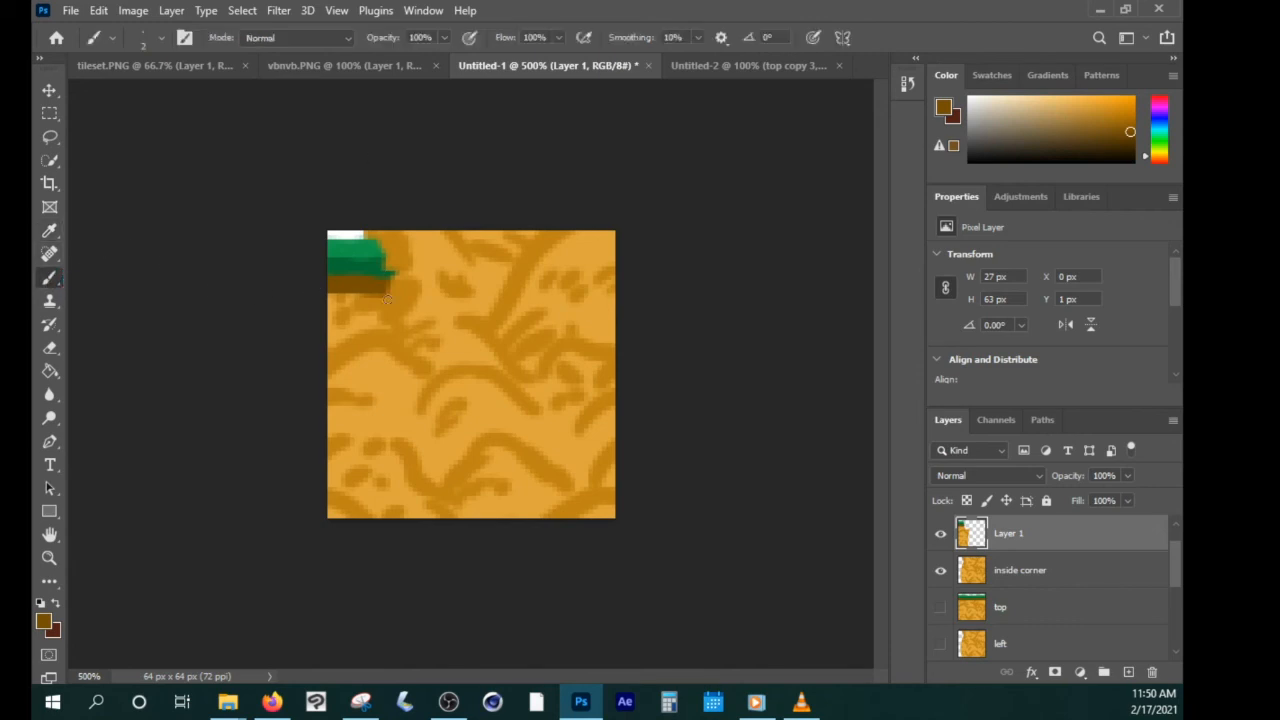
drag(408, 318, 425, 355)
drag(396, 285, 464, 275)
drag(368, 294, 376, 332)
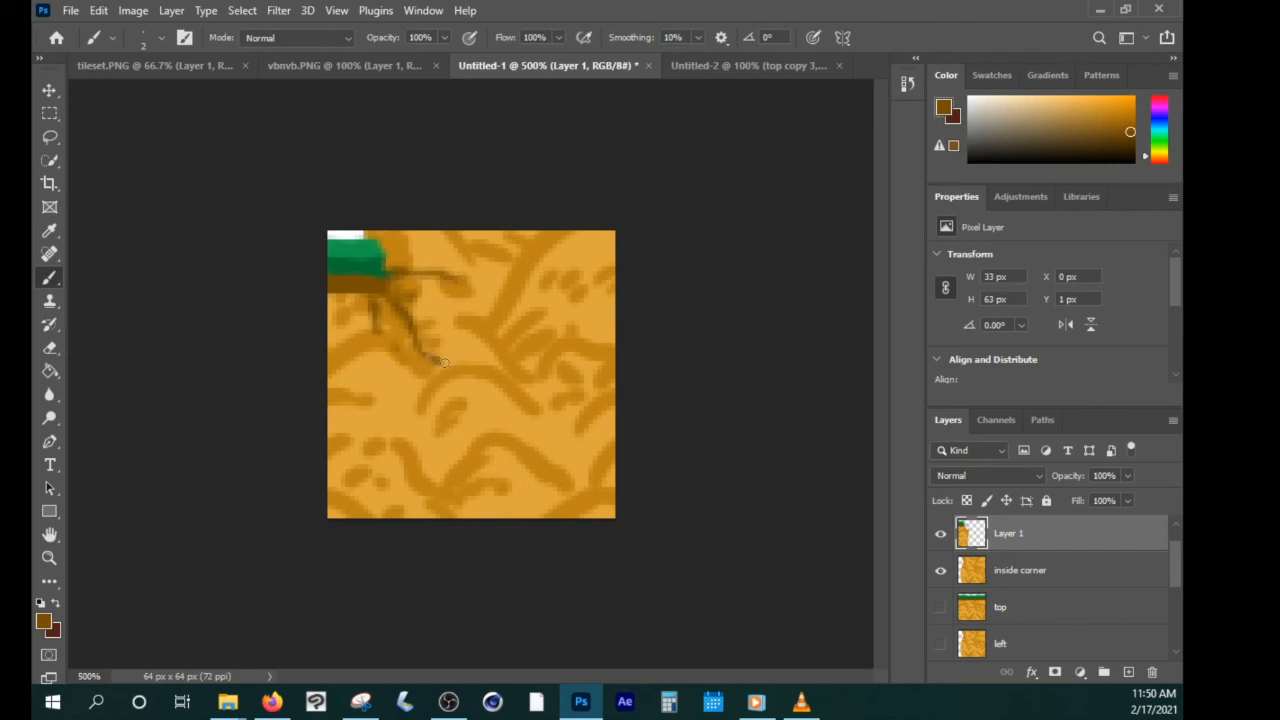
drag(524, 428, 538, 423)
Sample the medium brown of the dirt pattern and paint strokes linking its lines in the tile's lower right area.
key(i)
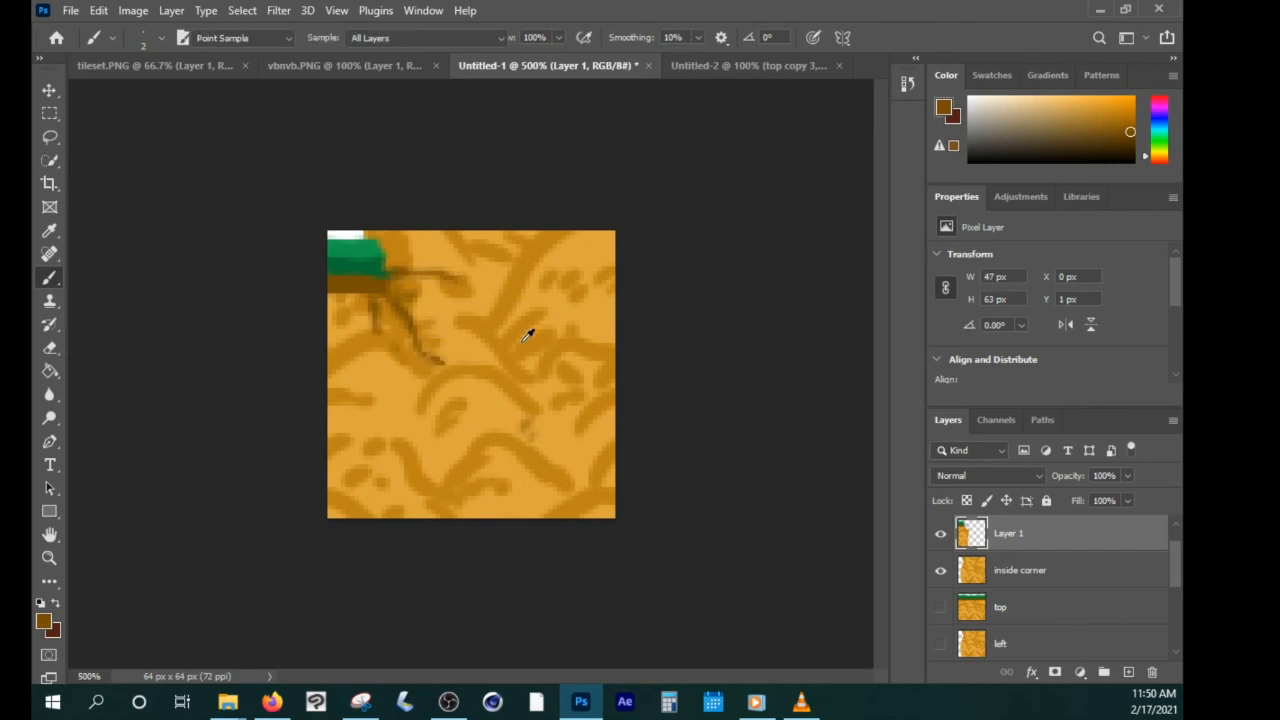
click(515, 381)
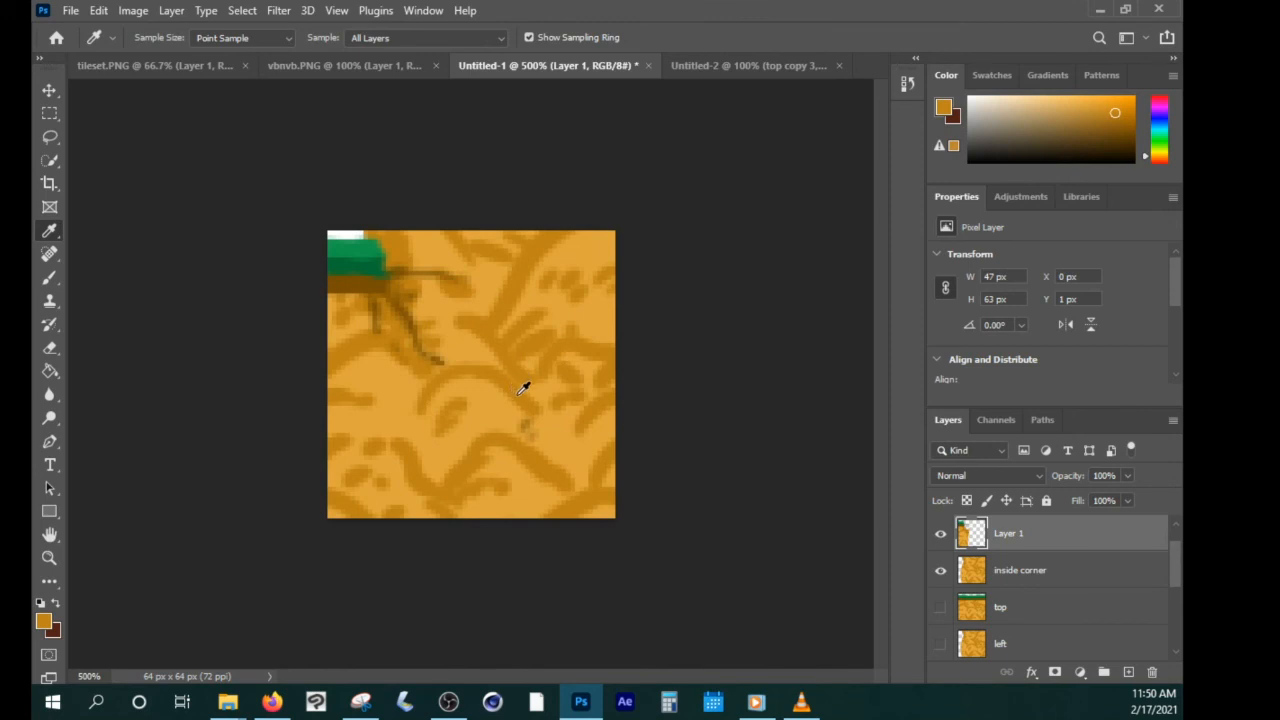
key(b)
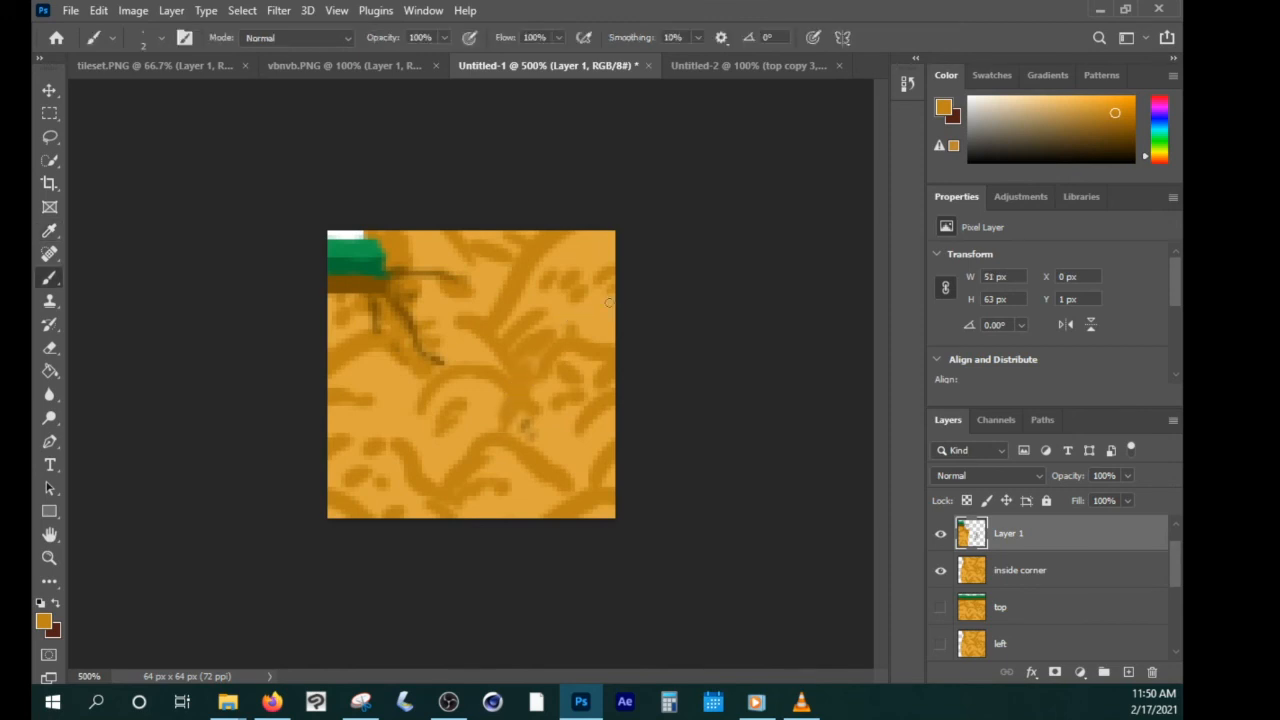
Merge Layer 1 with the inside corner layer.
shift+click(1010, 574)
right_click(1012, 566)
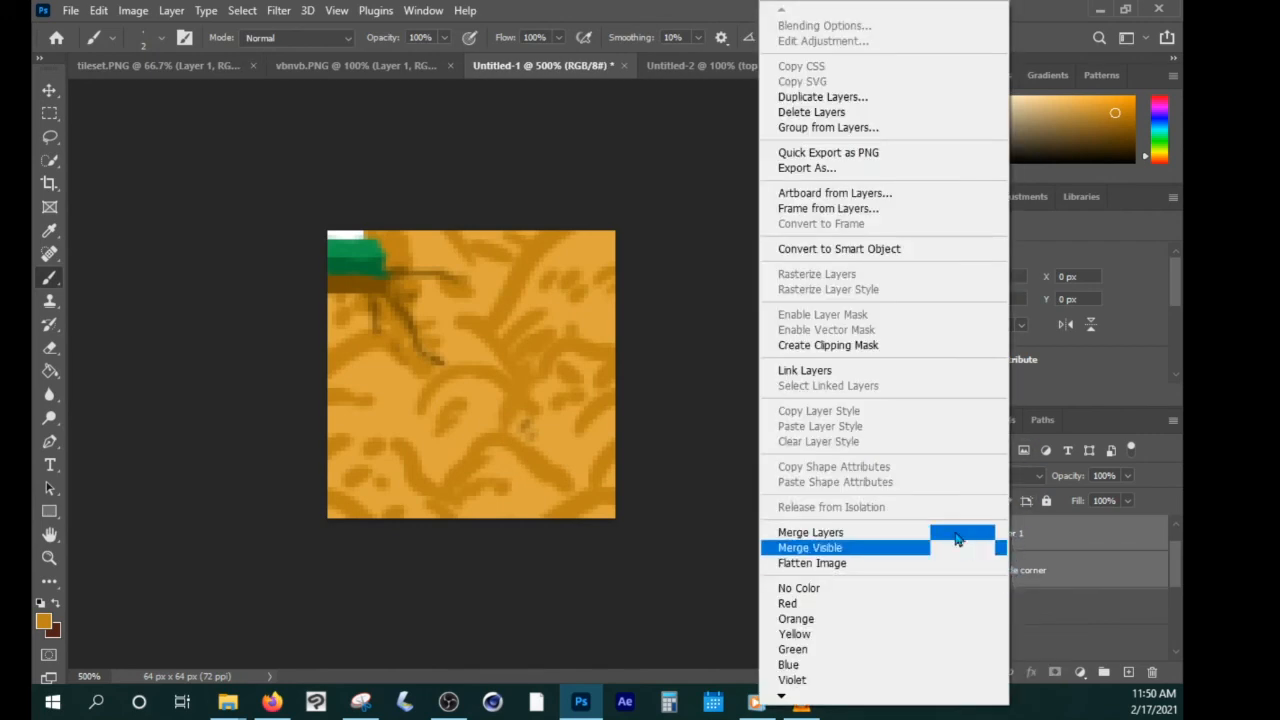
click(919, 531)
Copy the inside corner tile into Untitled-2, replacing the overlapped top and left tiles at the right end of the grass row.
click(49, 90)
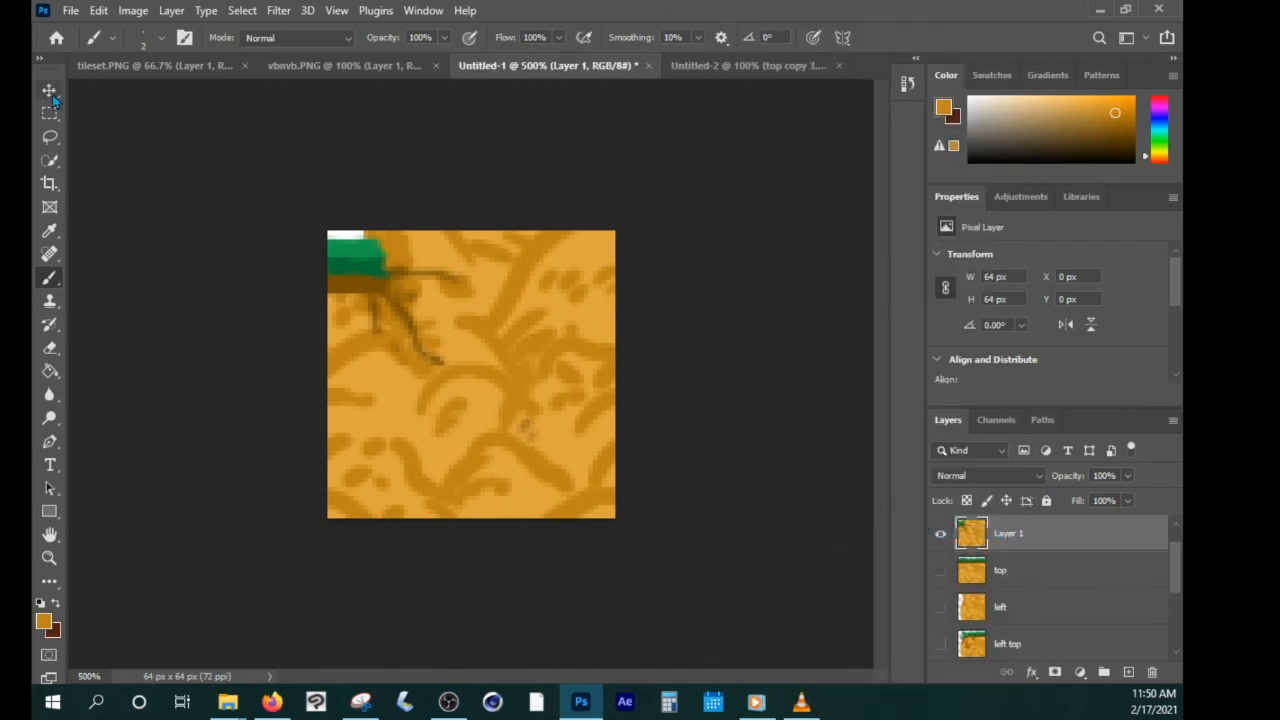
mouse_move(537, 367)
mouse_down()
mouse_move(726, 64)
mouse_move(681, 291)
mouse_move(684, 358)
mouse_up()
drag(604, 213, 477, 109)
drag(689, 361, 608, 220)
click(700, 366)
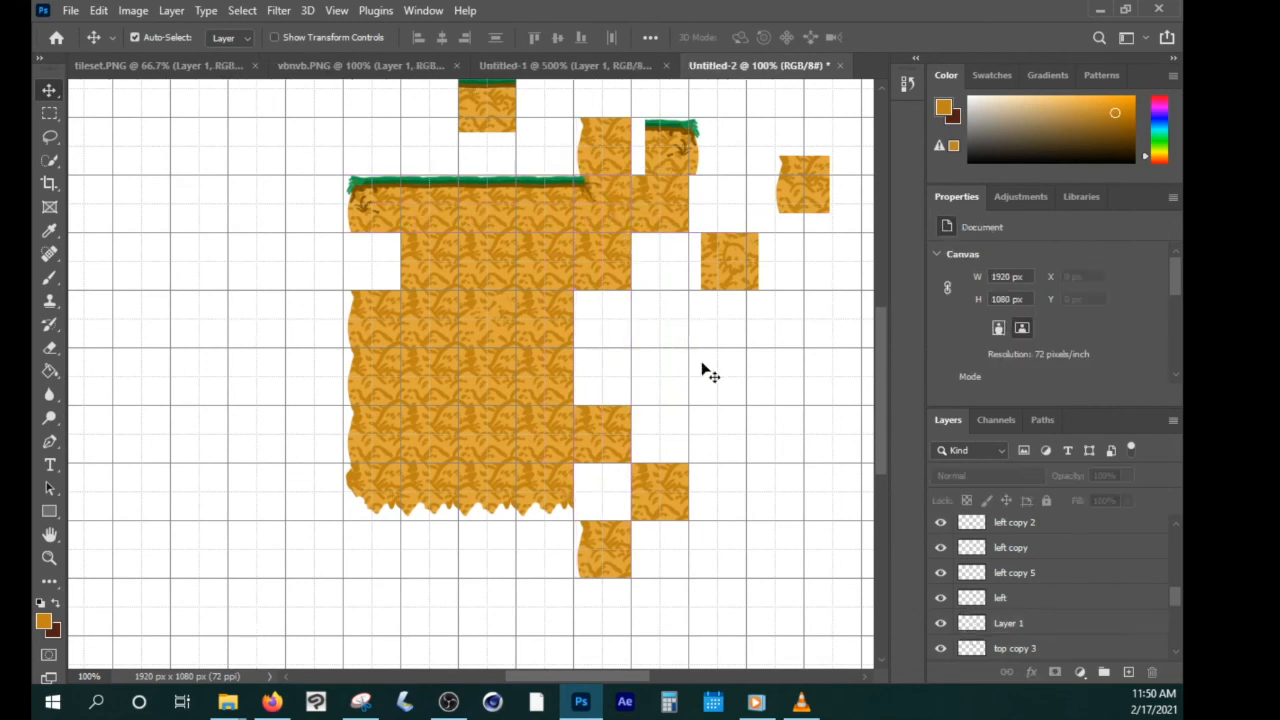
With the grid temporarily hidden, move the spare left tile into the gap in the ground's left edge at X 836 px, Y 448 px.
click(338, 10)
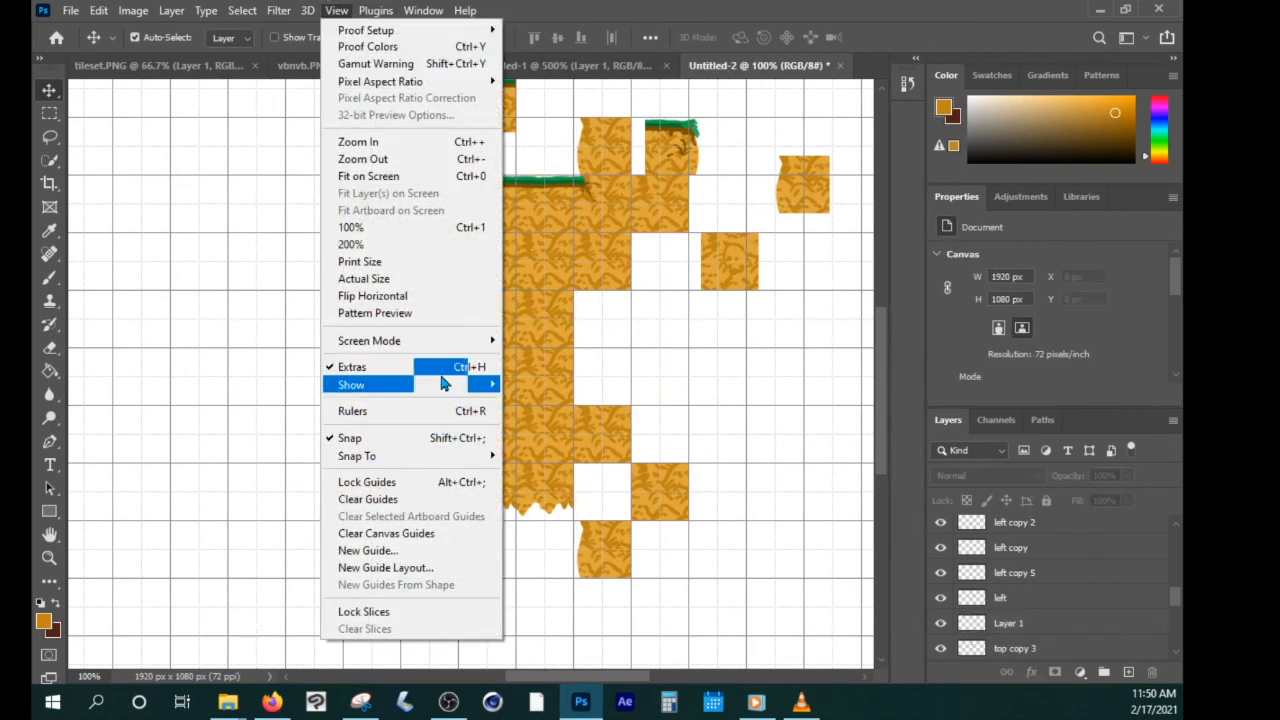
click(443, 363)
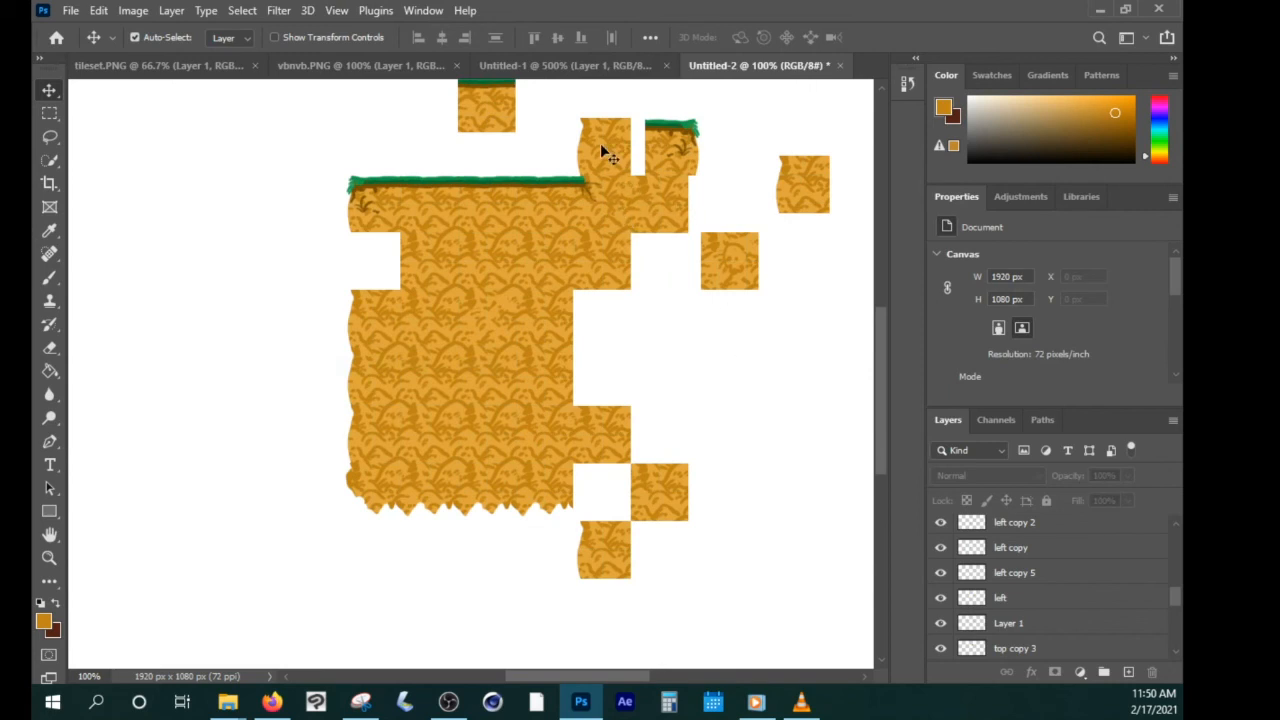
drag(802, 191, 371, 271)
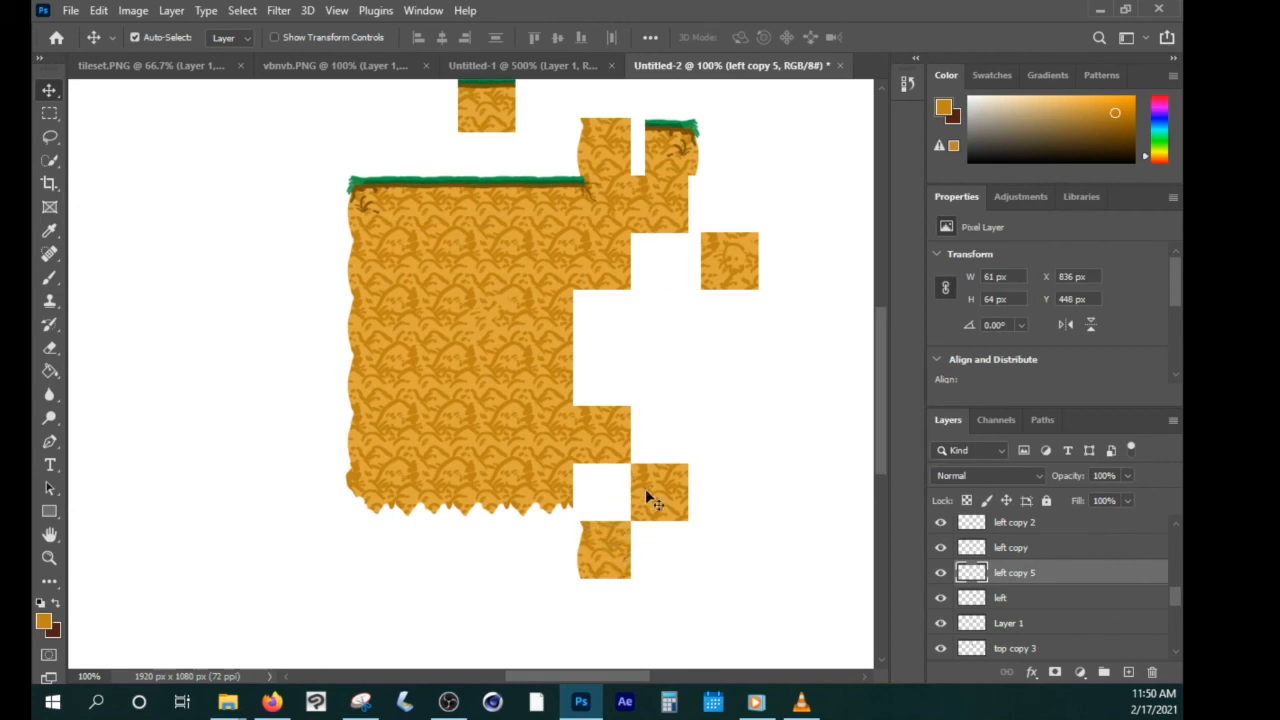
click(336, 10)
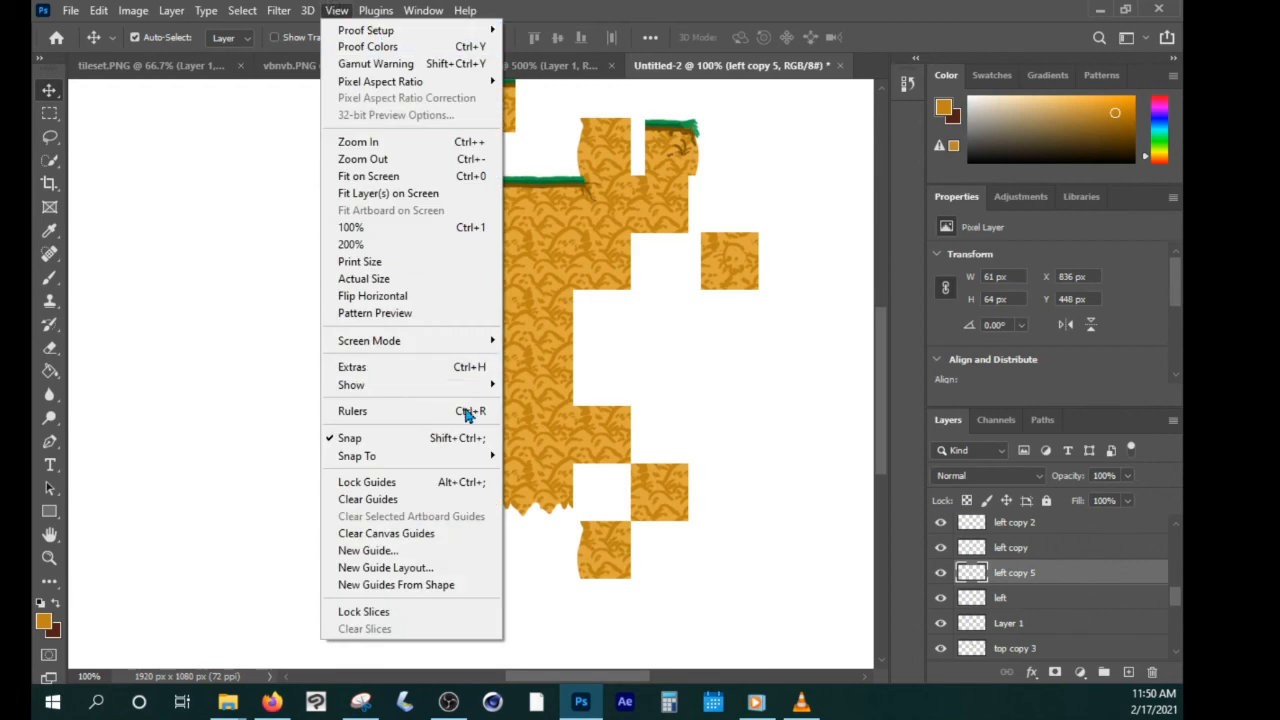
click(436, 367)
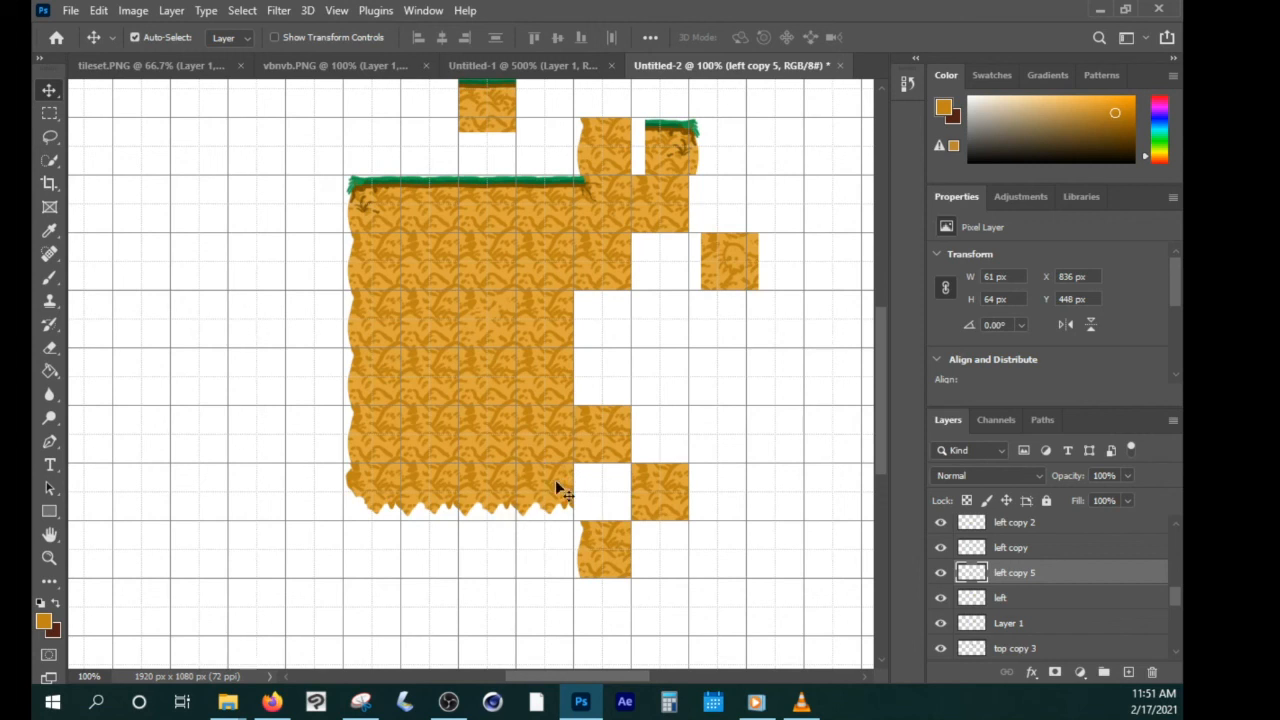
In Untitled-1, rename the merged corner tile layer as inside and hide it.
click(535, 65)
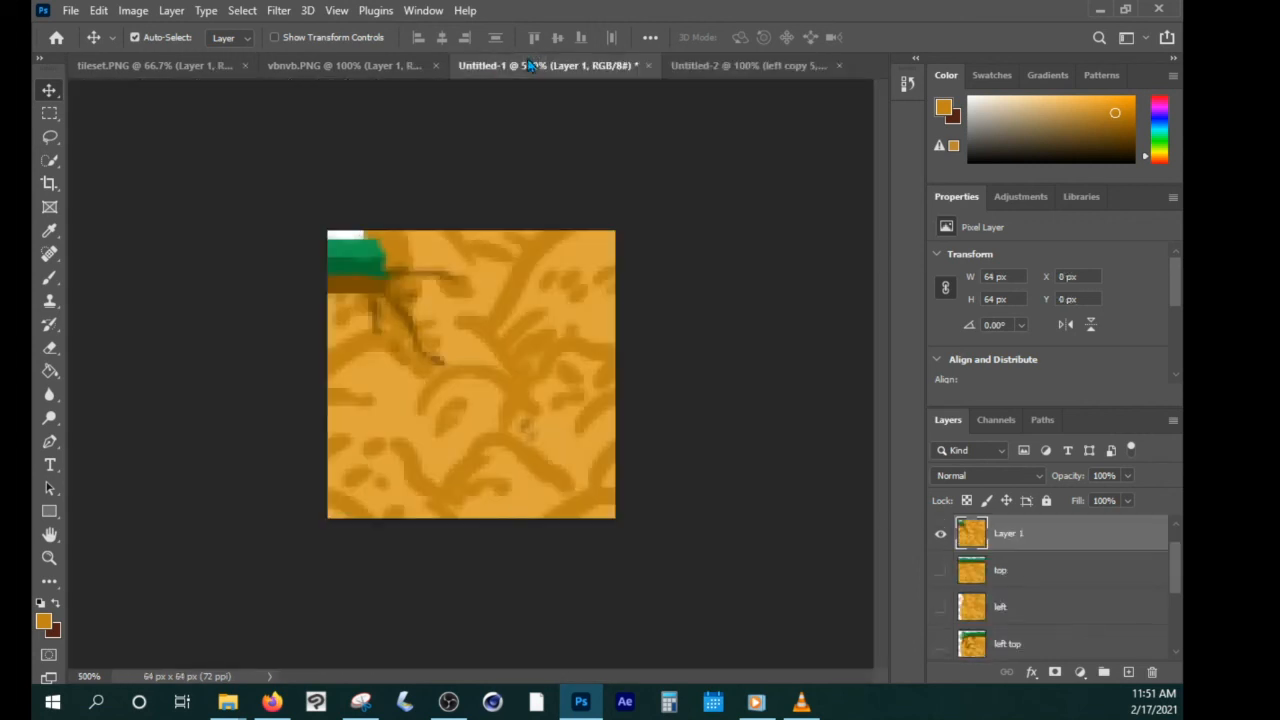
click(939, 536)
click(940, 537)
double_click(1005, 534)
text(inside)
click(1031, 577)
click(940, 536)
Show the bottom and left layers, move the bottom layer directly beneath the left layer, and hide the left layer.
scroll(975, 600, down, 3)
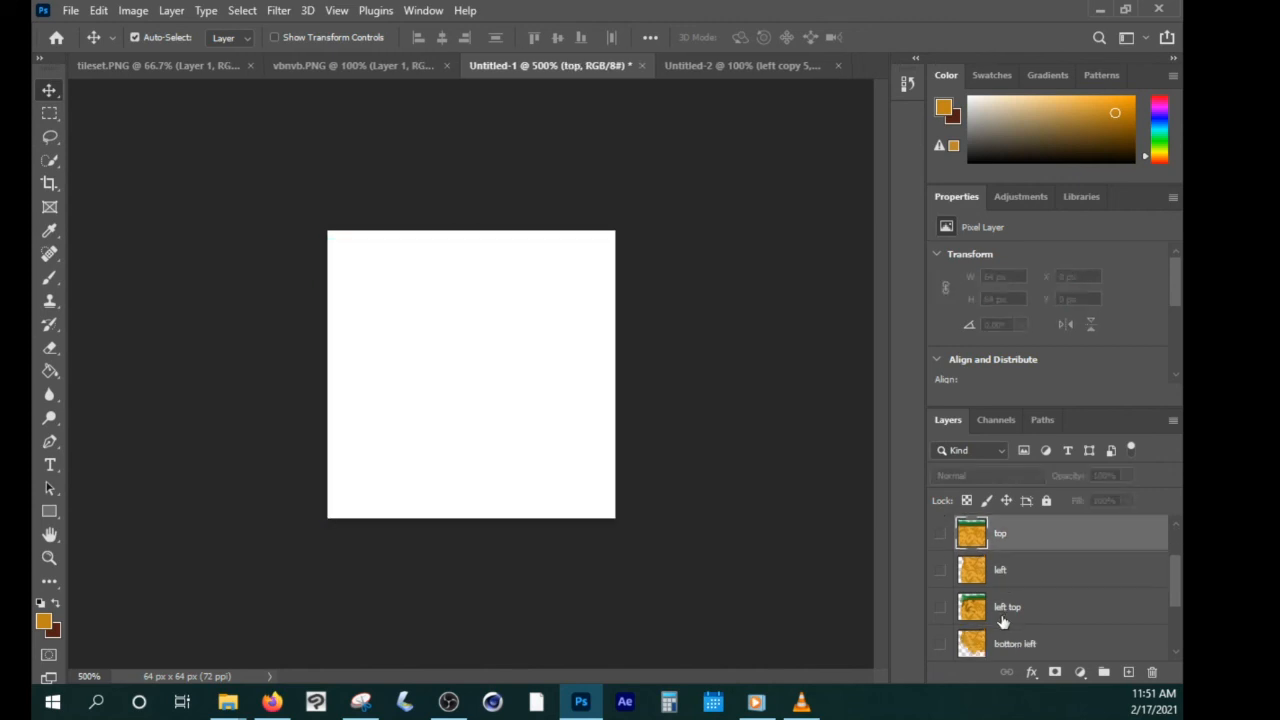
click(940, 608)
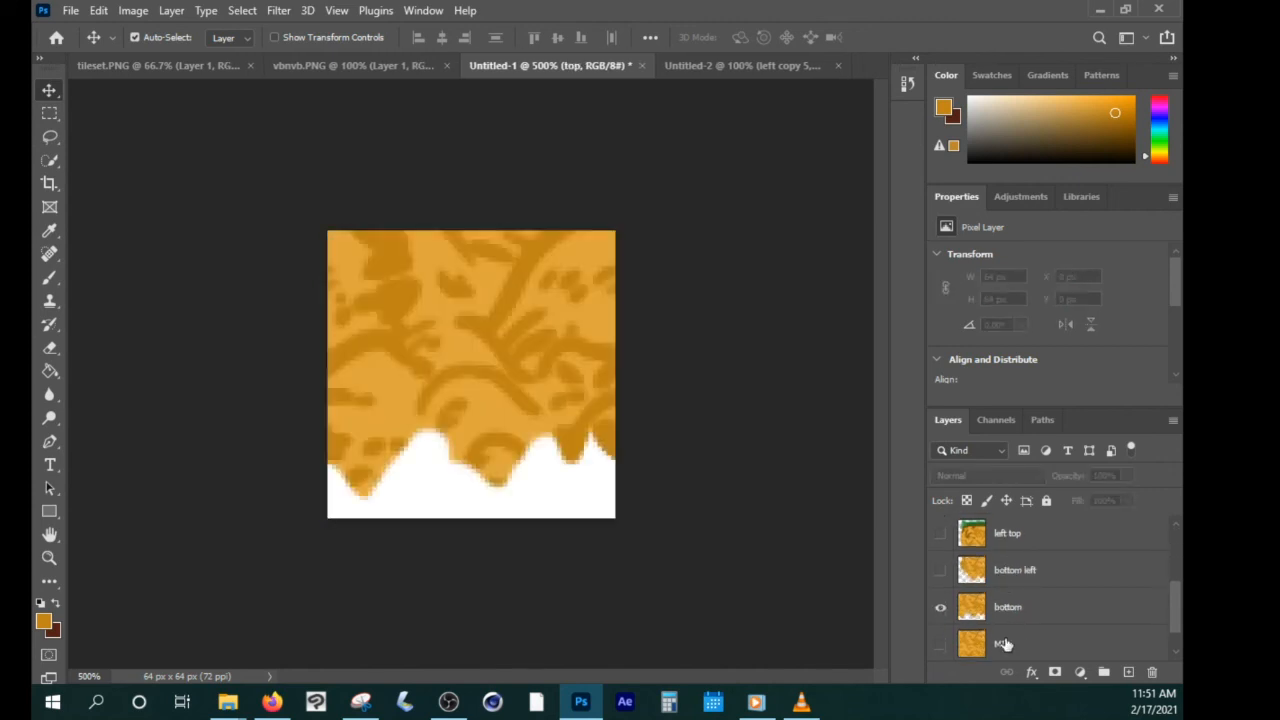
scroll(1016, 632, up, 1)
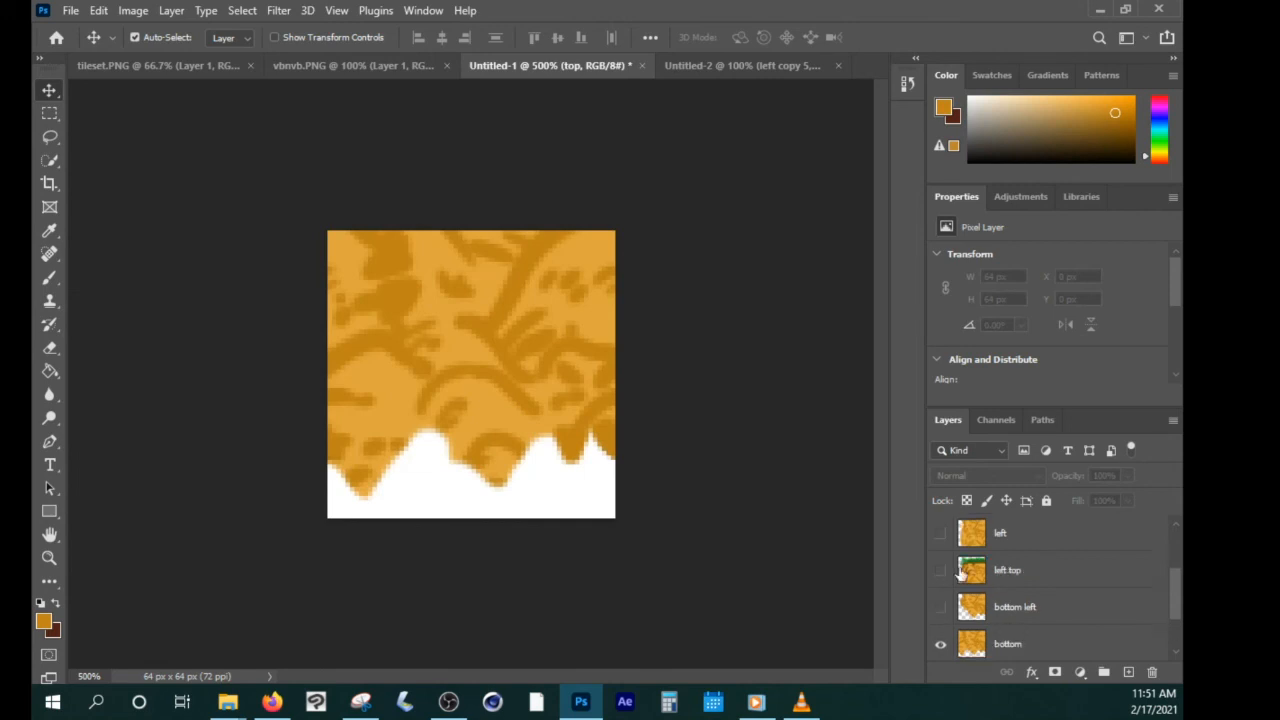
click(940, 537)
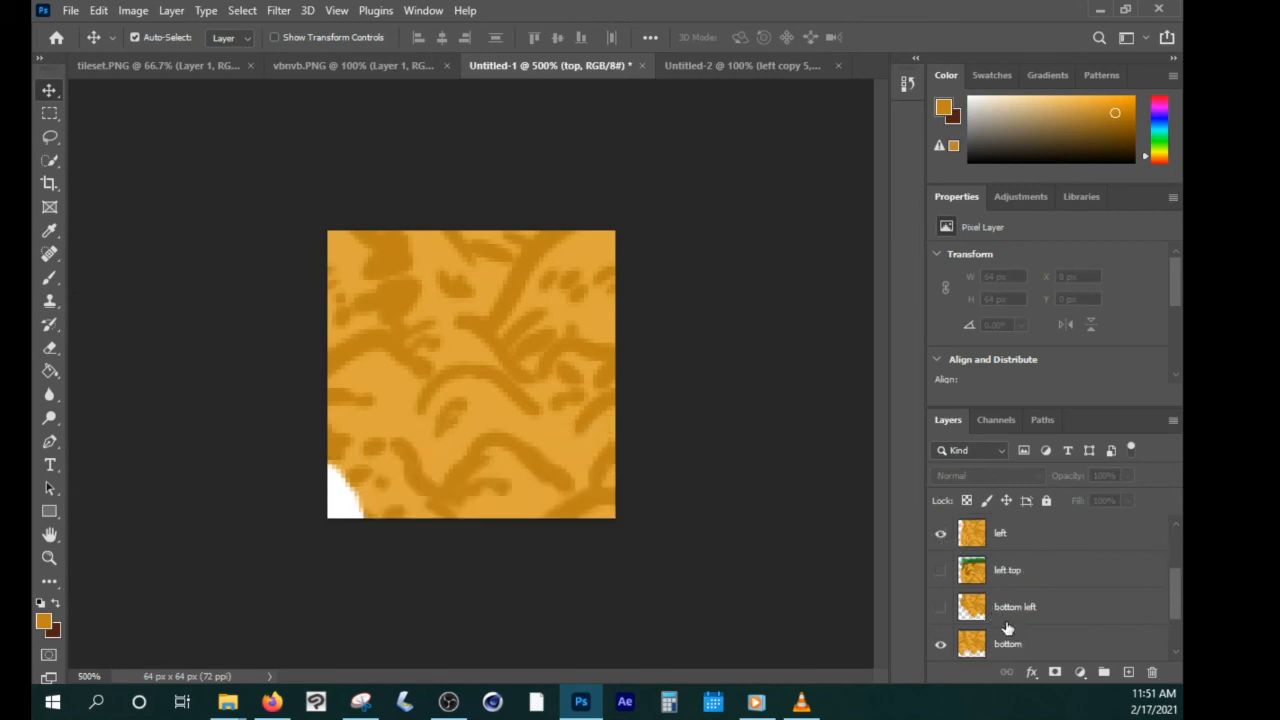
drag(1003, 644, 1007, 573)
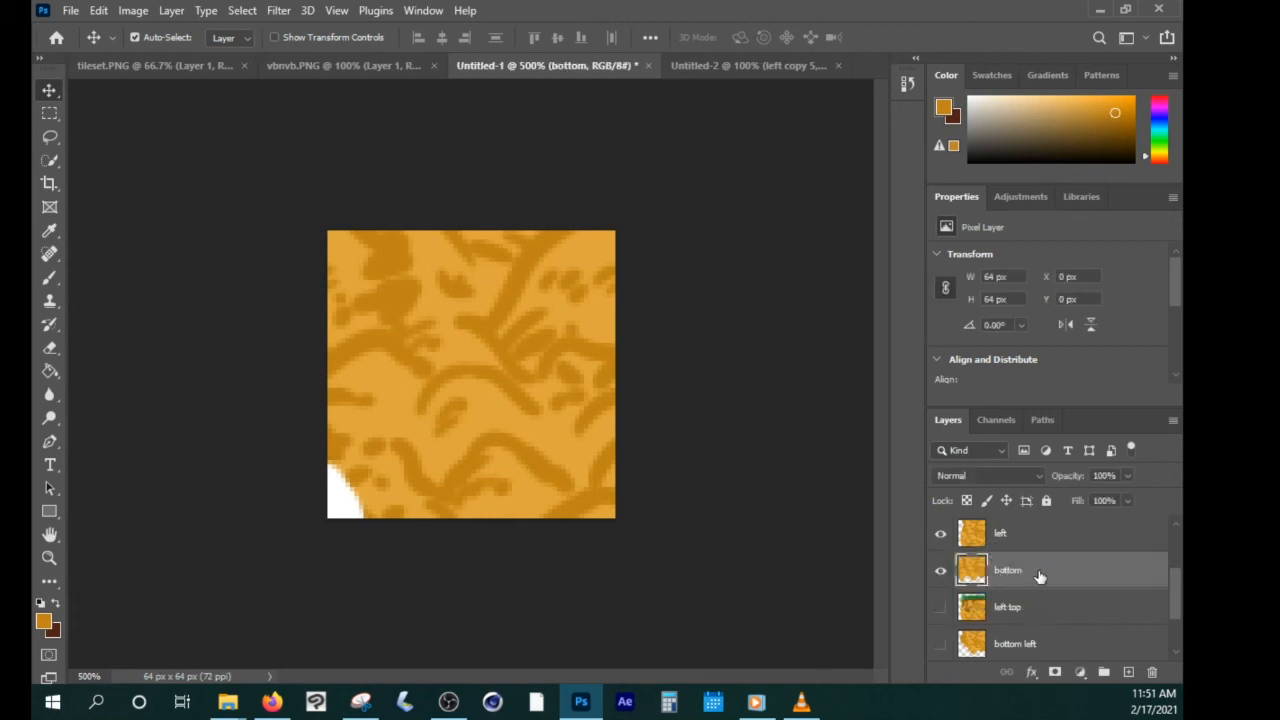
click(940, 537)
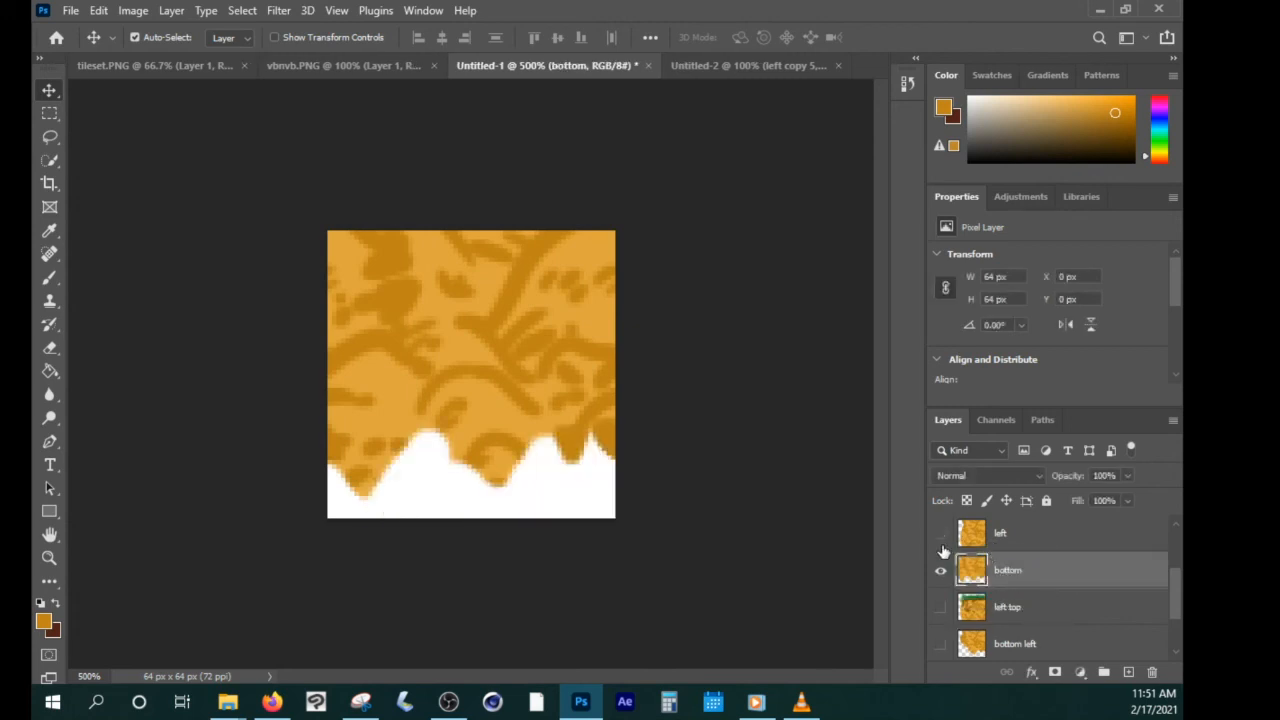
Copy a lasso-selected strip of the bottom layer's left side to a new layer, hide bottom and show the left layer.
click(50, 137)
mouse_move(405, 231)
mouse_down()
mouse_move(424, 343)
mouse_move(414, 529)
mouse_move(254, 320)
mouse_move(330, 232)
mouse_up()
right_click(365, 309)
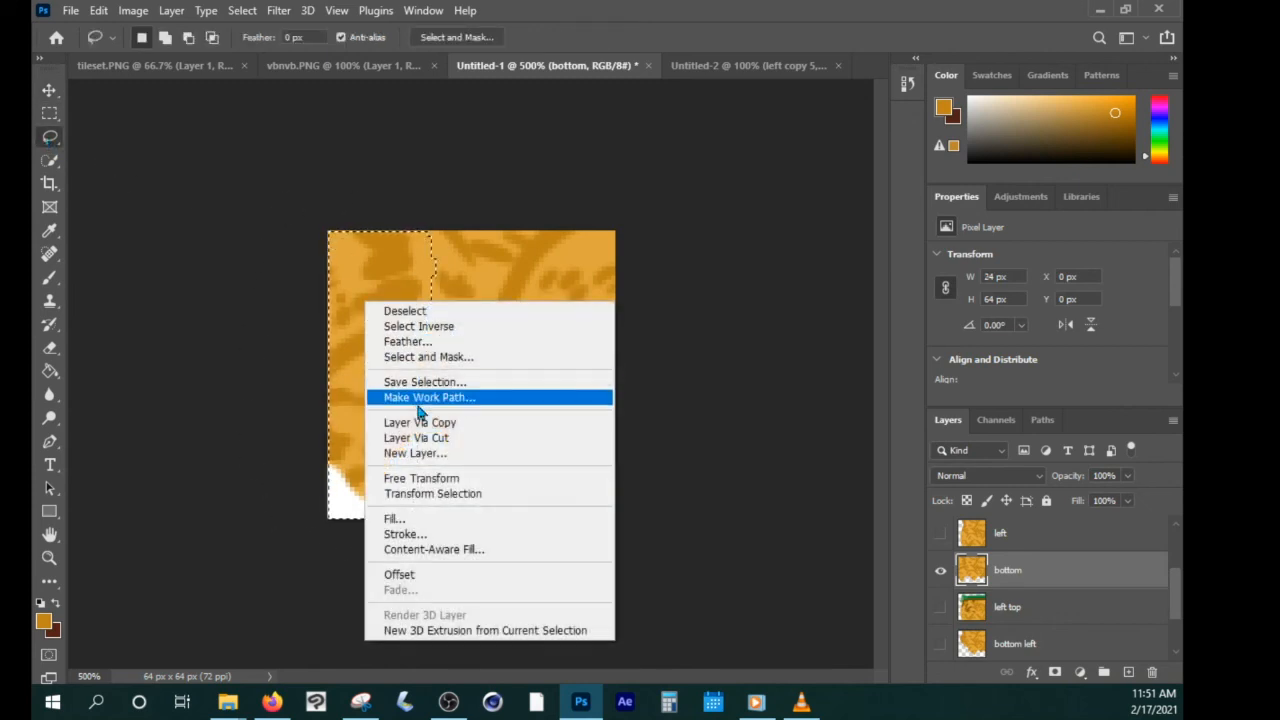
click(420, 422)
click(940, 608)
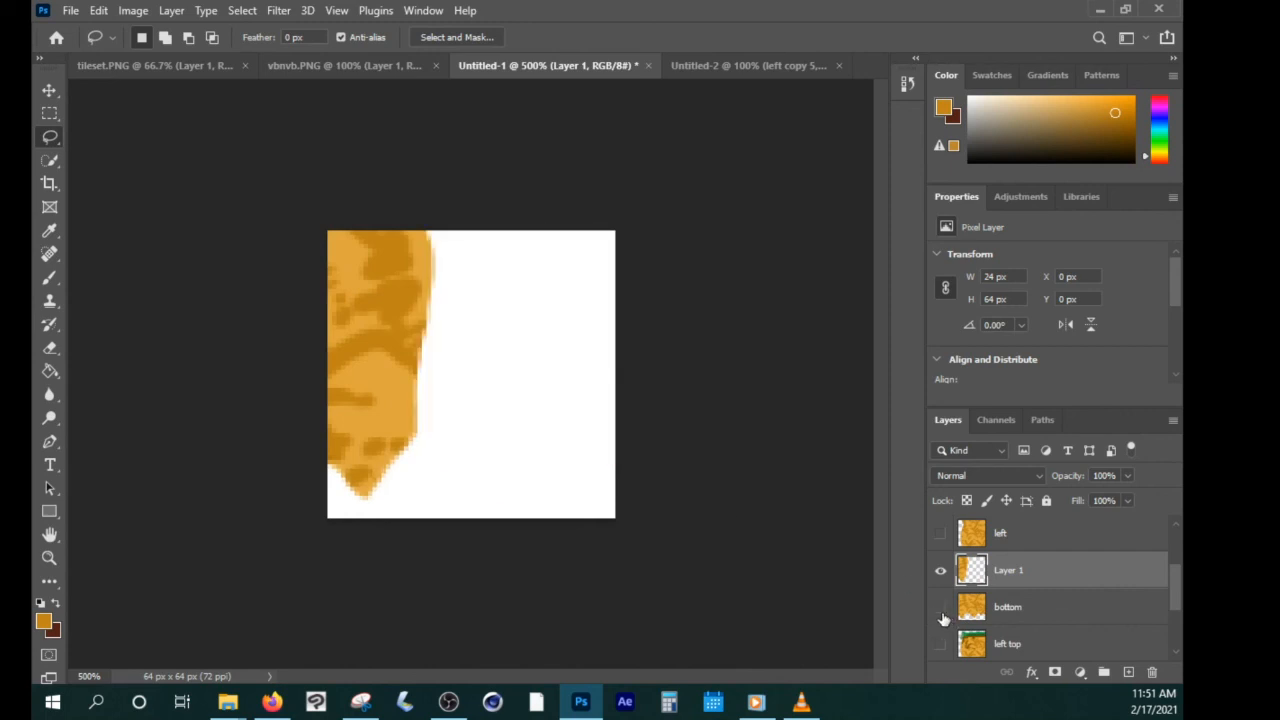
click(940, 534)
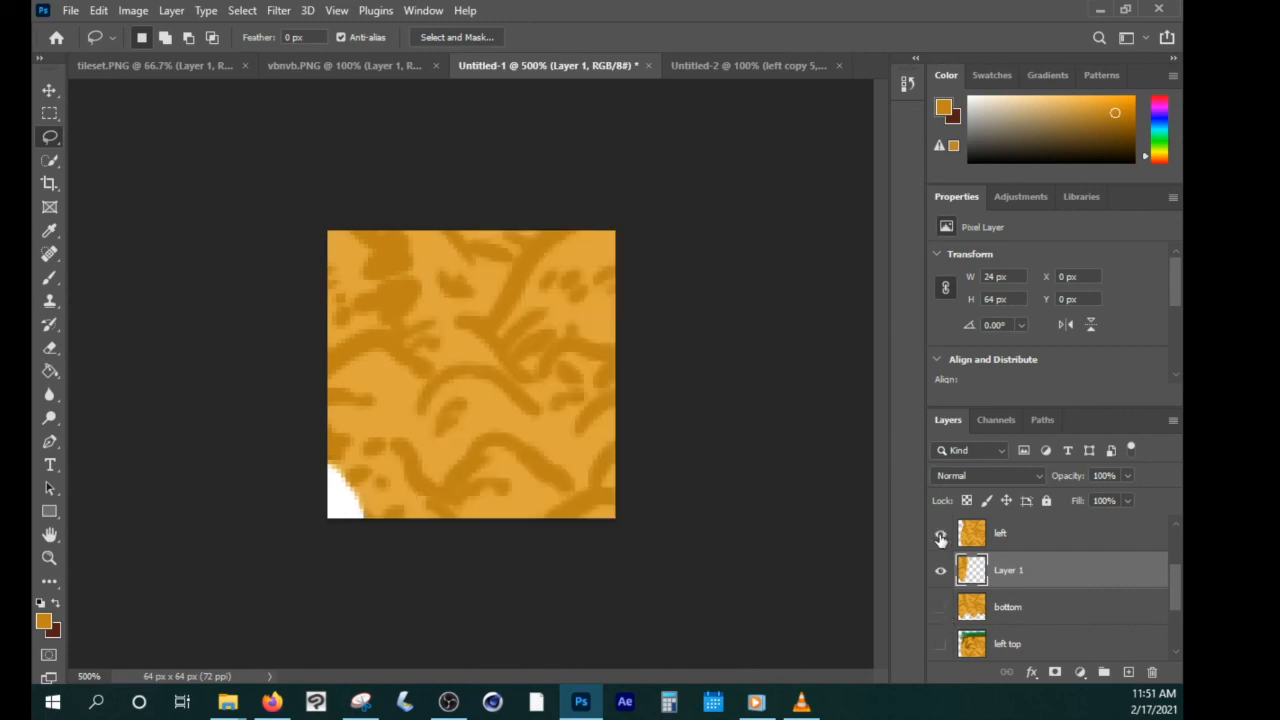
Merge the left layer with the copied strip in Layer 1.
click(999, 536)
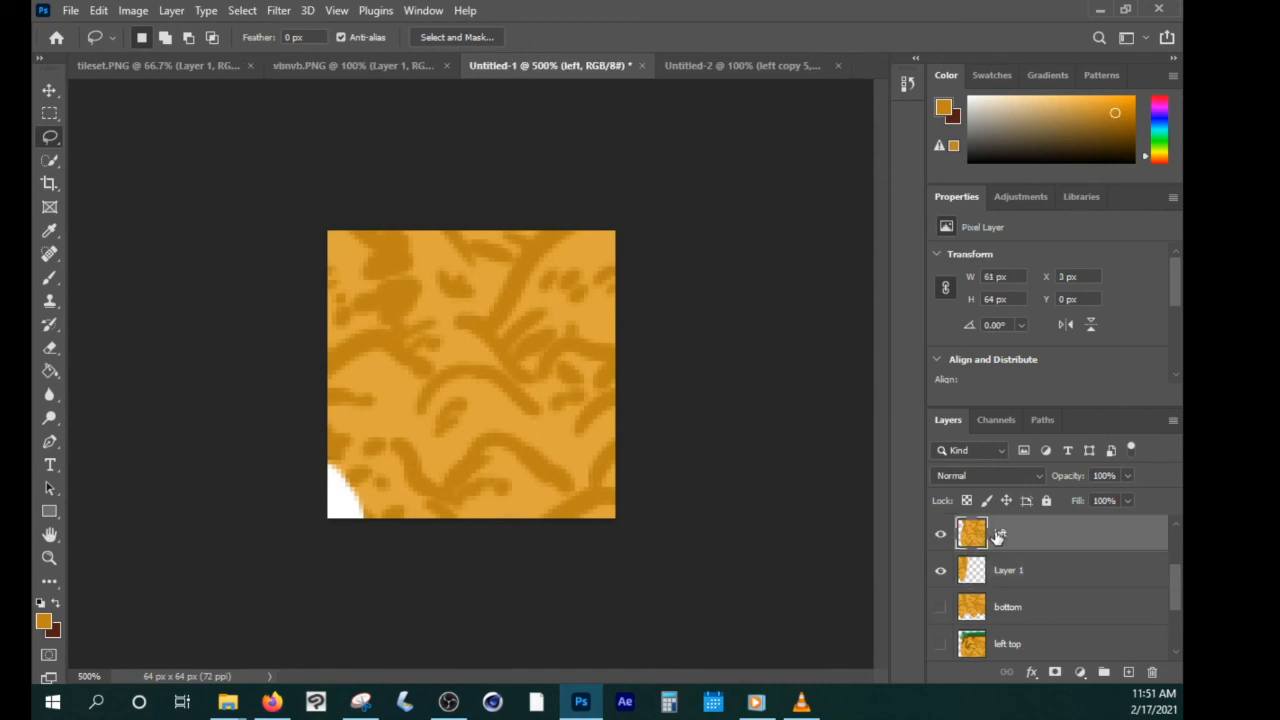
shift+click(983, 578)
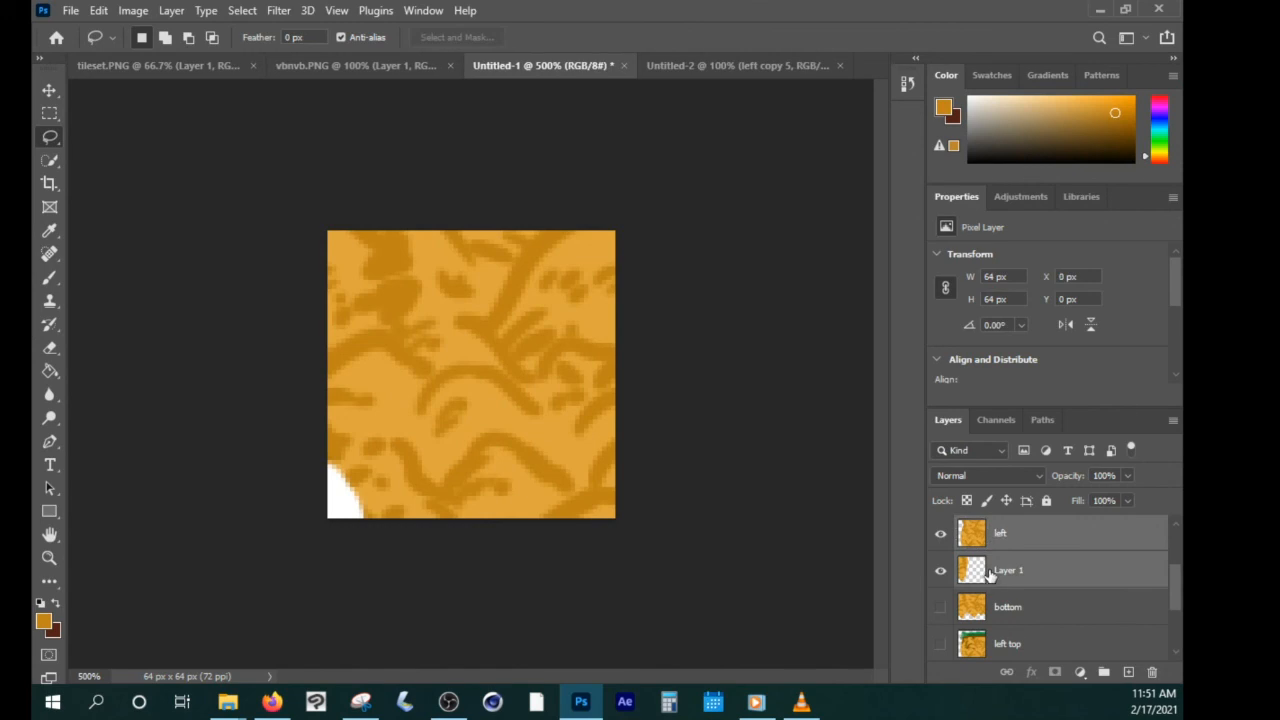
right_click(985, 575)
click(934, 530)
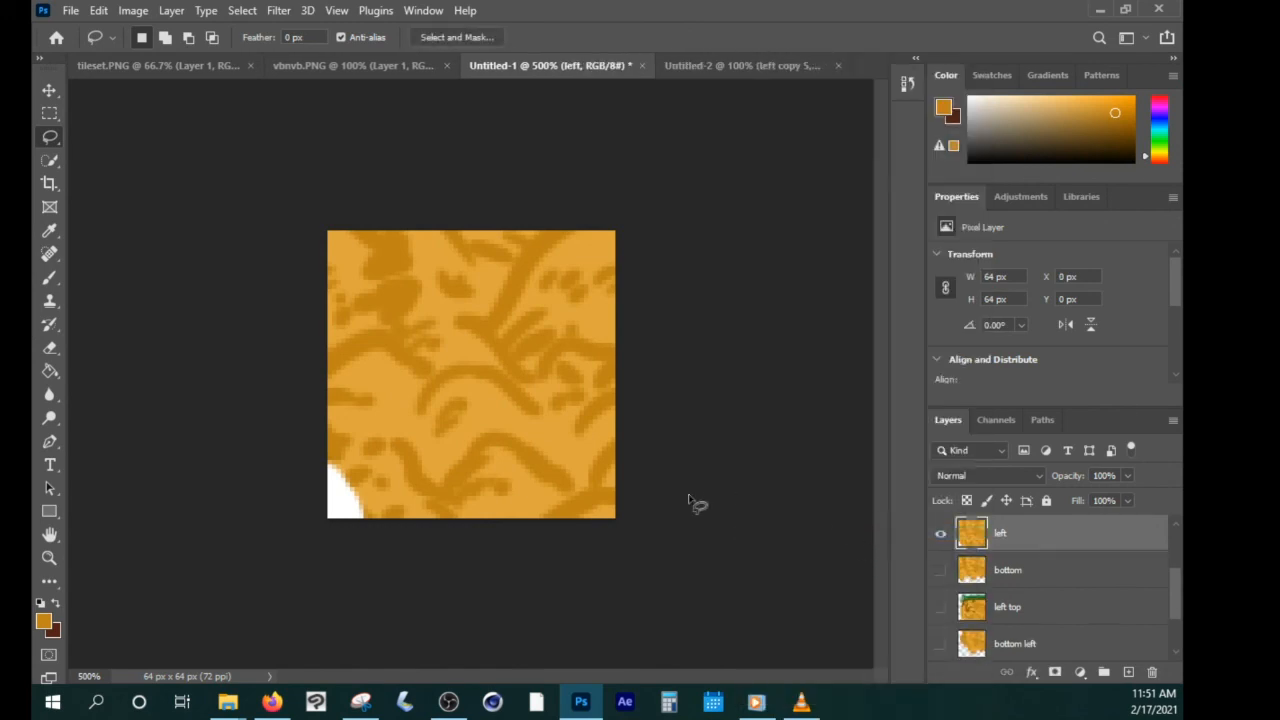
Roughen the notch in the merged tile's bottom-left corner and brush brown ground marks around it.
click(48, 284)
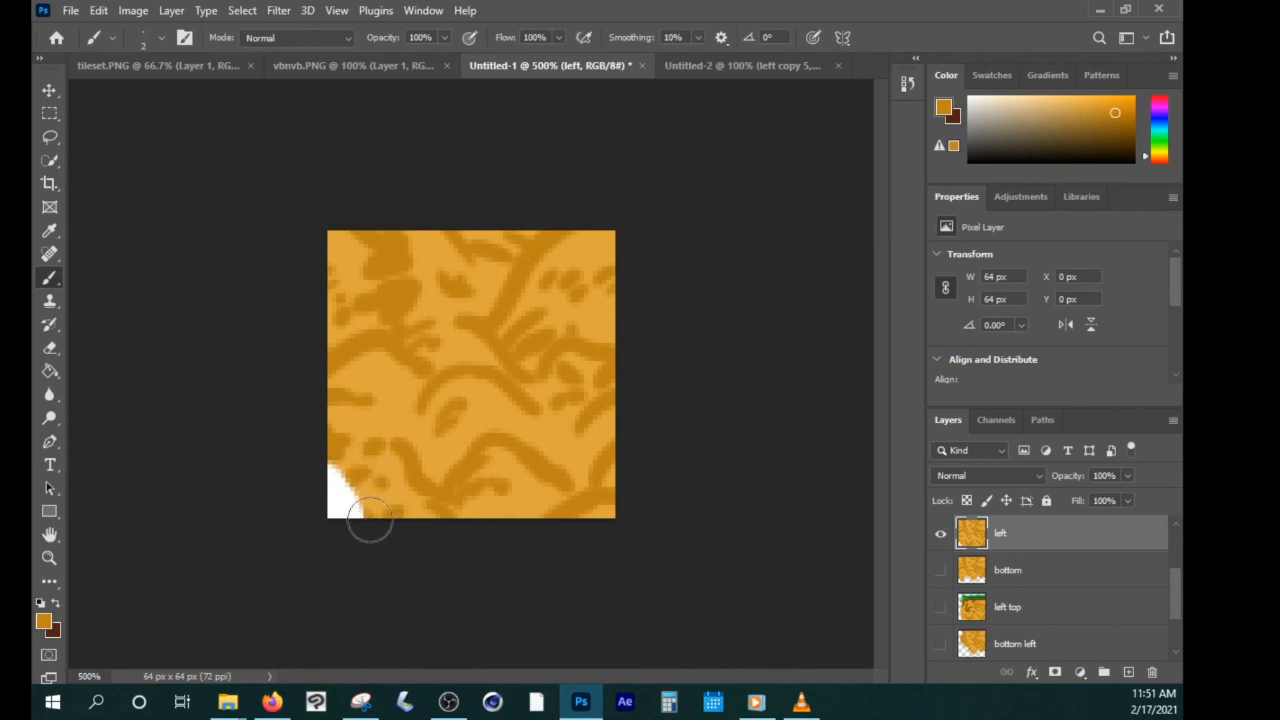
mouse_move(417, 510)
mouse_down()
mouse_move(362, 514)
mouse_move(461, 486)
mouse_move(361, 476)
mouse_move(391, 412)
mouse_move(385, 465)
mouse_move(389, 451)
mouse_move(376, 442)
mouse_move(376, 480)
mouse_move(371, 398)
mouse_up()
key(ctrl+z)
key(ctrl+z)
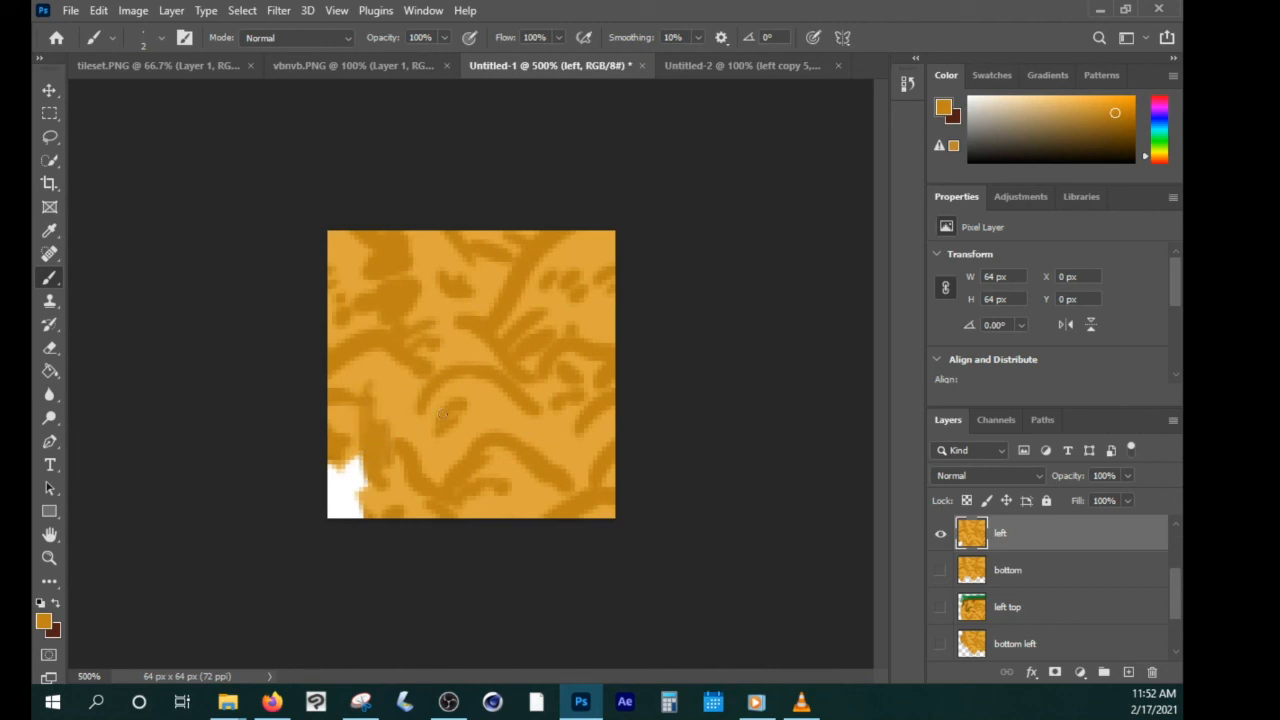
drag(455, 446, 512, 405)
Undo the brush strokes and the merge, returning to separate left and Layer 1 layers.
double_click(1001, 535)
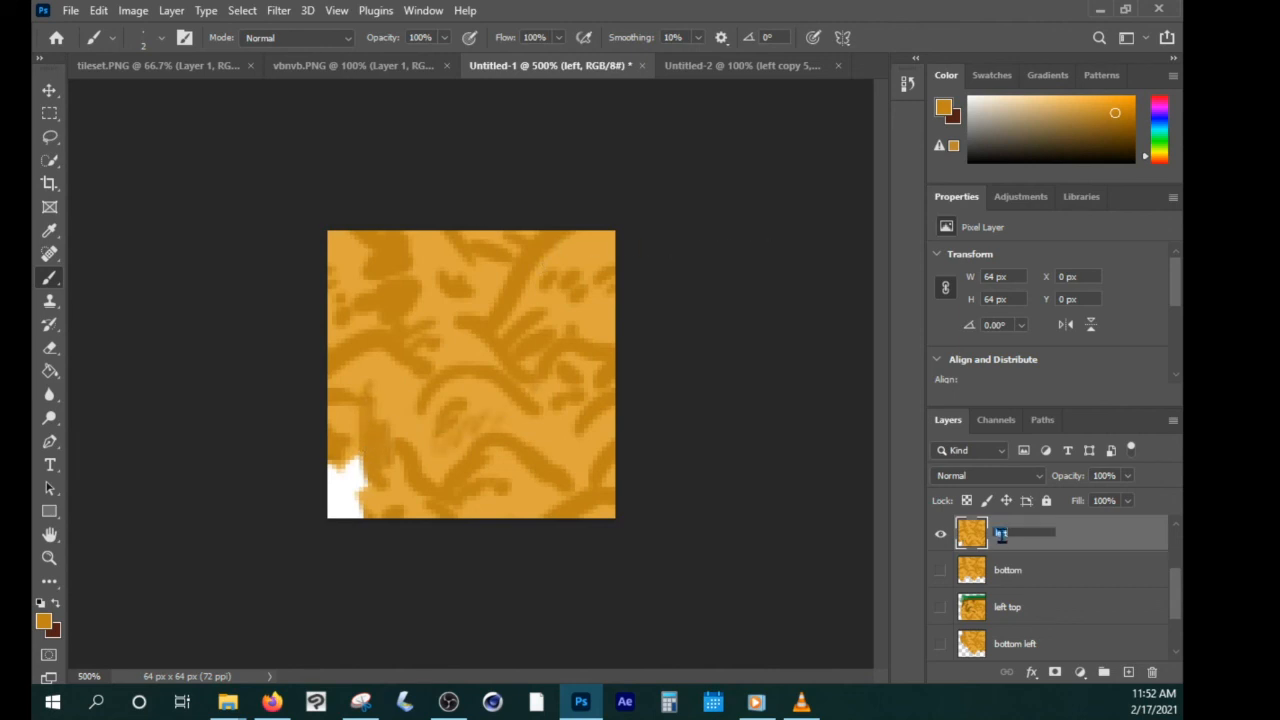
key(Return)
mouse_move(1171, 579)
mouse_down()
mouse_move(1175, 542)
mouse_move(1182, 628)
mouse_move(1182, 567)
mouse_up()
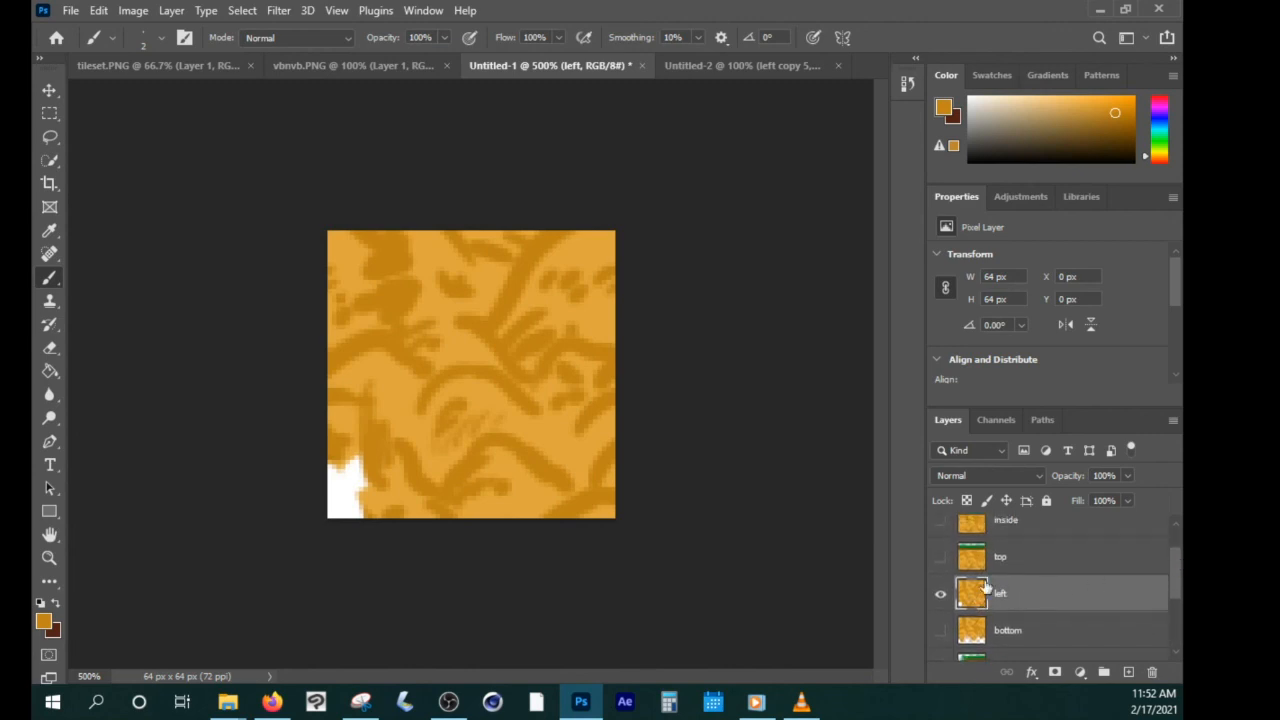
key(ctrl+z)
key(ctrl+z)
key(ctrl+z)
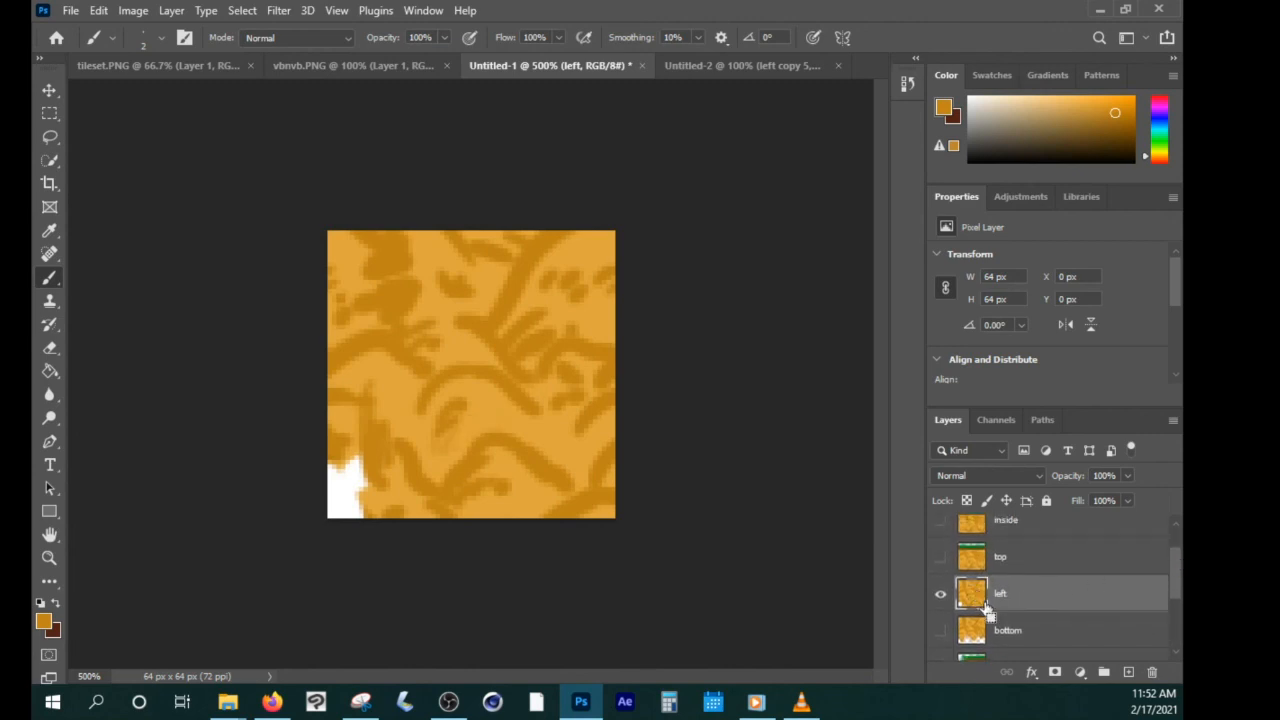
key(ctrl+z)
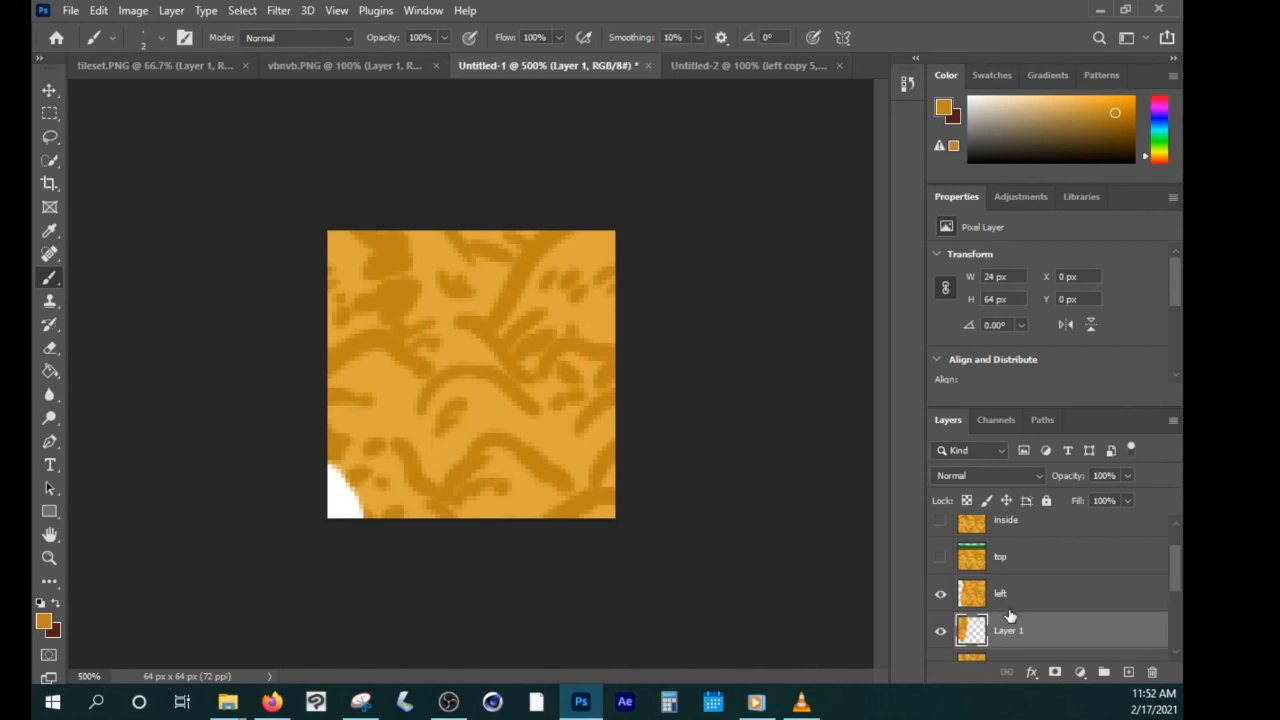
Duplicate the left layer, hide the original, and move the copy directly above Layer 1.
click(988, 598)
drag(1016, 598, 1129, 671)
click(942, 630)
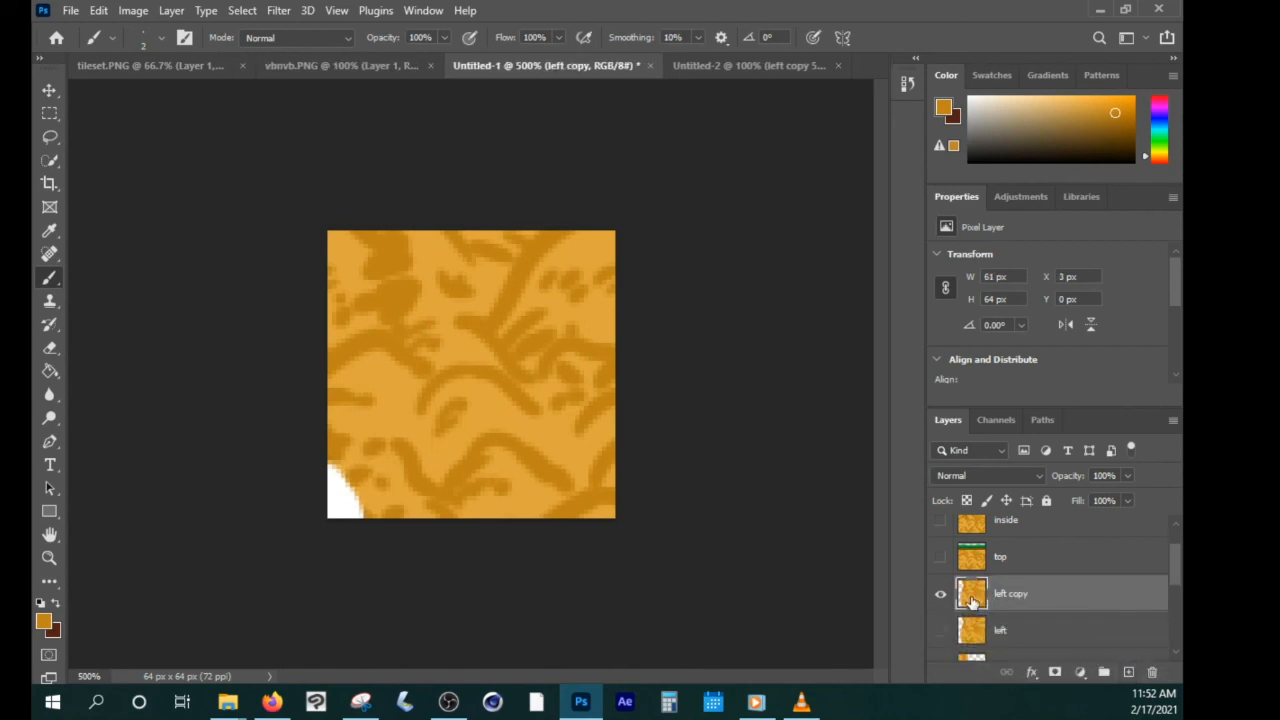
drag(972, 597, 1022, 640)
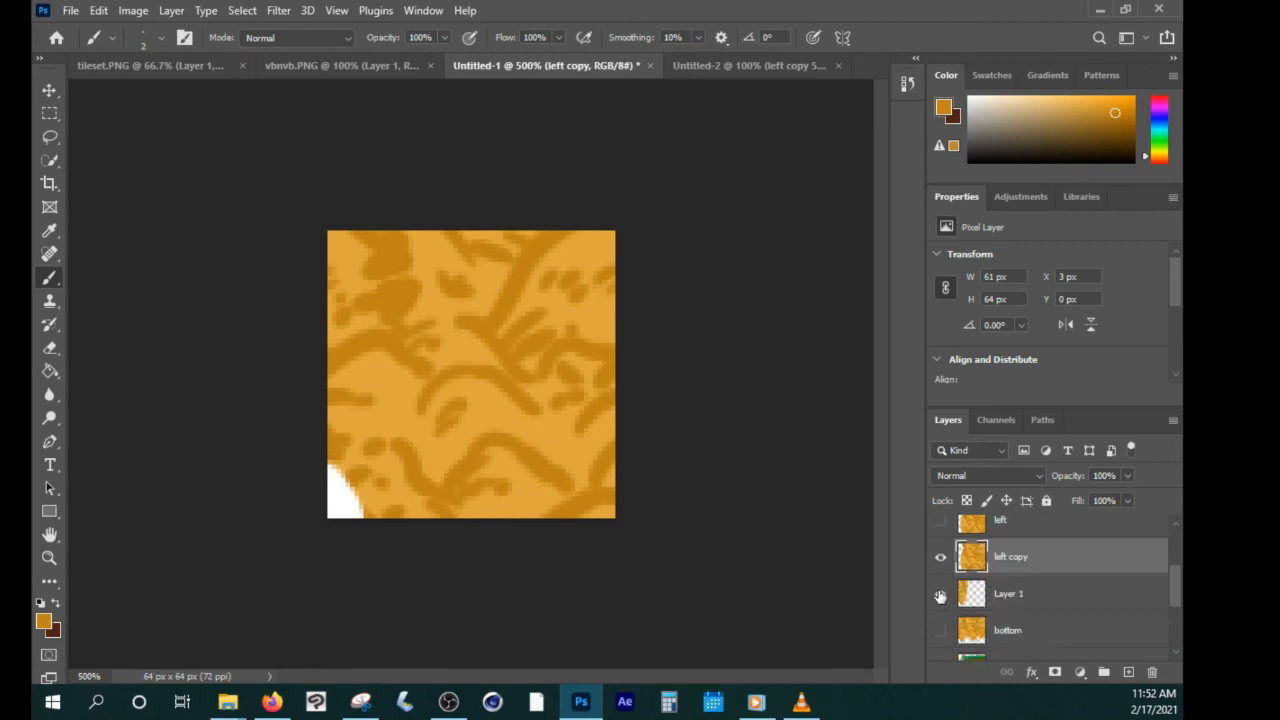
Merge the left copy layer with Layer 1.
click(941, 597)
click(1000, 593)
right_click(988, 598)
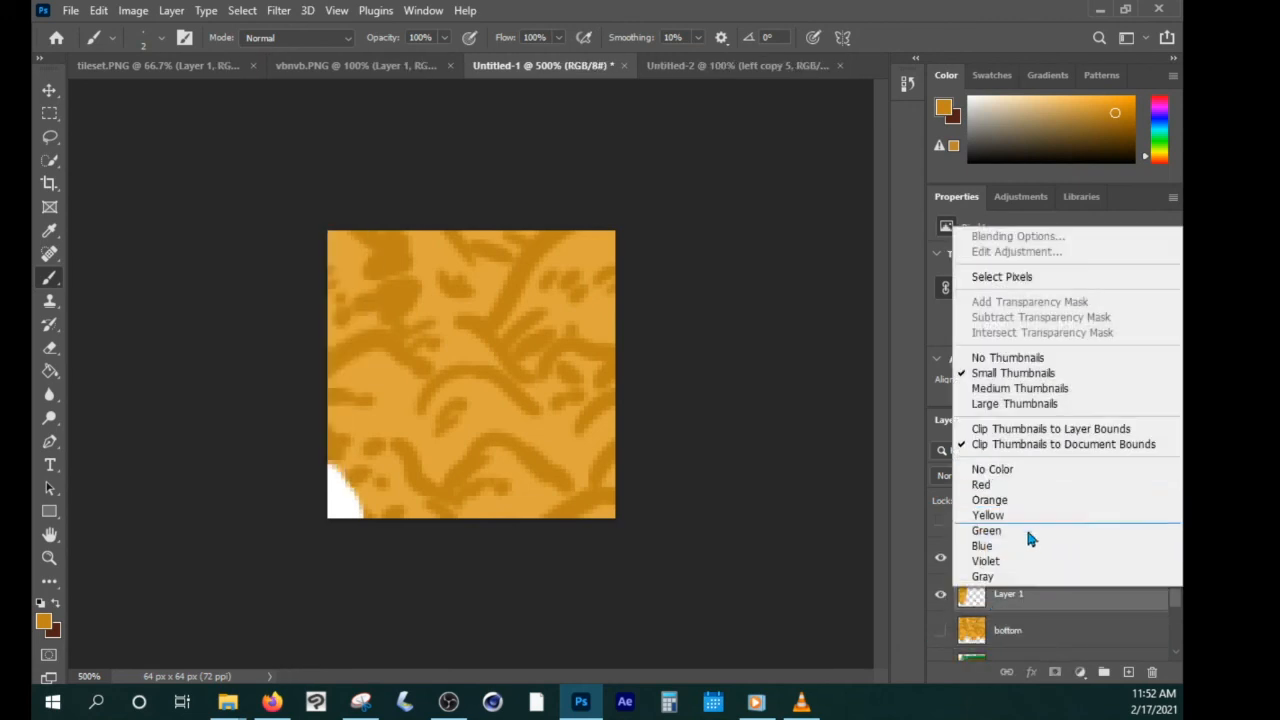
right_click(1015, 597)
click(911, 536)
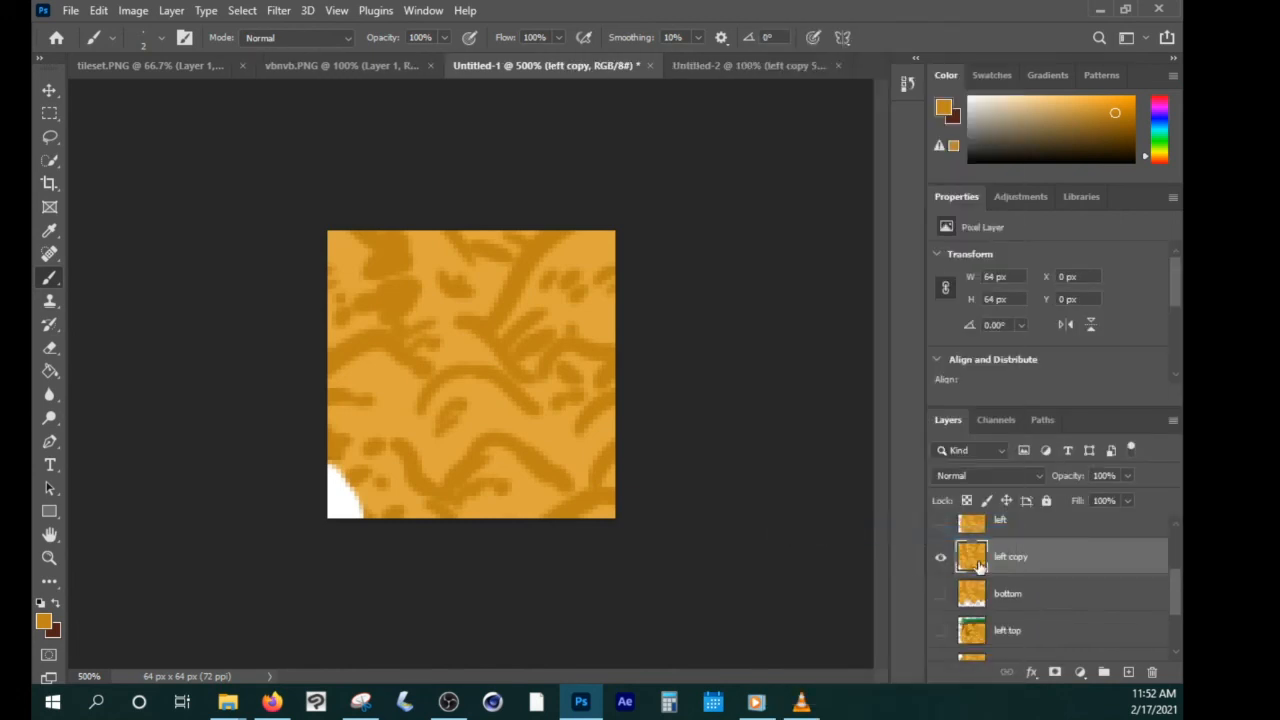
Rename the merged corner tile layer as inside.
double_click(1015, 557)
text(l)
text(nside)
click(1058, 612)
On the new inside layer, roughen the notch in the tile's bottom-left corner and brush brown shading above it.
click(967, 567)
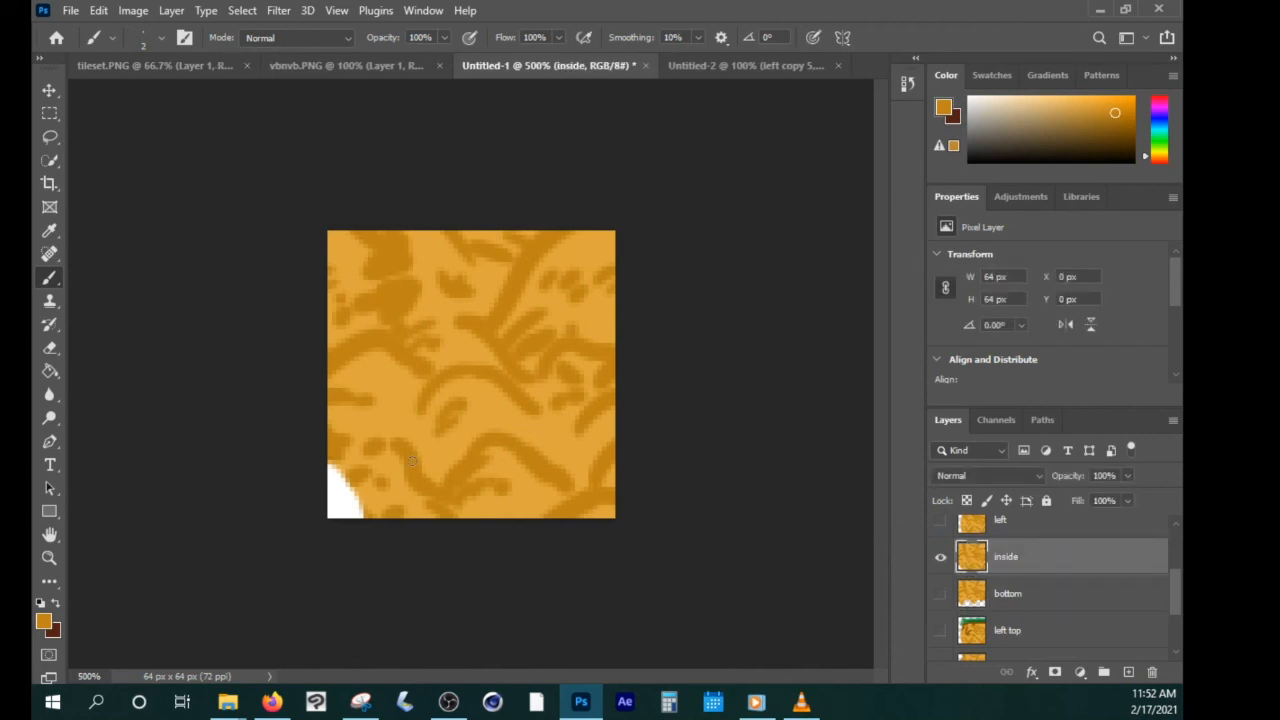
mouse_move(352, 460)
mouse_down()
mouse_move(354, 488)
mouse_move(384, 452)
mouse_move(368, 458)
mouse_move(377, 386)
mouse_up()
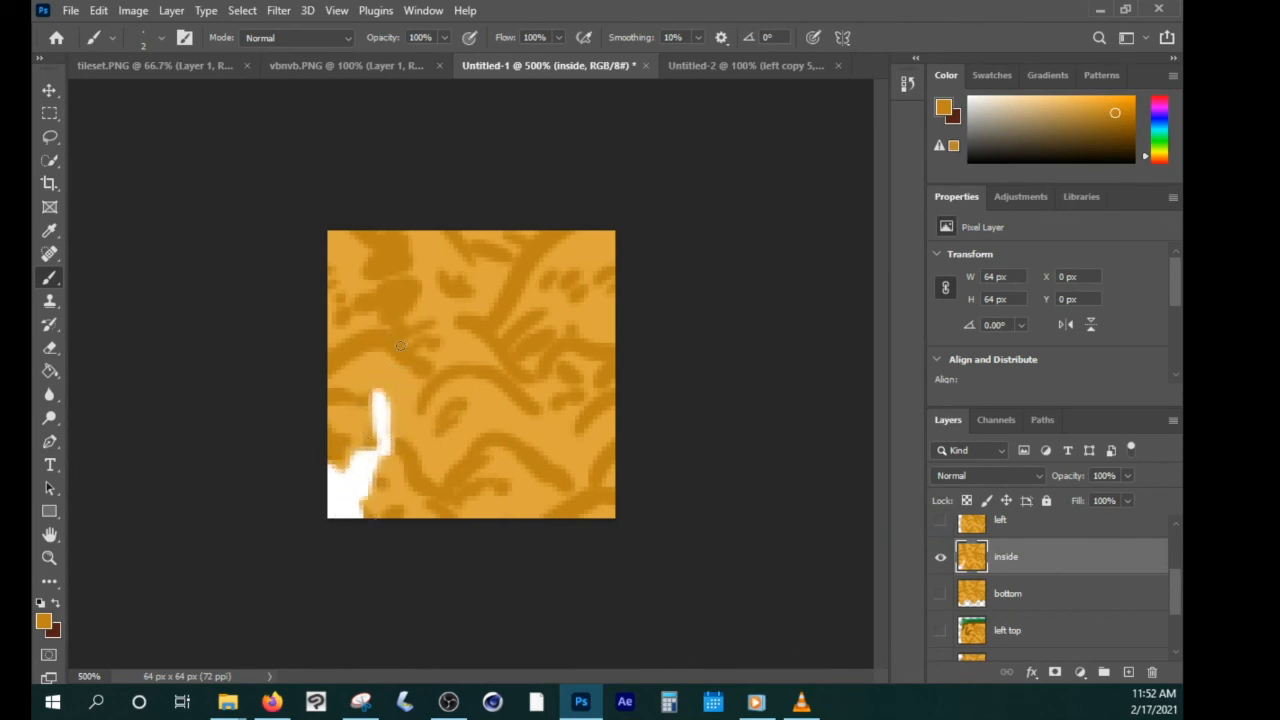
mouse_move(383, 400)
mouse_down()
mouse_move(400, 471)
mouse_move(390, 474)
mouse_move(391, 413)
mouse_up()
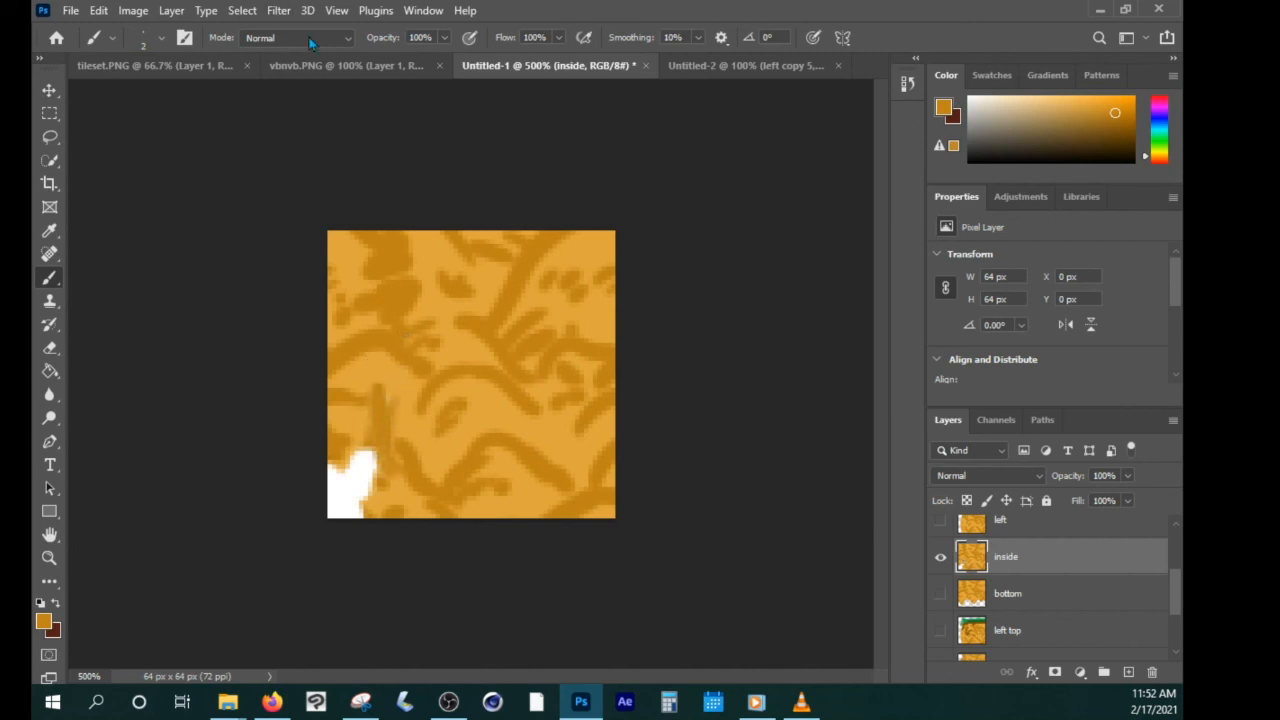
Copy the inside corner tile into Untitled-2 at the right end of the jagged bottom row and hide the grid.
click(49, 90)
drag(309, 209, 616, 508)
click(706, 577)
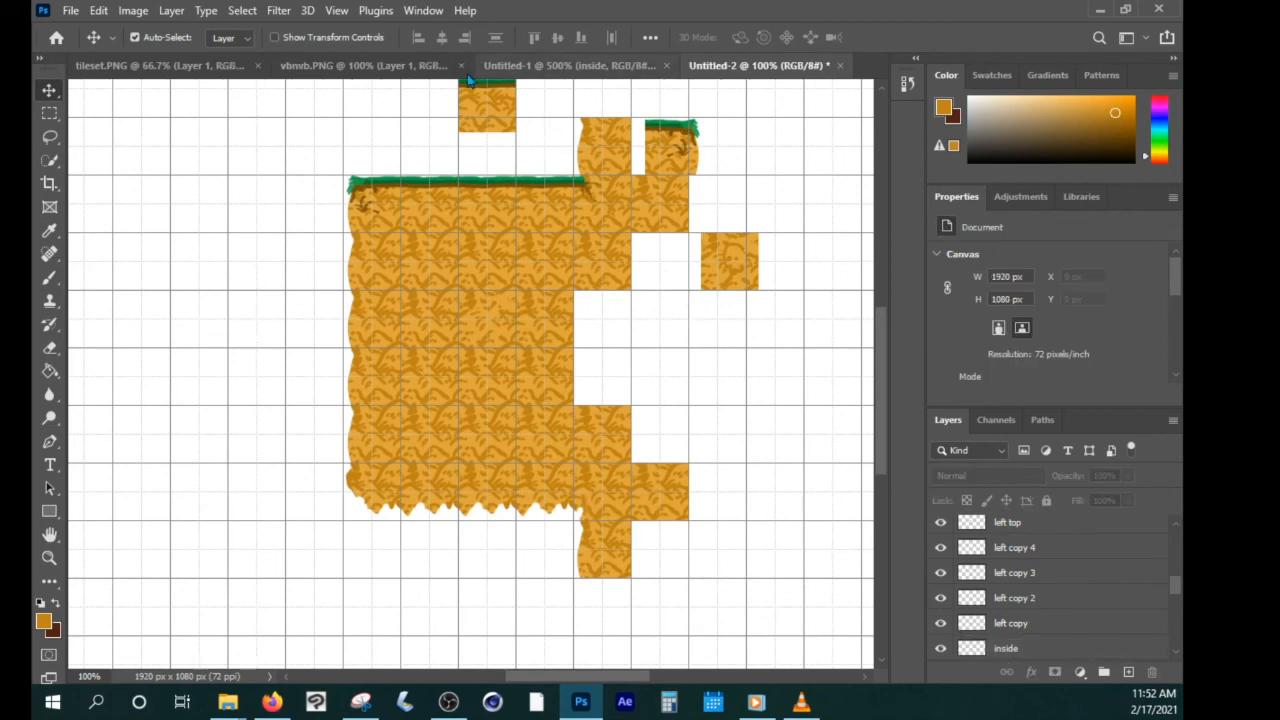
click(336, 10)
click(340, 368)
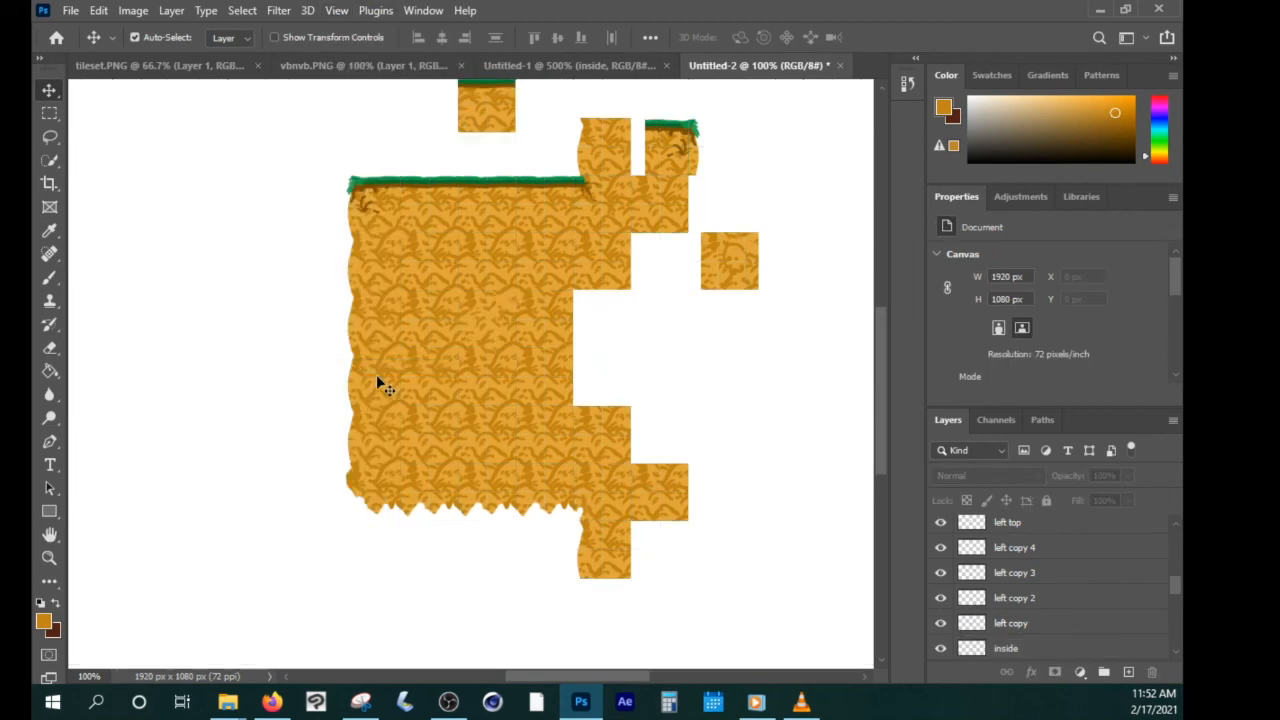